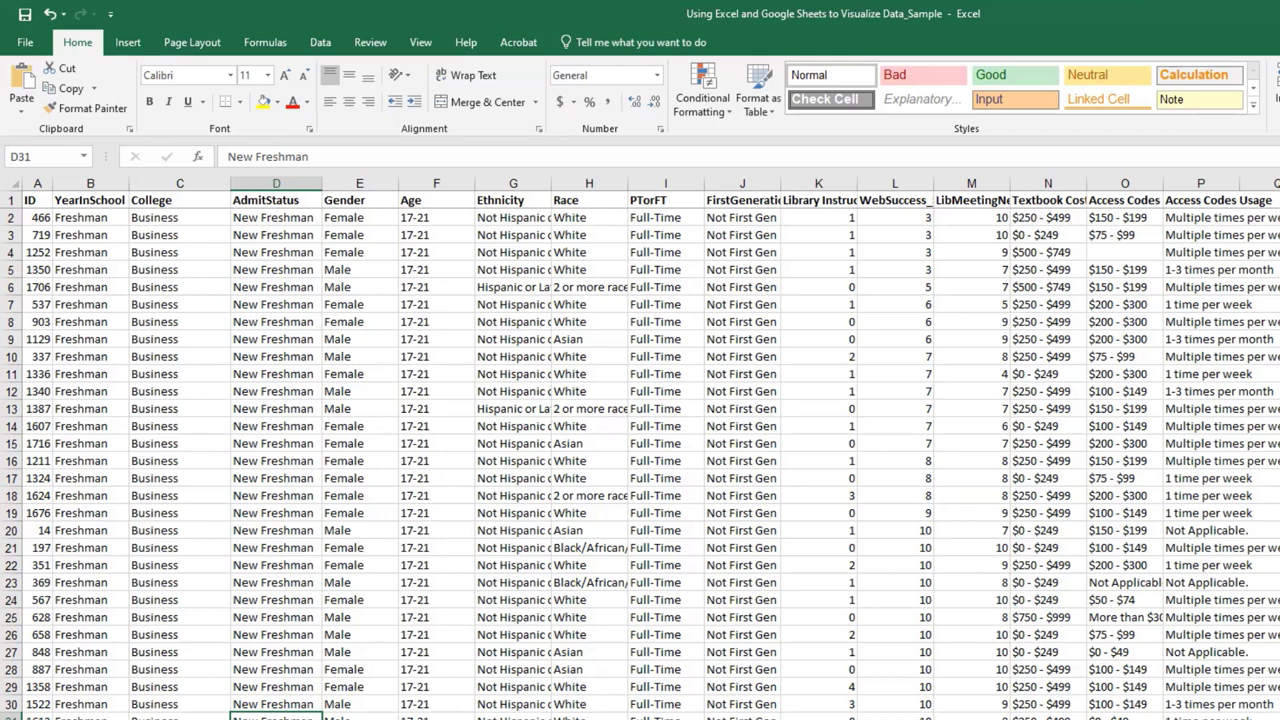
Insert a Clustered Column chart from the year-in-school pivot table on the "1. Simple Bar" sheet
left_click(201, 641)
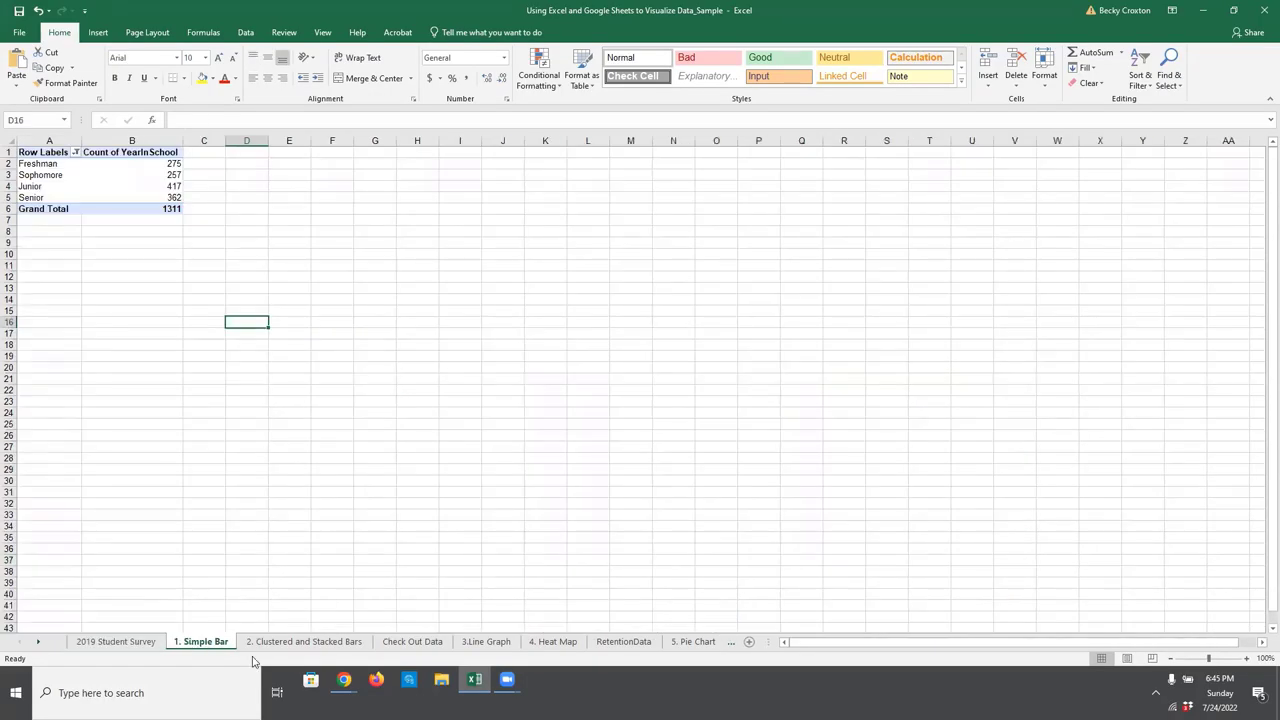
left_click(24, 163)
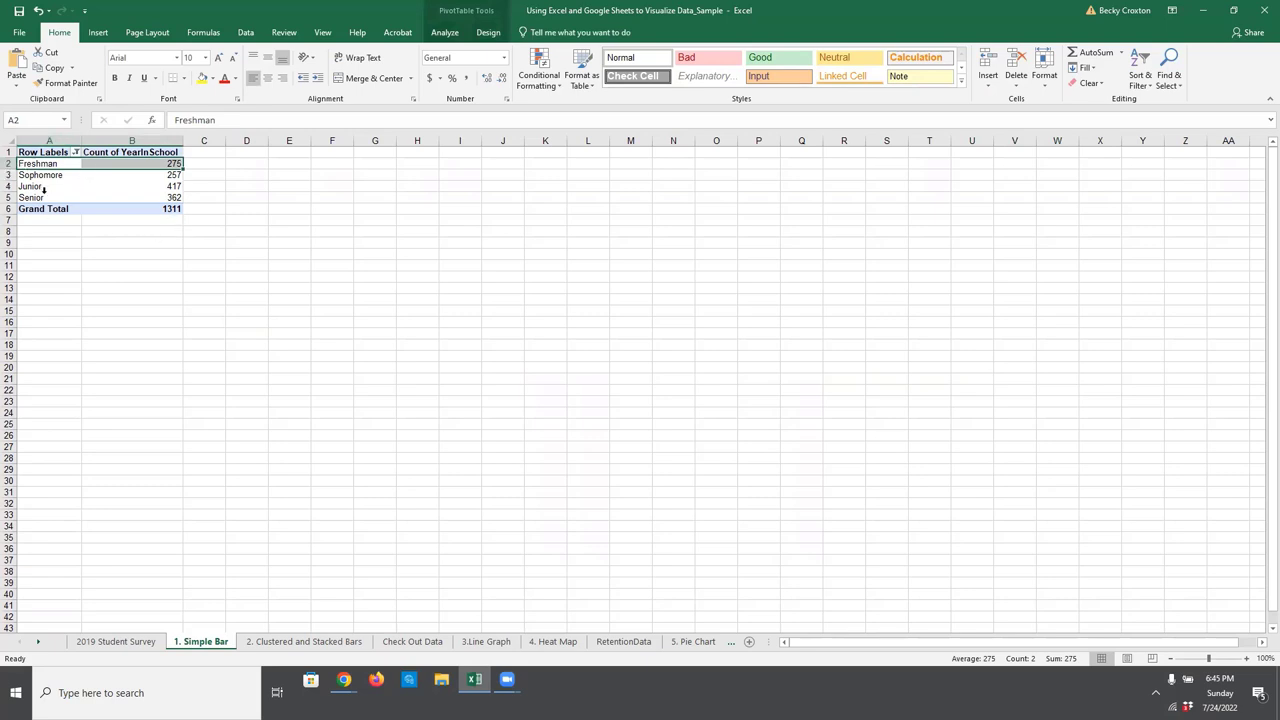
left_click(97, 32)
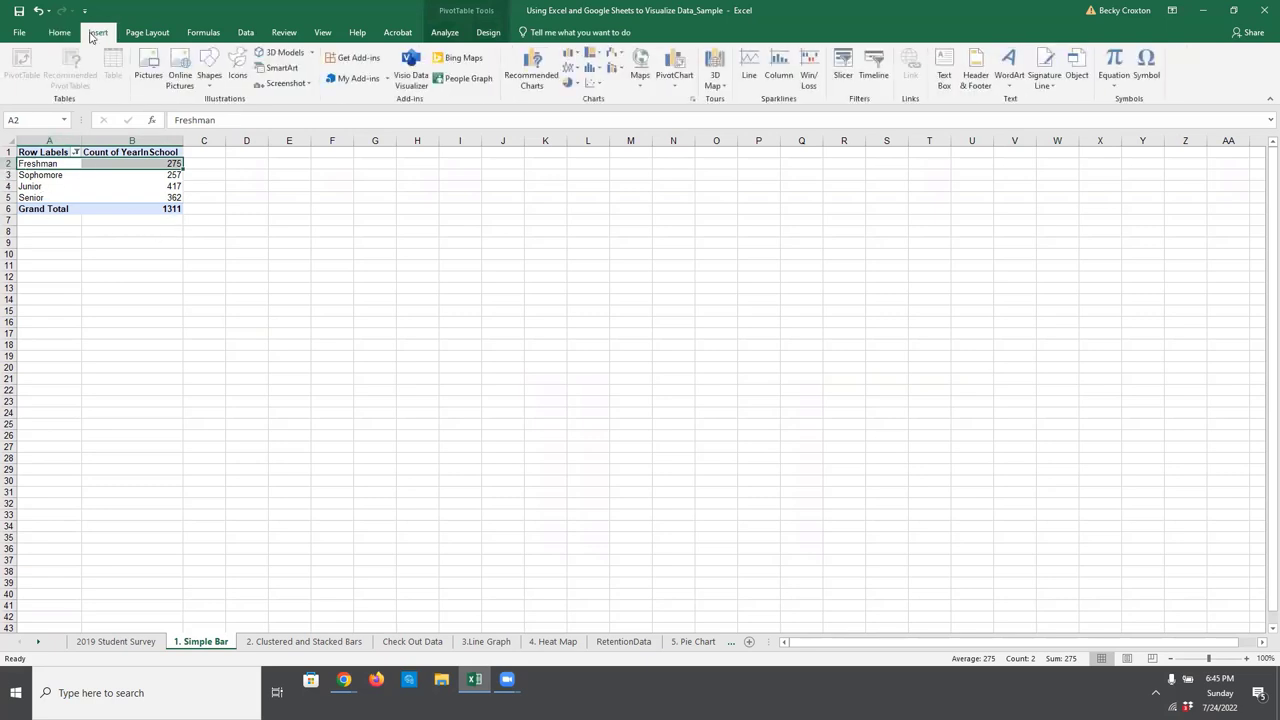
left_click(533, 65)
mouse_move(560, 264)
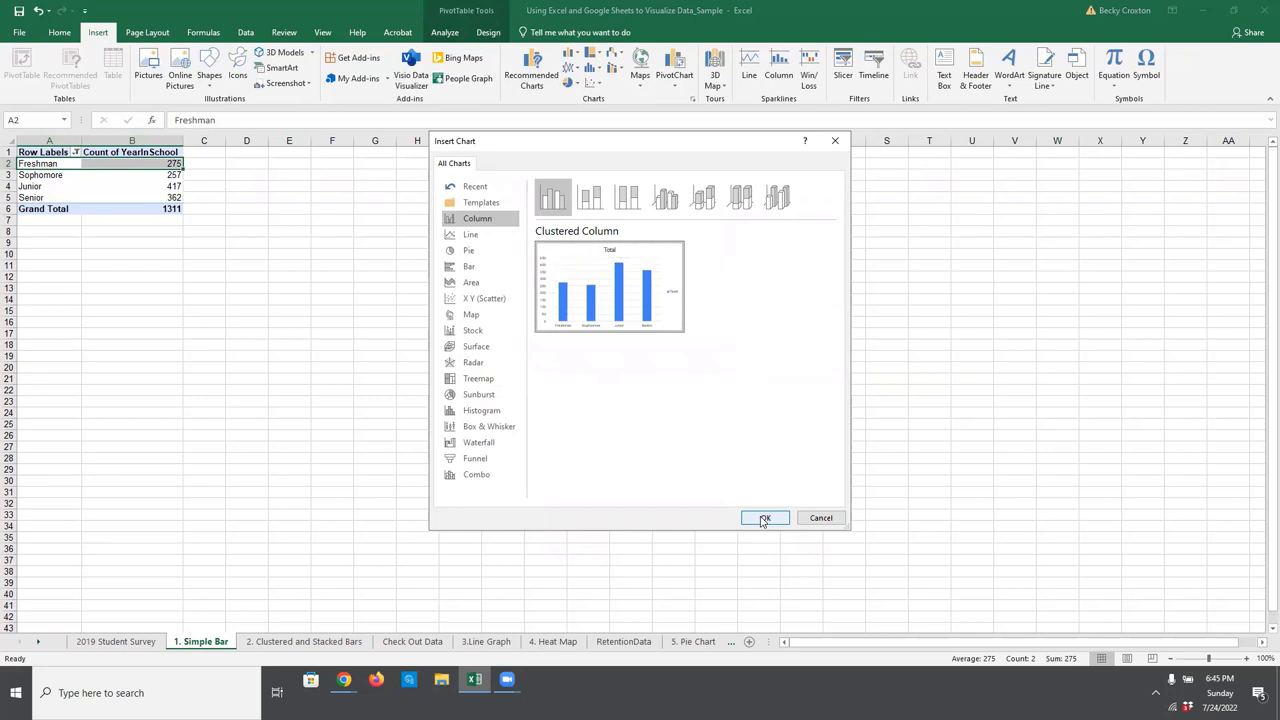
left_click(764, 518)
Move the chart up beside the pivot table and enlarge it to reach about row 26
left_click_drag(597, 371, 462, 181)
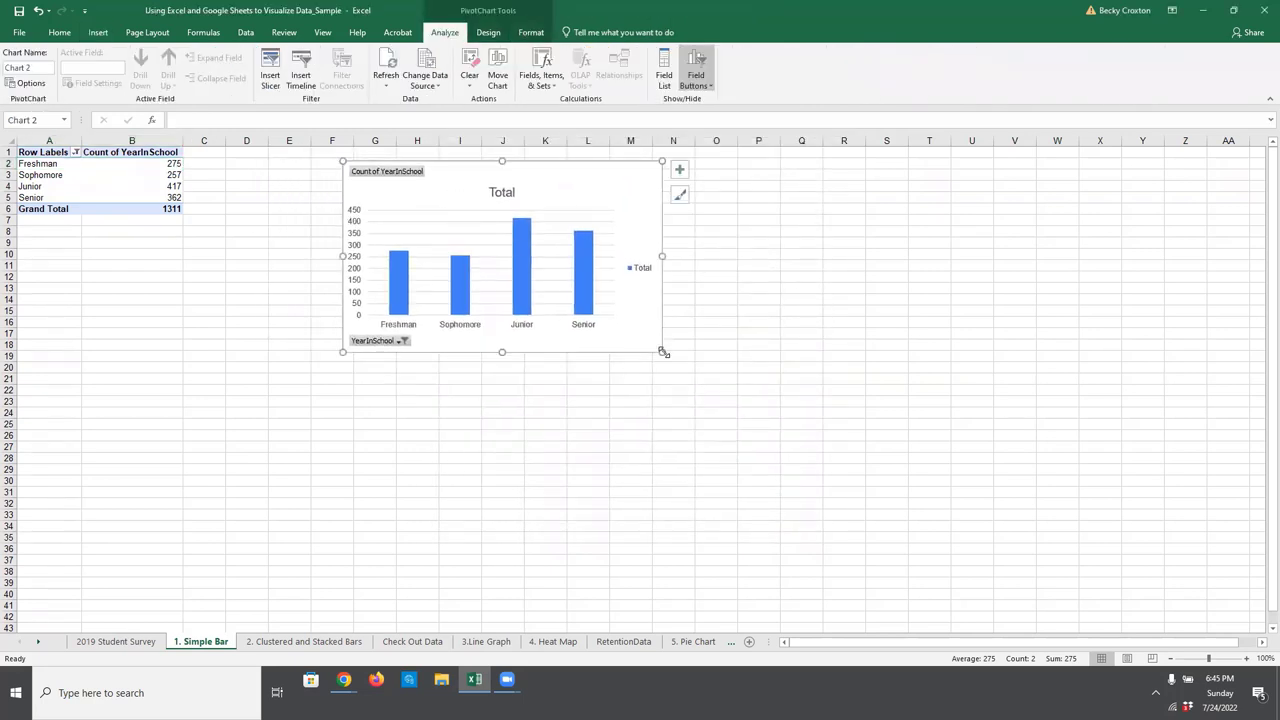
left_click_drag(662, 352, 808, 438)
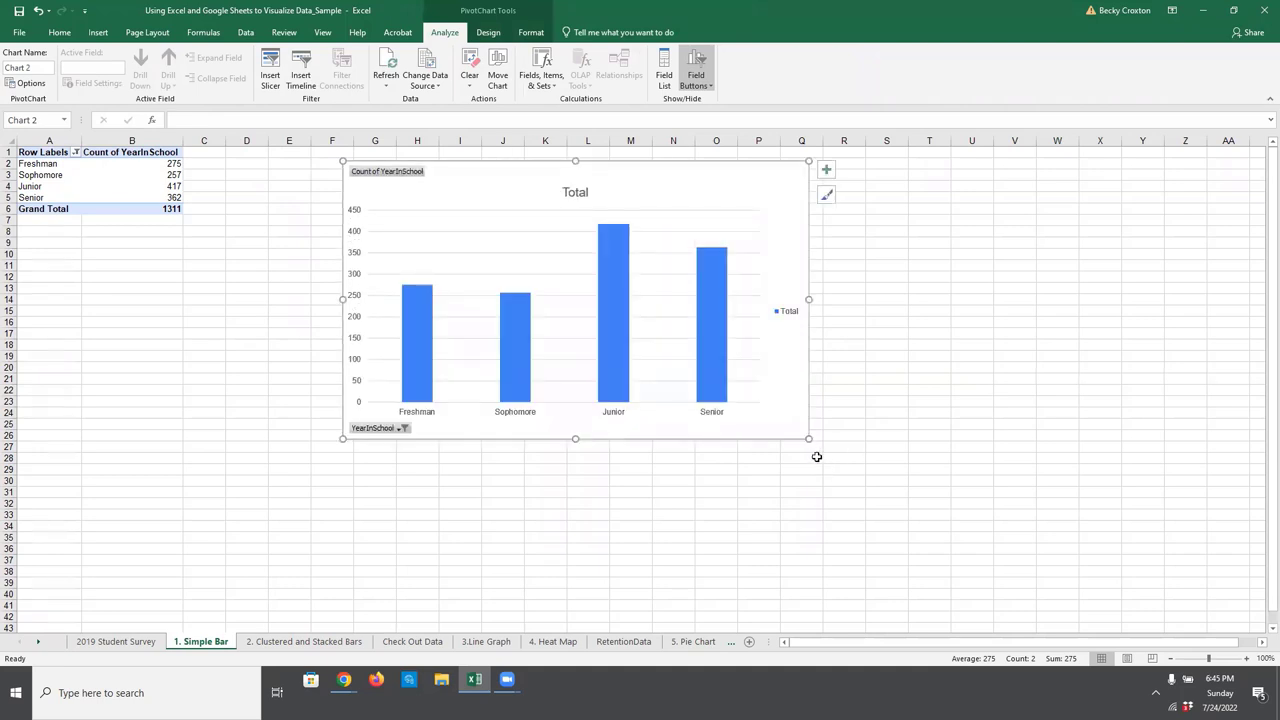
Delete the chart's legend and change the chart title to "Year in School"
left_click(789, 316)
key("Delete")
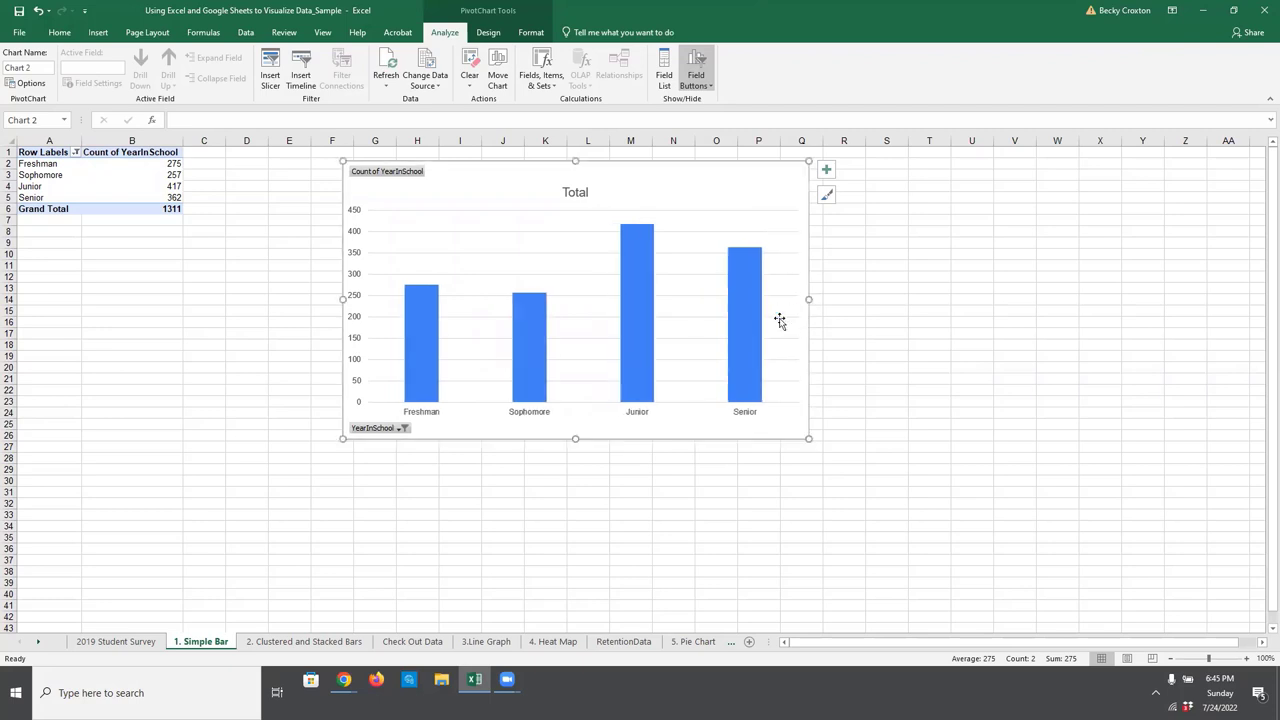
left_click(573, 192)
double_click(575, 192)
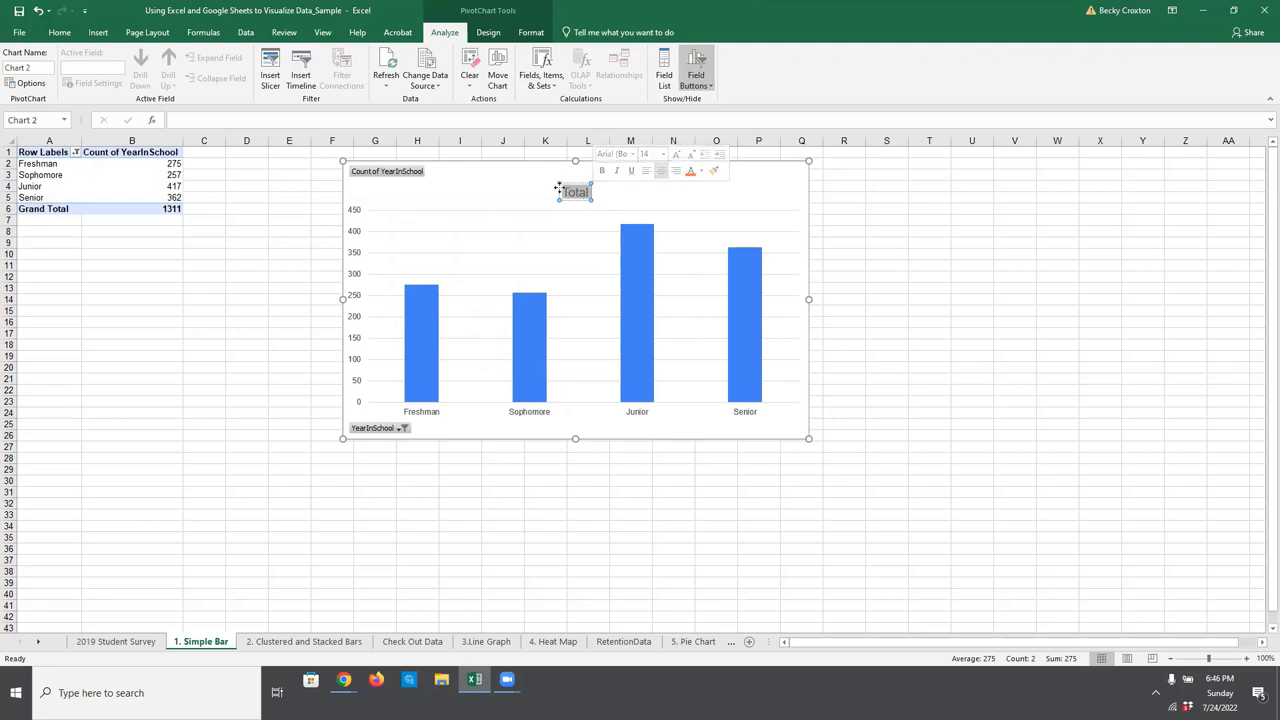
type("Y")
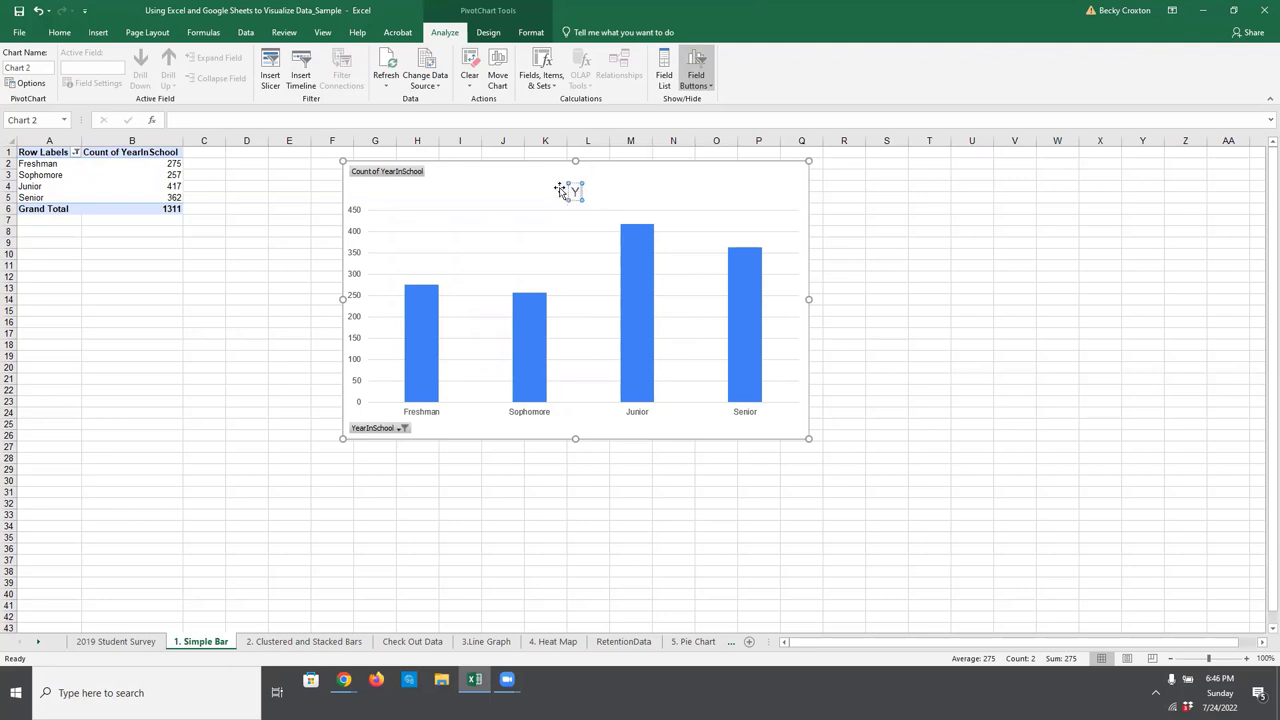
type("ear in School")
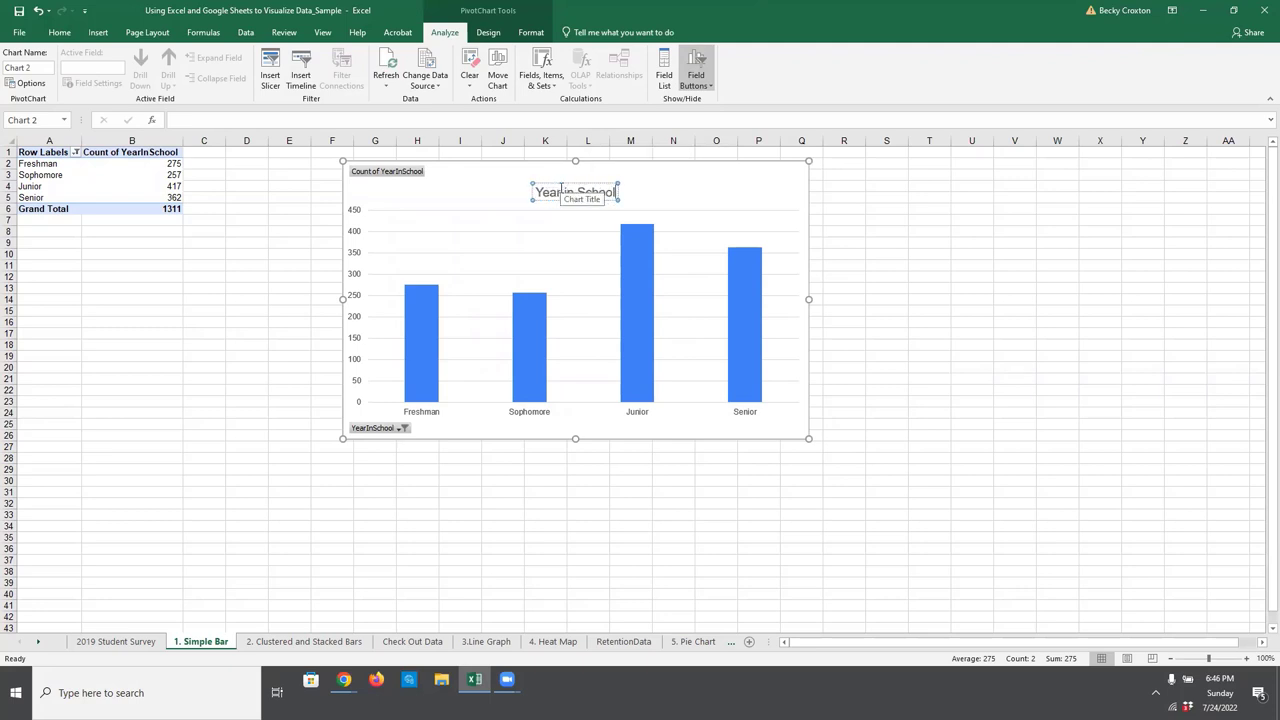
left_click(505, 435)
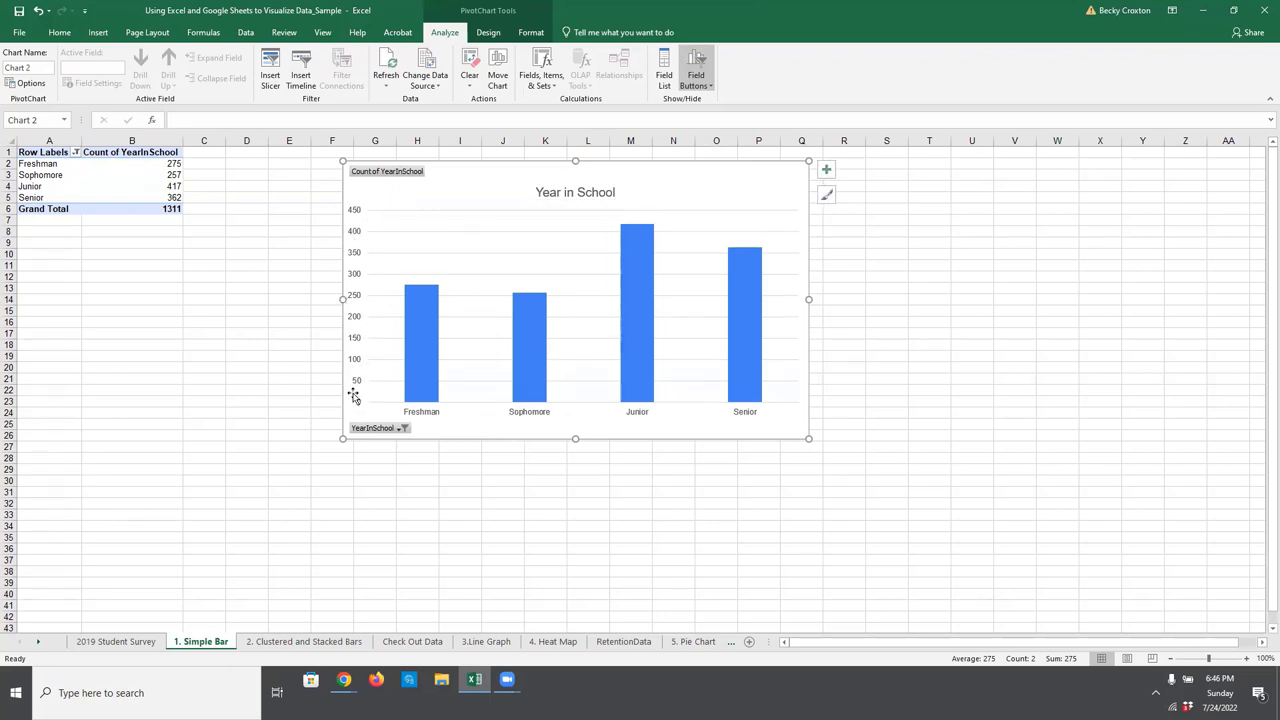
Add only a primary vertical axis title to the chart and name it "Total Participants"
left_click(824, 173)
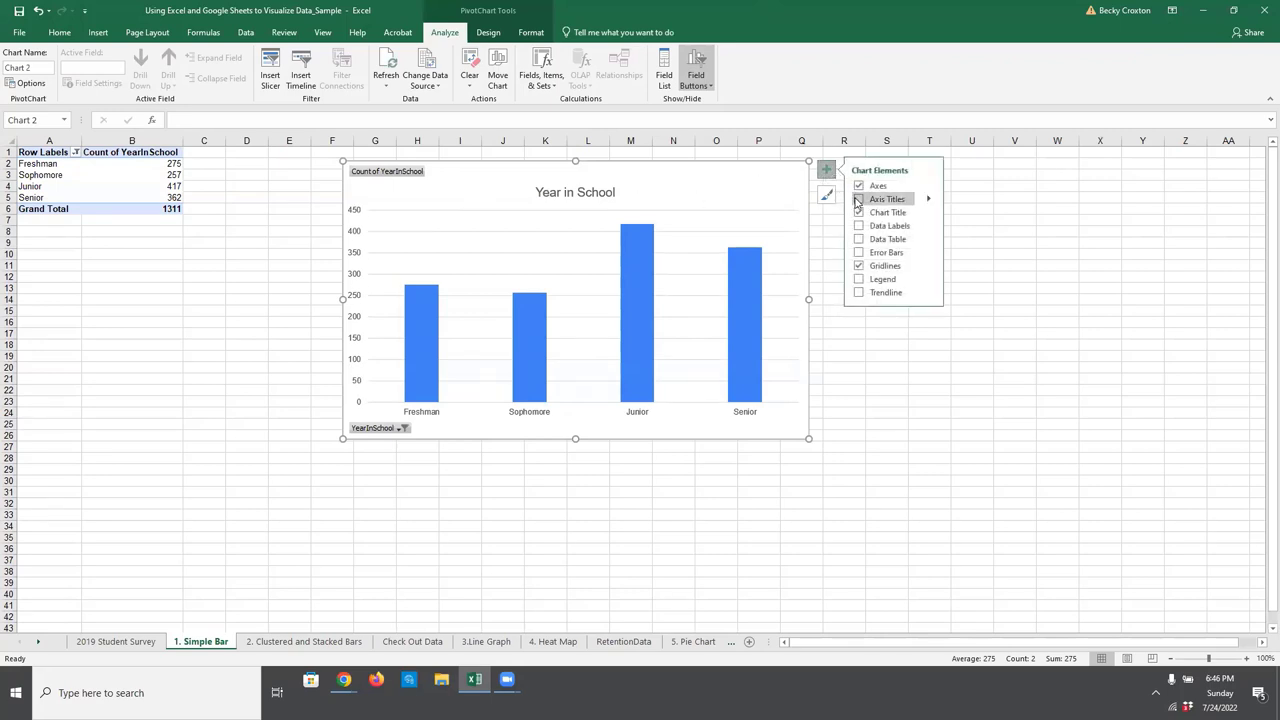
left_click(857, 200)
left_click(857, 199)
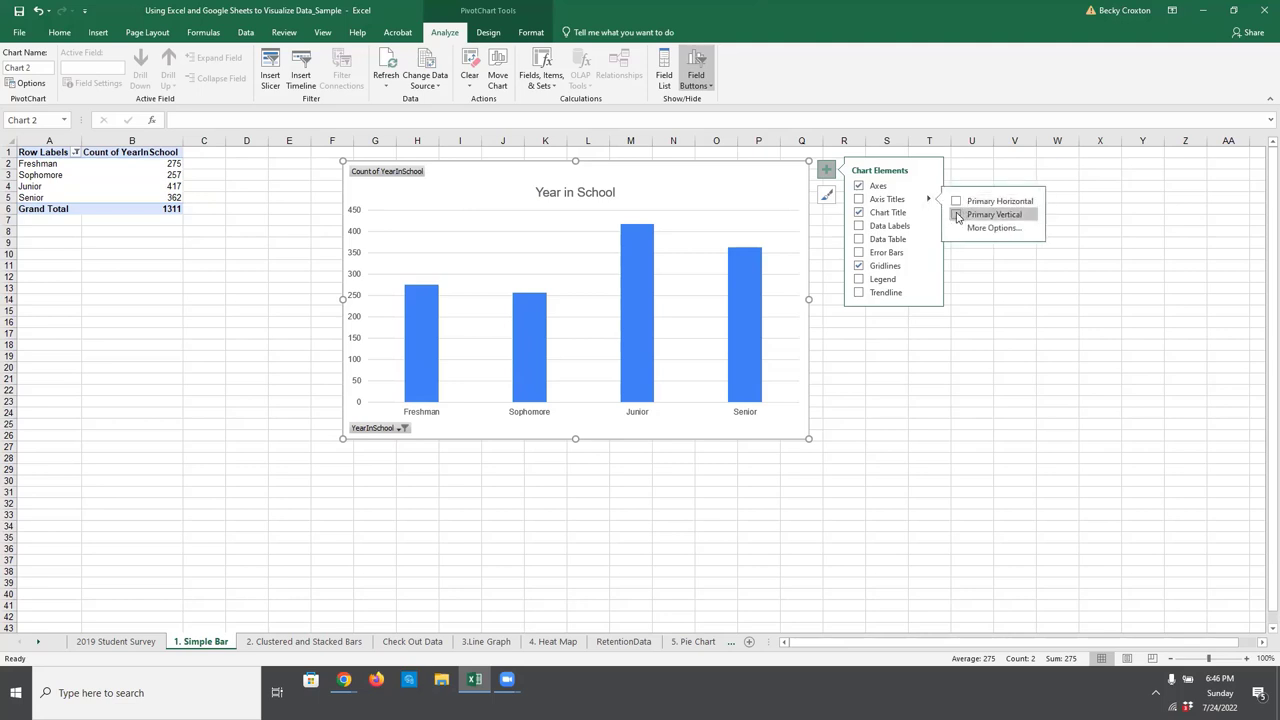
left_click(956, 215)
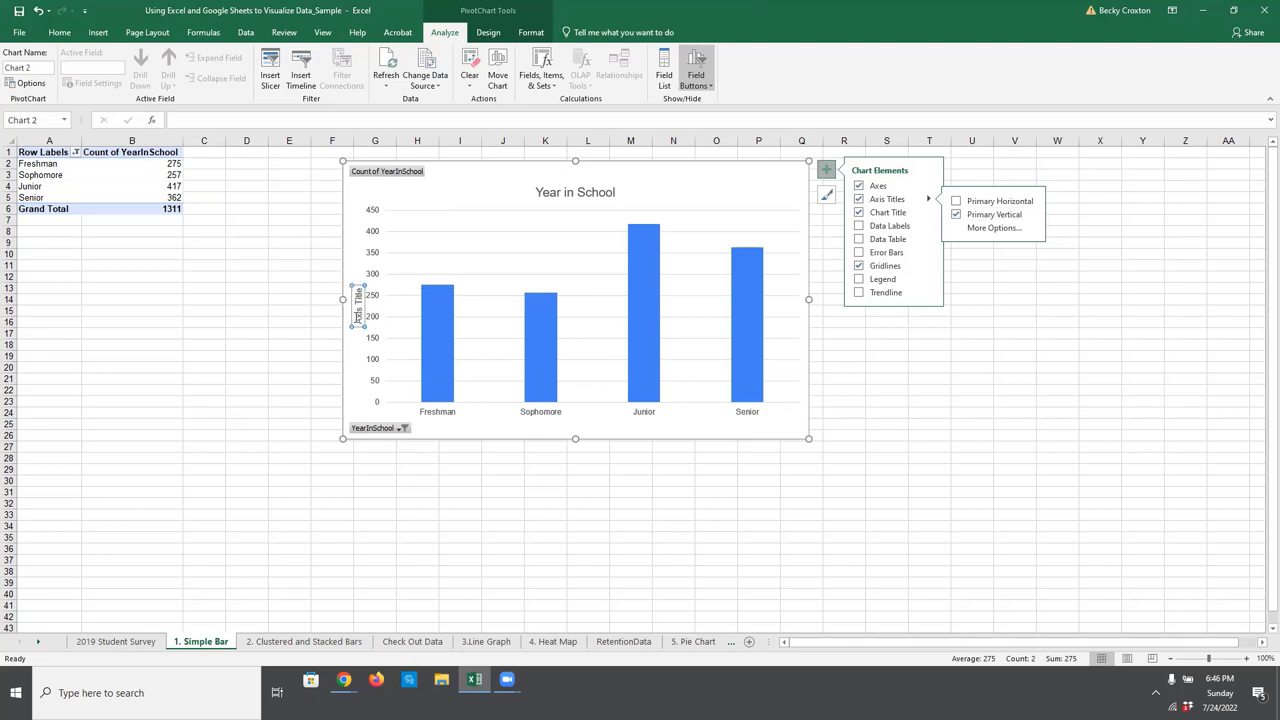
left_click(358, 290)
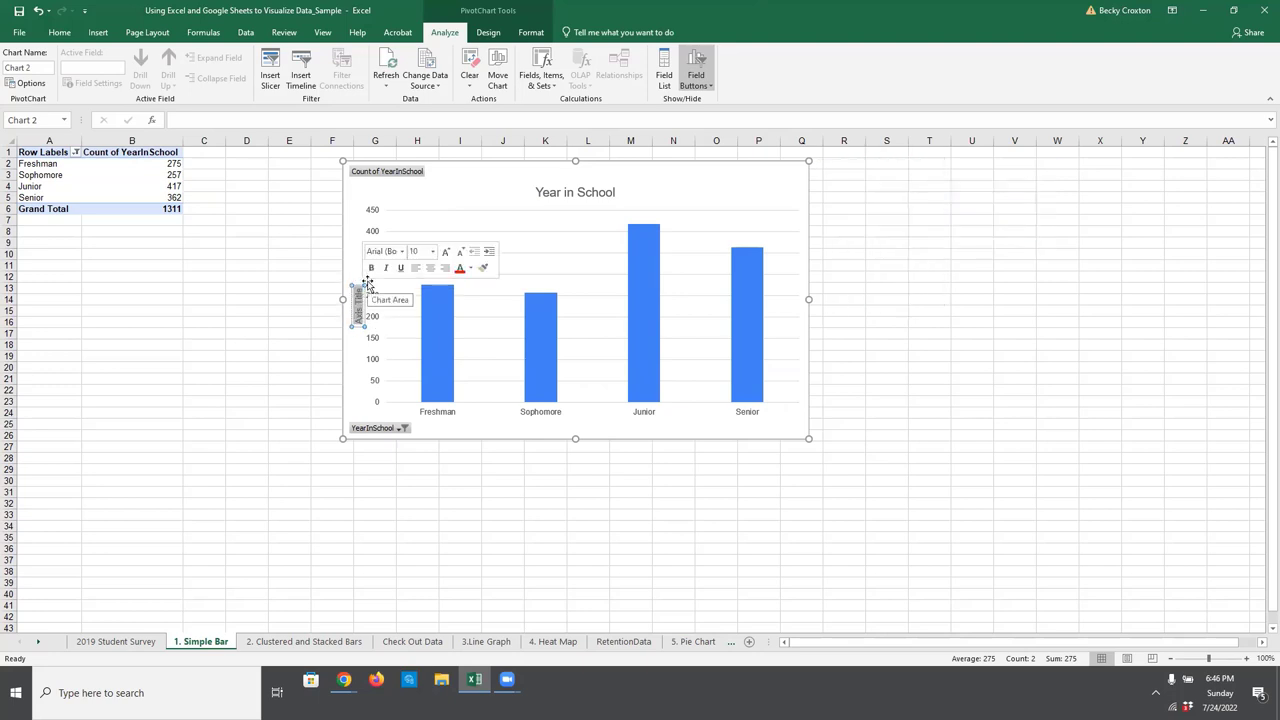
type("Total Participants")
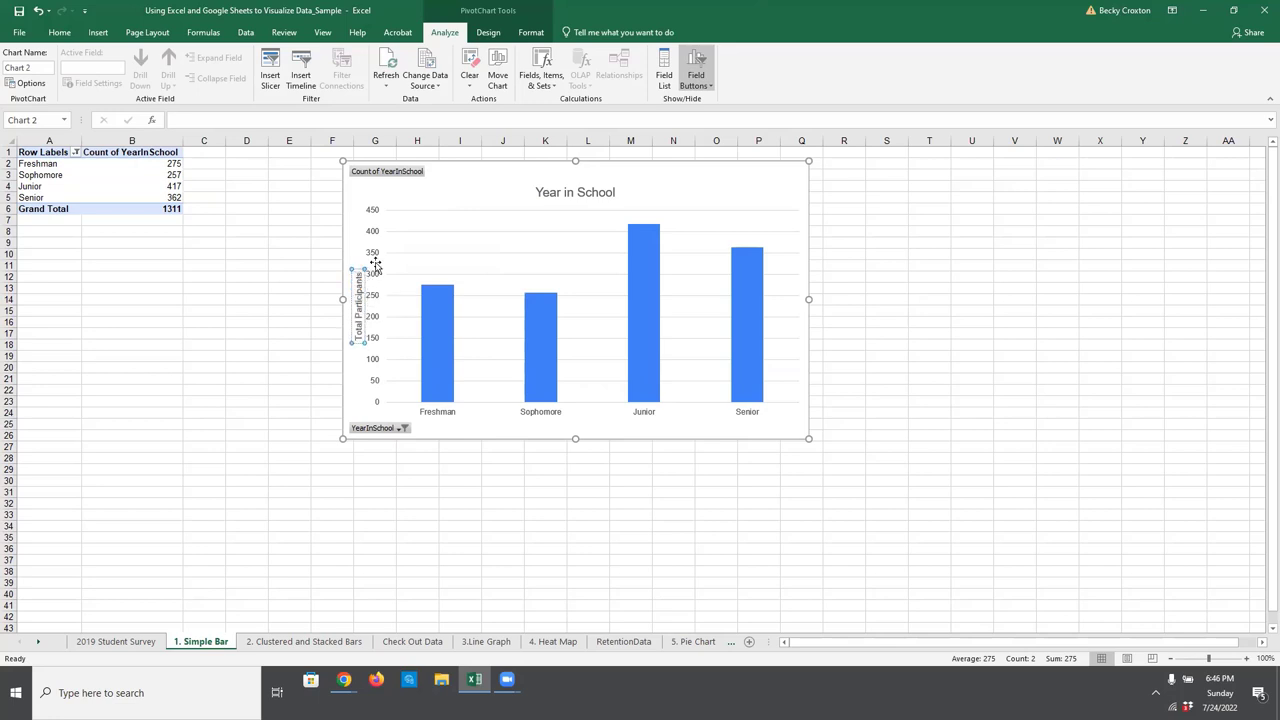
Set the font size of all the chart's text to 12 and enlarge the chart slightly
left_click(493, 194)
left_click(55, 33)
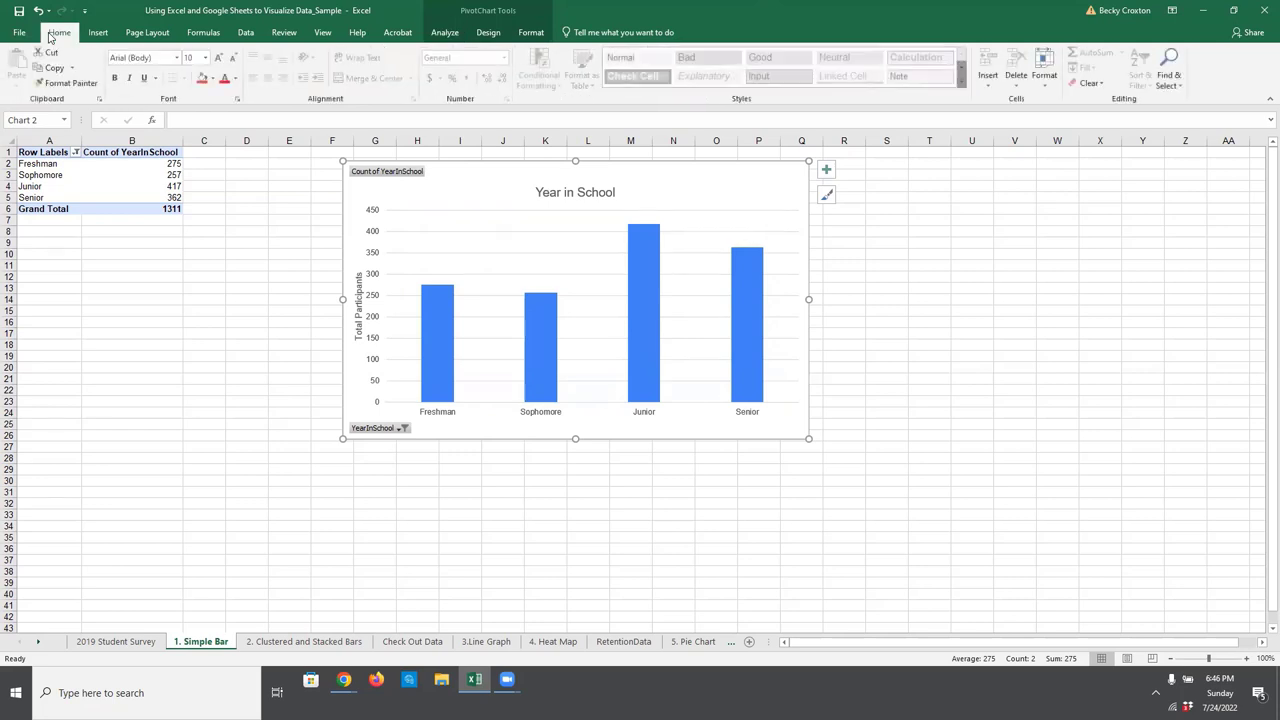
left_click(205, 58)
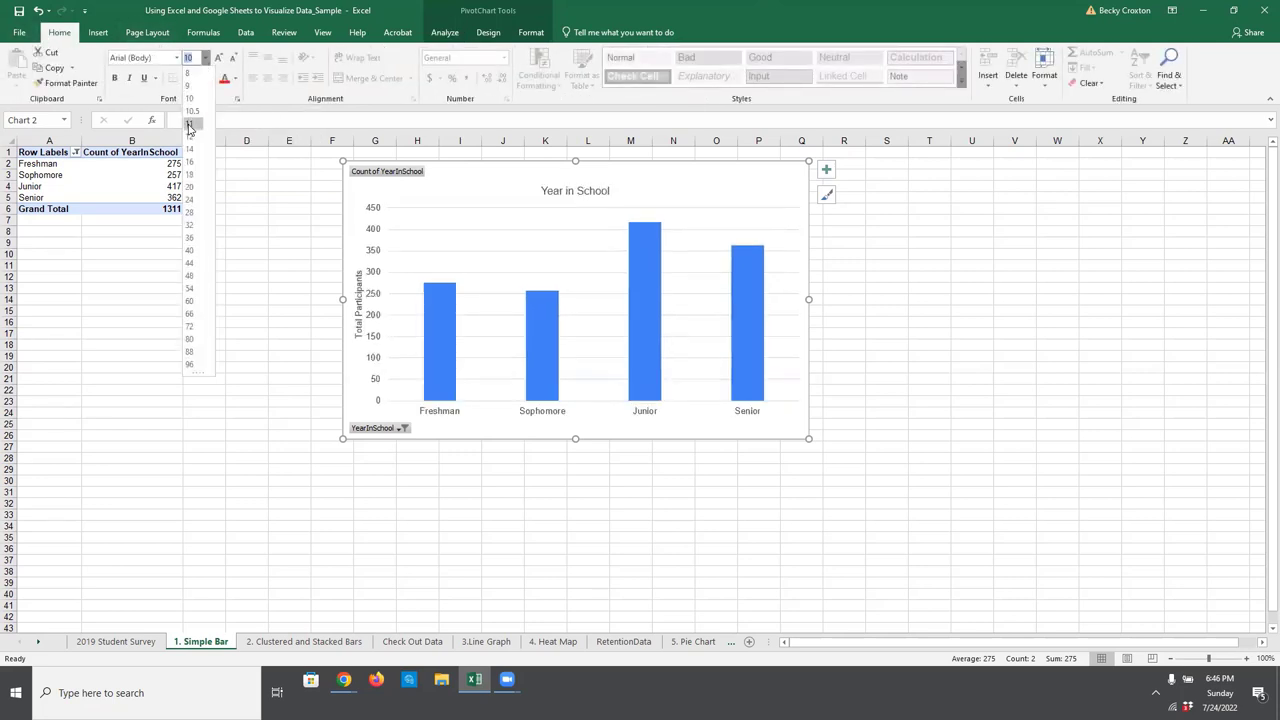
left_click(189, 124)
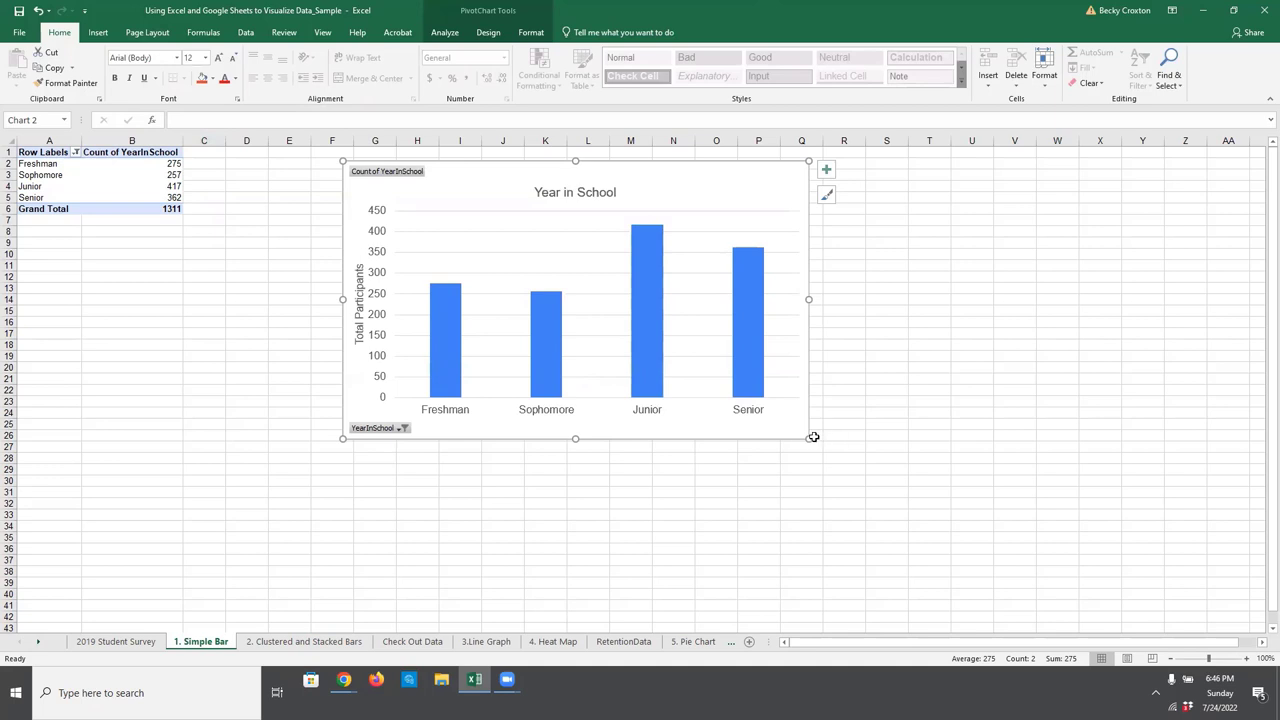
left_click_drag(813, 437, 847, 463)
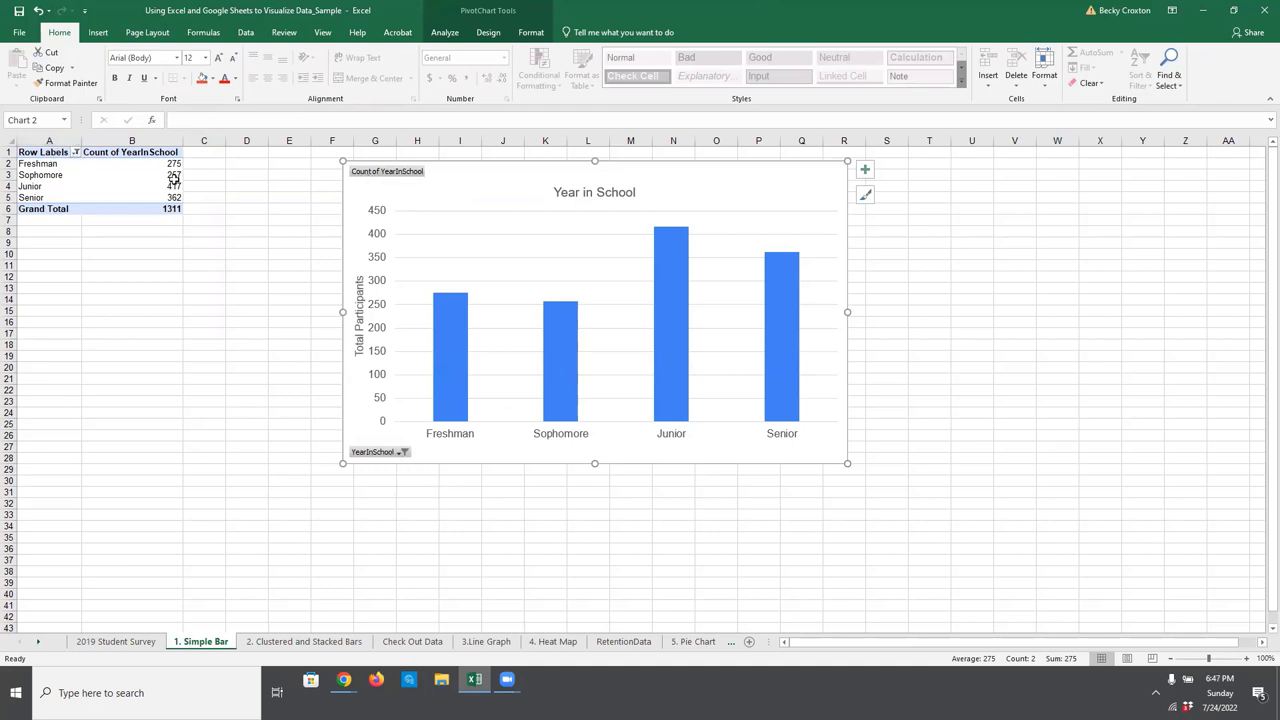
Hide all the pivot field buttons on the Year in School chart
left_click(363, 175)
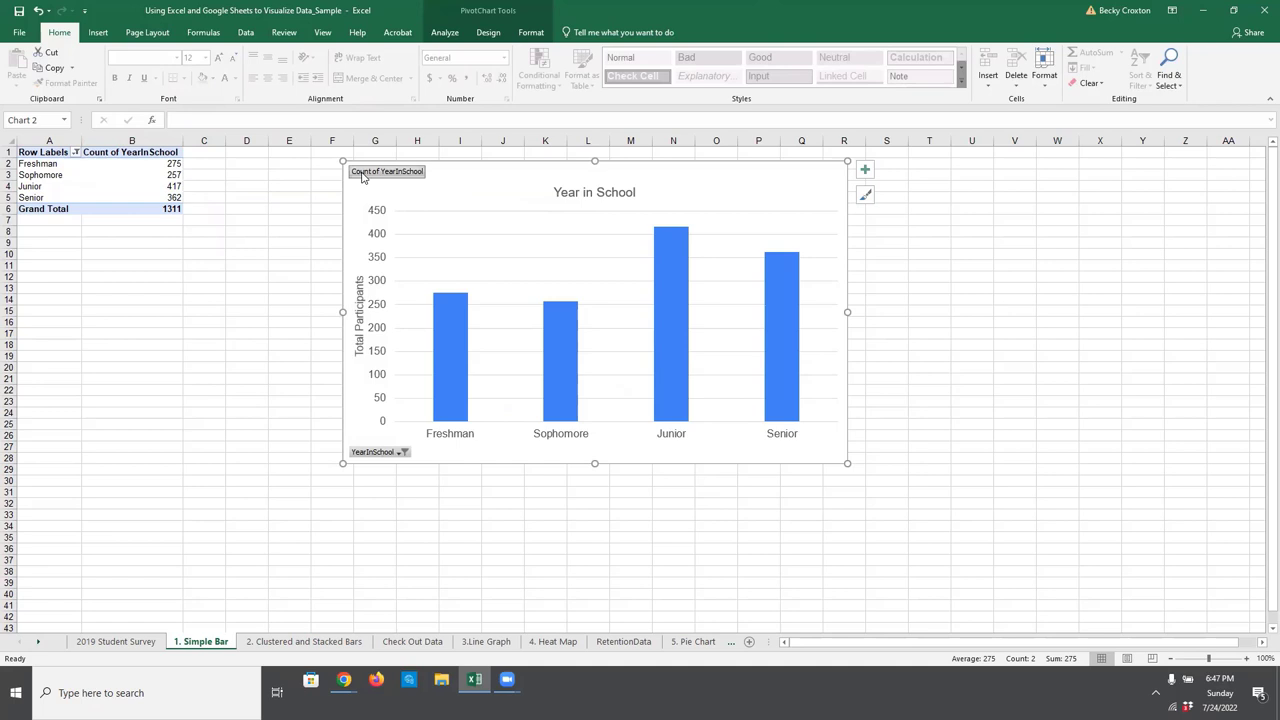
right_click(363, 176)
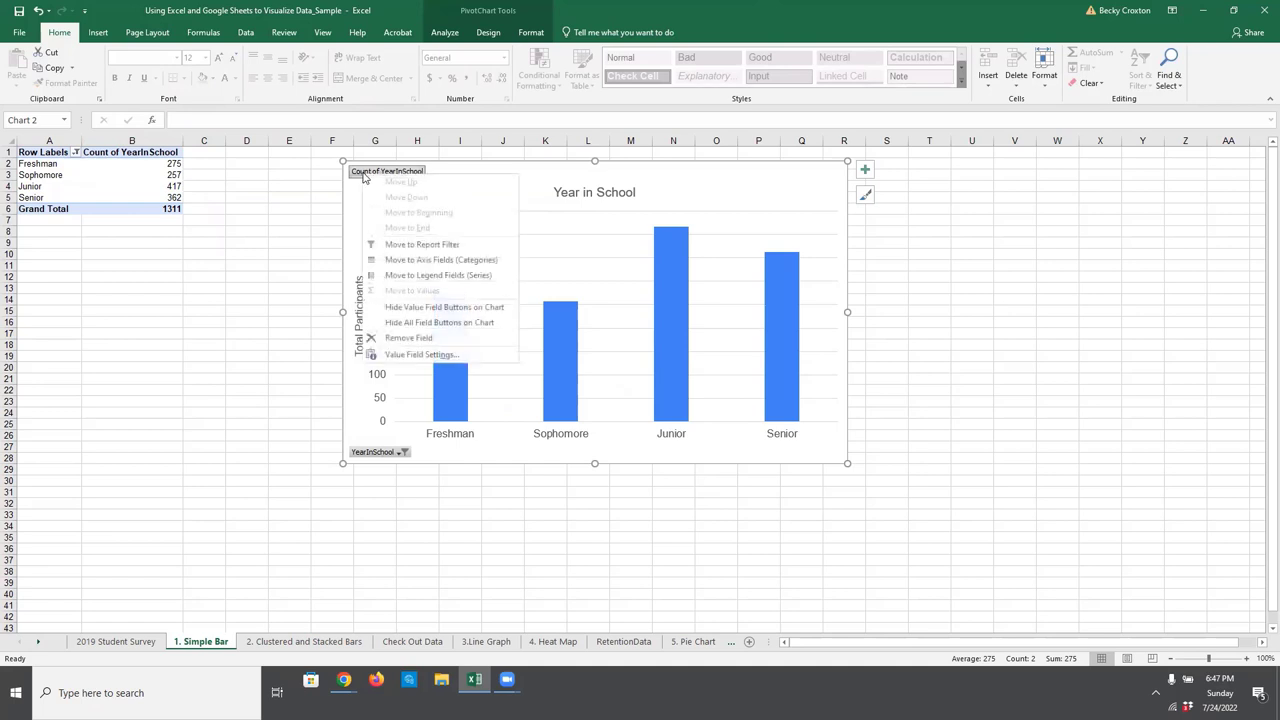
left_click(415, 323)
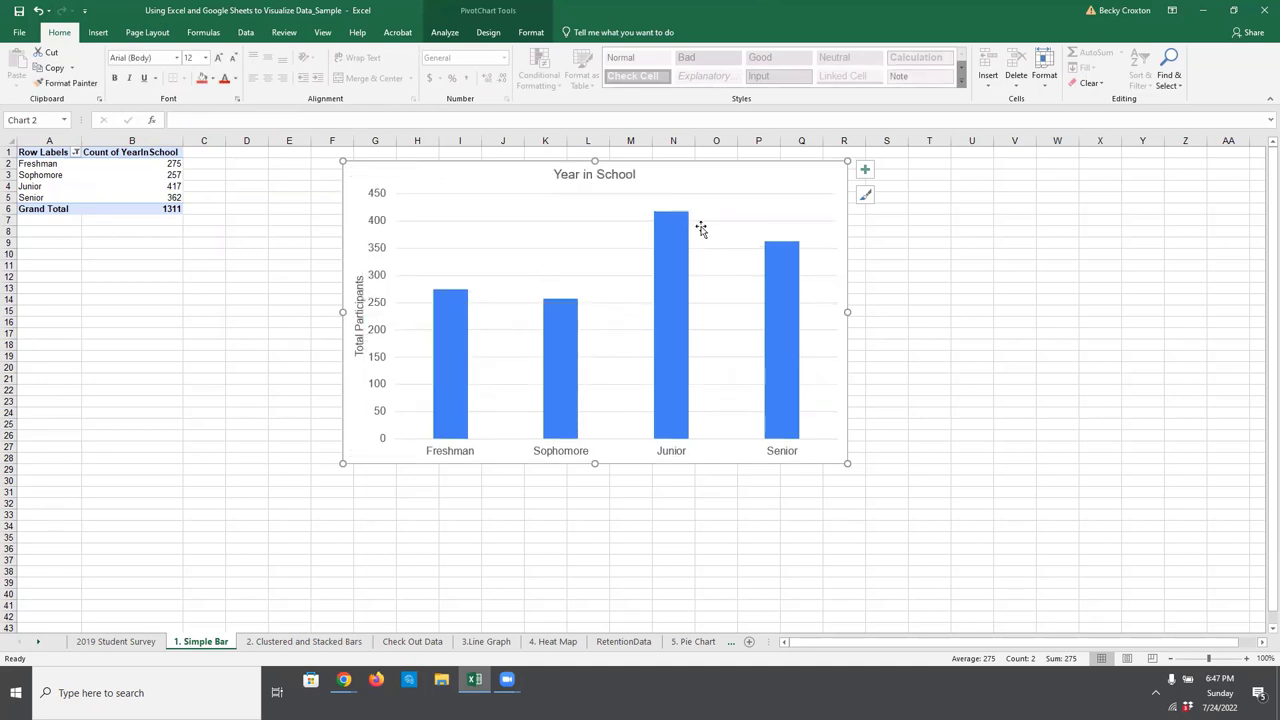
Add data labels to the chart's columns and look at the label position options
left_click(866, 172)
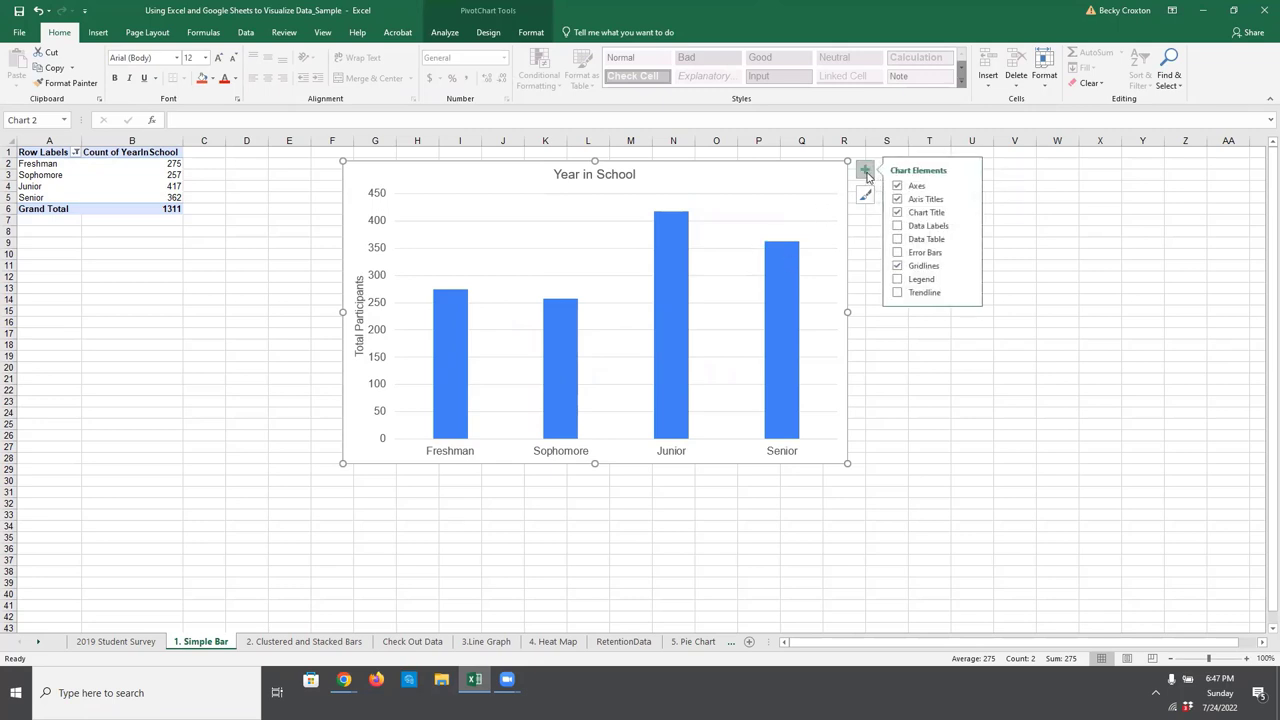
left_click(897, 226)
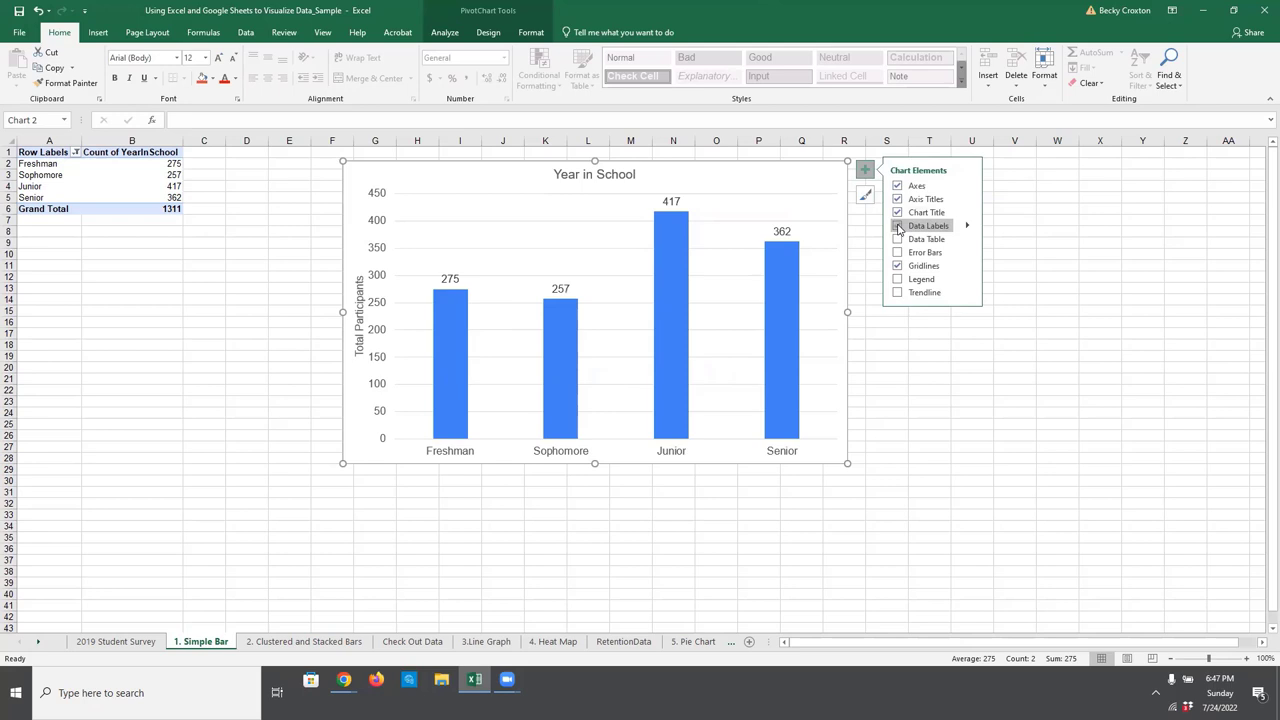
left_click(966, 227)
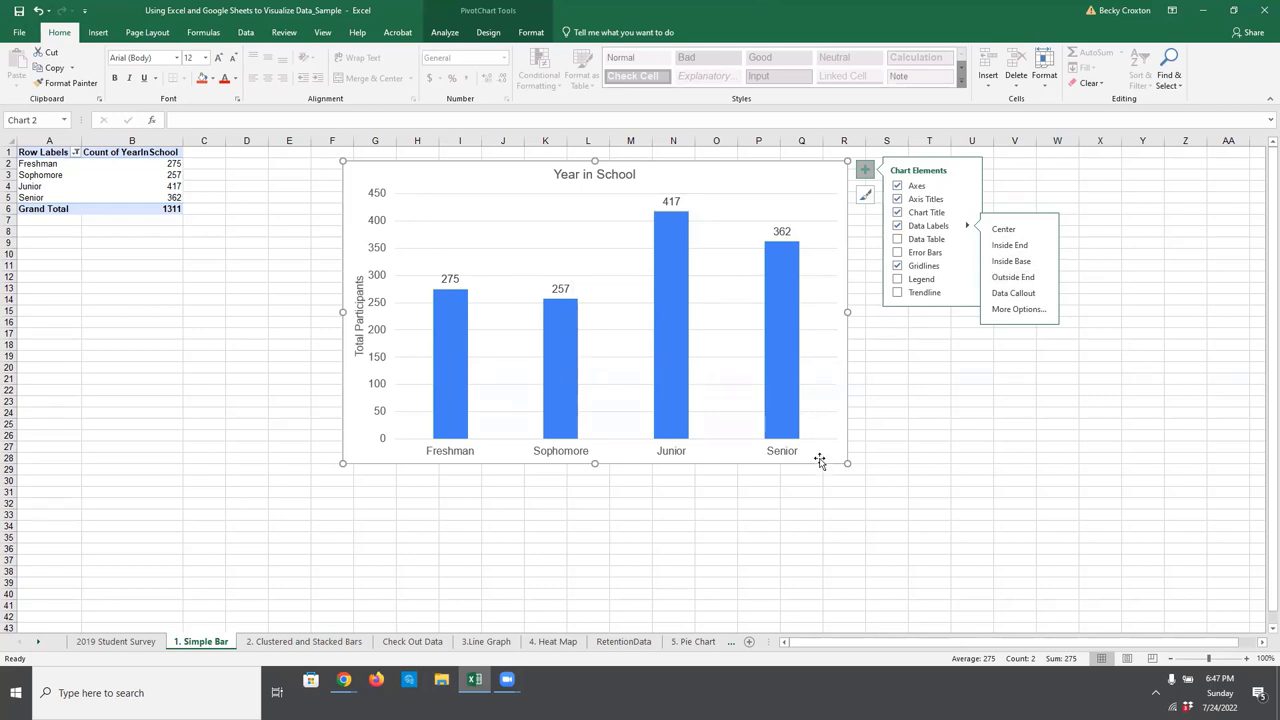
left_click(865, 170)
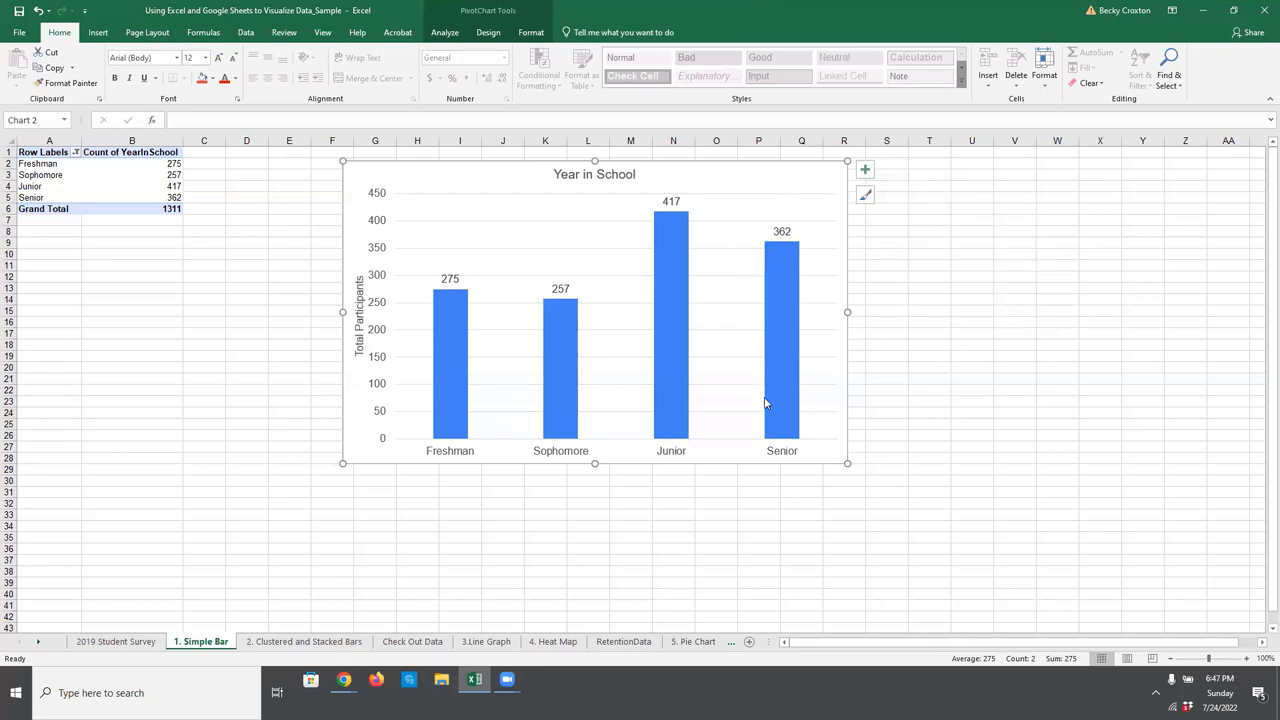
Widen the chart's columns by reducing the series gap width to about 46%, with the formatting pane enlarged for finer adjustment
mouse_move(768, 405)
mouse_move(790, 348)
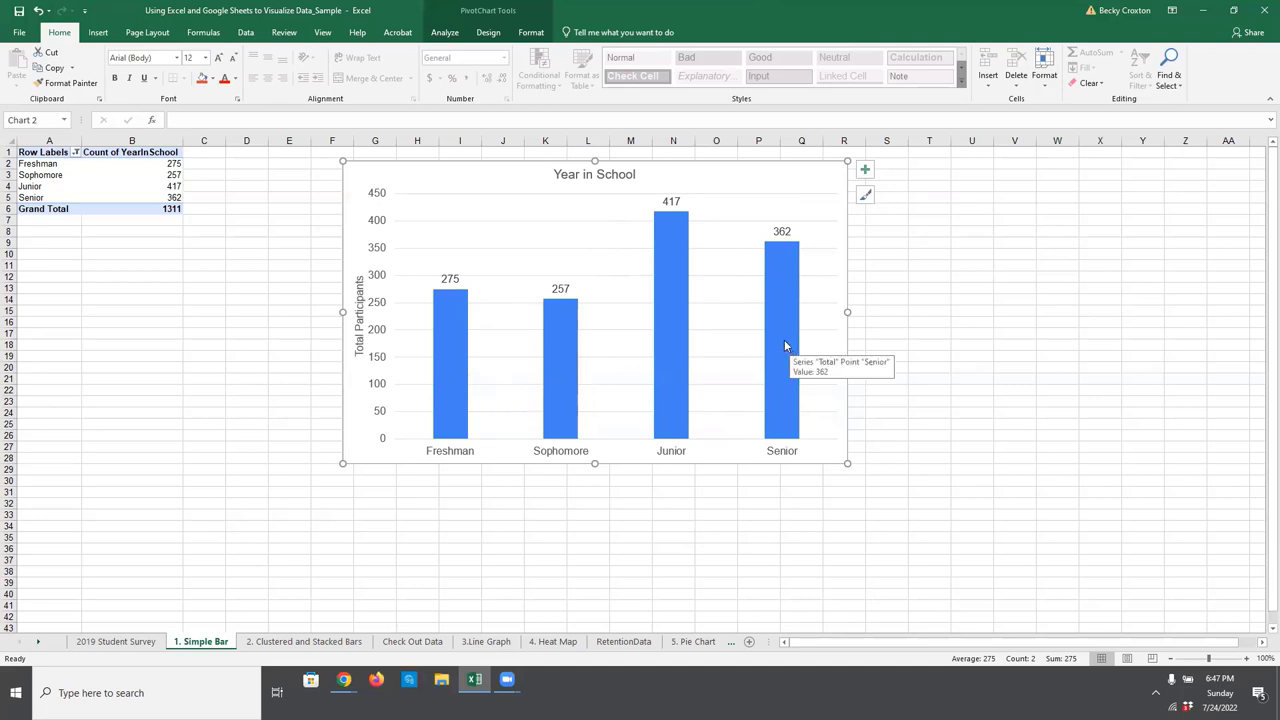
left_click(781, 289)
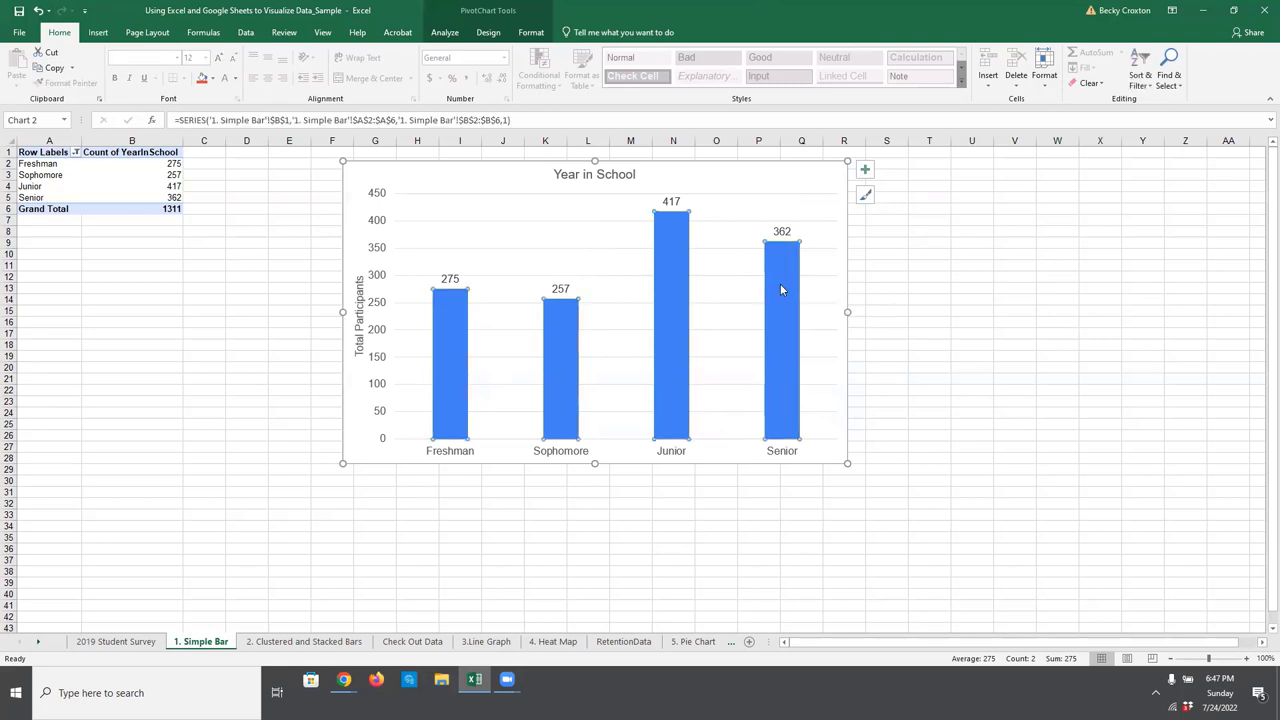
double_click(781, 289)
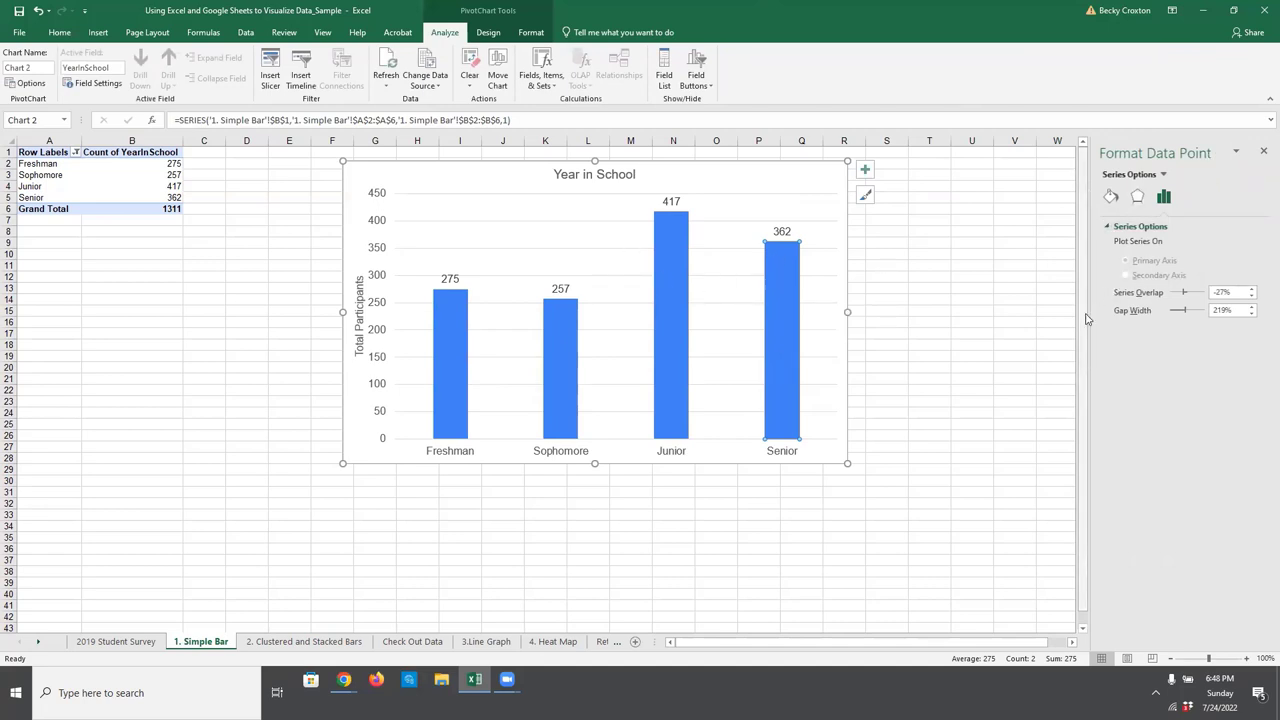
left_click_drag(1088, 318, 938, 318)
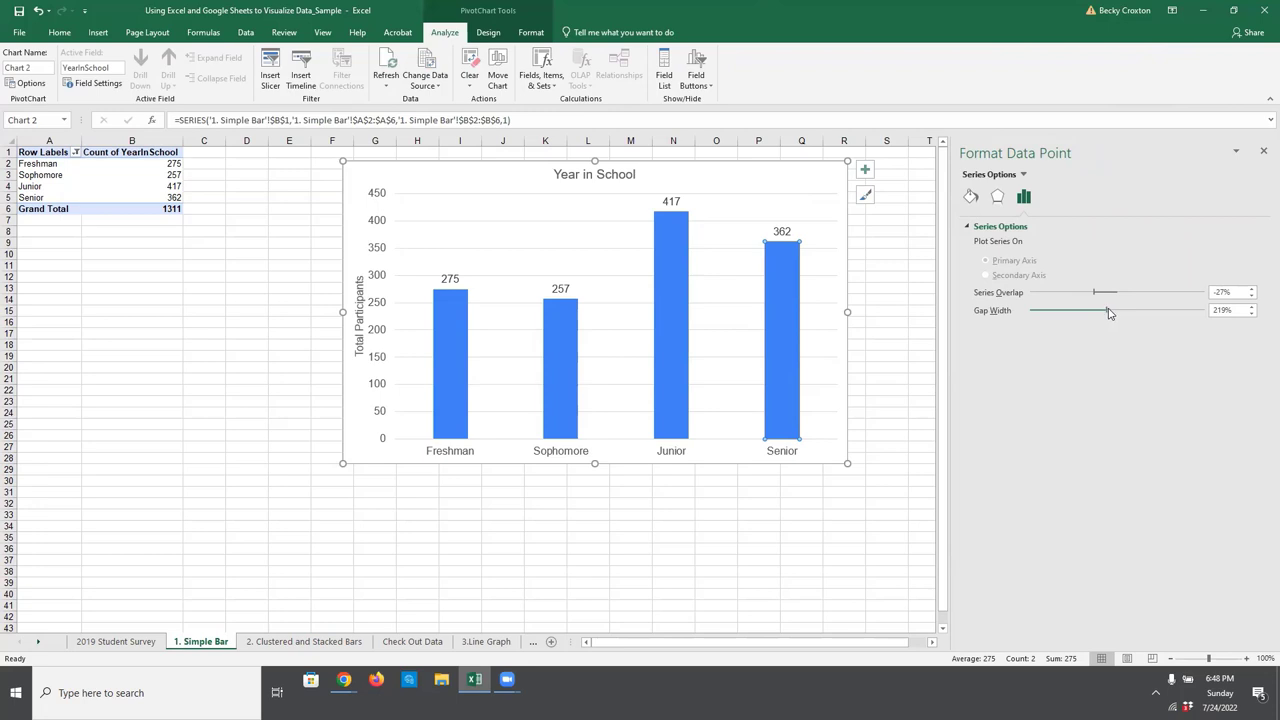
left_click_drag(1108, 313, 1042, 316)
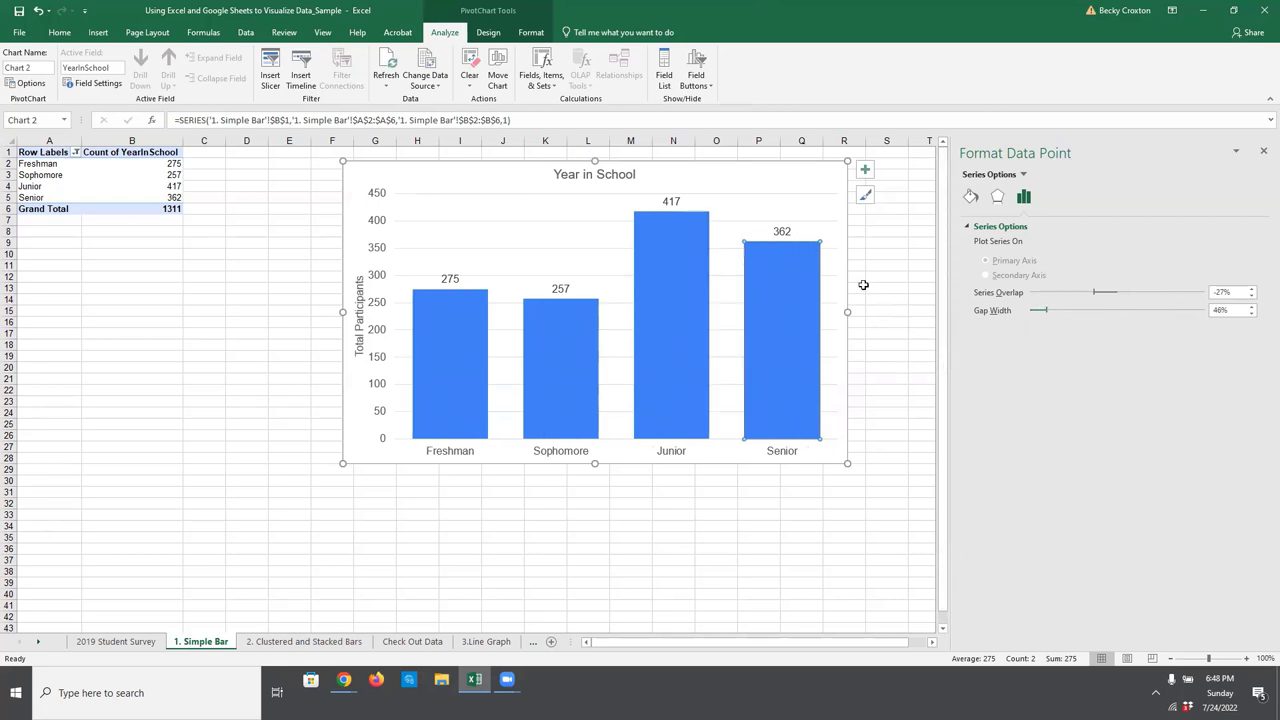
left_click(901, 257)
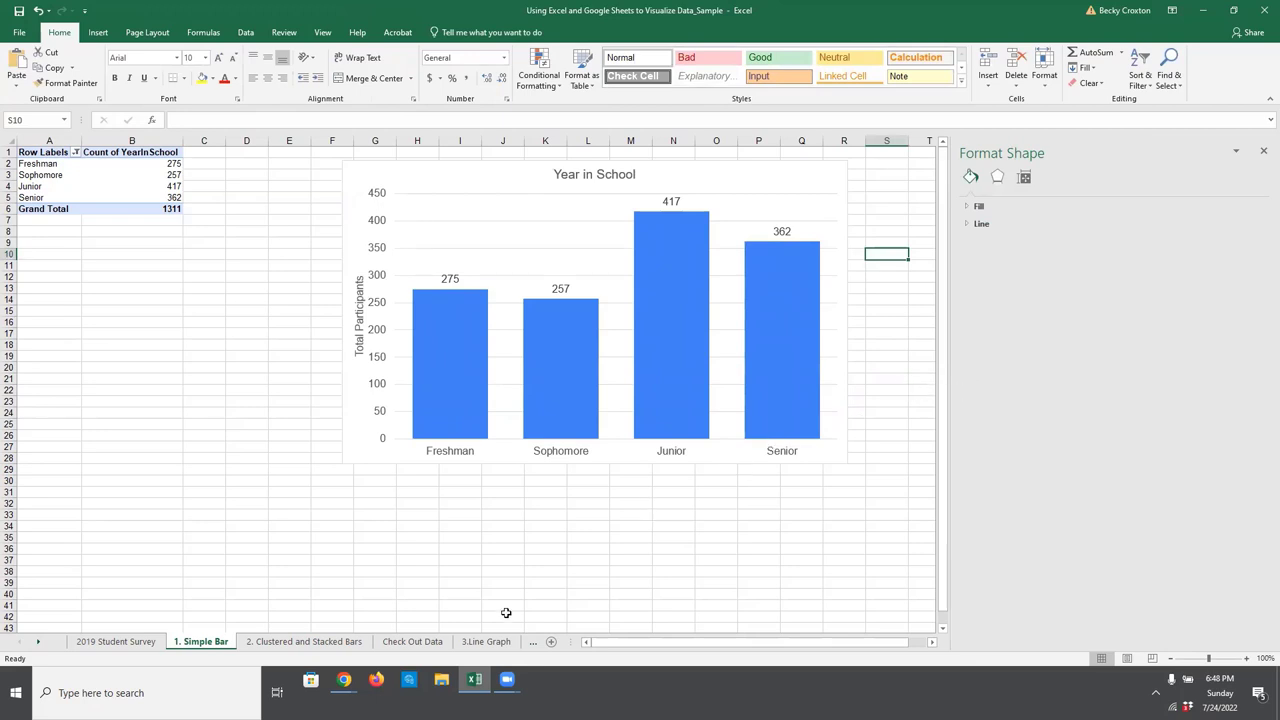
Insert a clustered column chart from the year-by-first-generation pivot table on the "2. Clustered and Stacked Bars" sheet
left_click(265, 643)
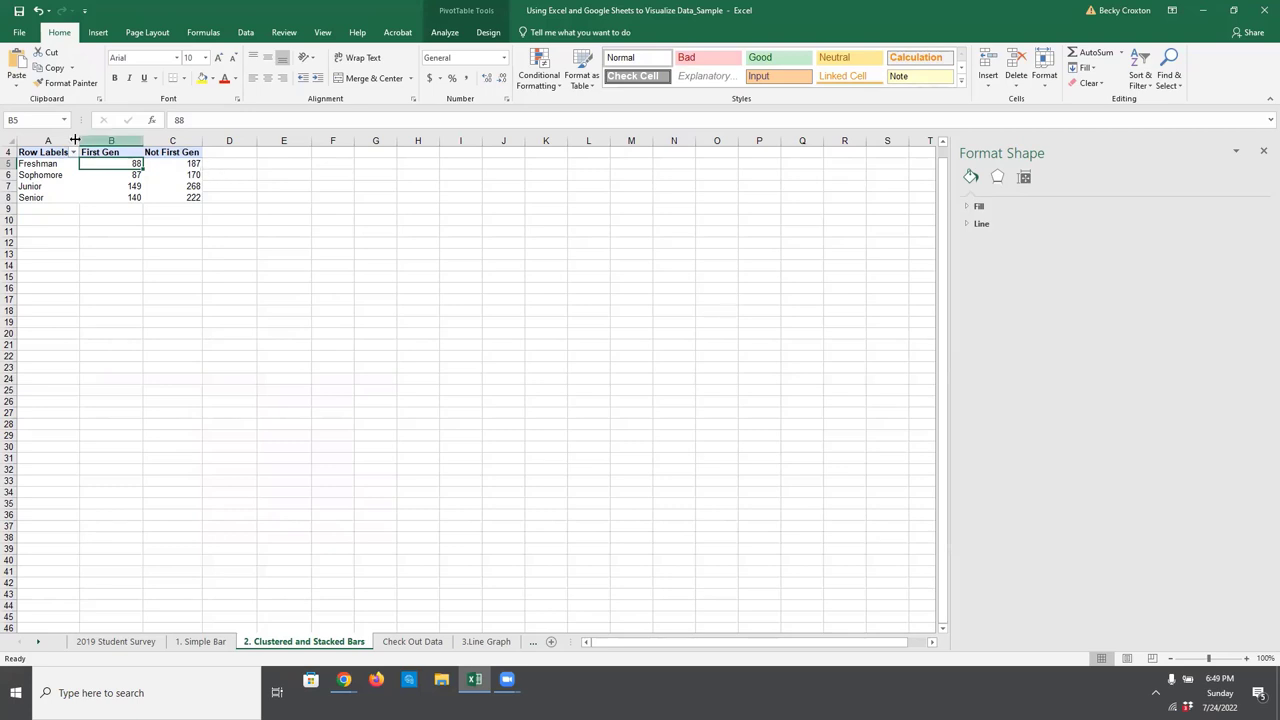
left_click_drag(42, 152, 192, 197)
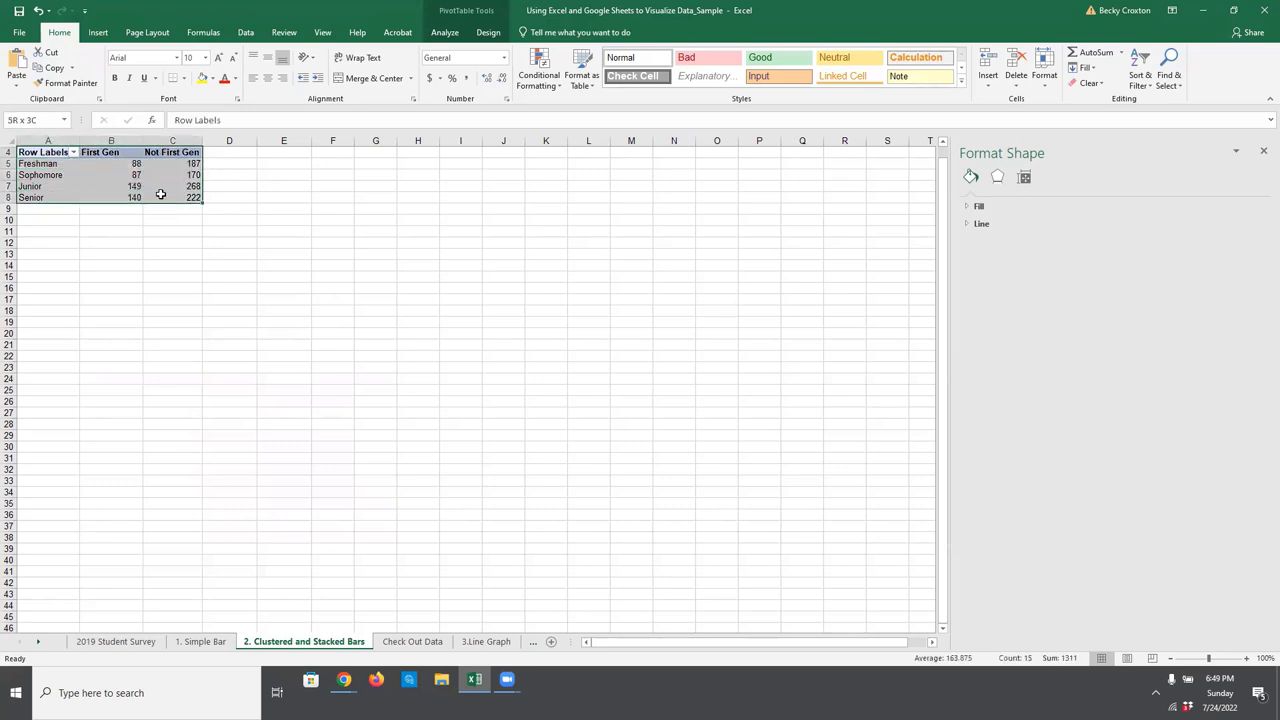
left_click(98, 33)
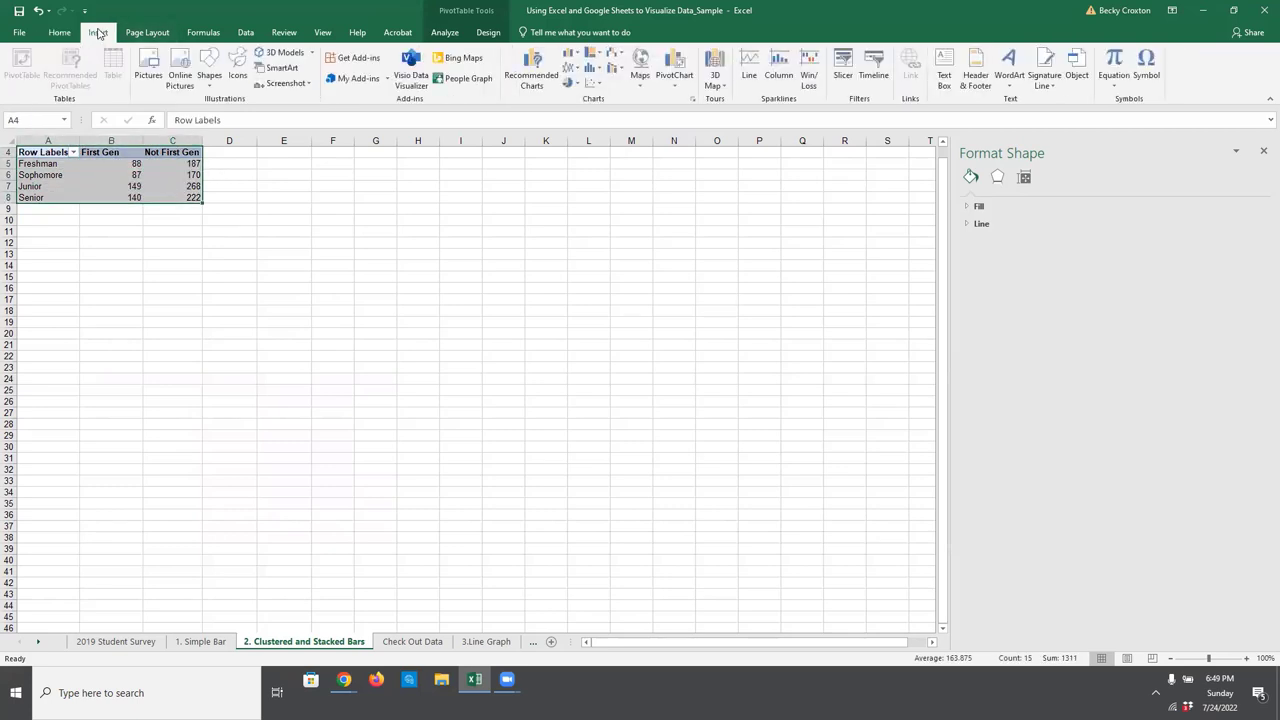
left_click(533, 80)
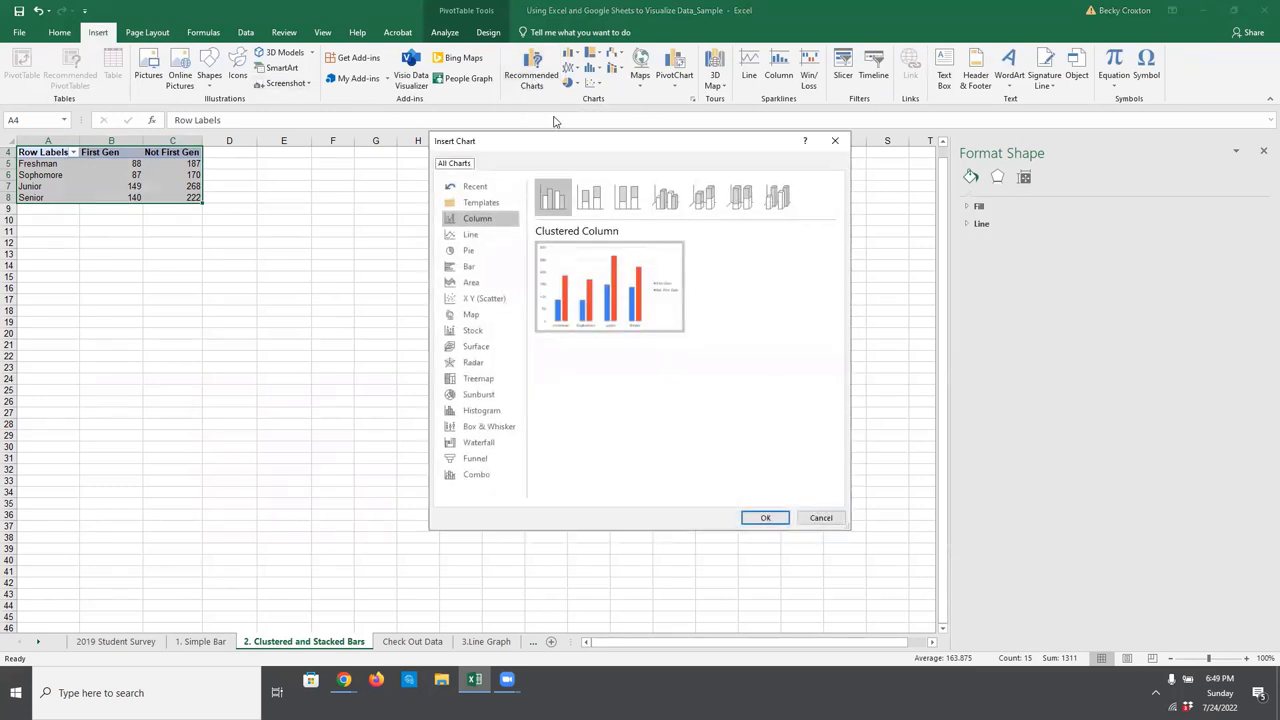
left_click_drag(563, 146, 538, 66)
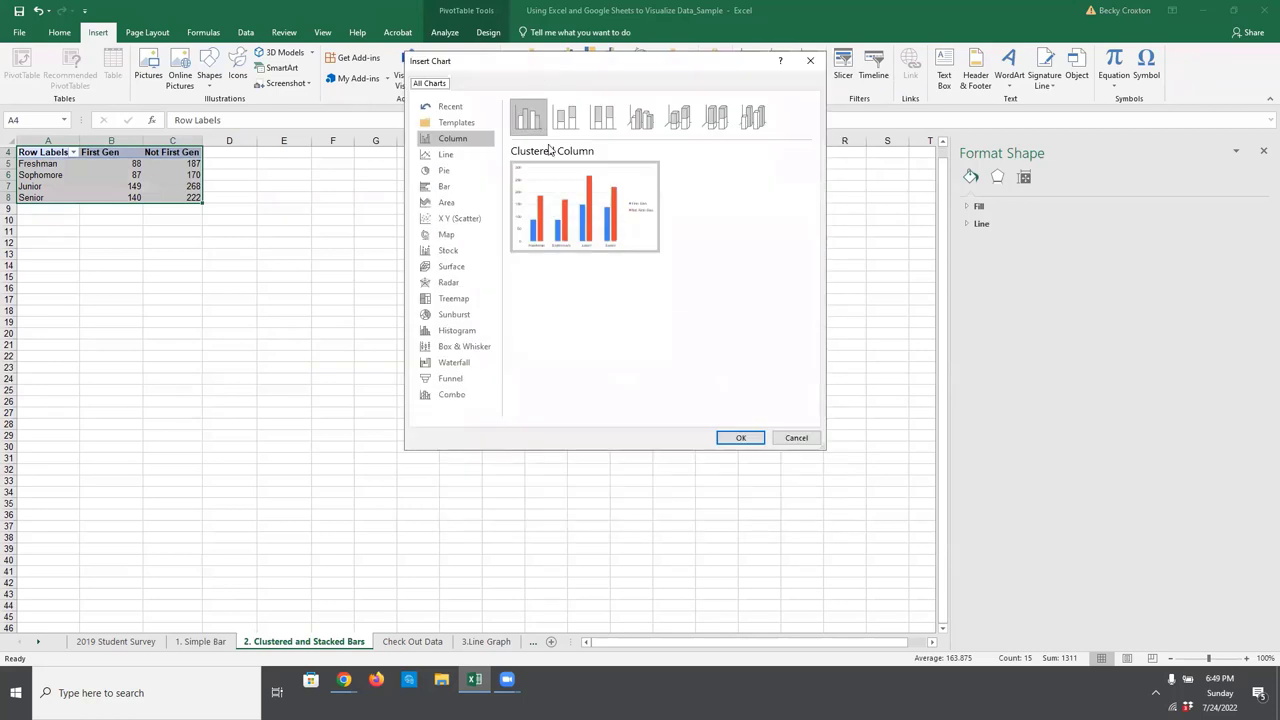
mouse_move(562, 223)
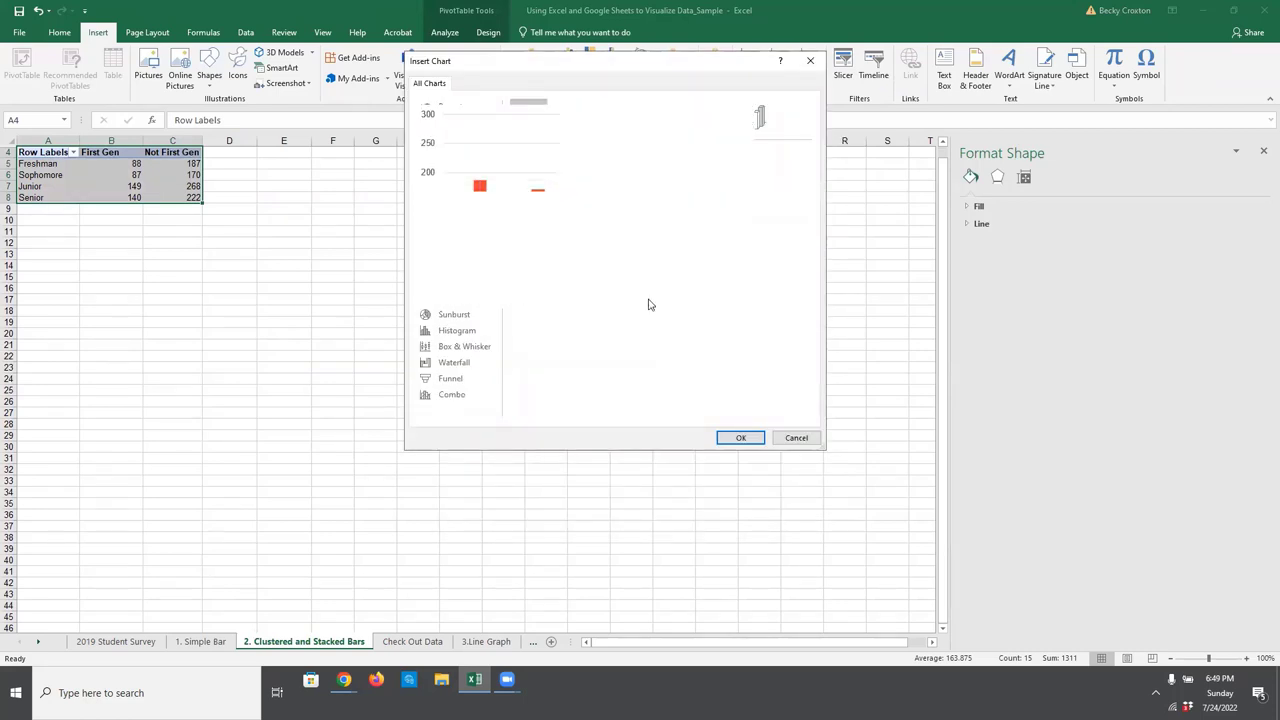
left_click(731, 437)
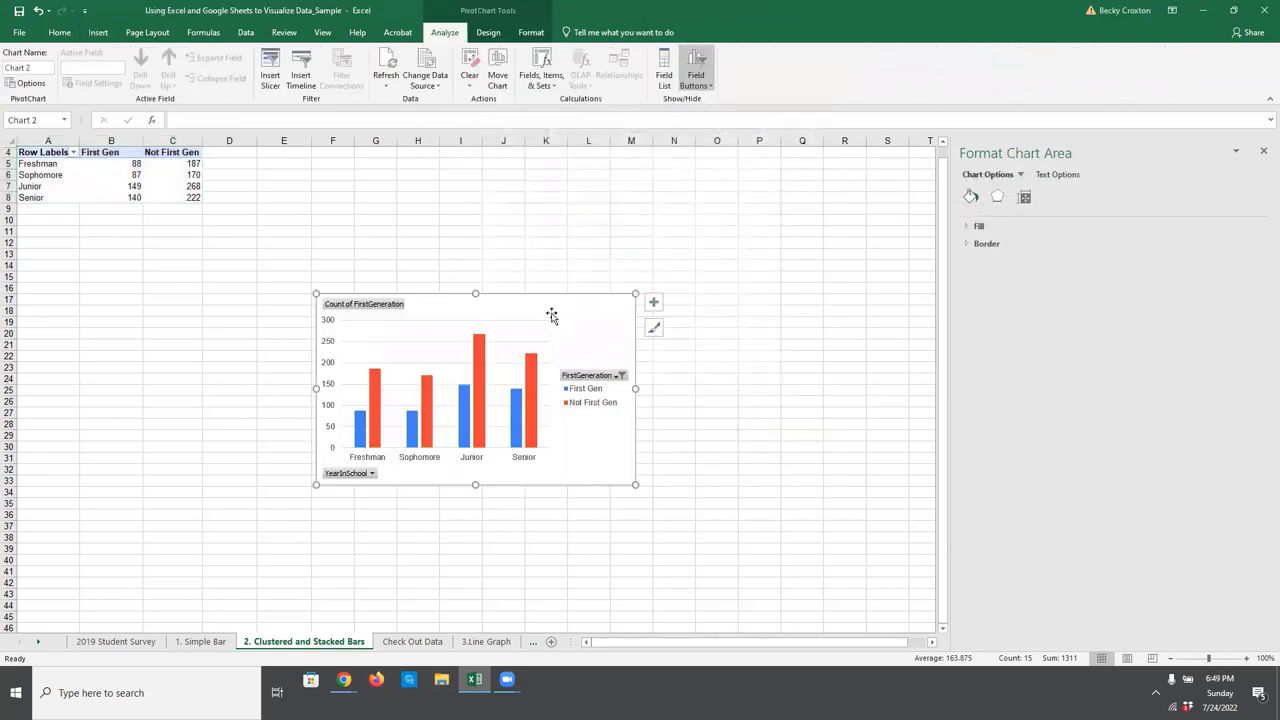
Move the new chart up beside the pivot table, enlarge it, and hide all its field buttons
mouse_move(552, 314)
left_mouse_down()
mouse_move(583, 254)
mouse_move(589, 185)
left_mouse_up()
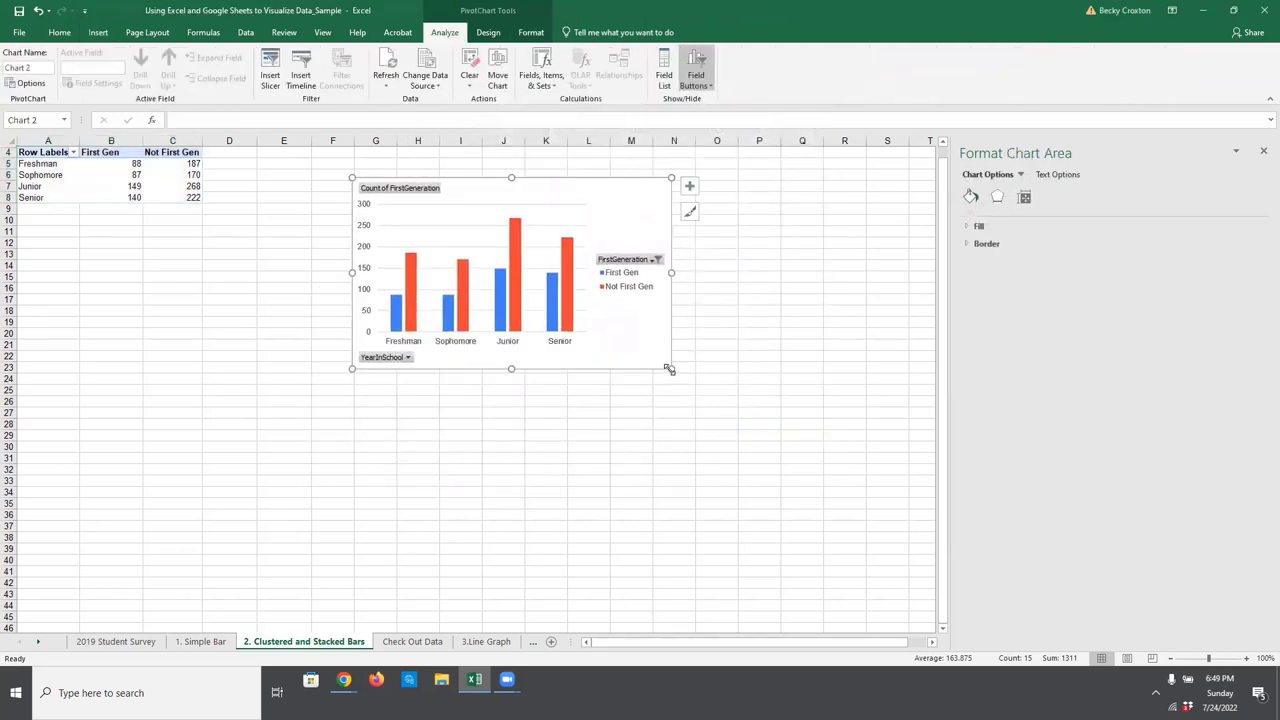
left_click_drag(670, 369, 768, 462)
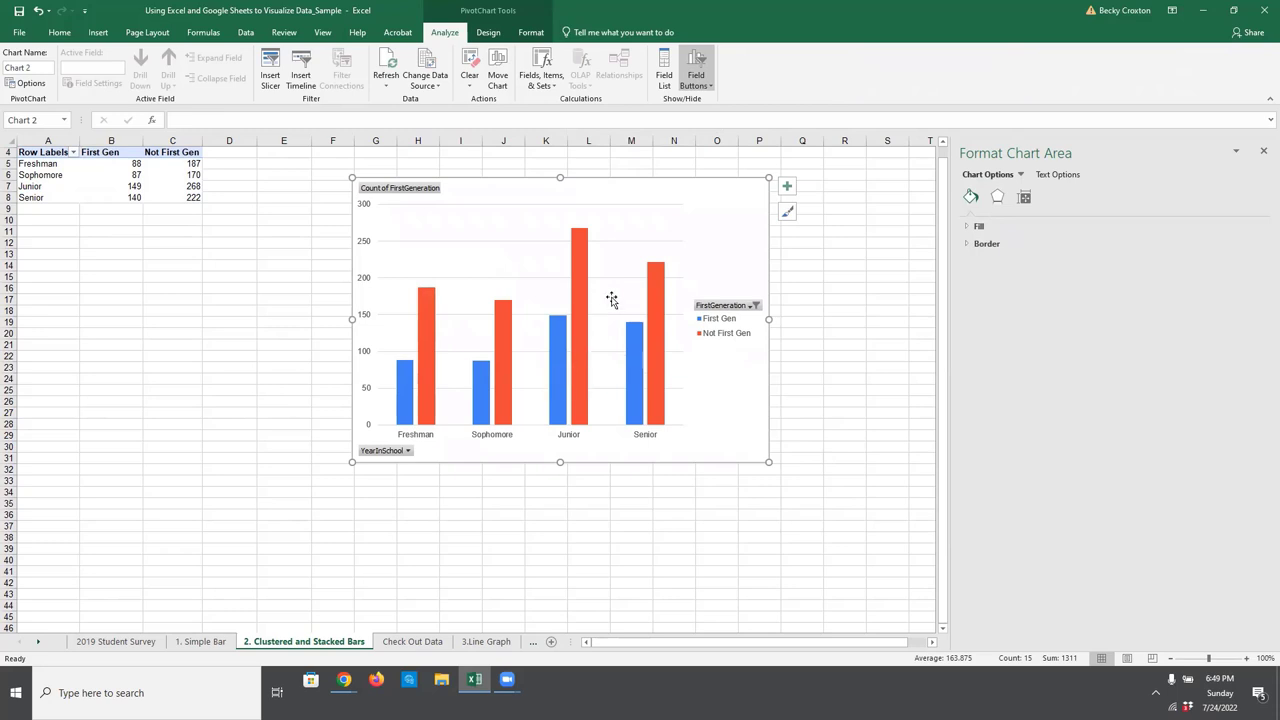
right_click(379, 193)
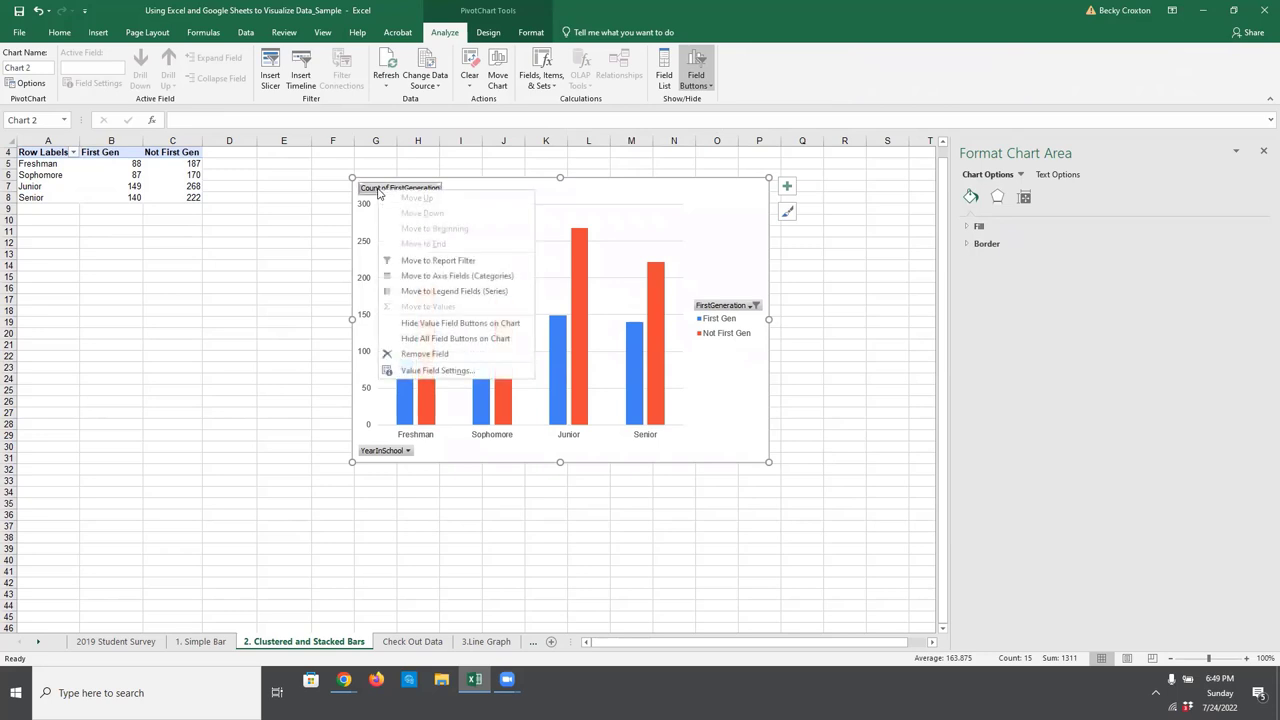
left_click(425, 340)
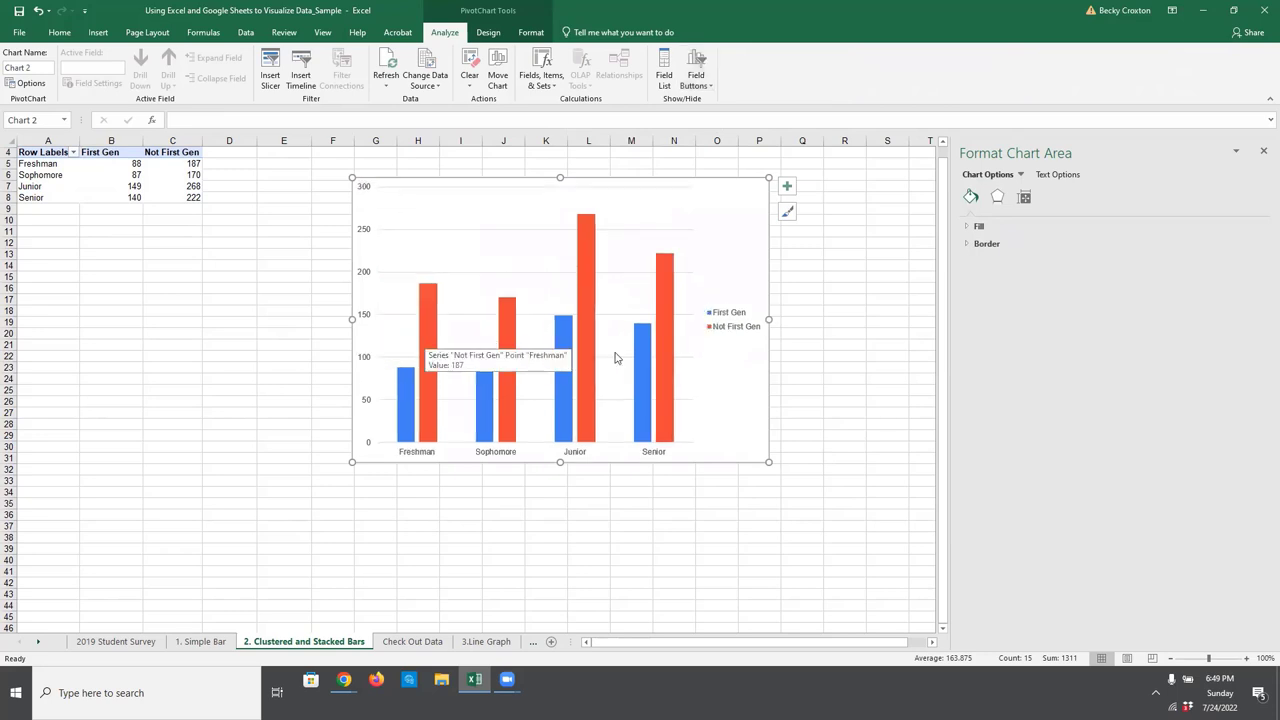
Place the chart's First Gen / Not First Gen legend at the bottom, below the category labels
left_click(745, 335)
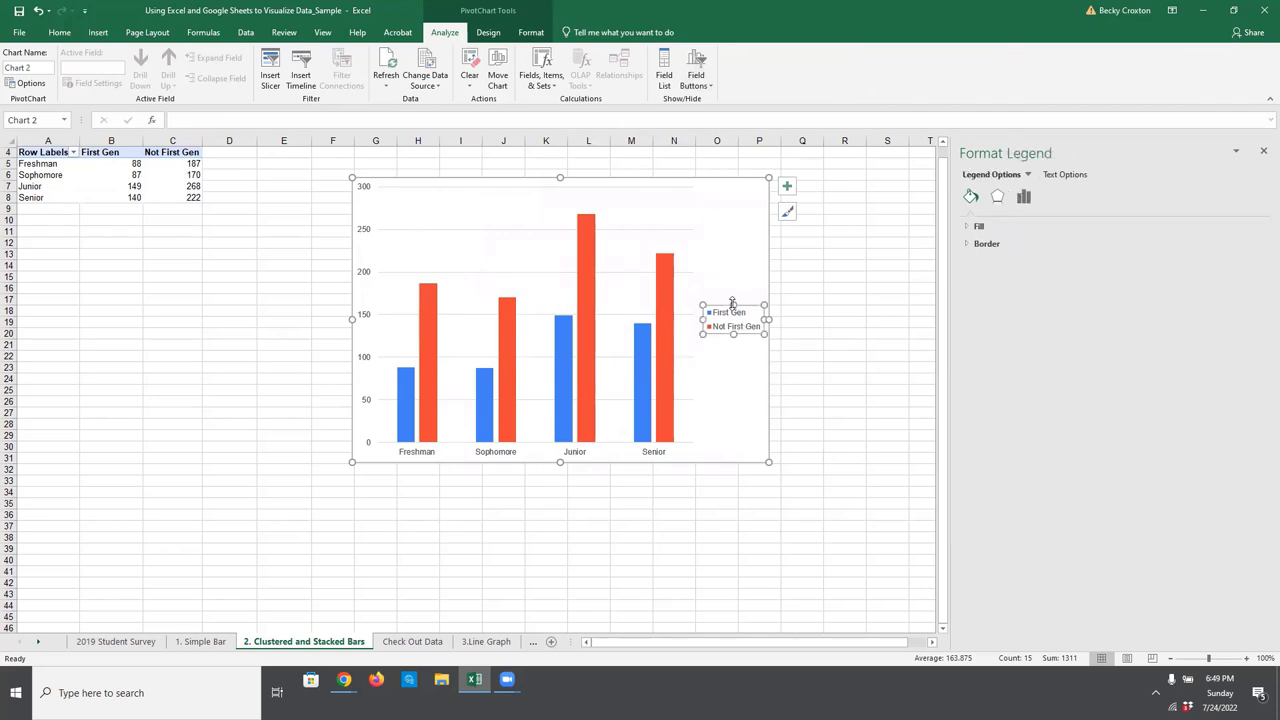
left_click(788, 188)
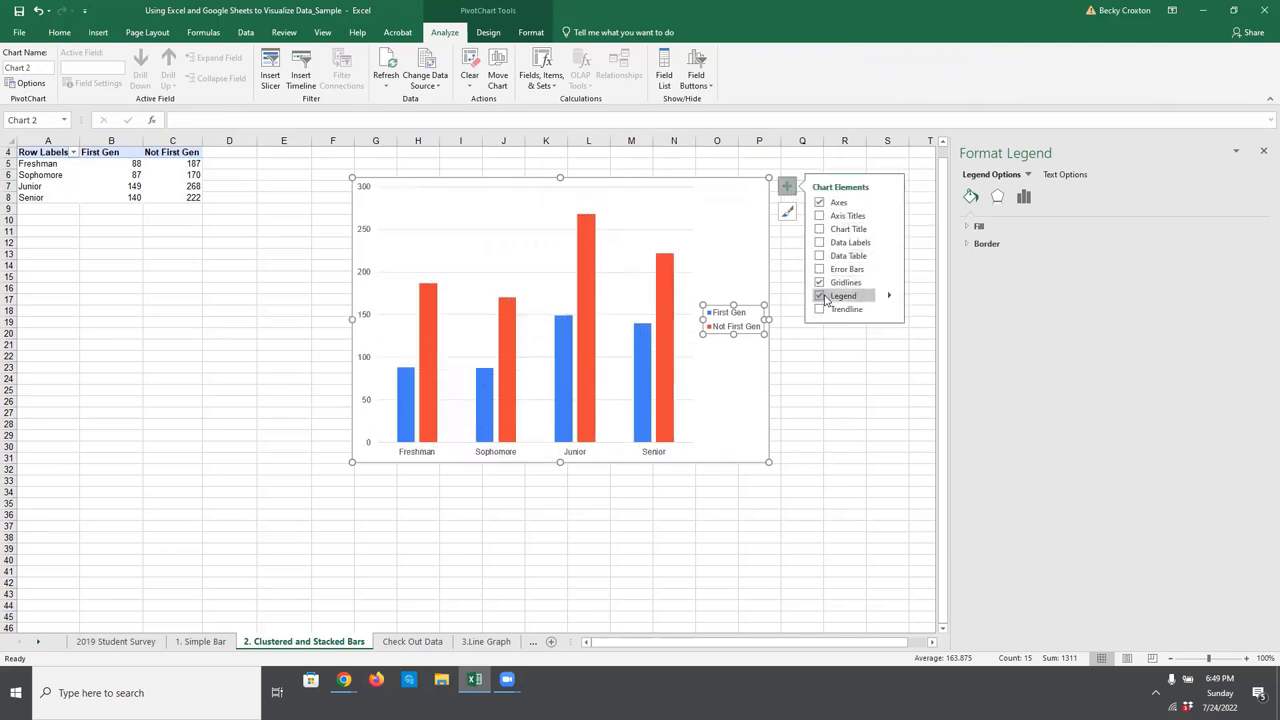
left_click(889, 296)
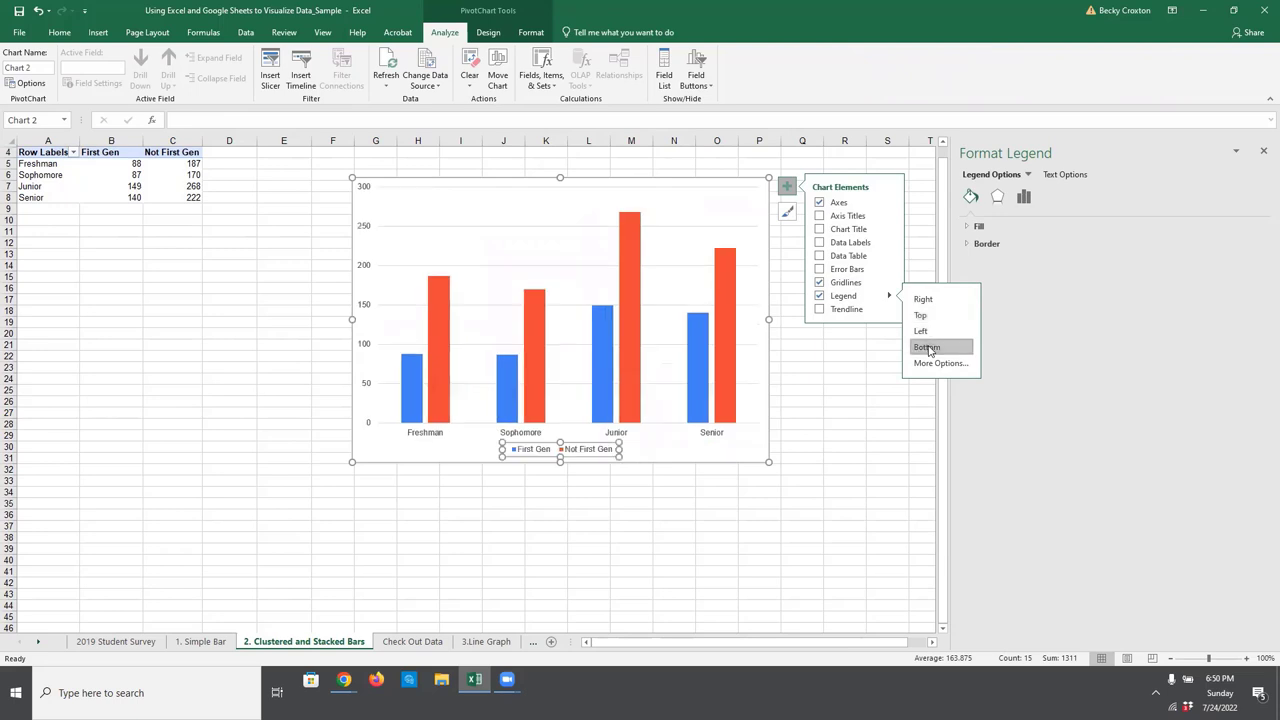
left_click(927, 347)
left_click(765, 467)
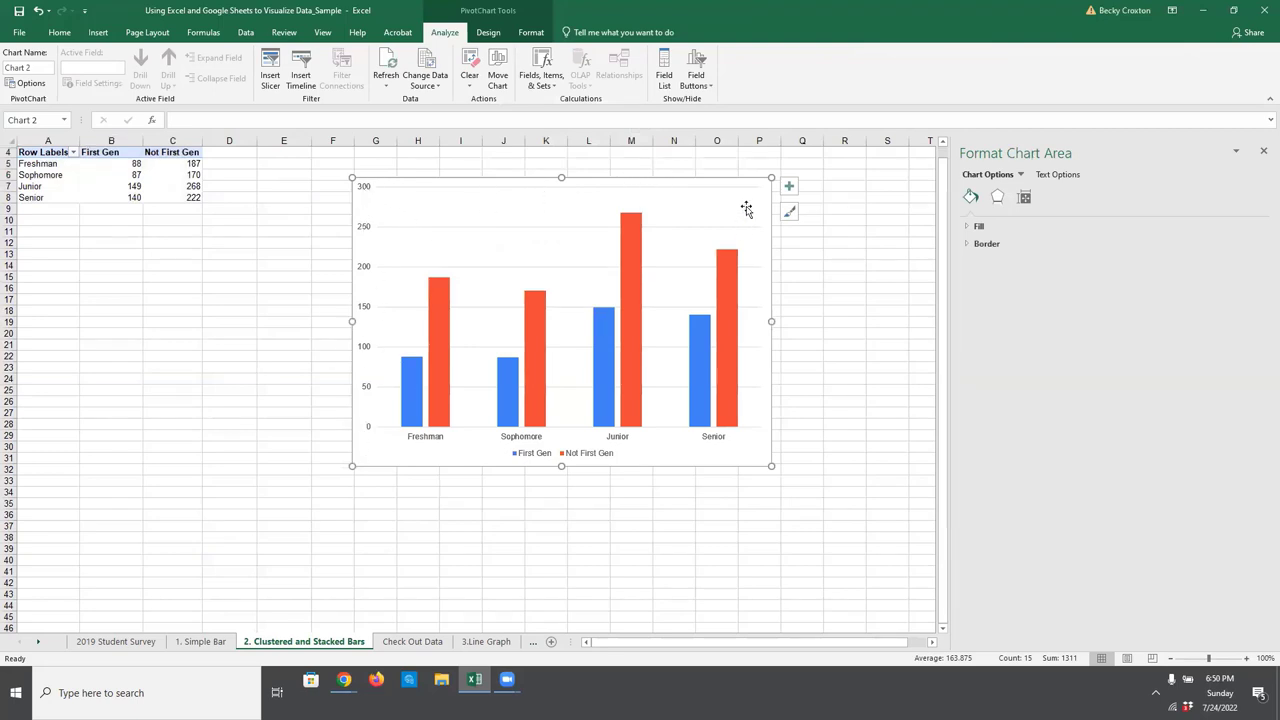
Add a chart title reading "Year in School x First Generation Status"
left_click(787, 188)
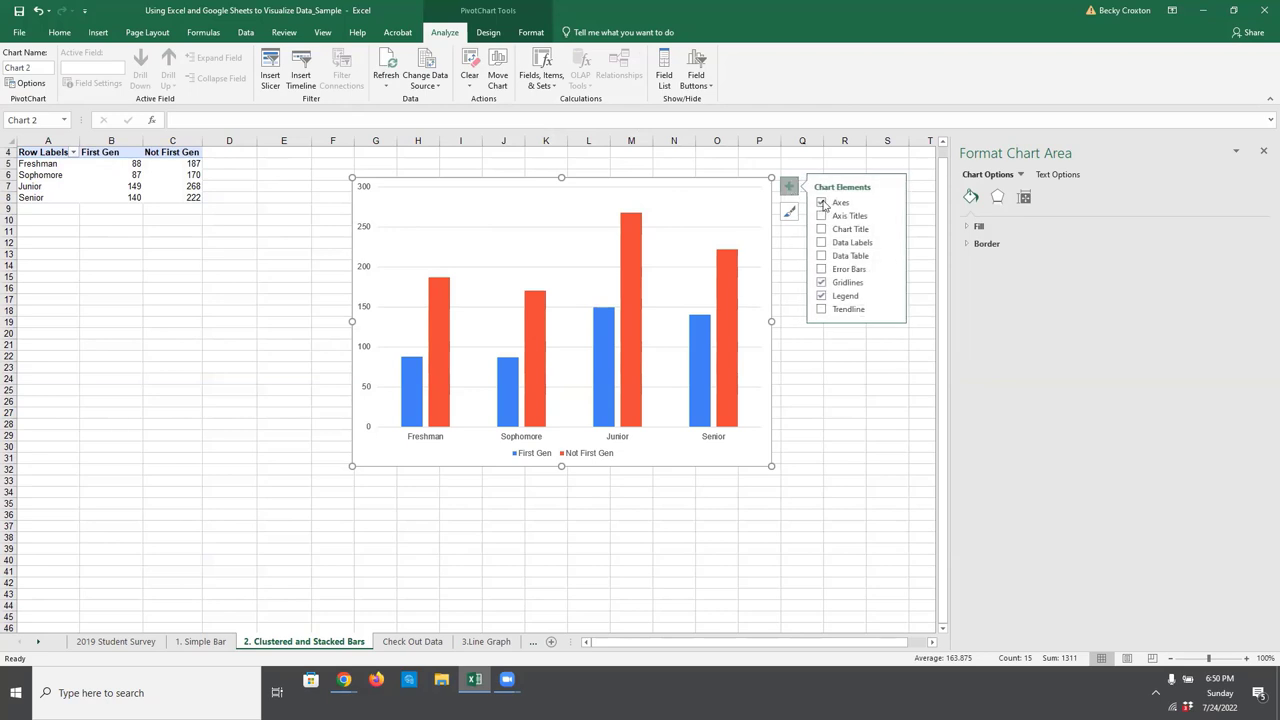
left_click(821, 229)
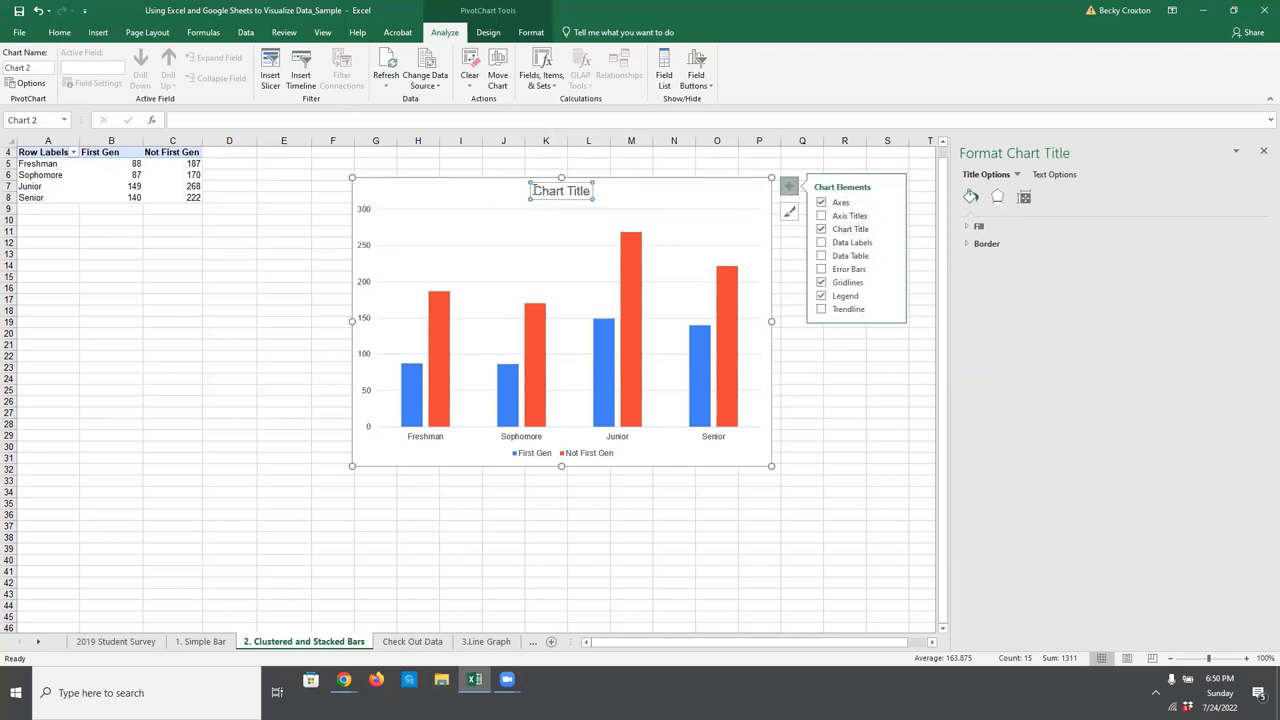
left_click_drag(536, 190, 608, 190)
type("year i")
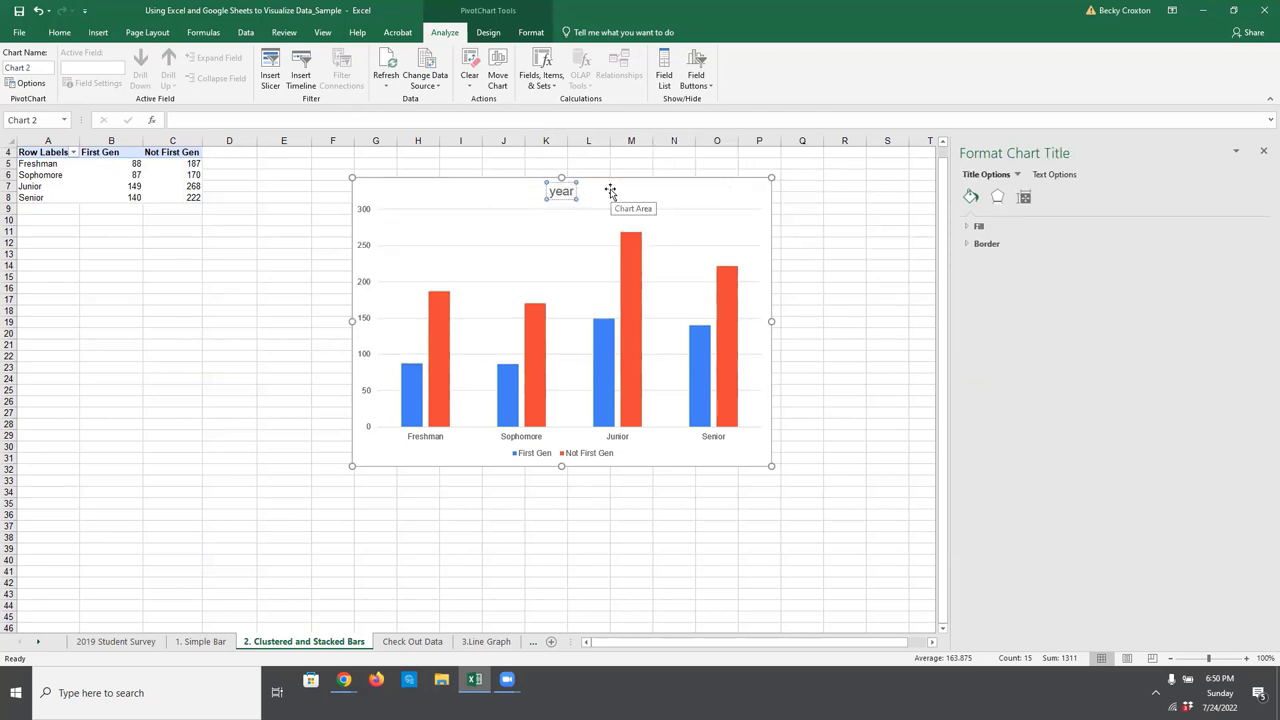
key("BackSpace")
key("BackSpace")
key("BackSpace")
key("BackSpace")
key("BackSpace")
key("BackSpace")
type("Year in School")
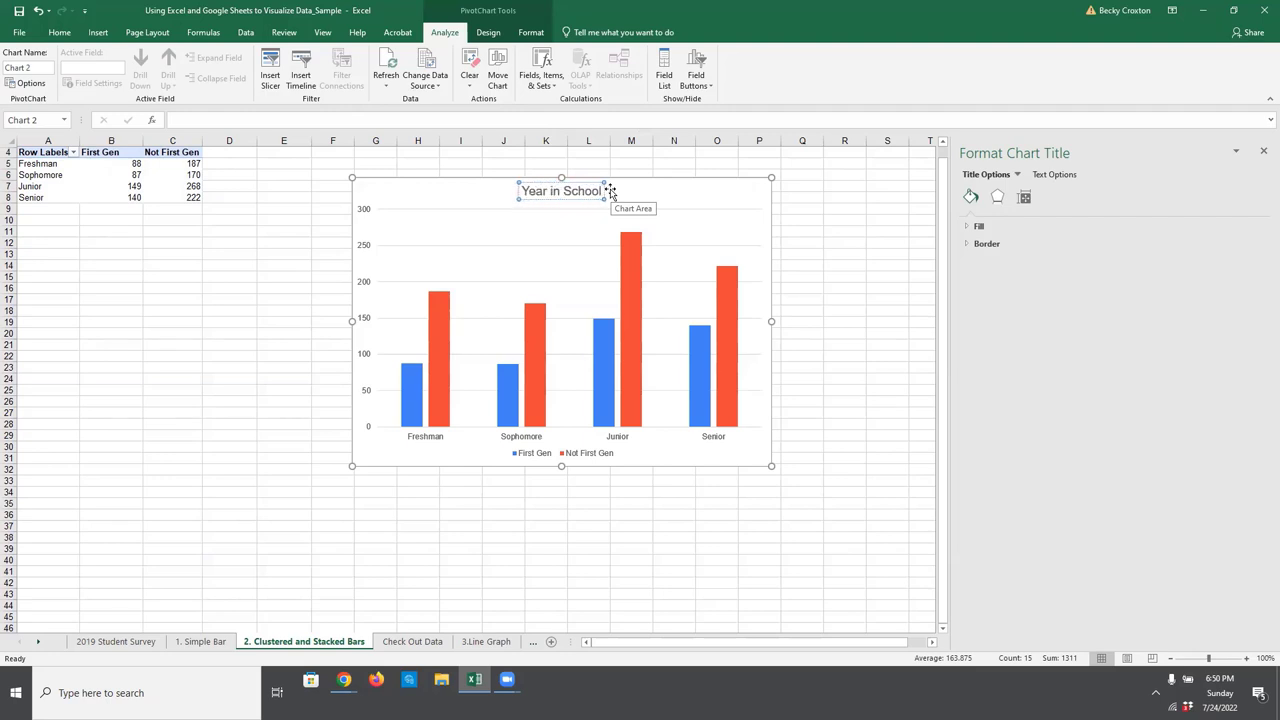
type(" x First")
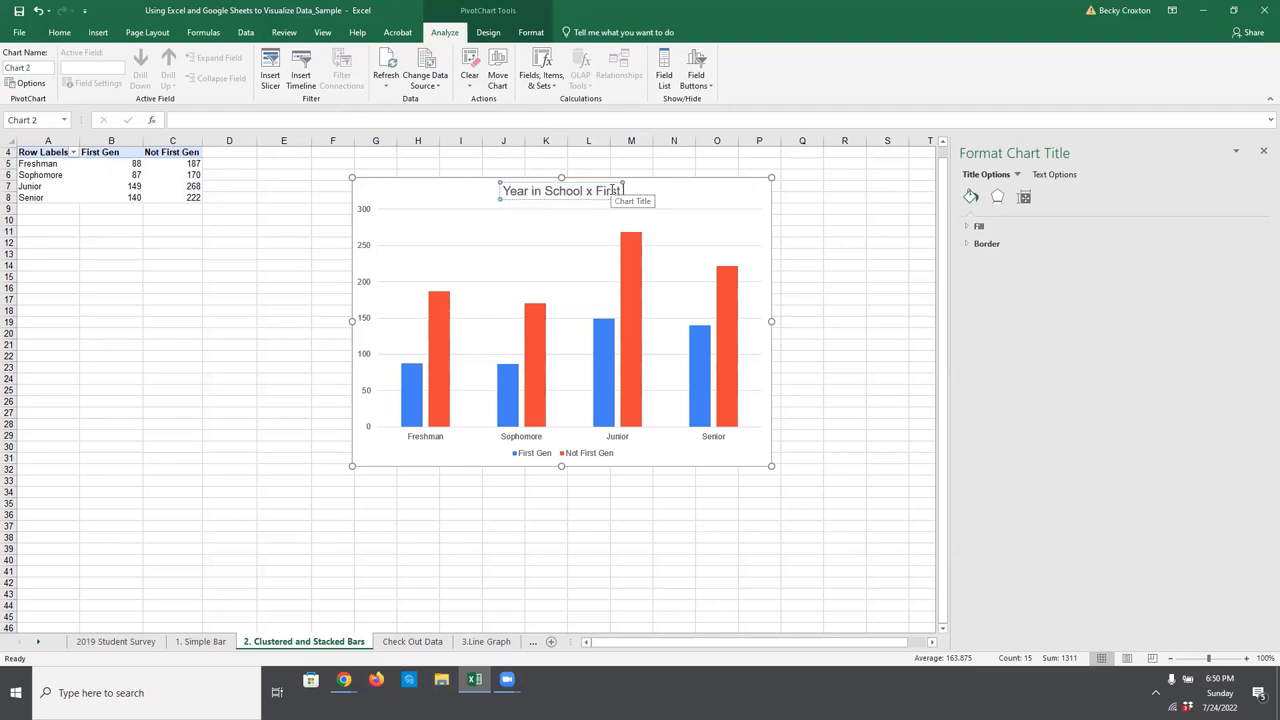
type(" Generation Status")
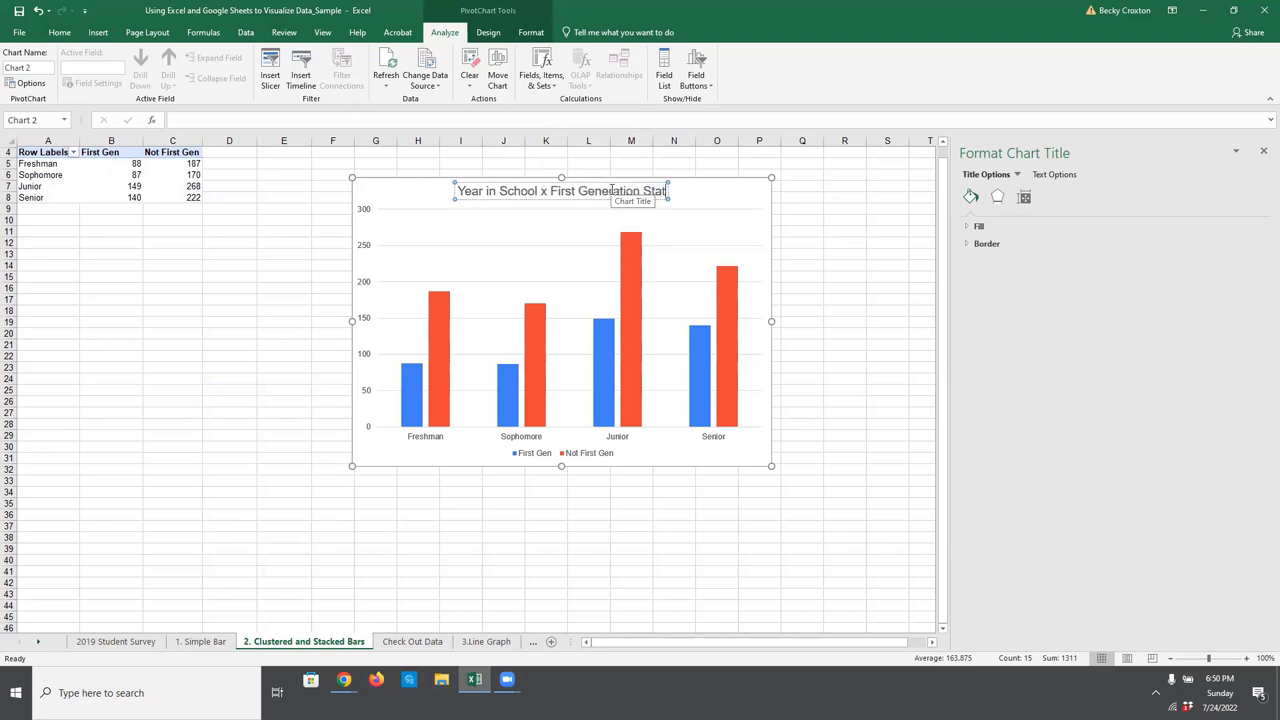
Add a primary vertical axis title reading "Total Participants"
left_click(357, 320)
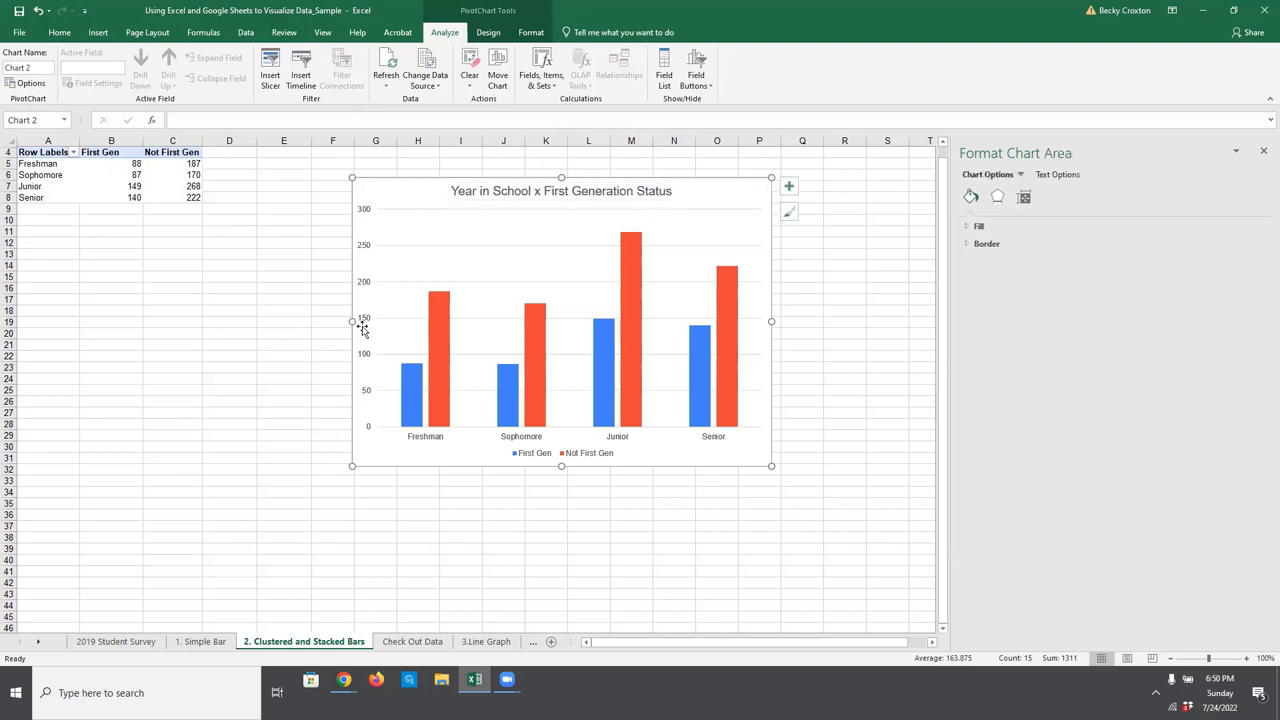
left_click(364, 318)
left_click(790, 188)
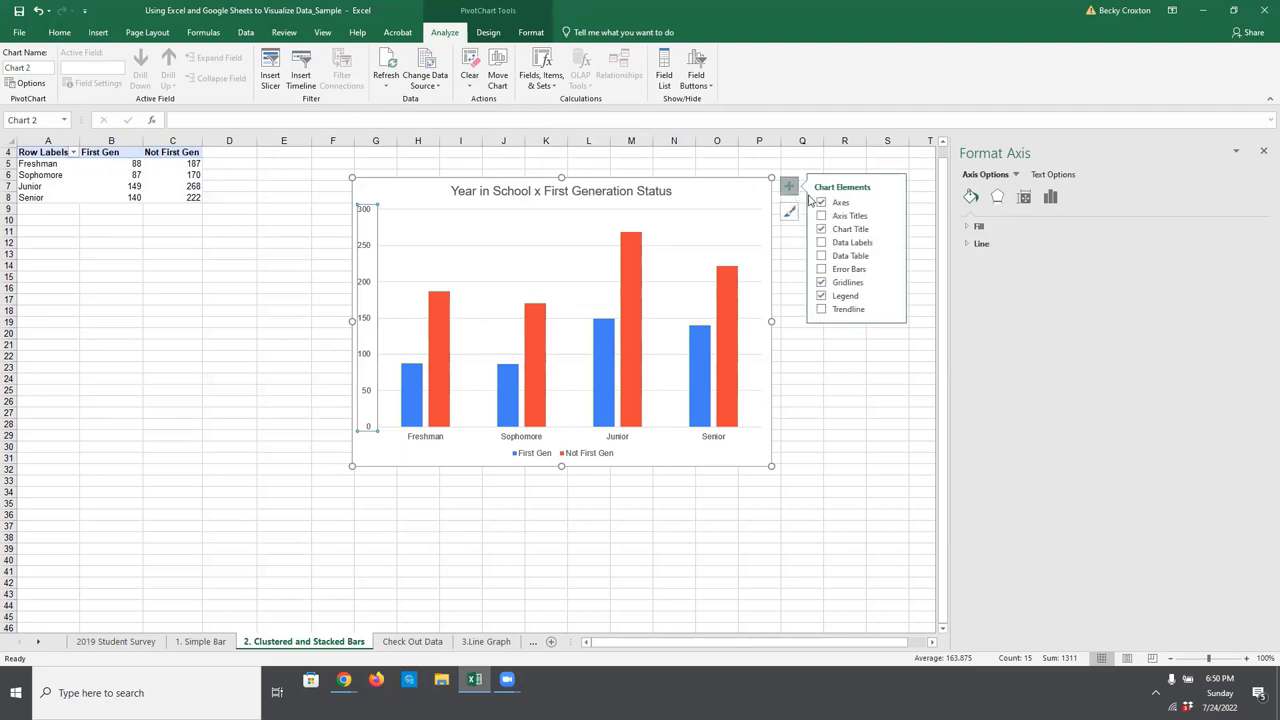
left_click(891, 217)
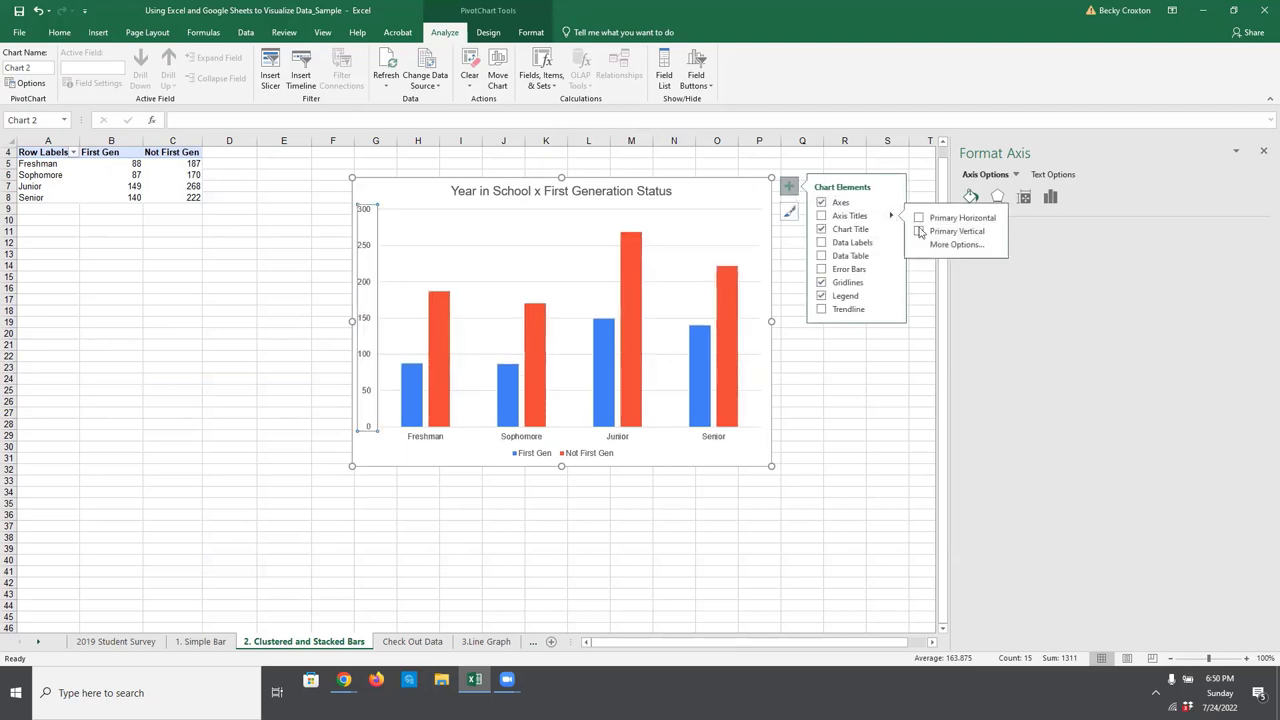
left_click(919, 231)
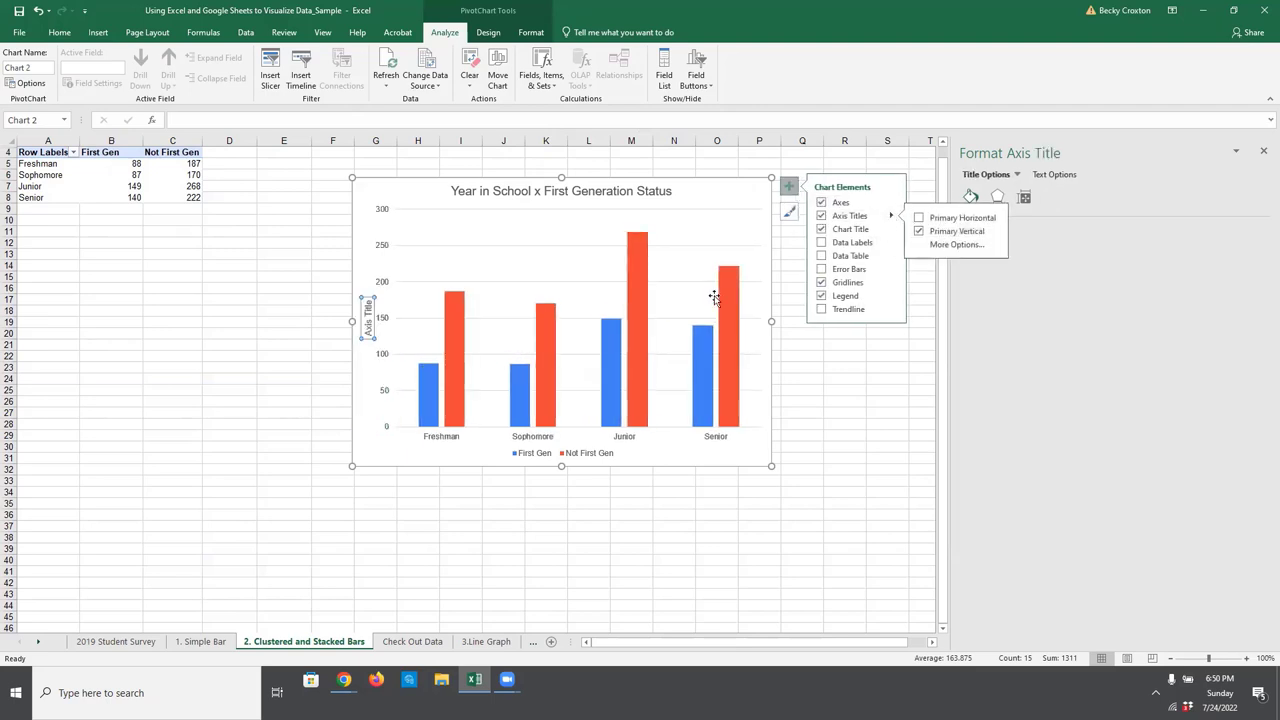
left_click(364, 336)
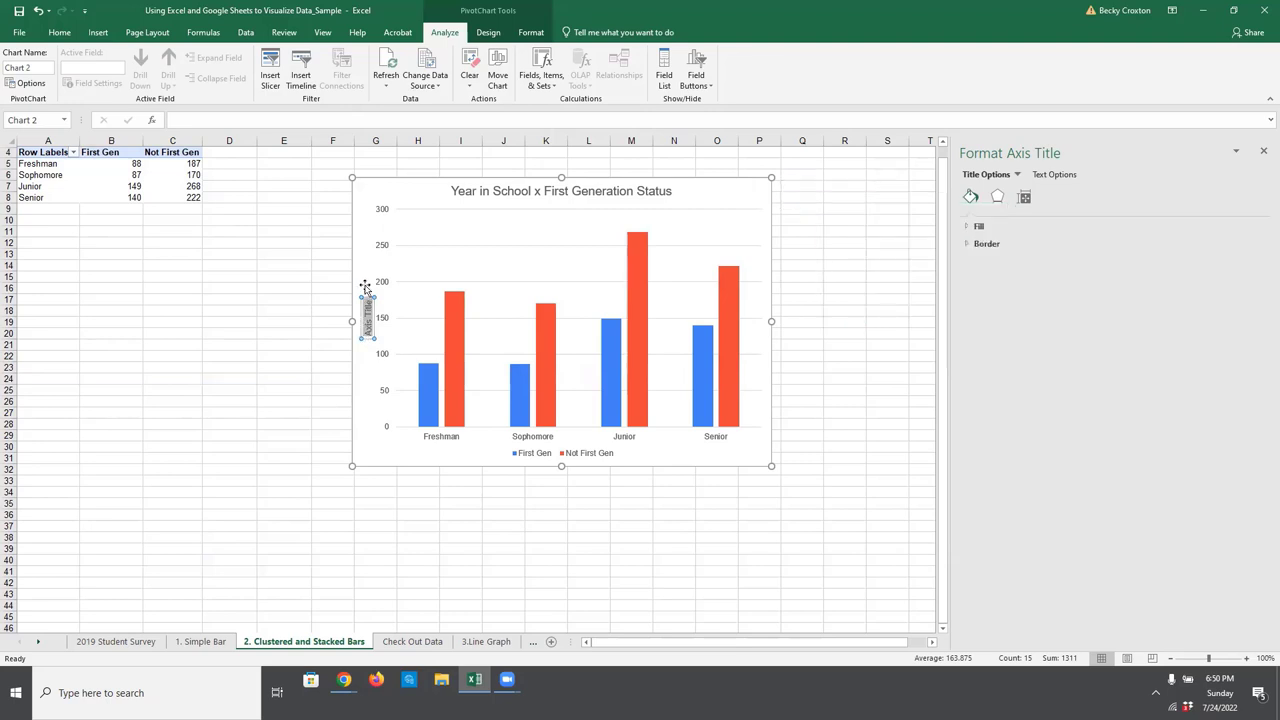
type("Total P")
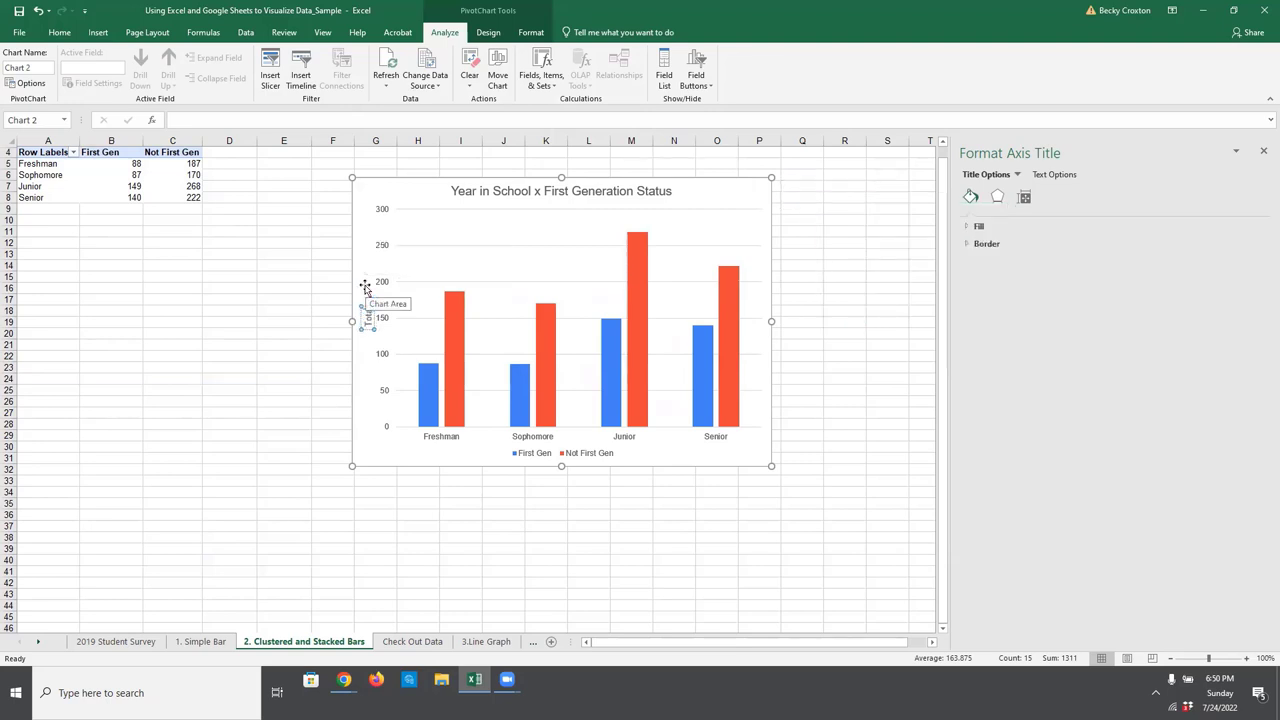
type("articipants")
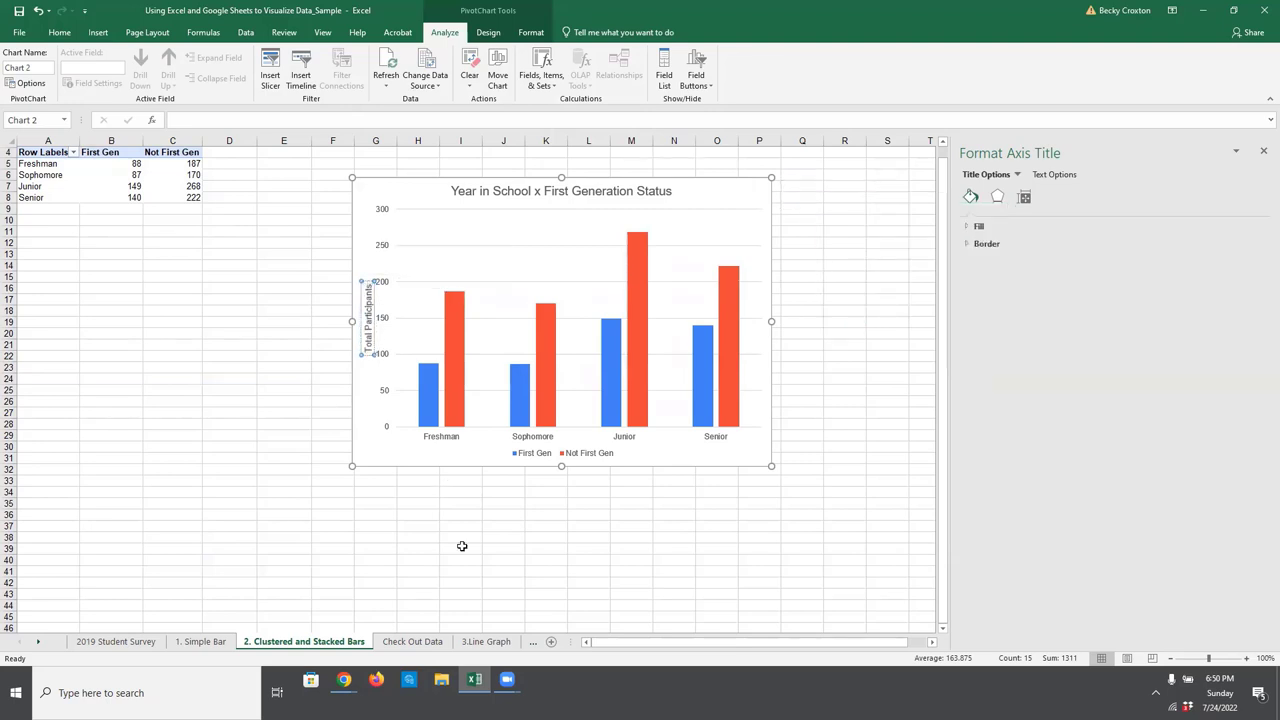
left_click(457, 456)
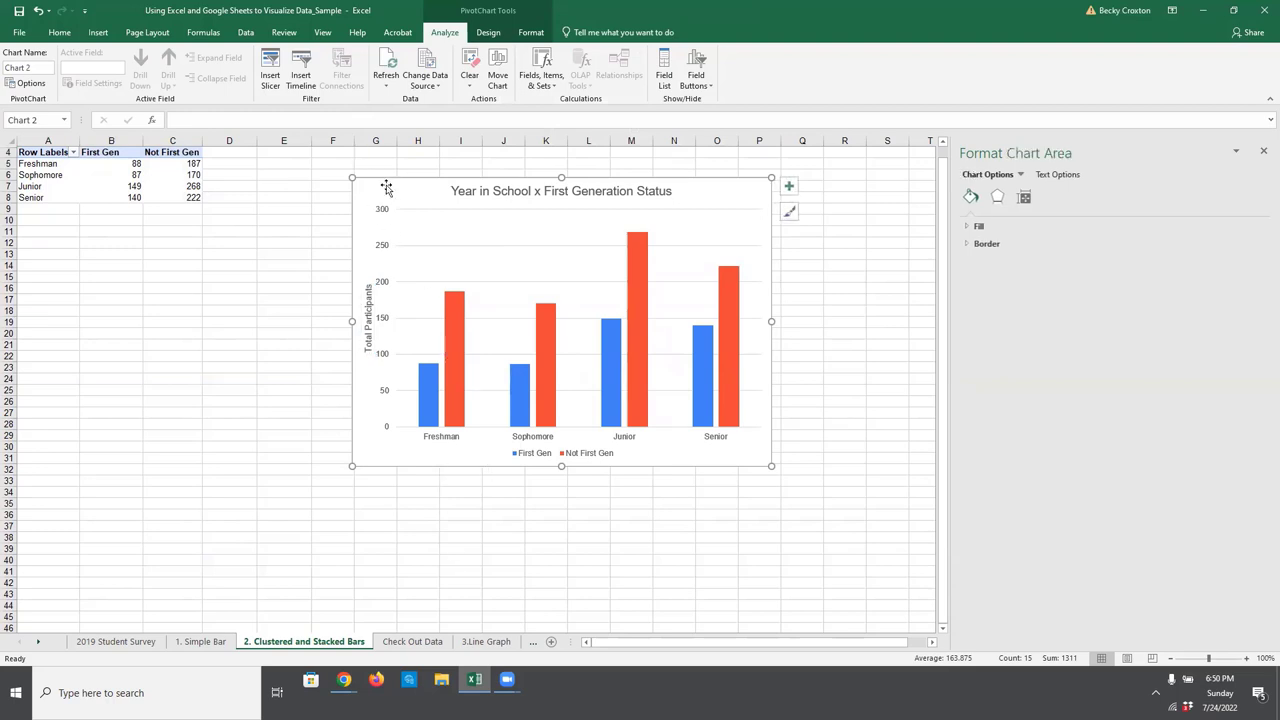
Set the font size of all the clustered chart's text to 12 and widen the chart slightly
left_click(228, 220)
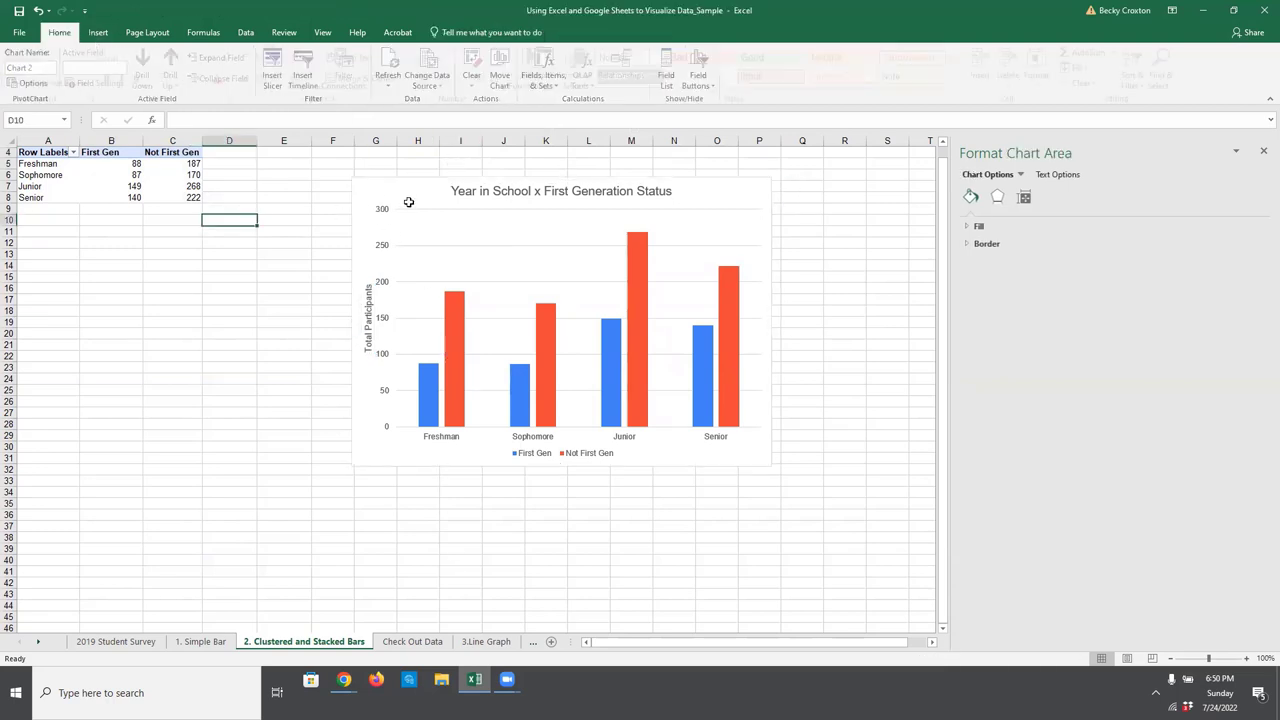
left_click(404, 193)
left_click(60, 33)
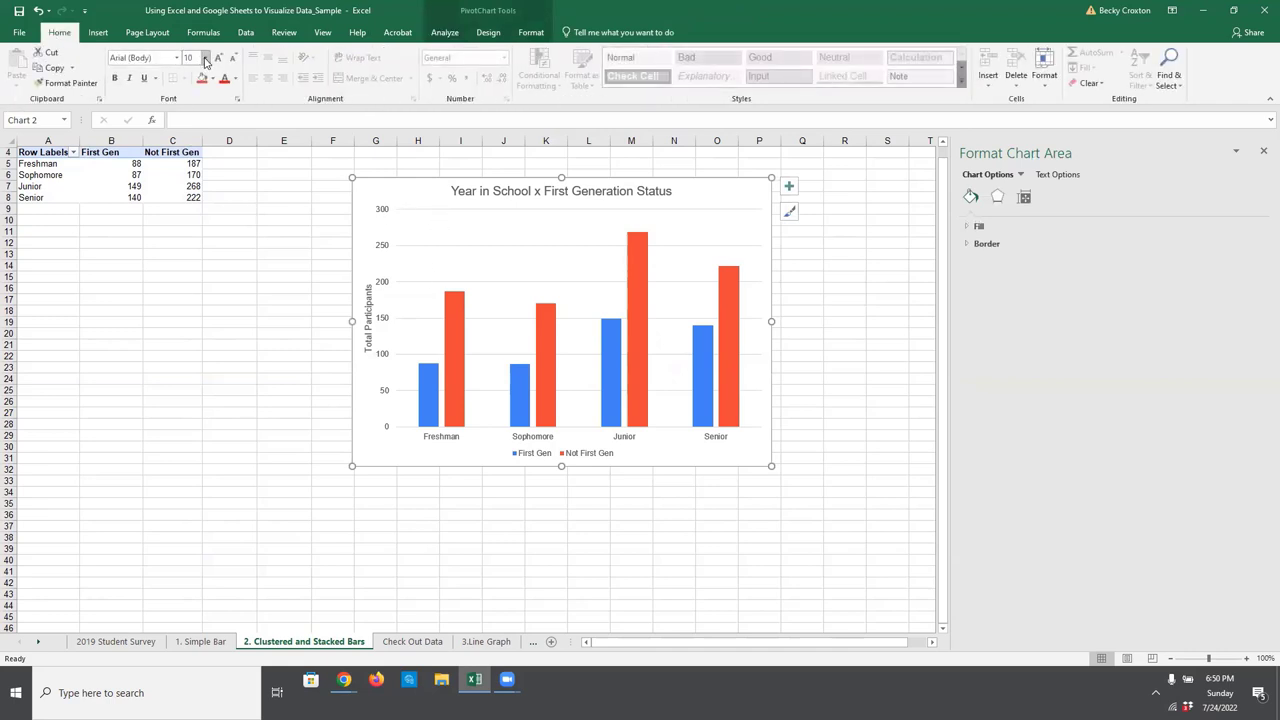
left_click(205, 58)
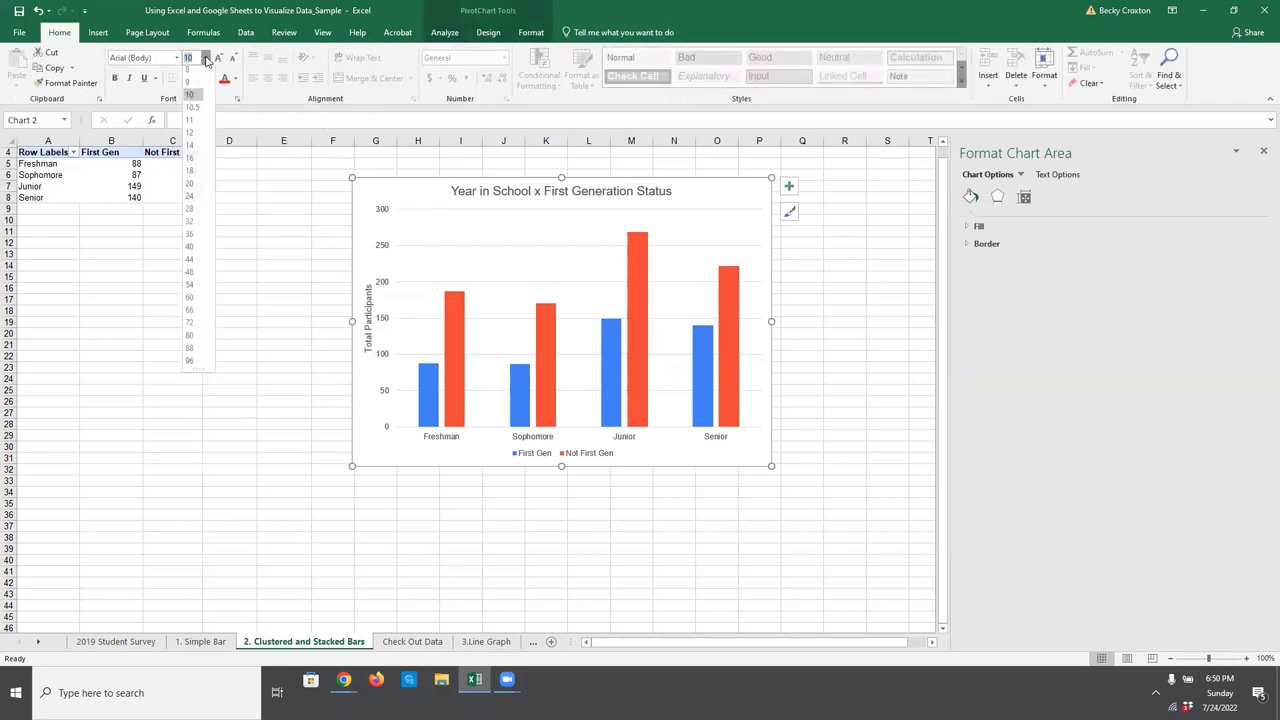
left_click(190, 137)
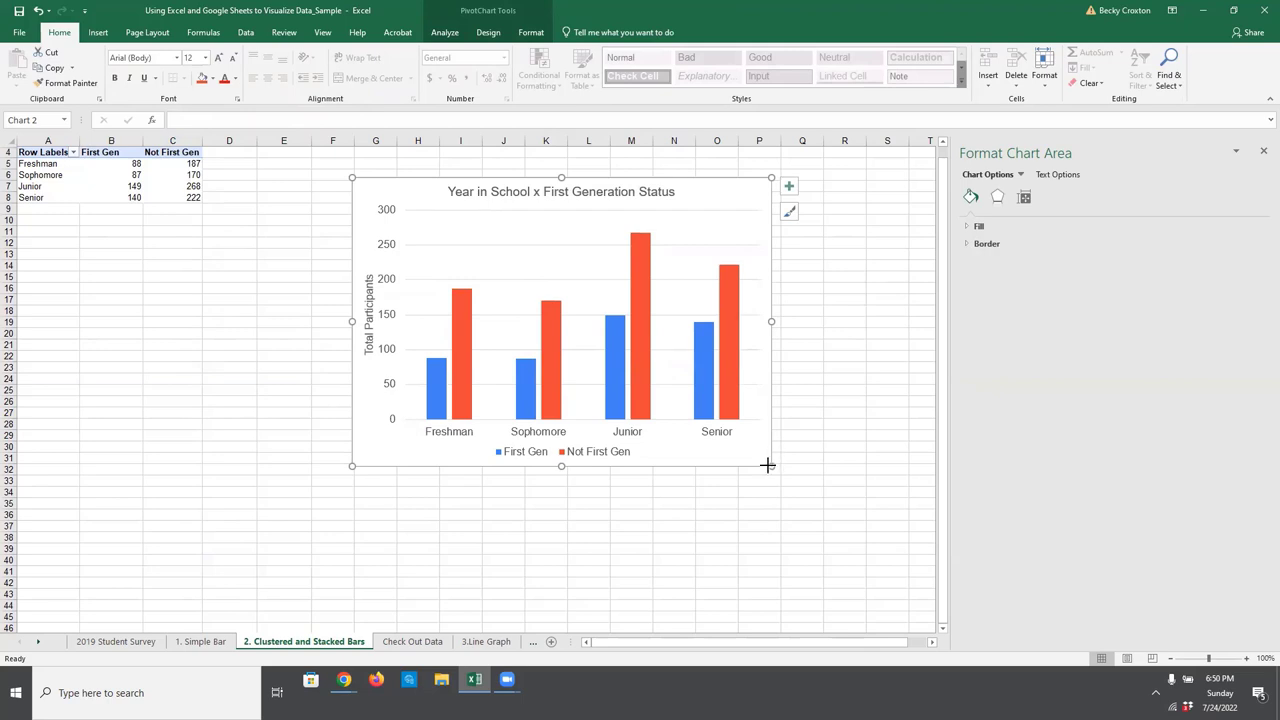
left_click_drag(767, 465, 791, 470)
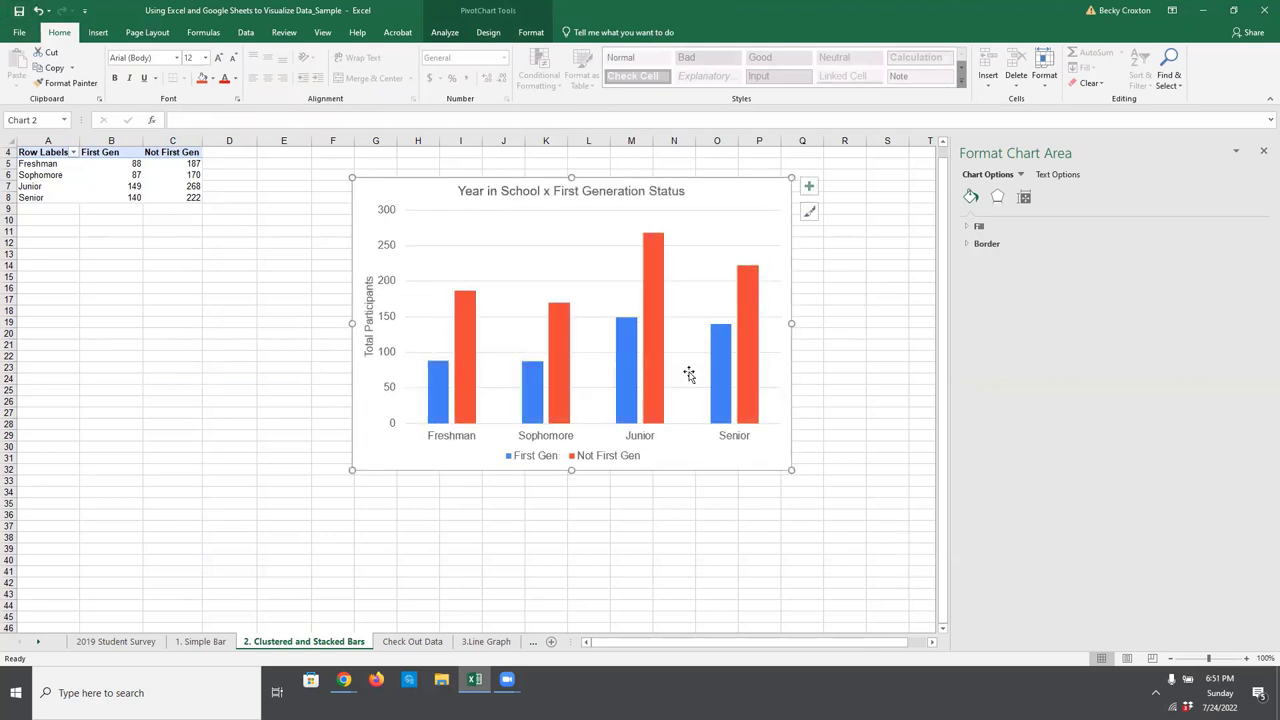
Add data labels to both the First Gen and Not First Gen columns of the chart
mouse_move(635, 343)
left_click(809, 187)
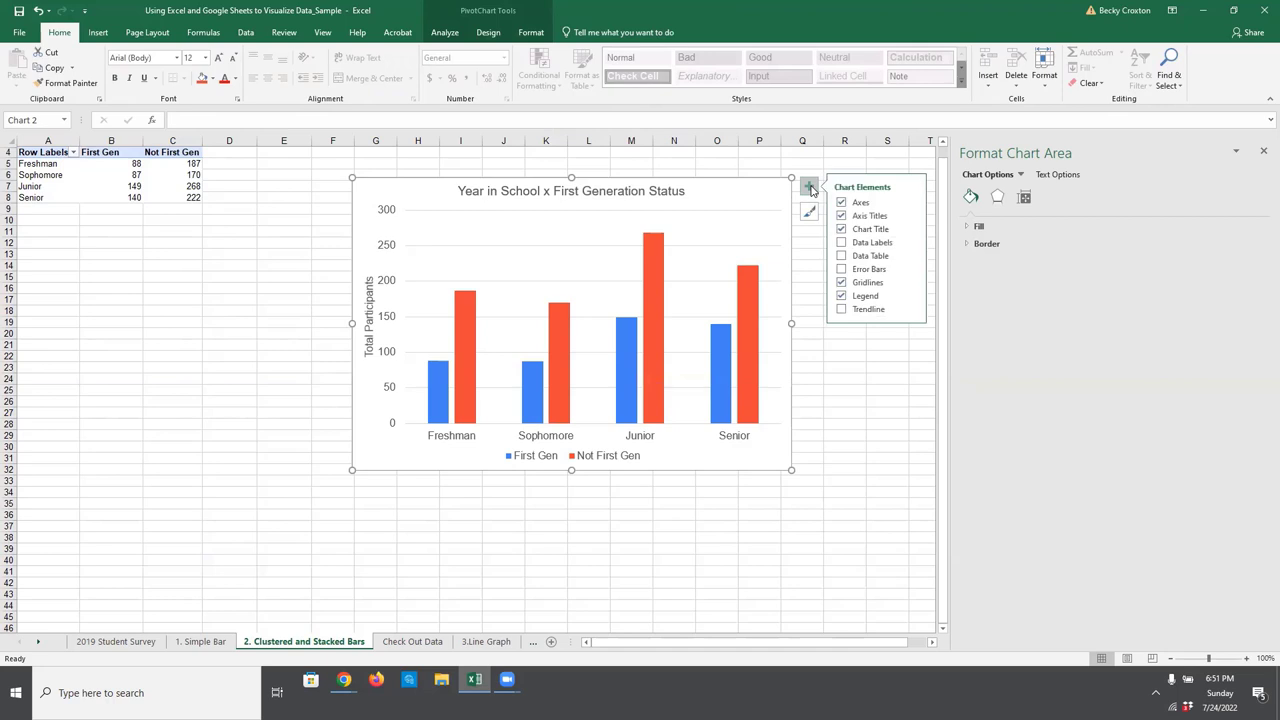
left_click(841, 243)
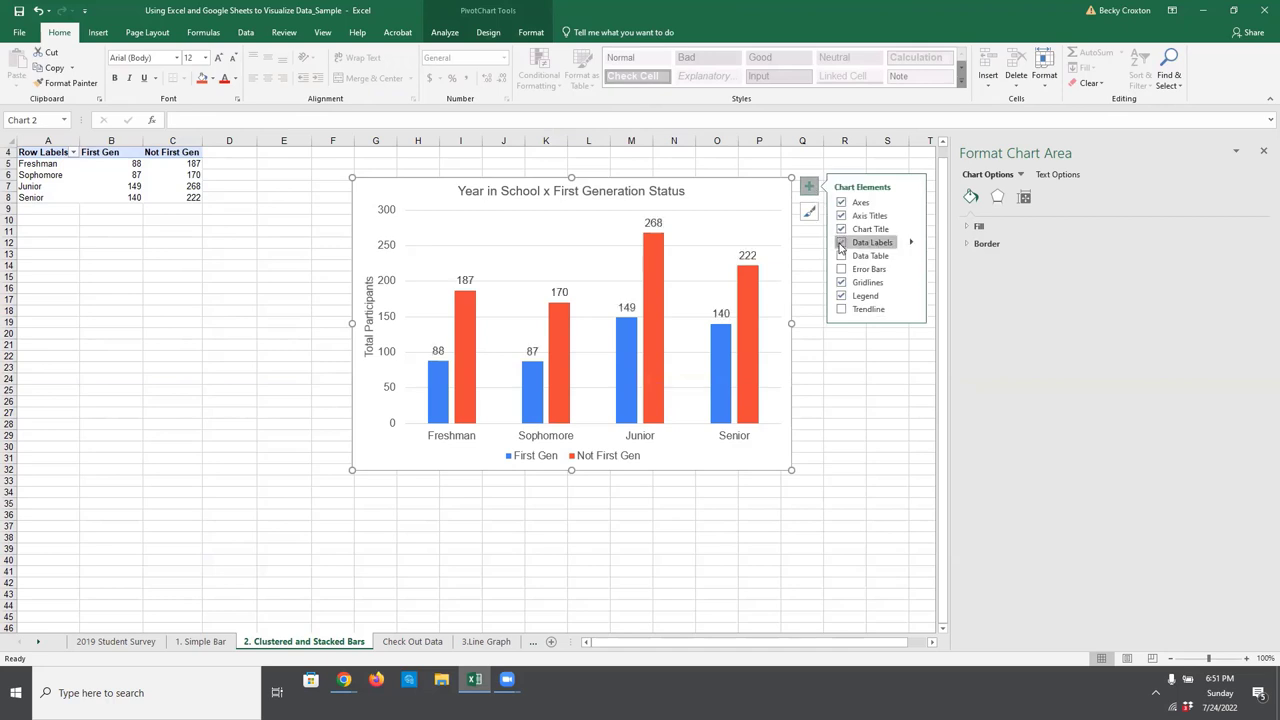
Widen the chart's columns by setting the series gap width to 89%
left_click(752, 408)
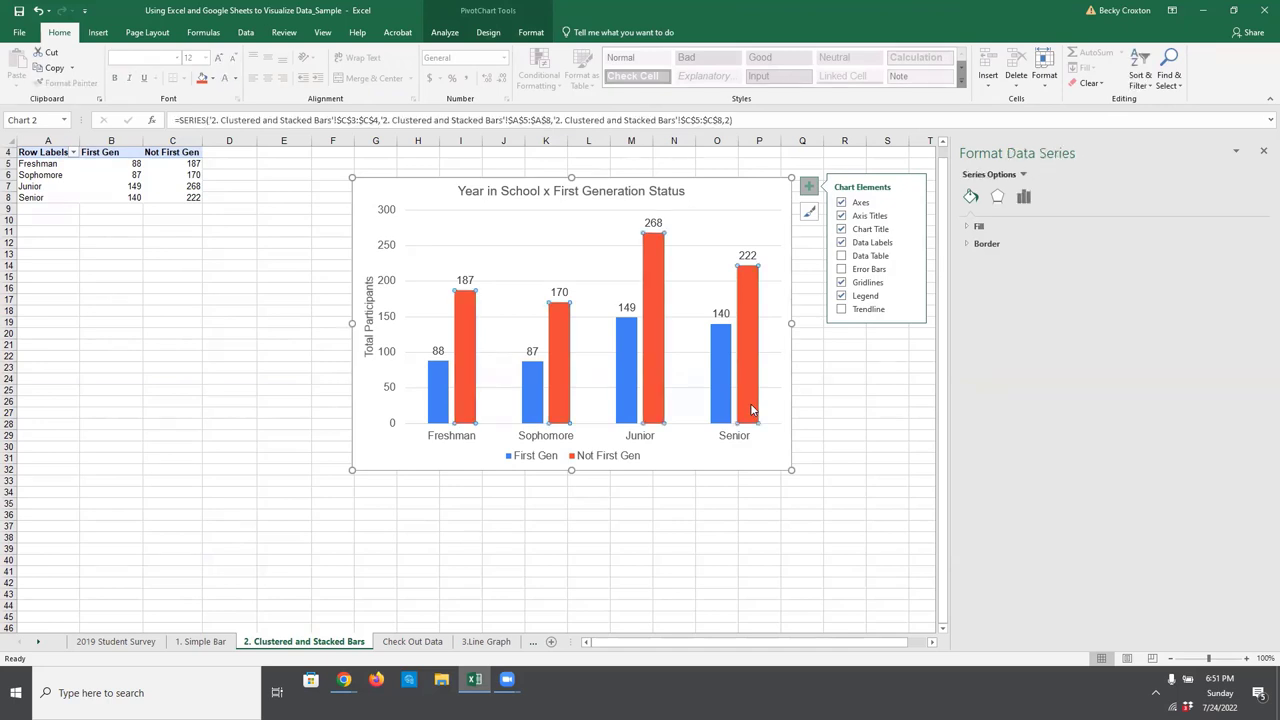
left_click(1024, 197)
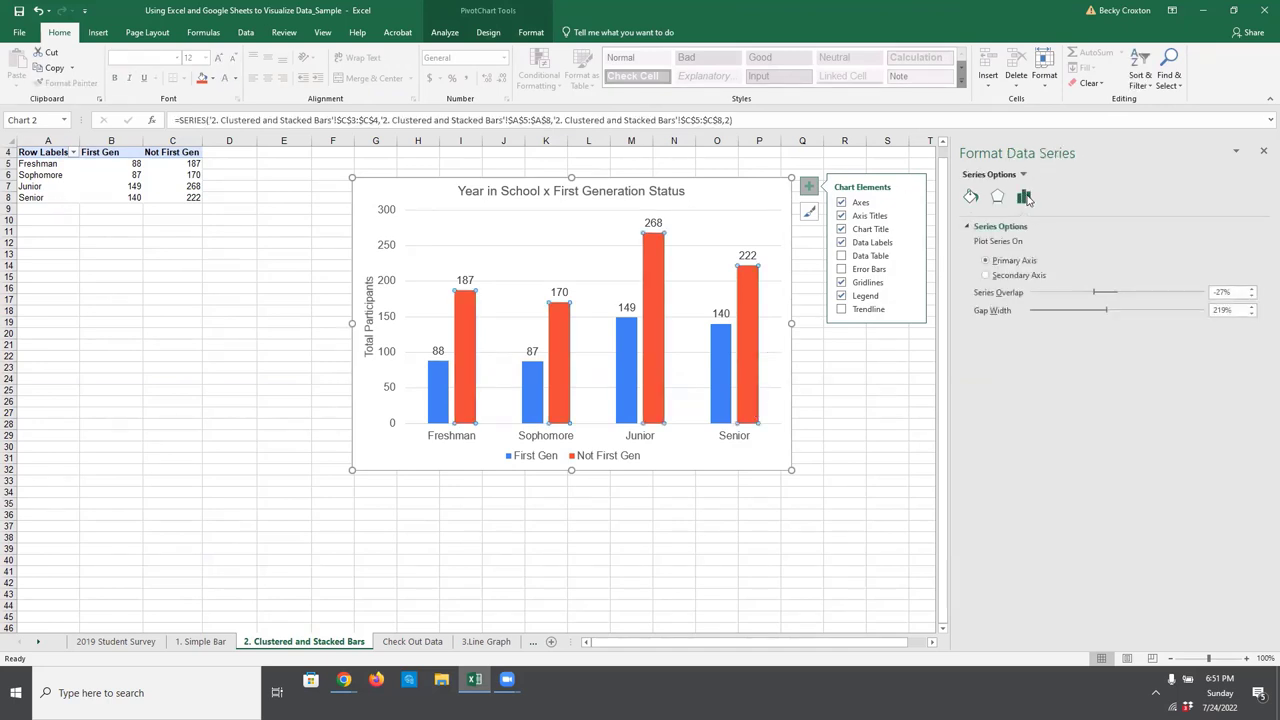
left_click(747, 281)
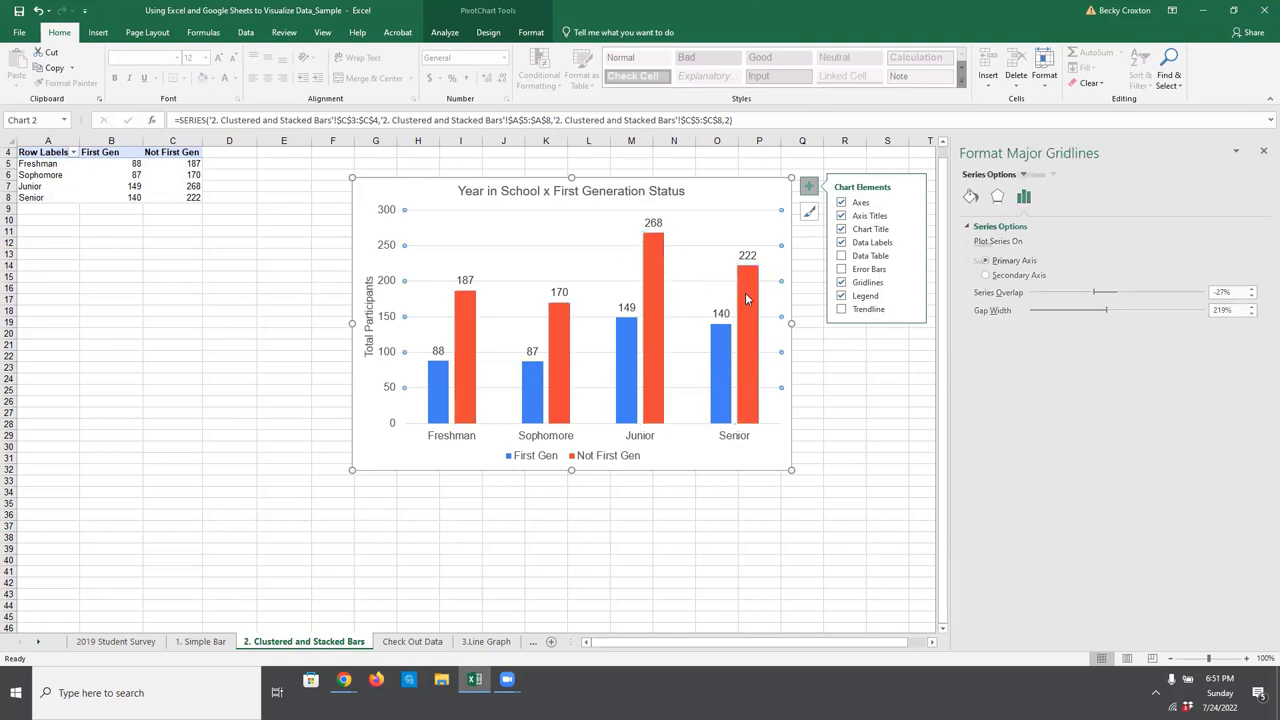
left_click(746, 296)
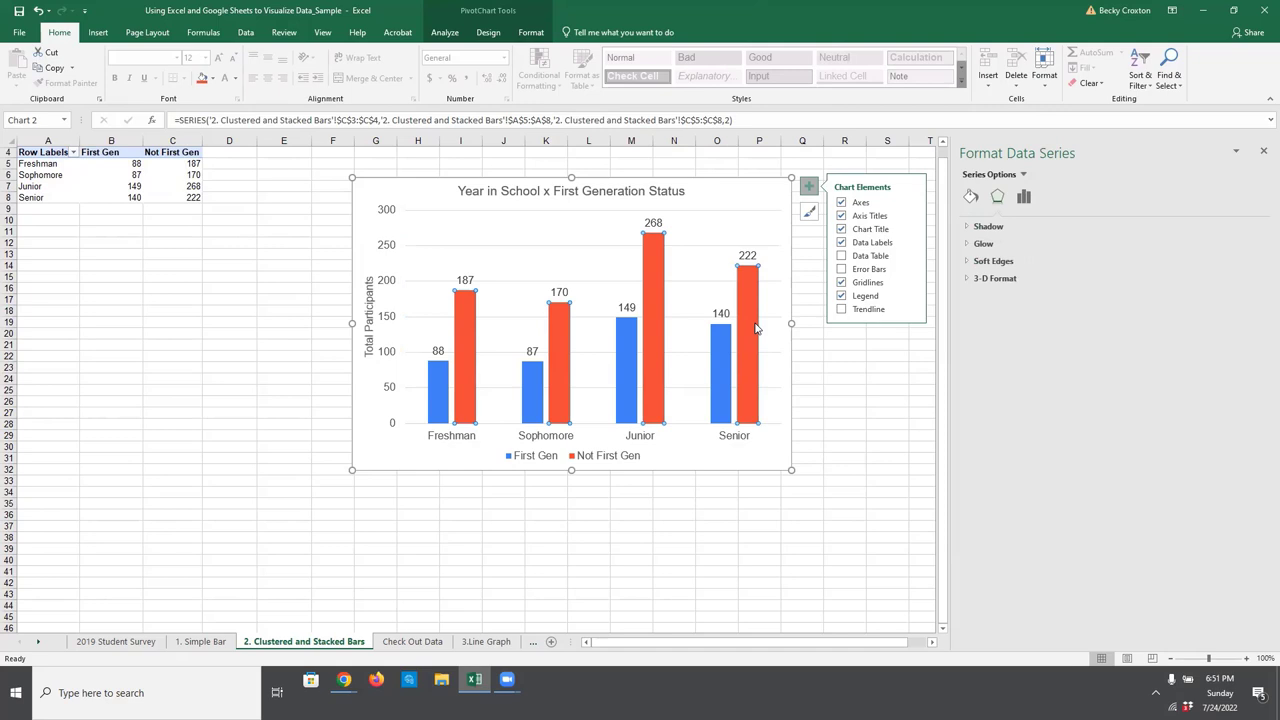
left_click(1024, 197)
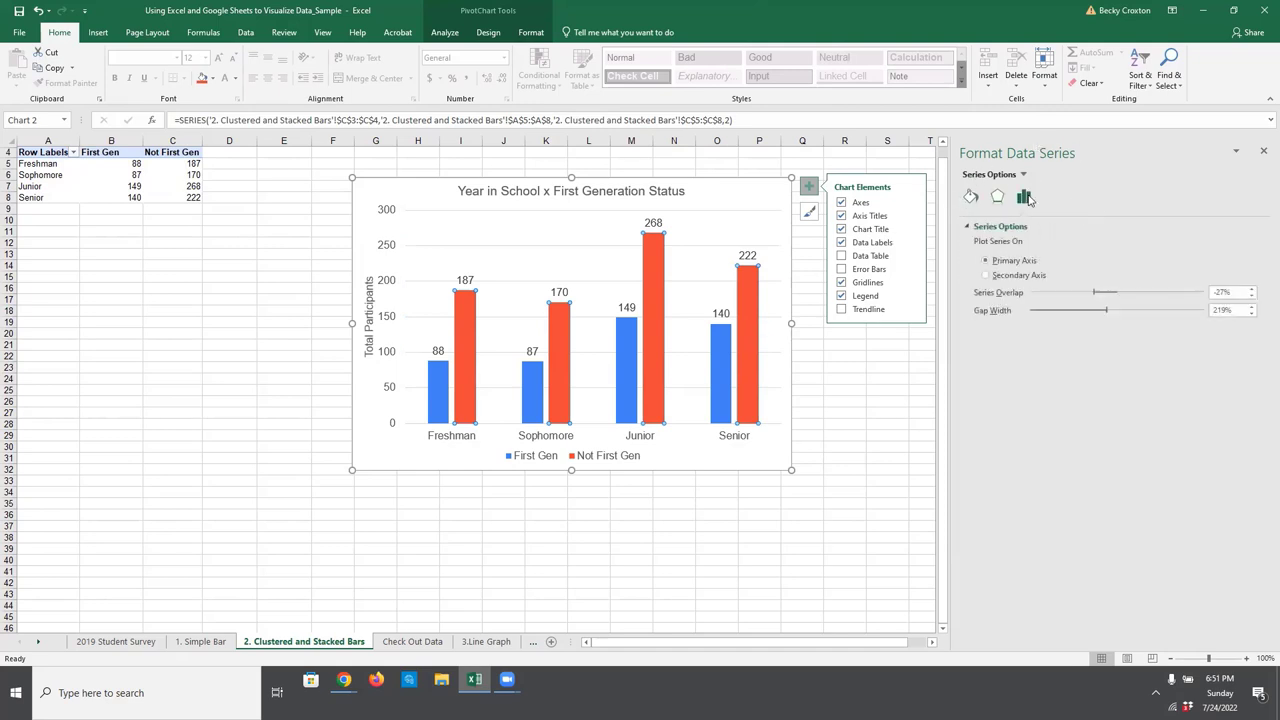
left_click_drag(1106, 310, 1062, 321)
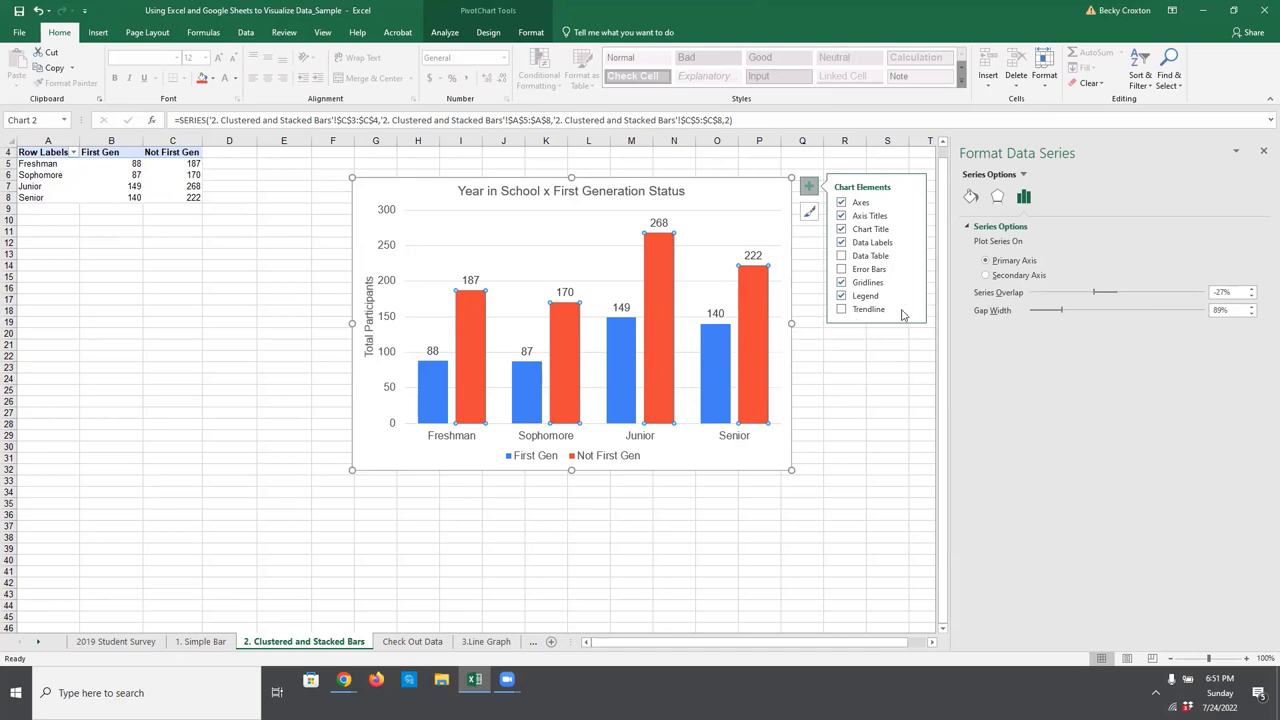
Set the series overlap to -4% so the paired columns sit almost against each other
left_click_drag(1094, 296, 1046, 299)
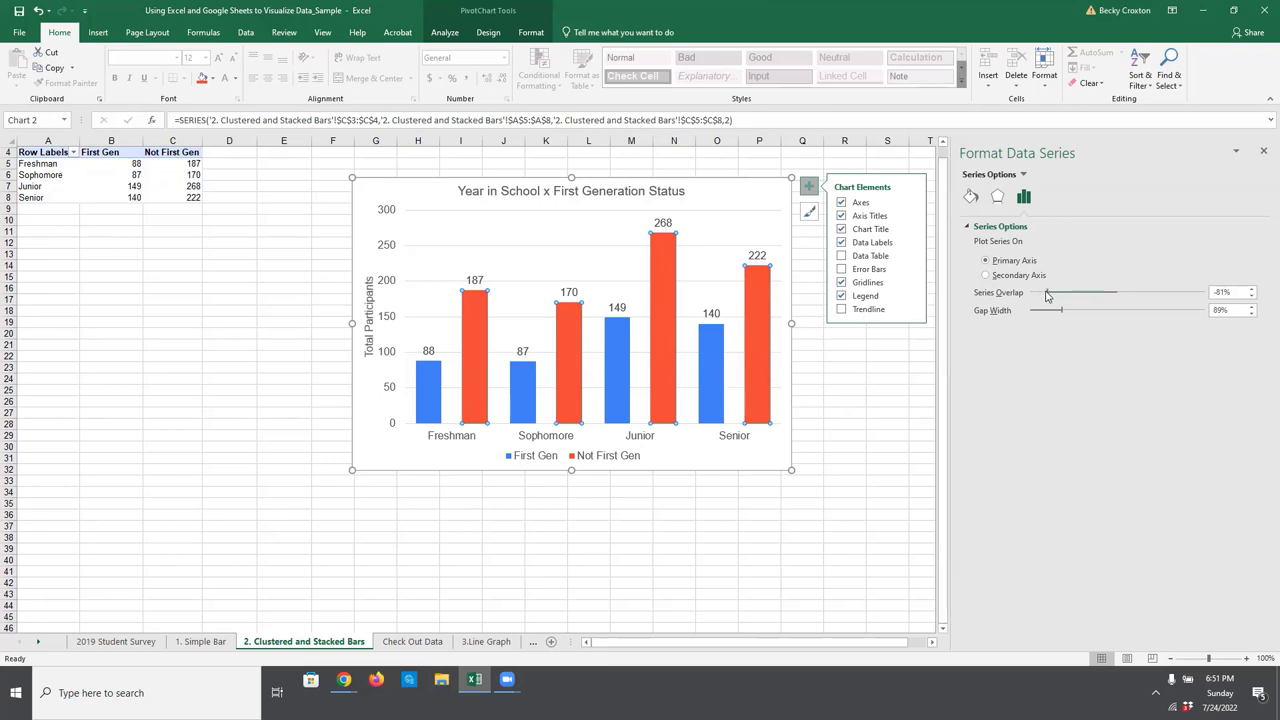
left_click_drag(1047, 296, 1124, 297)
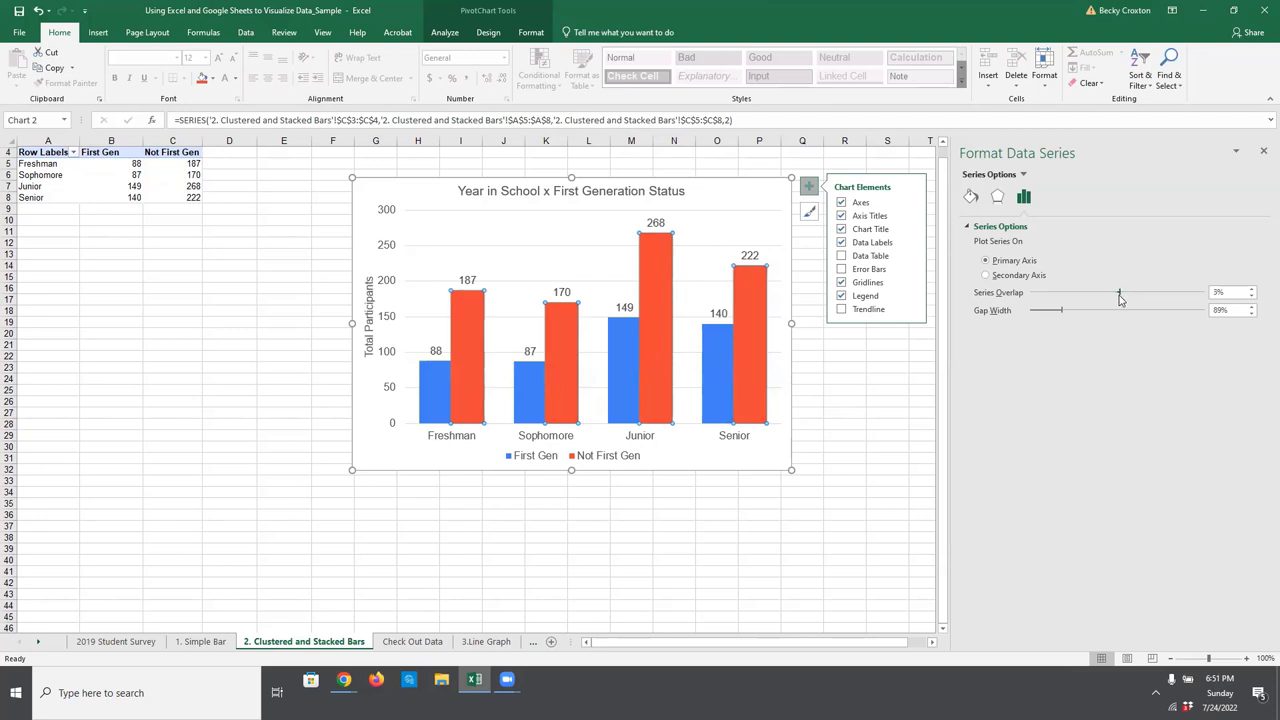
left_click_drag(1120, 298, 1116, 298)
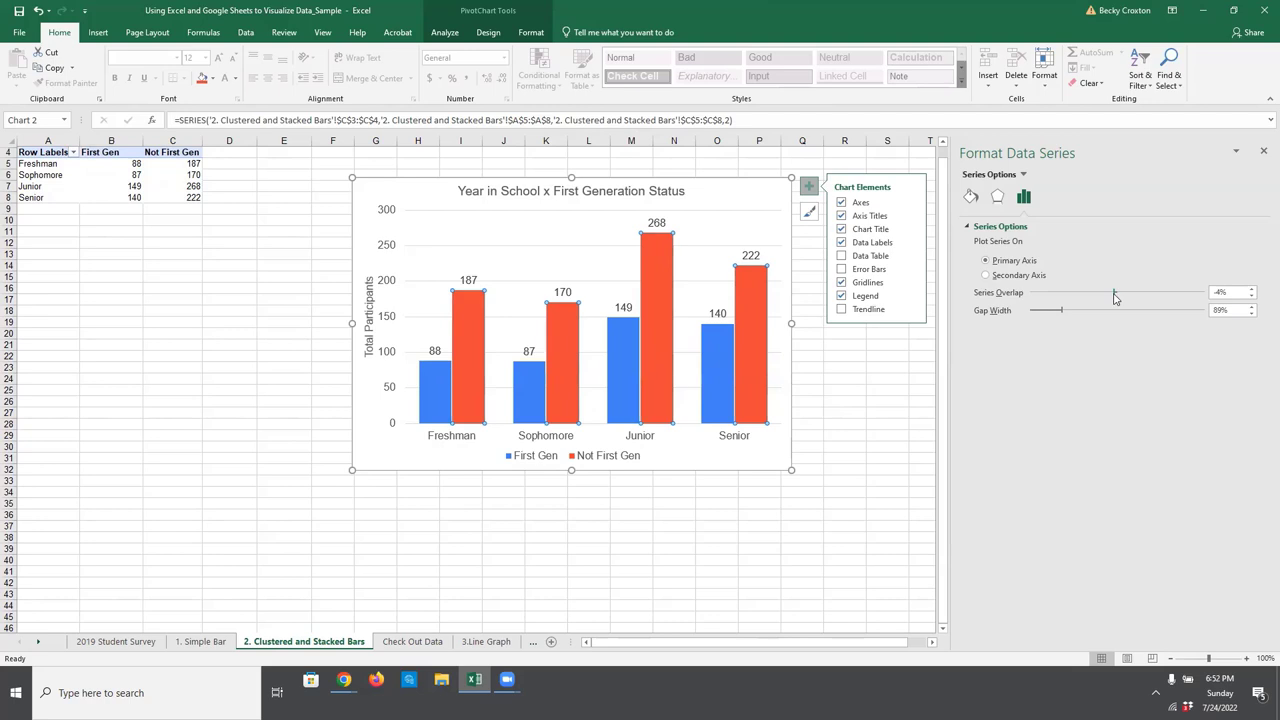
left_click(884, 558)
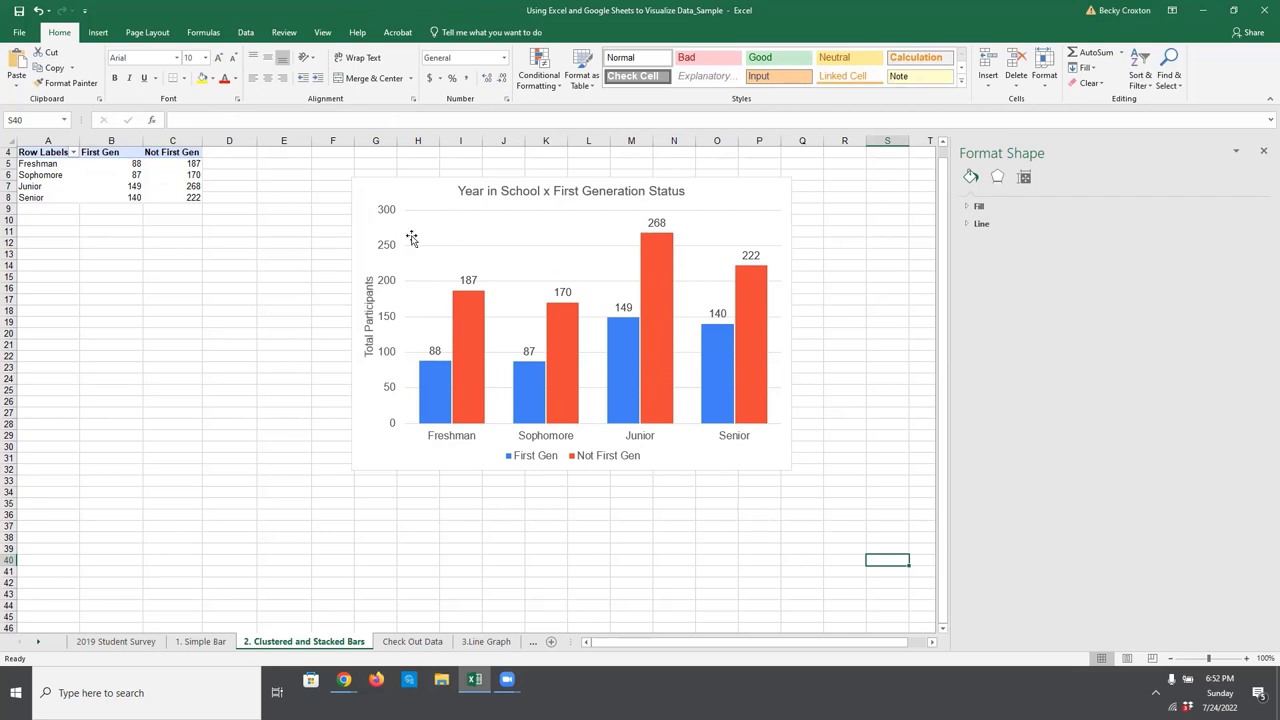
Move the chart slightly up and farther away from the pivot table
left_click_drag(434, 194, 474, 185)
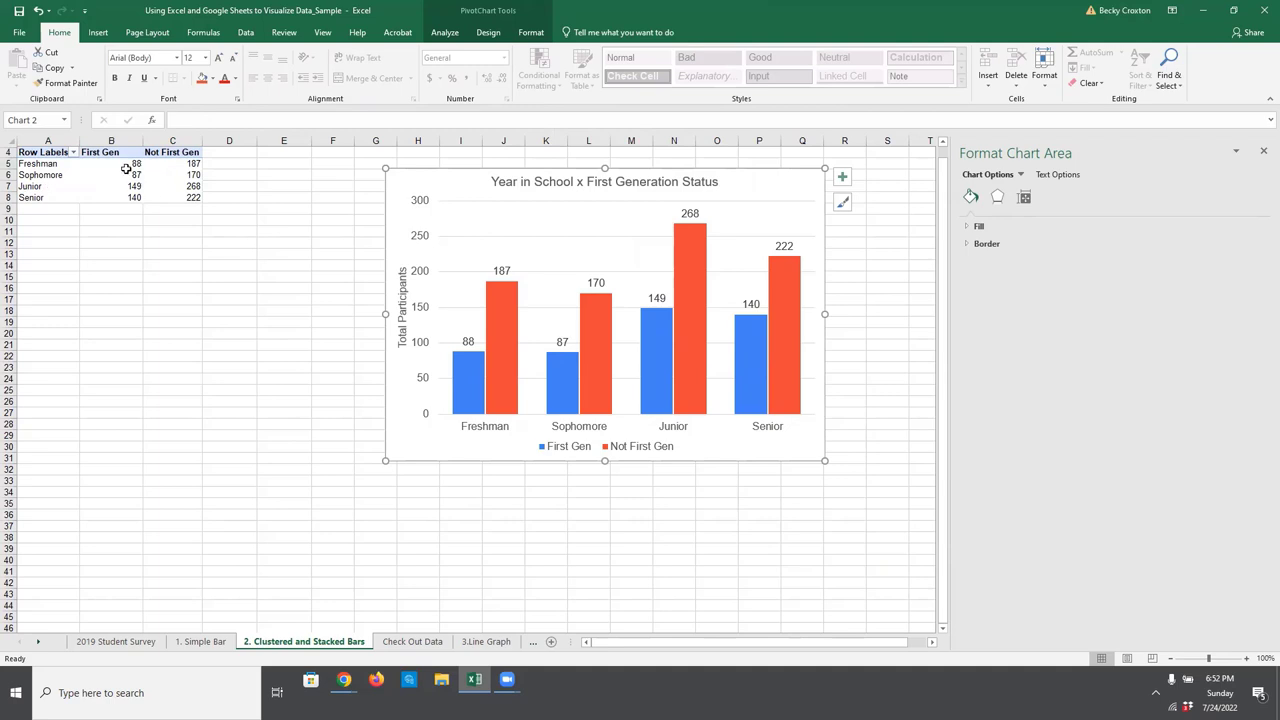
mouse_move(101, 165)
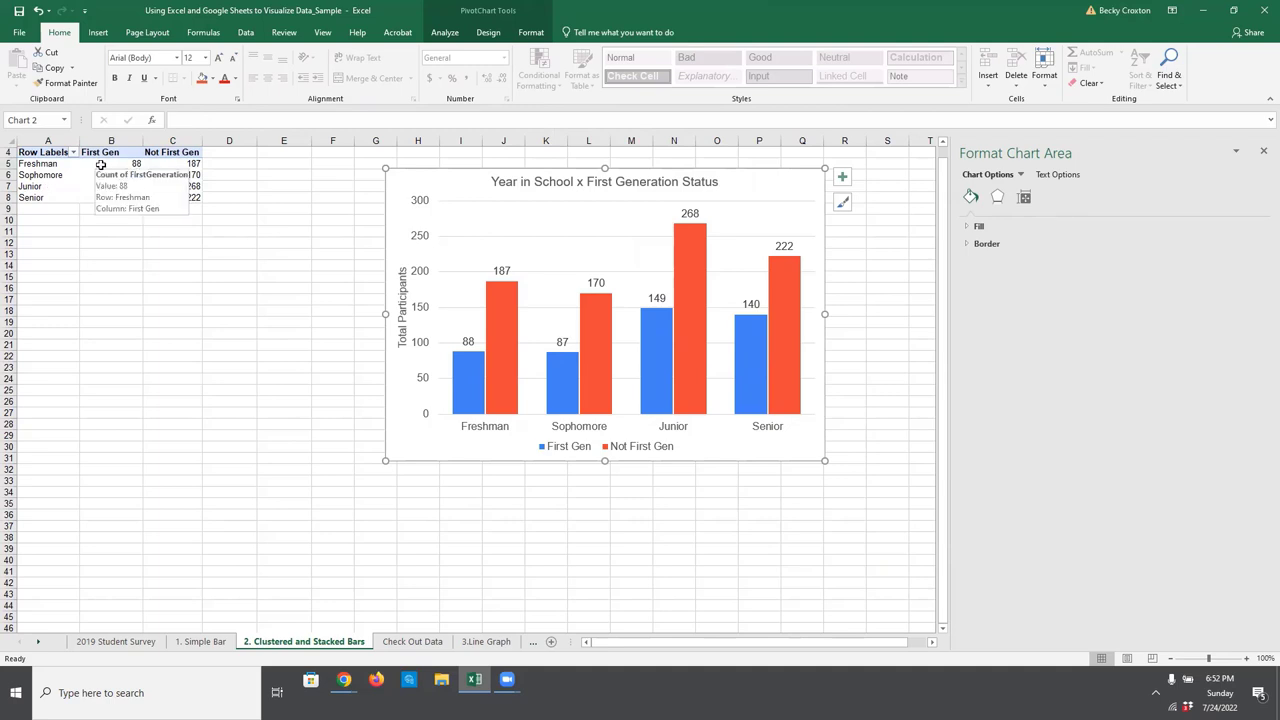
key("Escape")
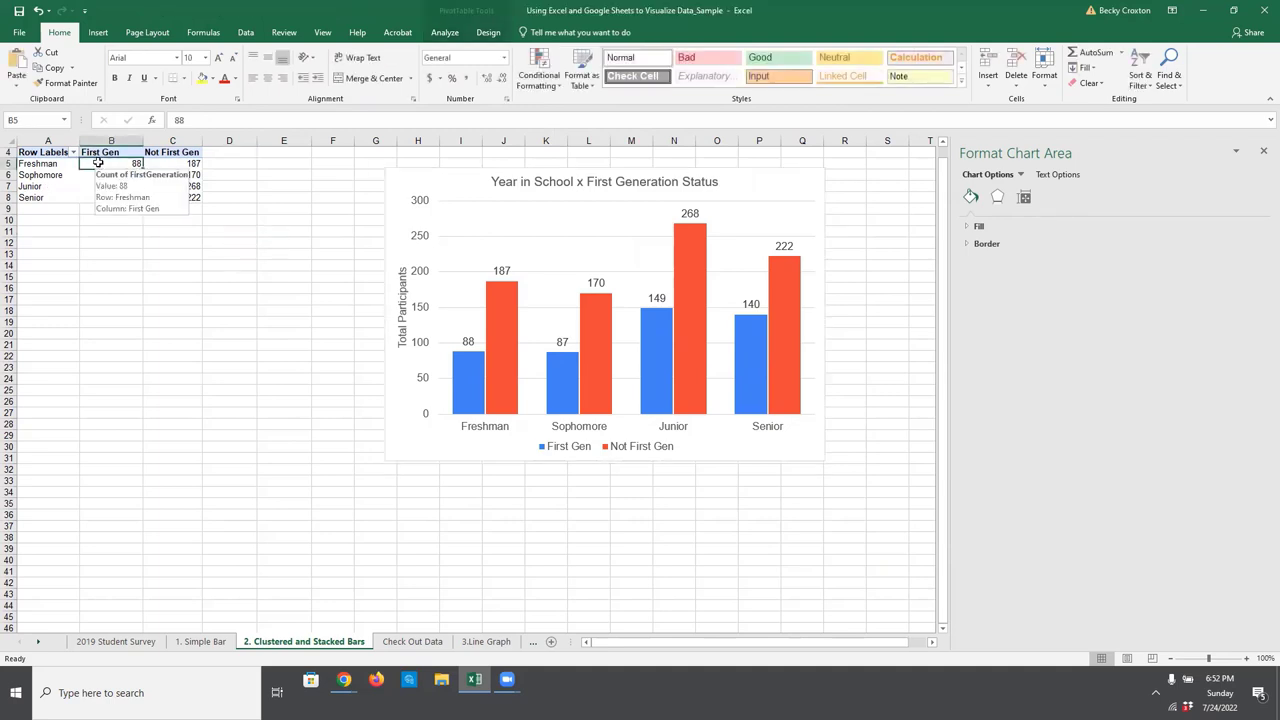
left_click(190, 277)
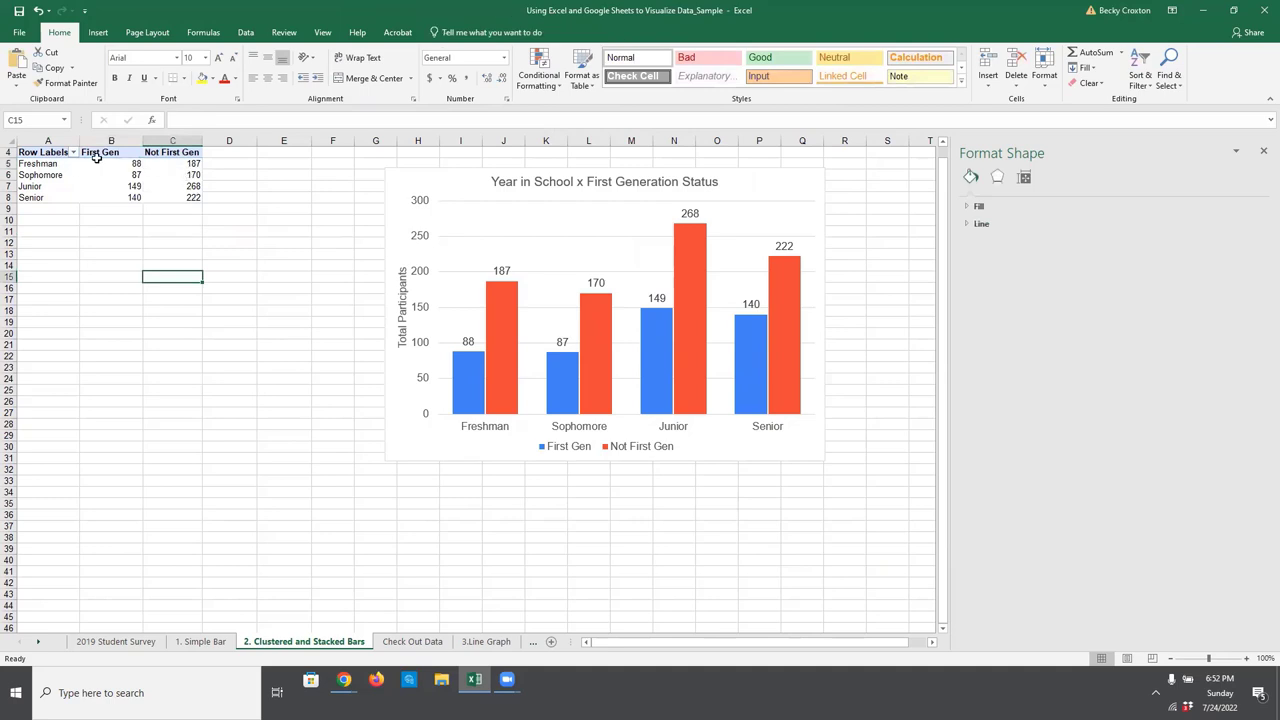
Show the pivot table's First Generation counts as % of Row Total
mouse_move(102, 164)
mouse_move(160, 164)
left_click(102, 163)
right_click(102, 163)
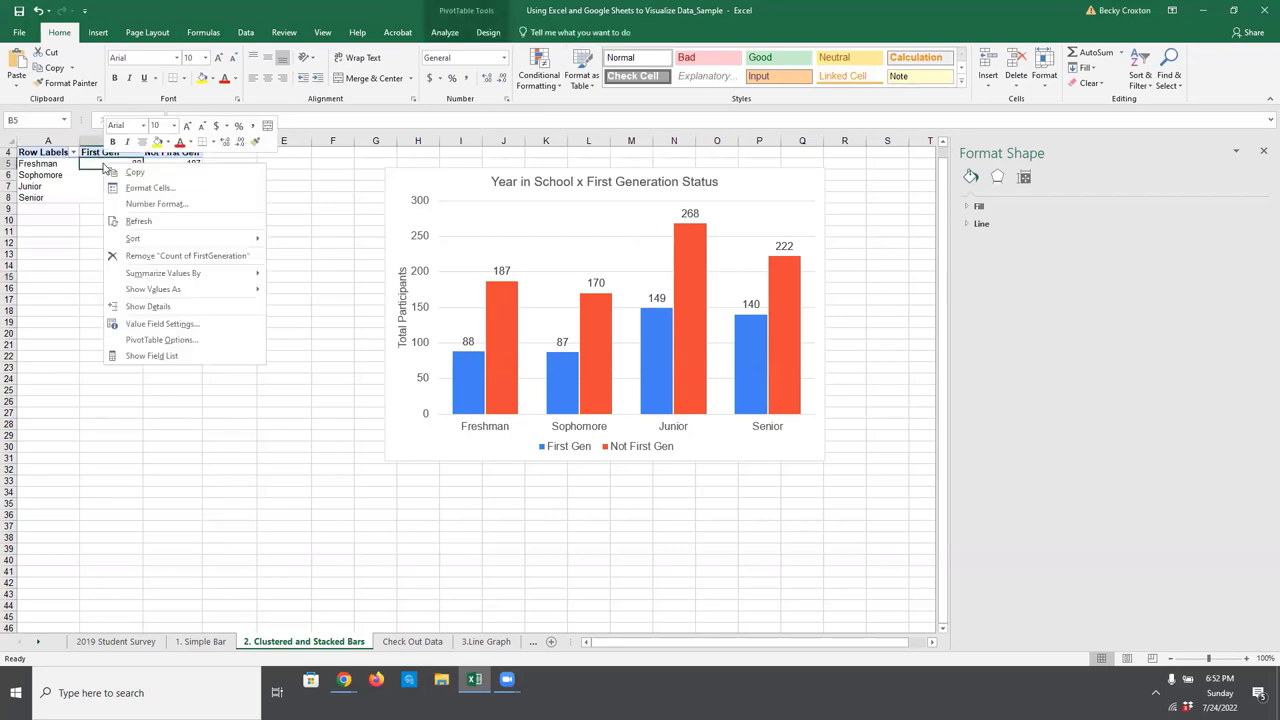
left_click(101, 164)
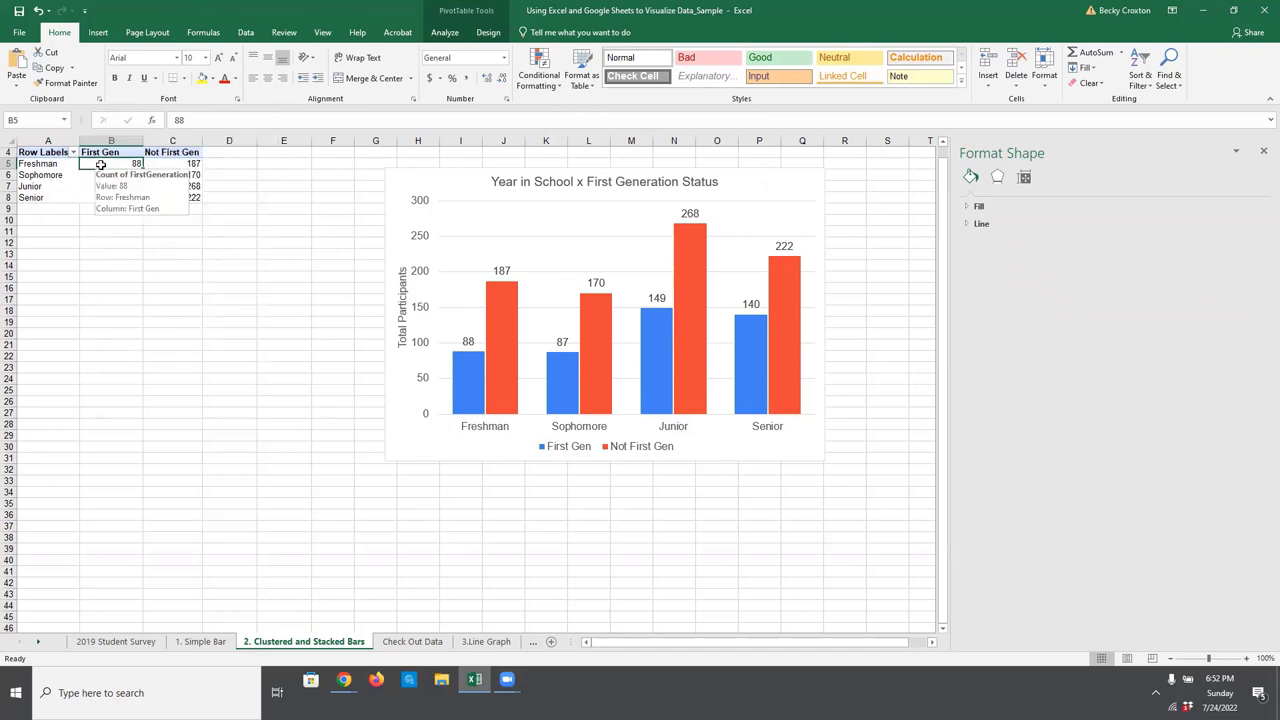
right_click(101, 164)
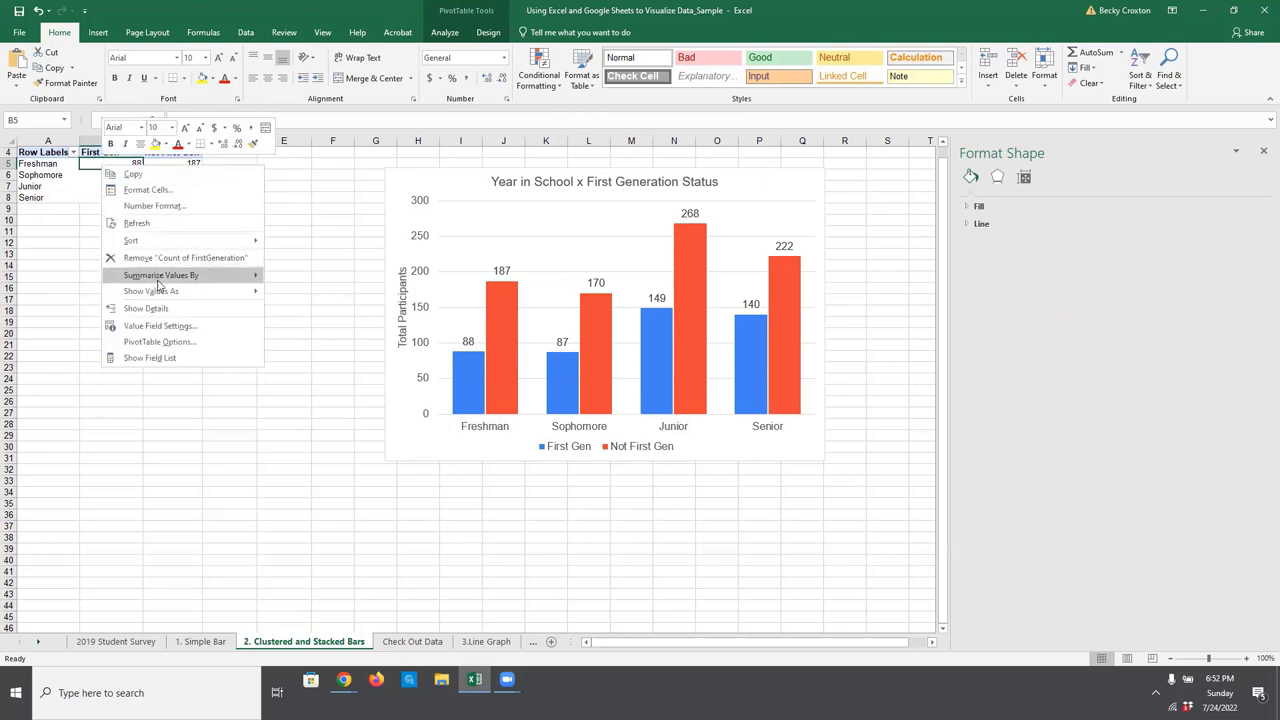
mouse_move(157, 291)
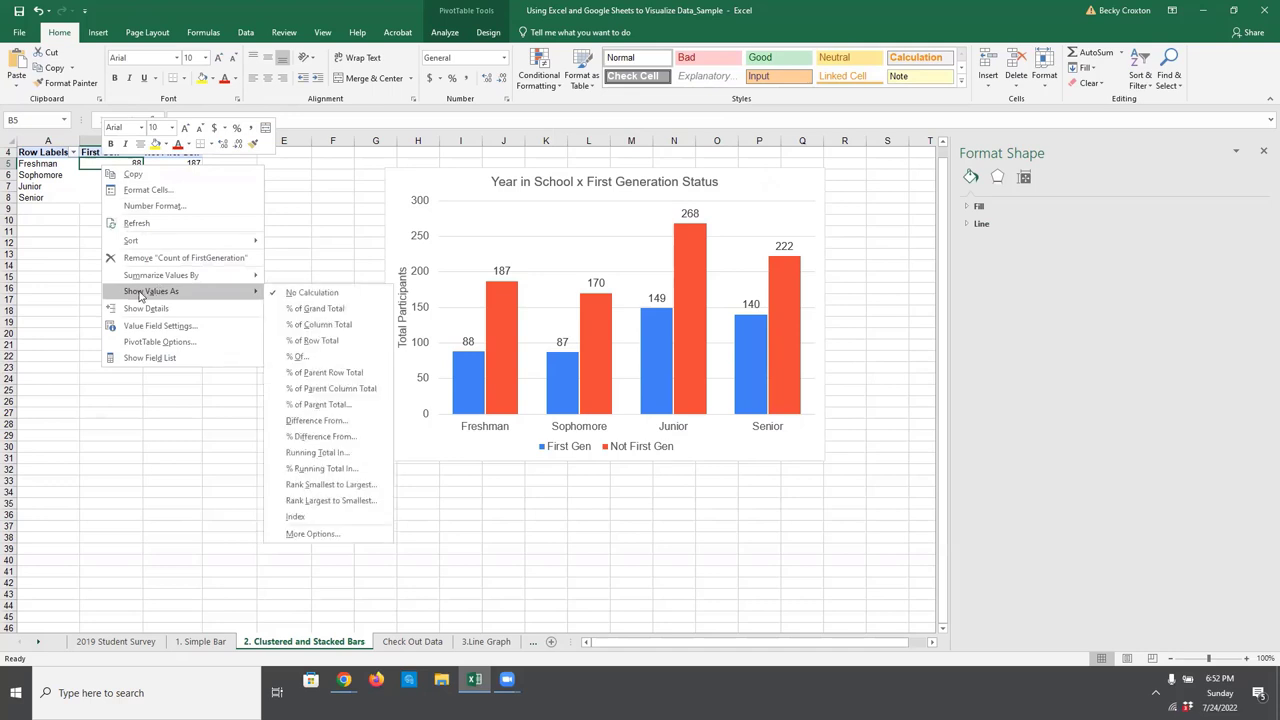
left_click(311, 341)
left_click(282, 254)
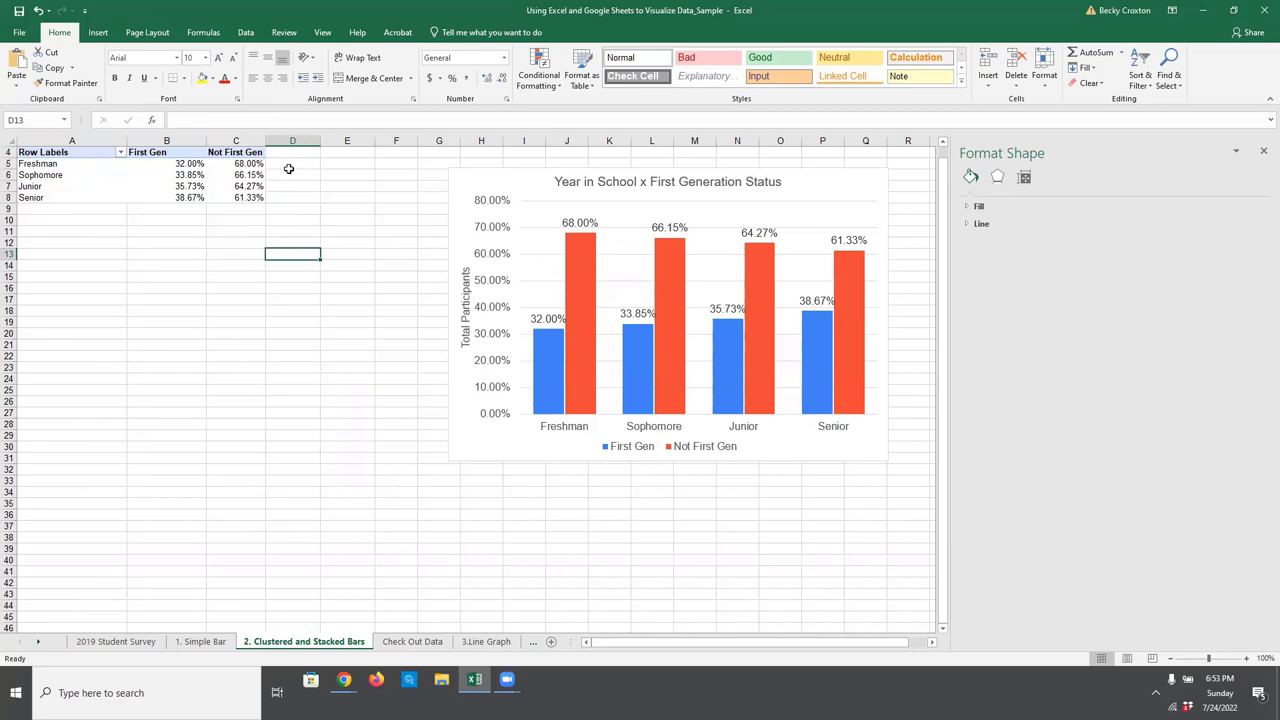
Format the percentages in B5:C8 of the pivot table with no decimal places
mouse_move(197, 175)
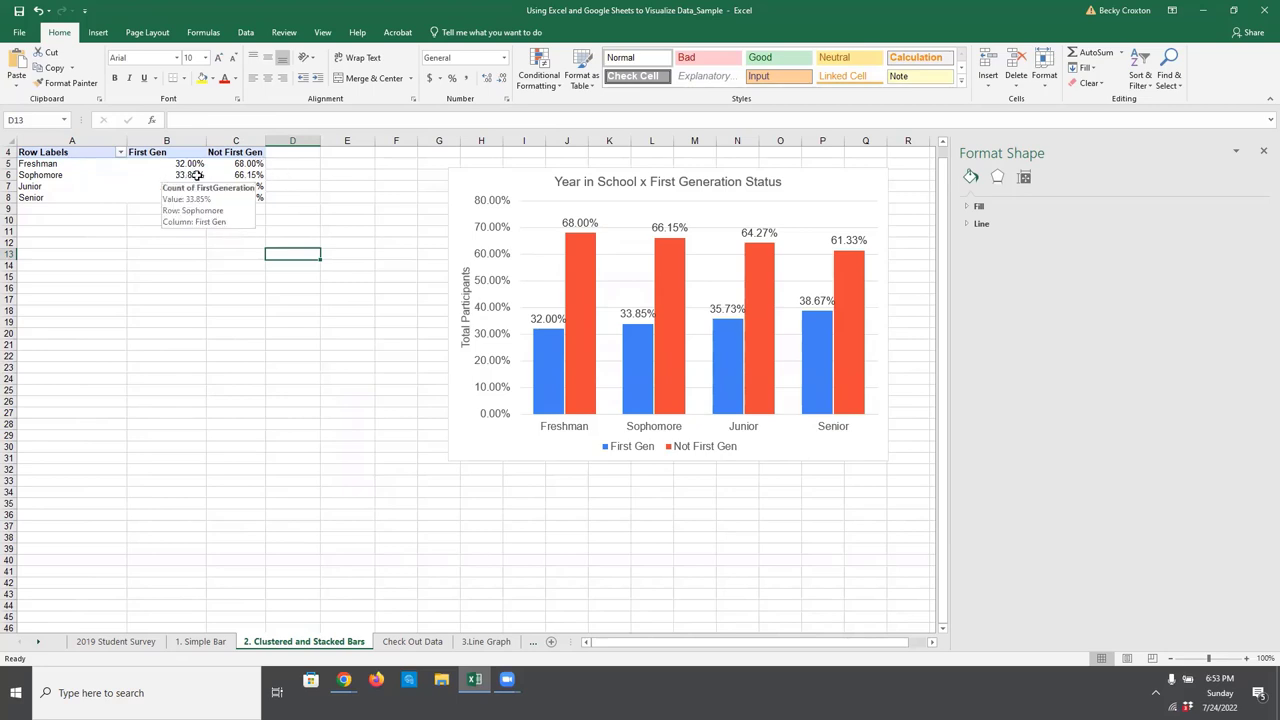
mouse_move(257, 174)
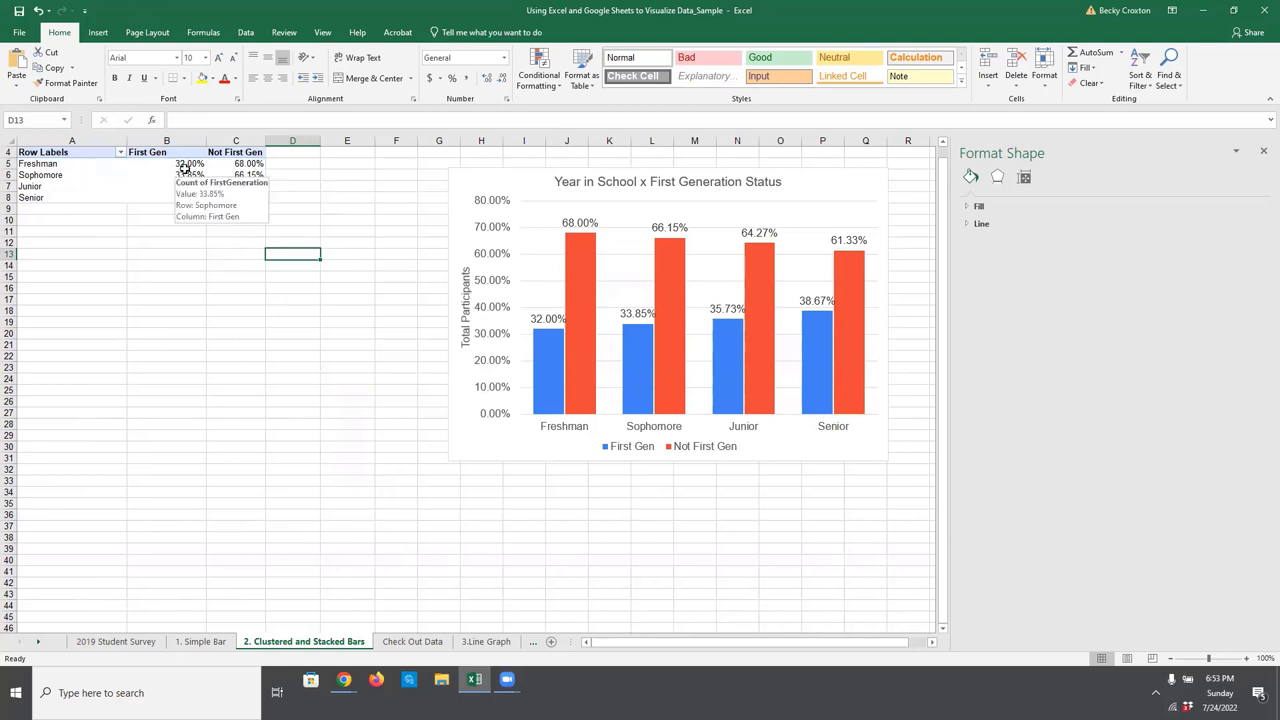
left_click_drag(124, 141, 203, 198)
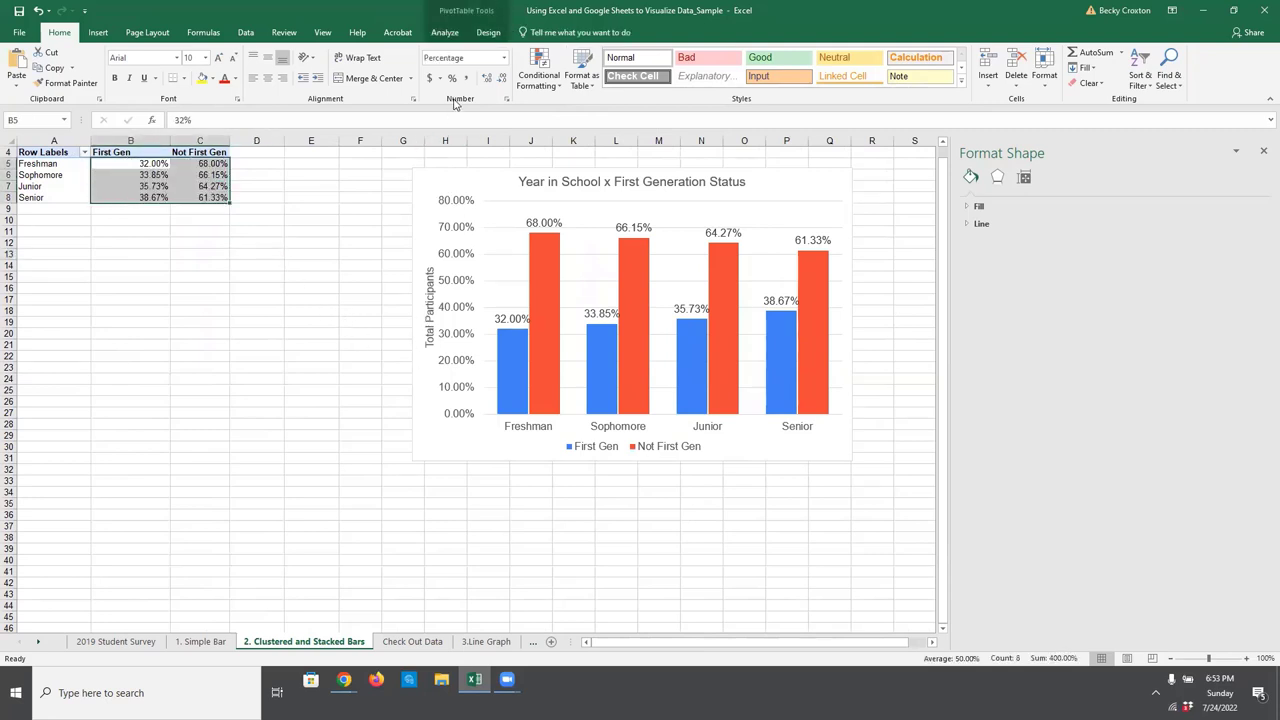
left_click(501, 79)
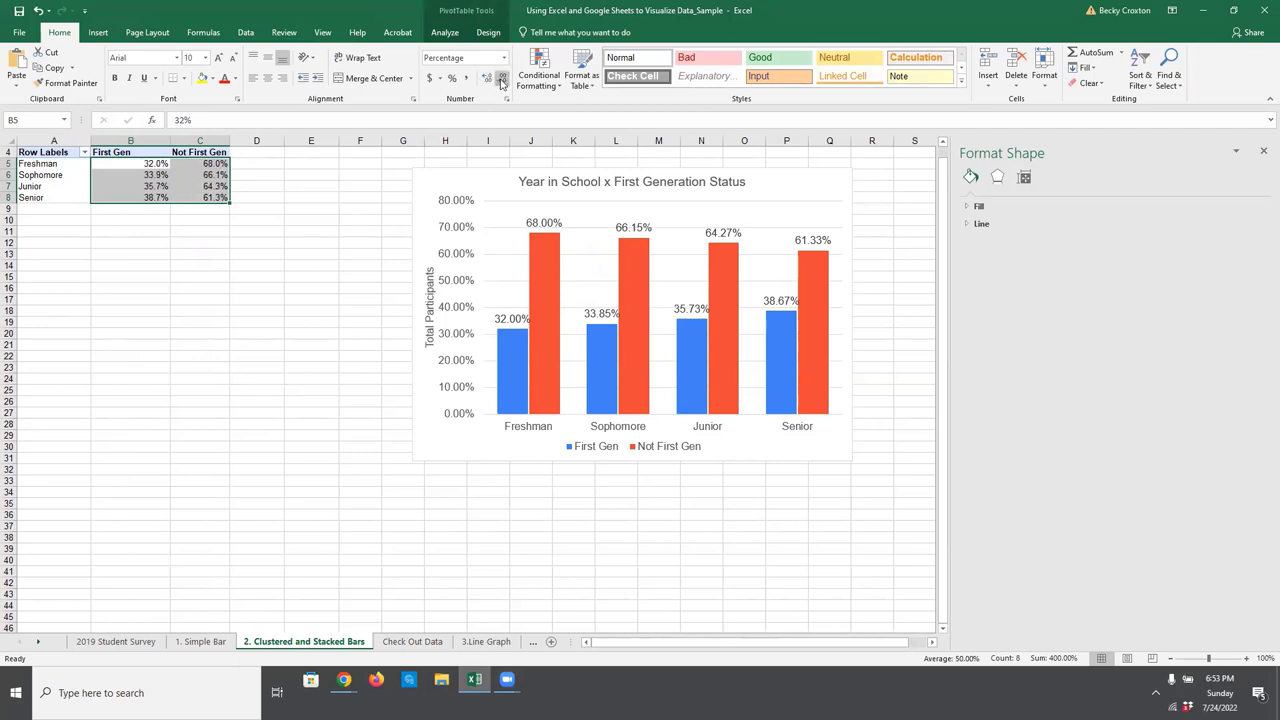
left_click(501, 79)
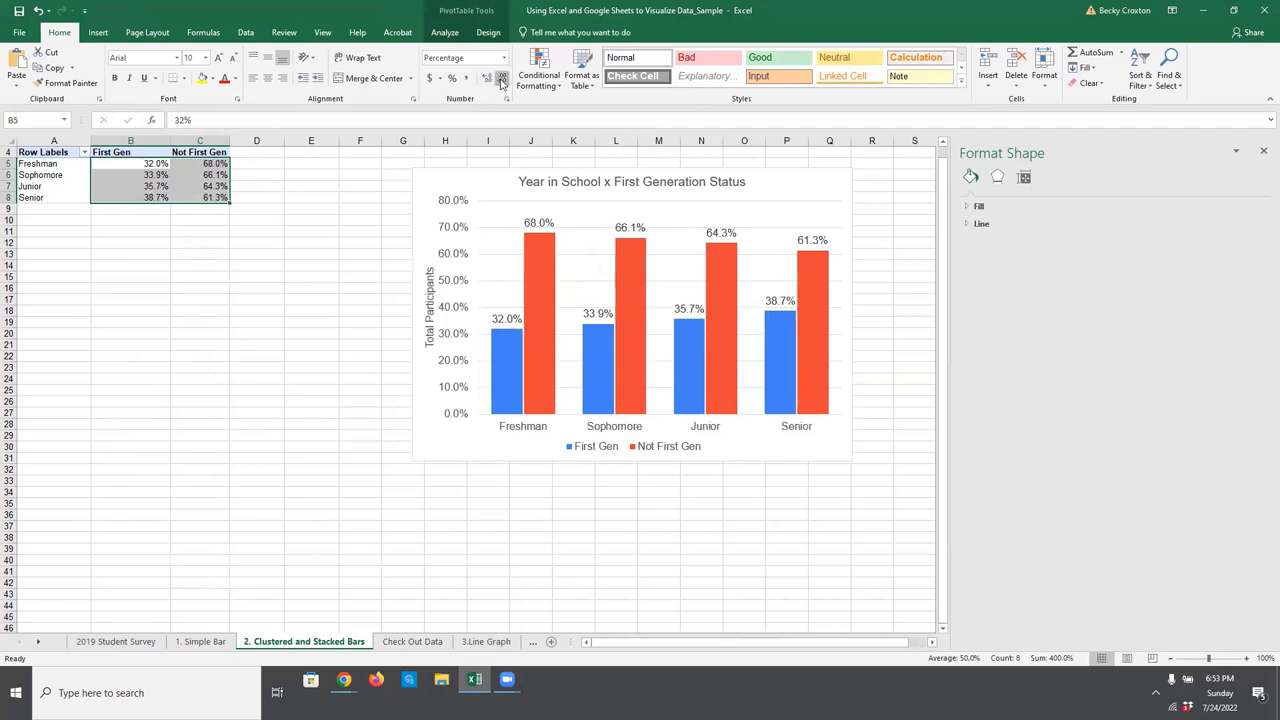
left_click(126, 318)
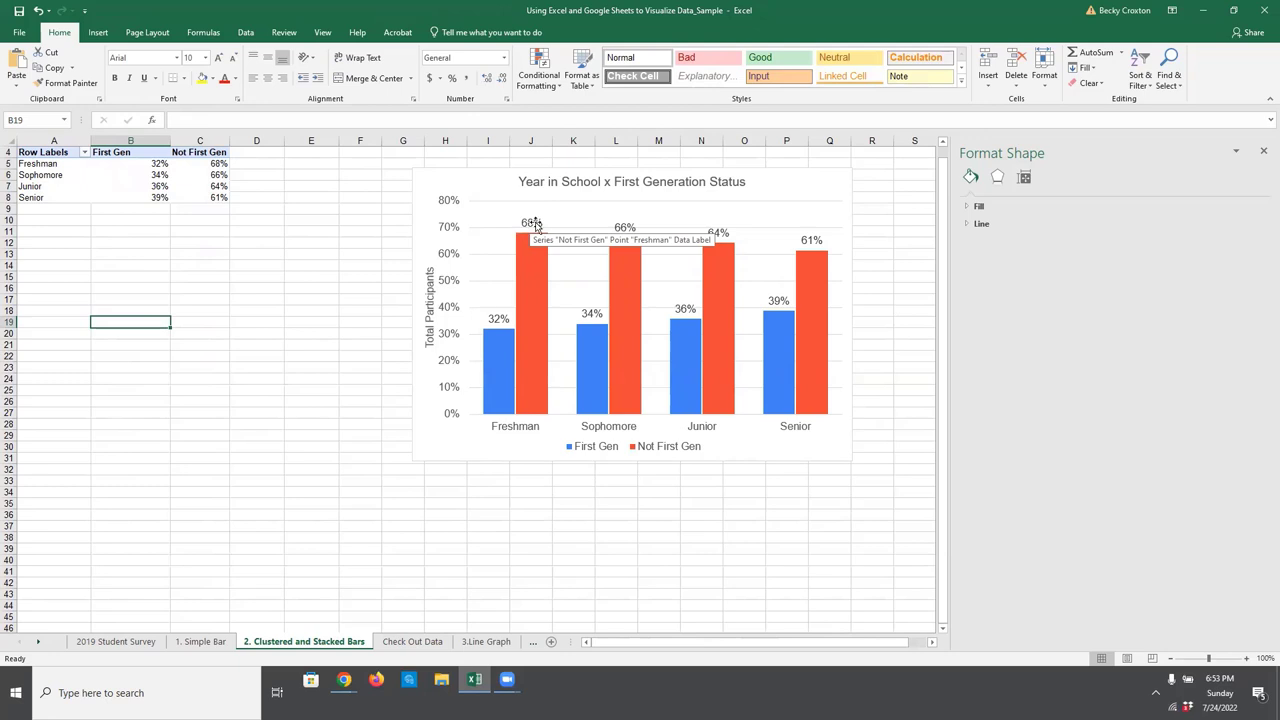
Change the Year in School x First Generation Status chart to a 100% stacked bar chart
left_click(481, 182)
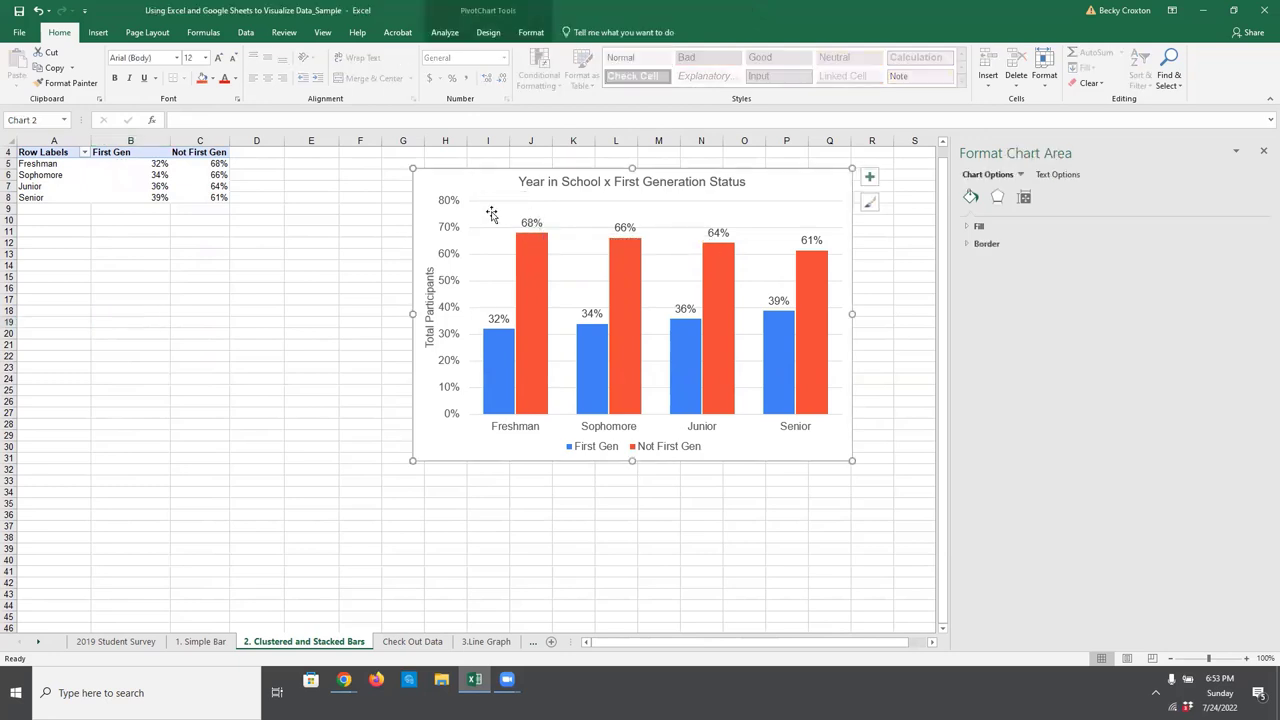
left_click(488, 33)
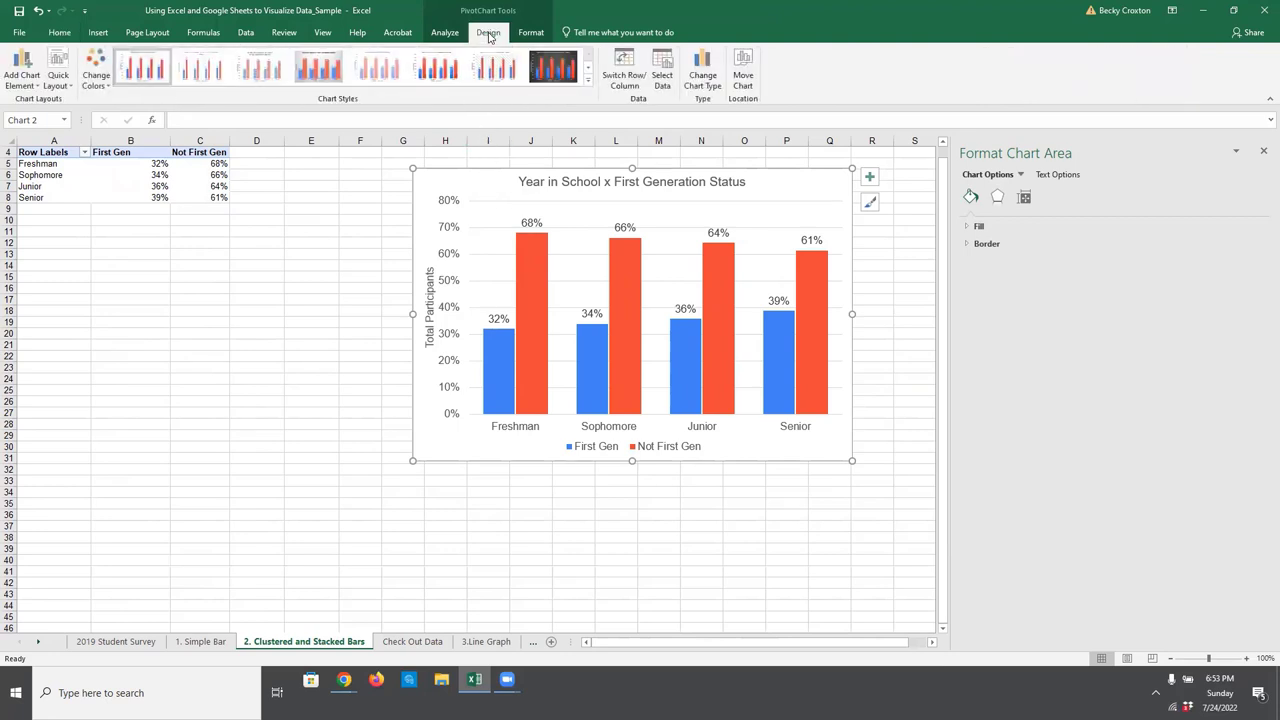
left_click(709, 70)
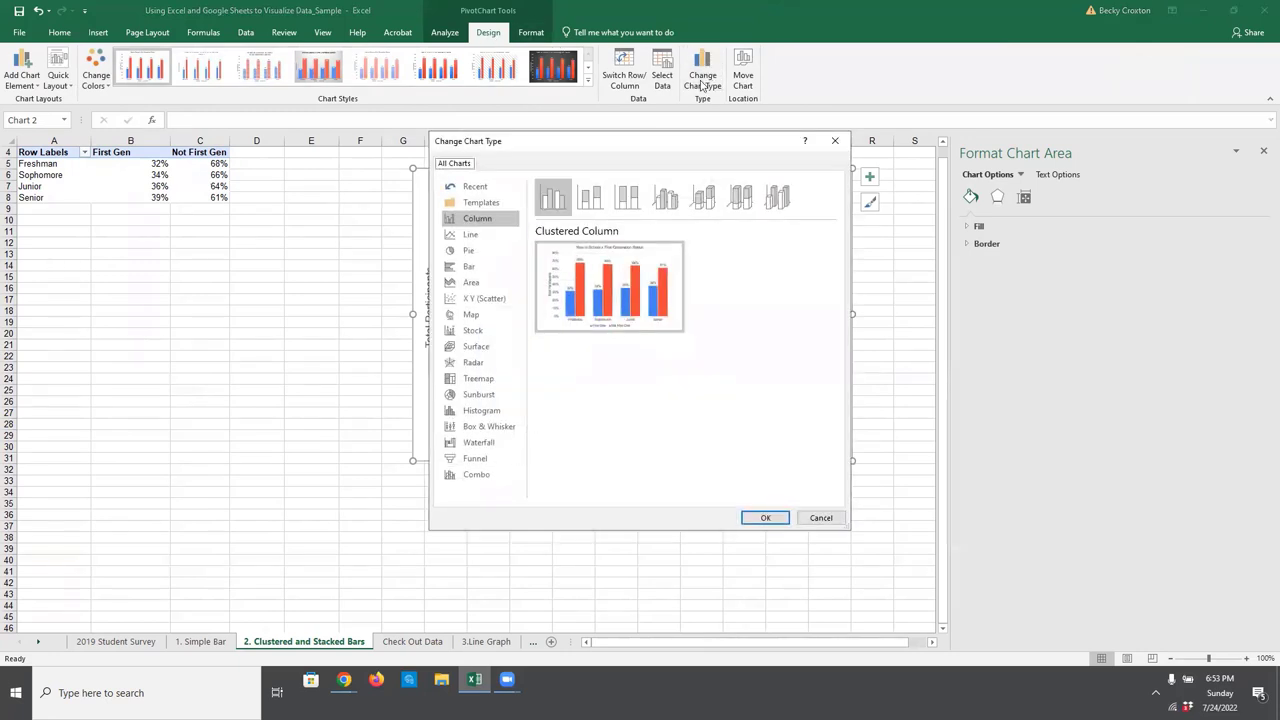
left_click(465, 268)
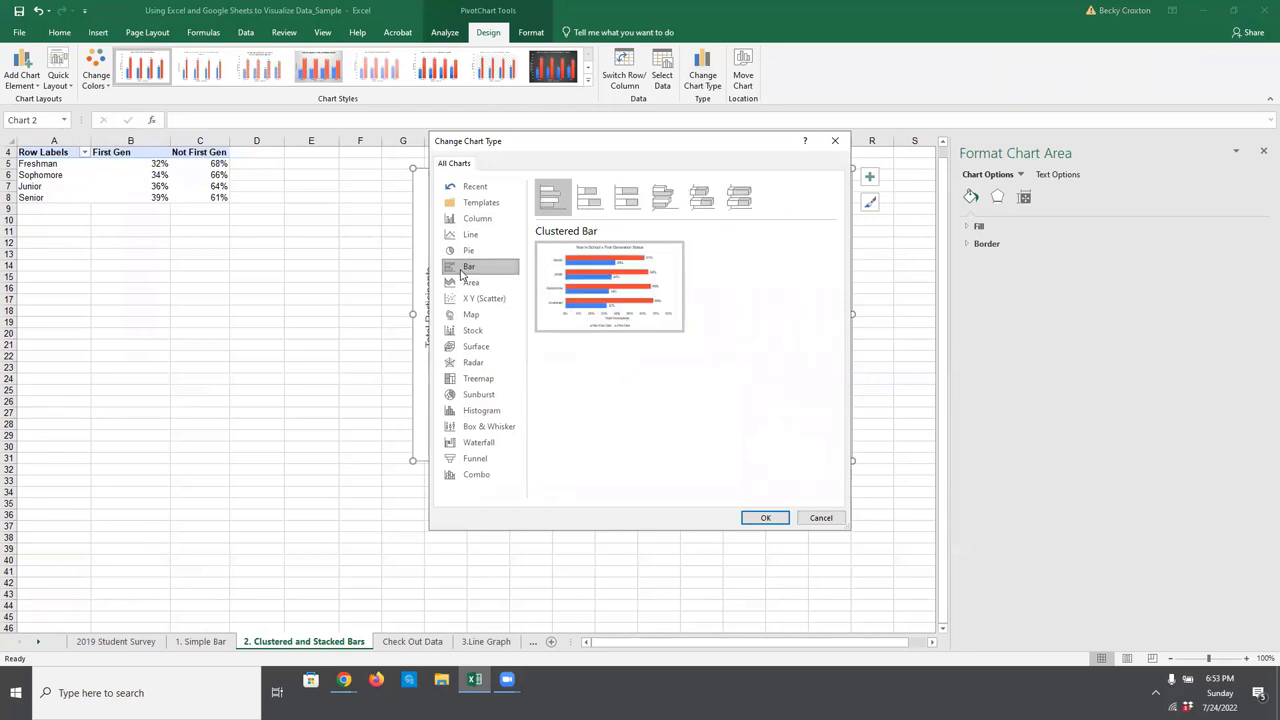
left_click(623, 199)
left_click(766, 517)
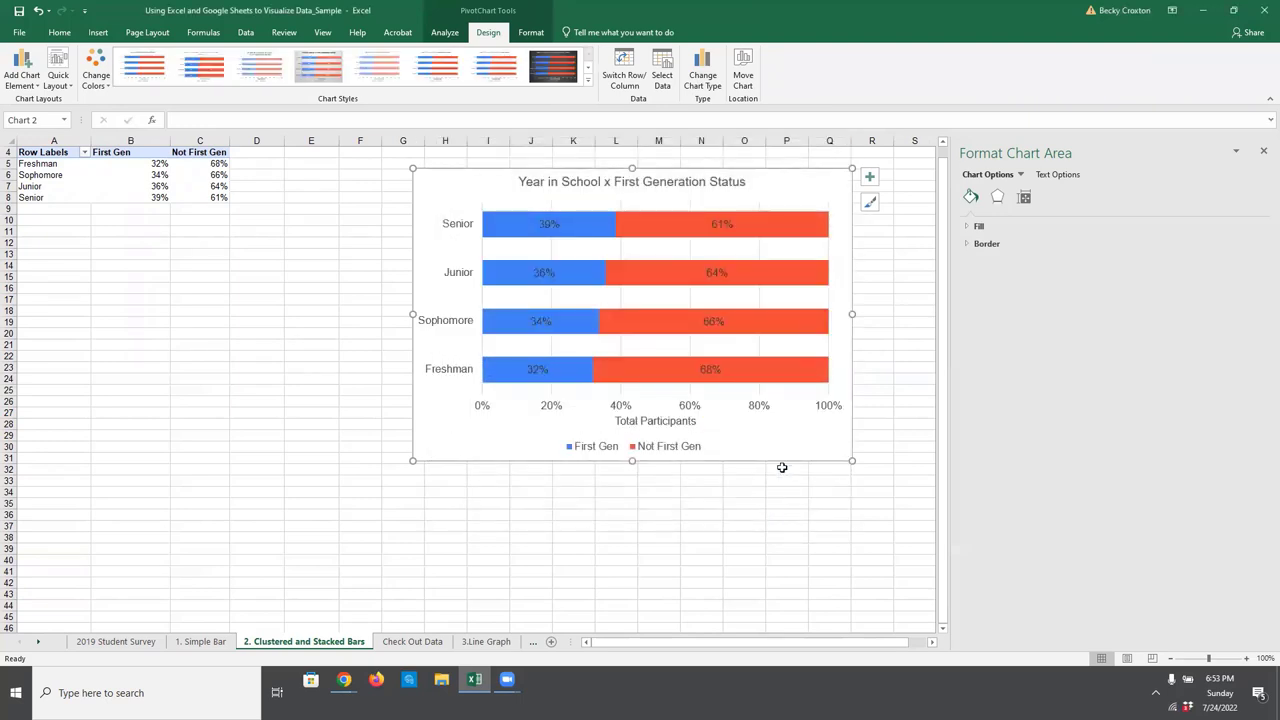
Fill the chart's Not First Gen bars with a solid light gold theme color
left_click(1263, 152)
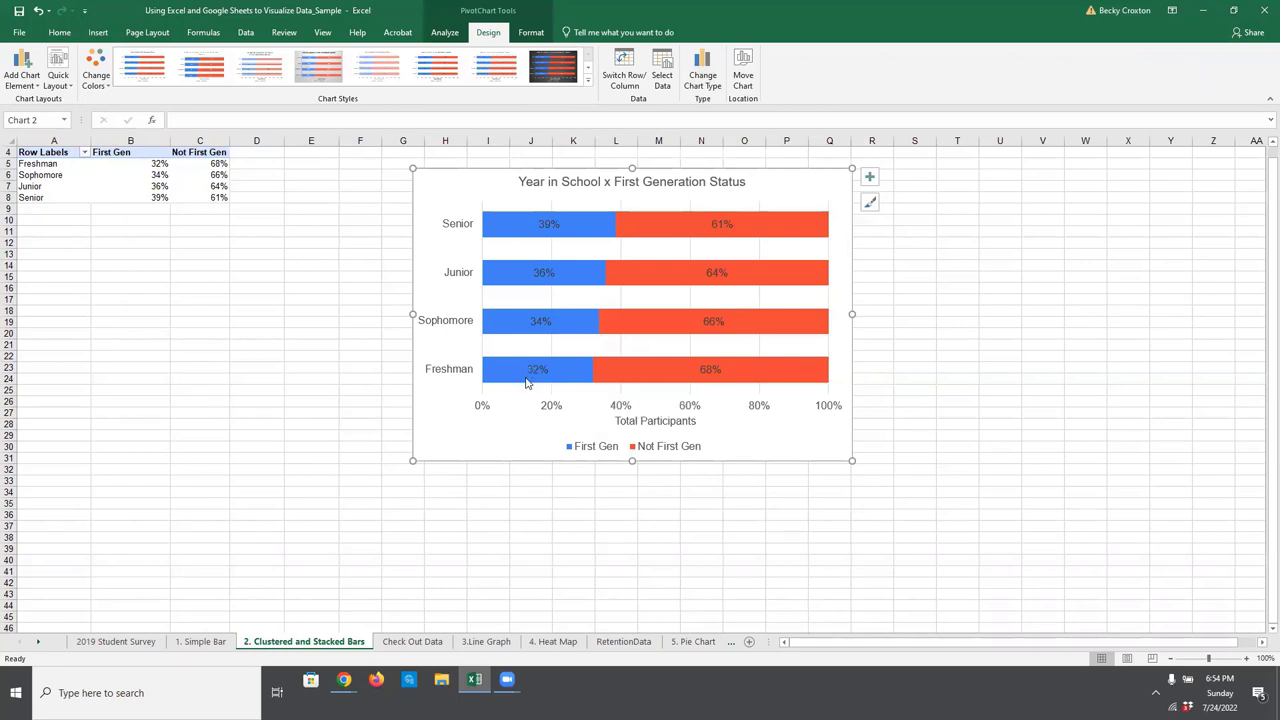
mouse_move(521, 376)
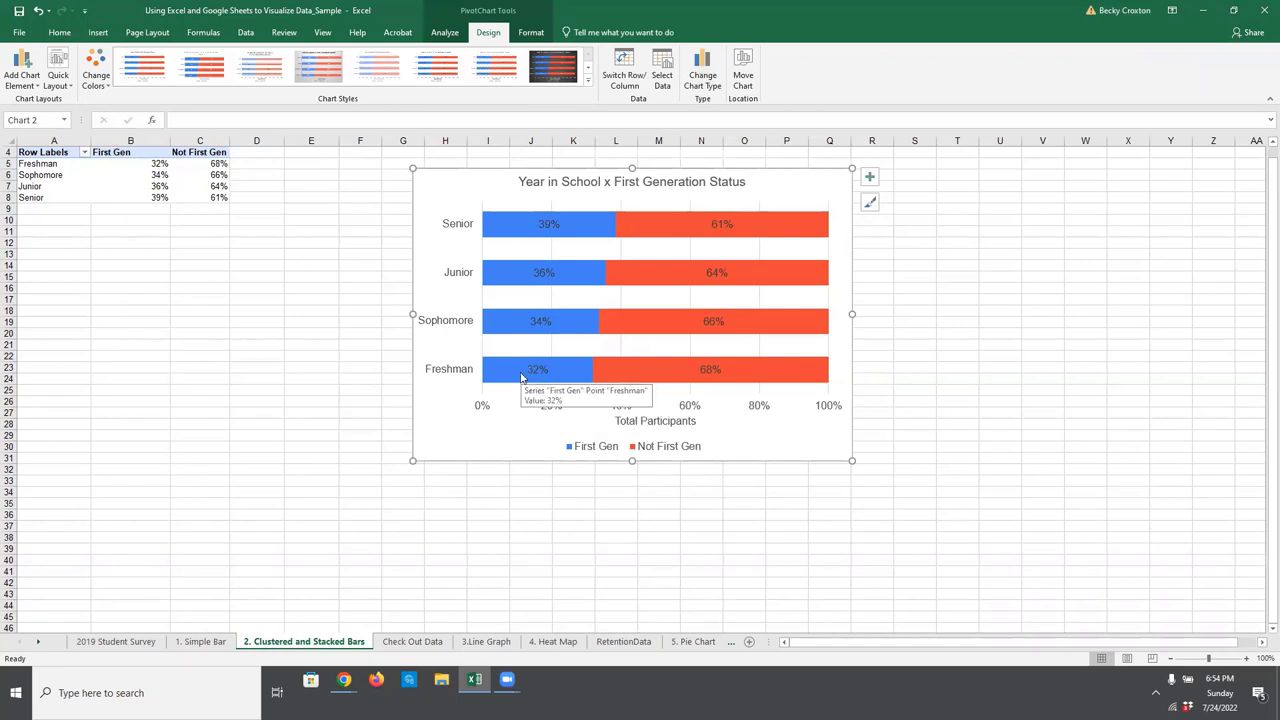
left_click(640, 233)
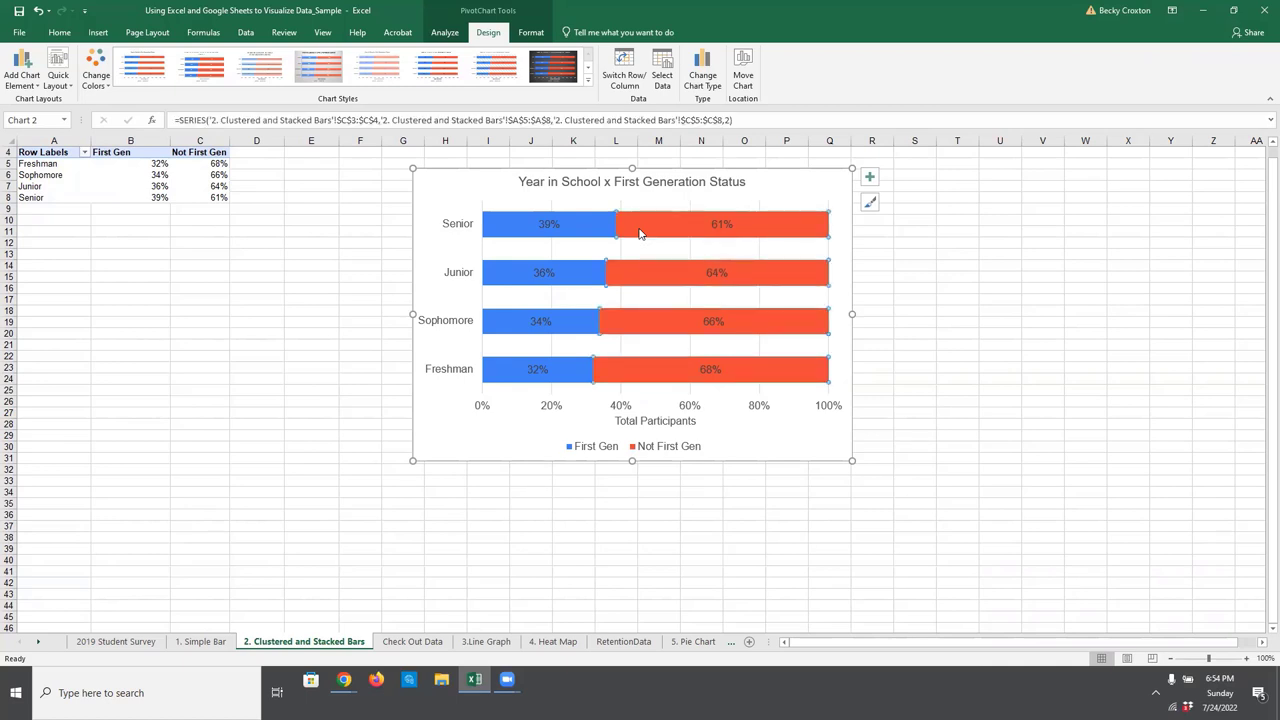
right_click(640, 233)
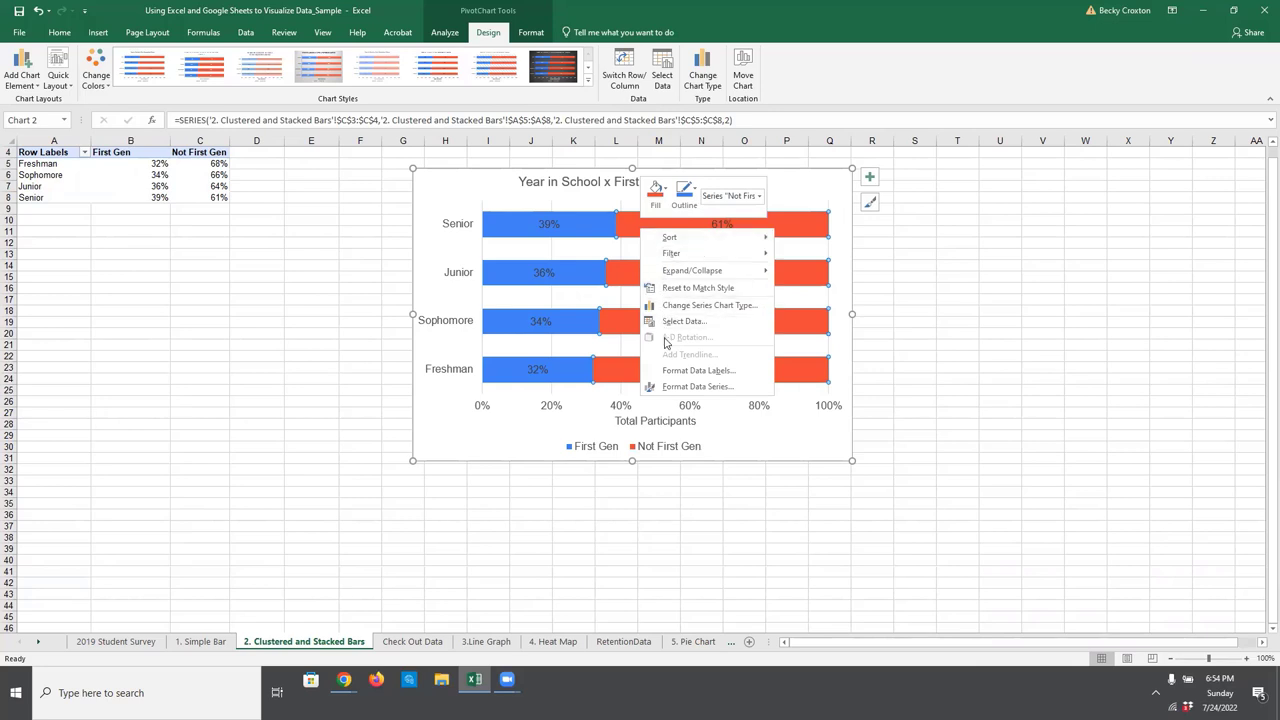
left_click(690, 387)
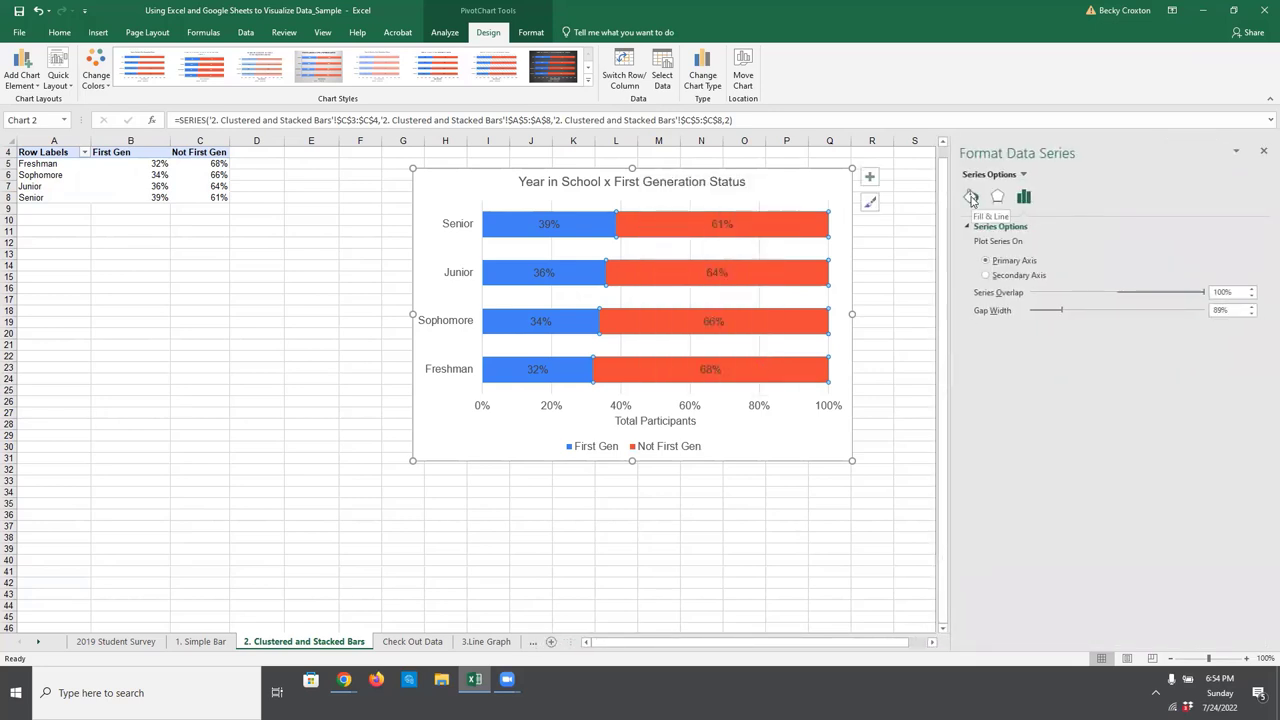
right_click(745, 228)
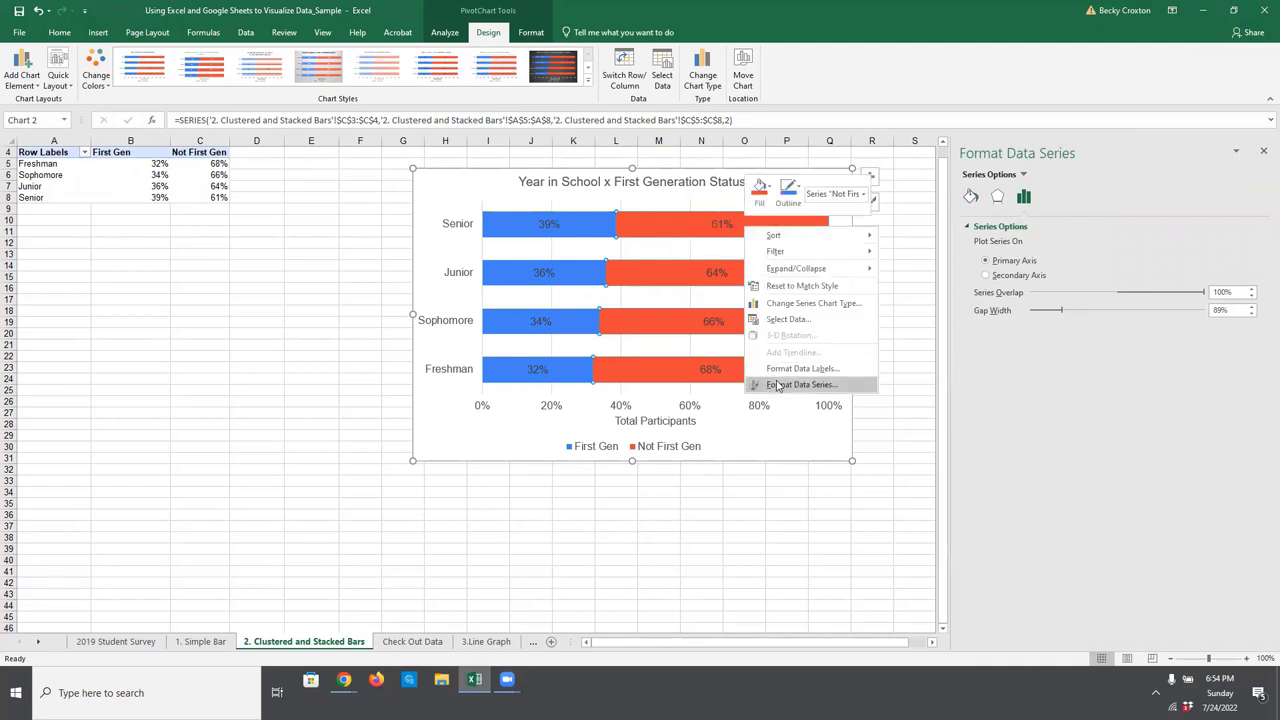
left_click(970, 197)
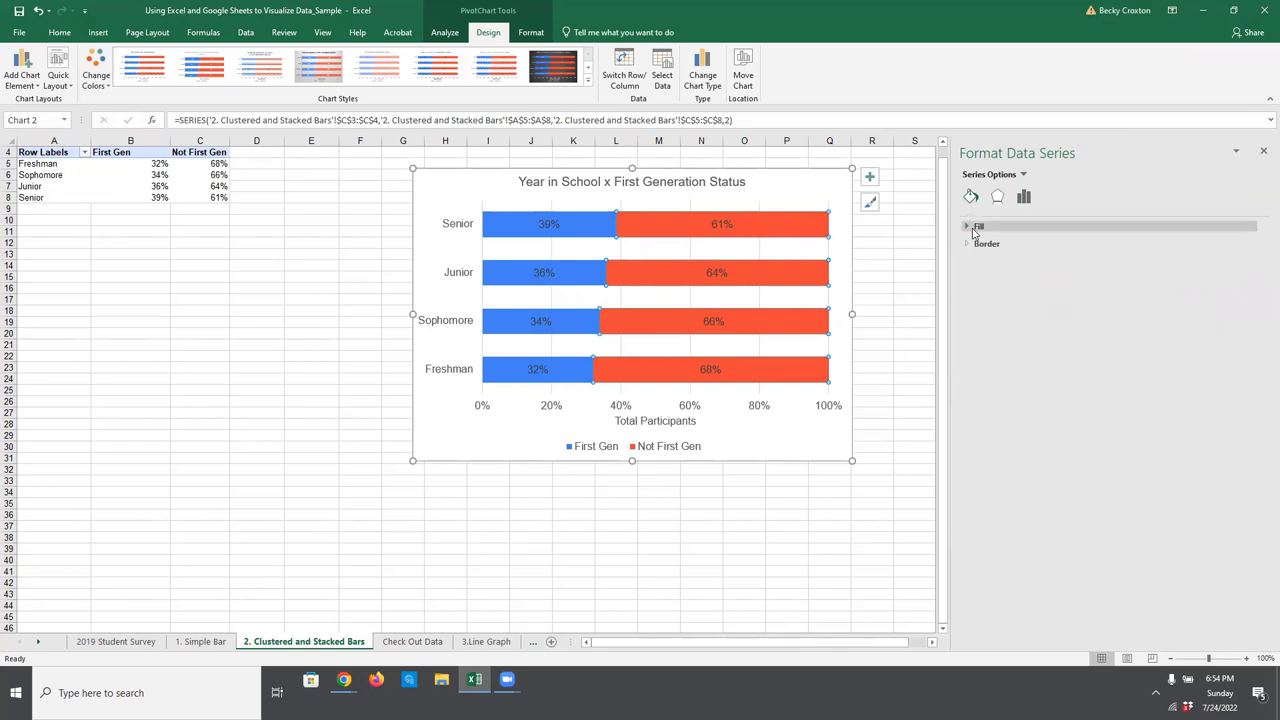
left_click(968, 229)
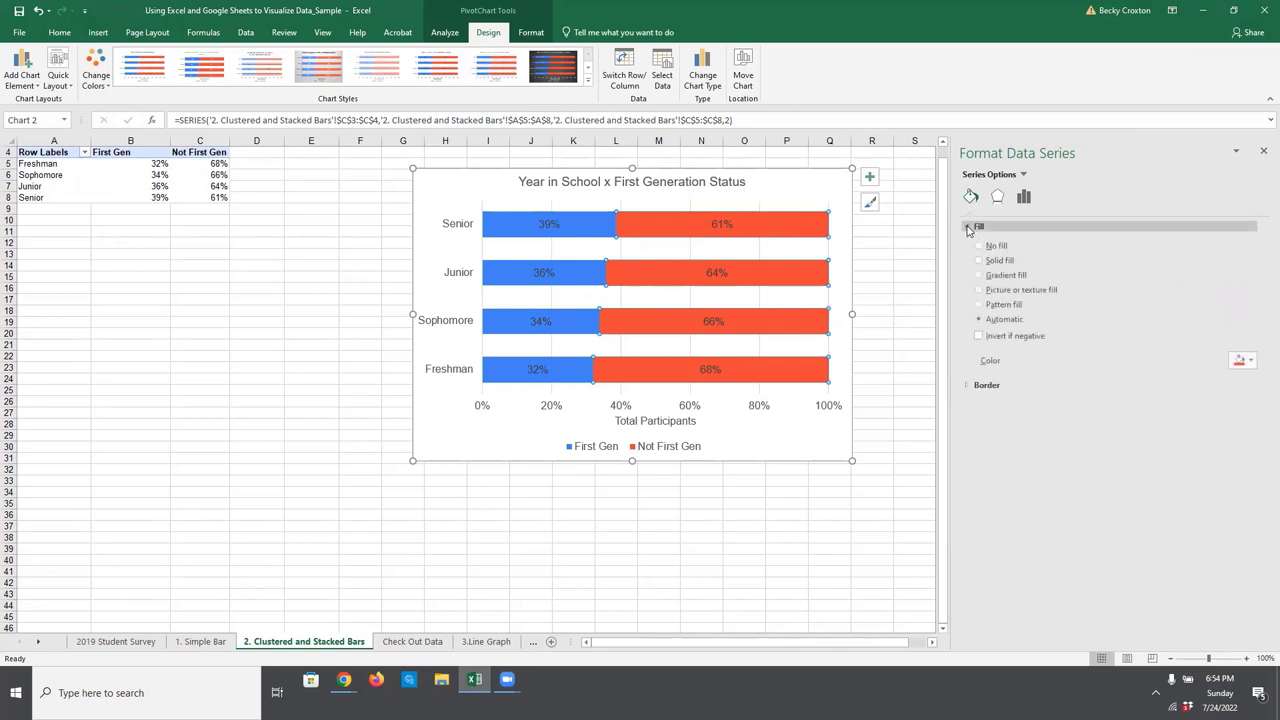
left_click(1252, 361)
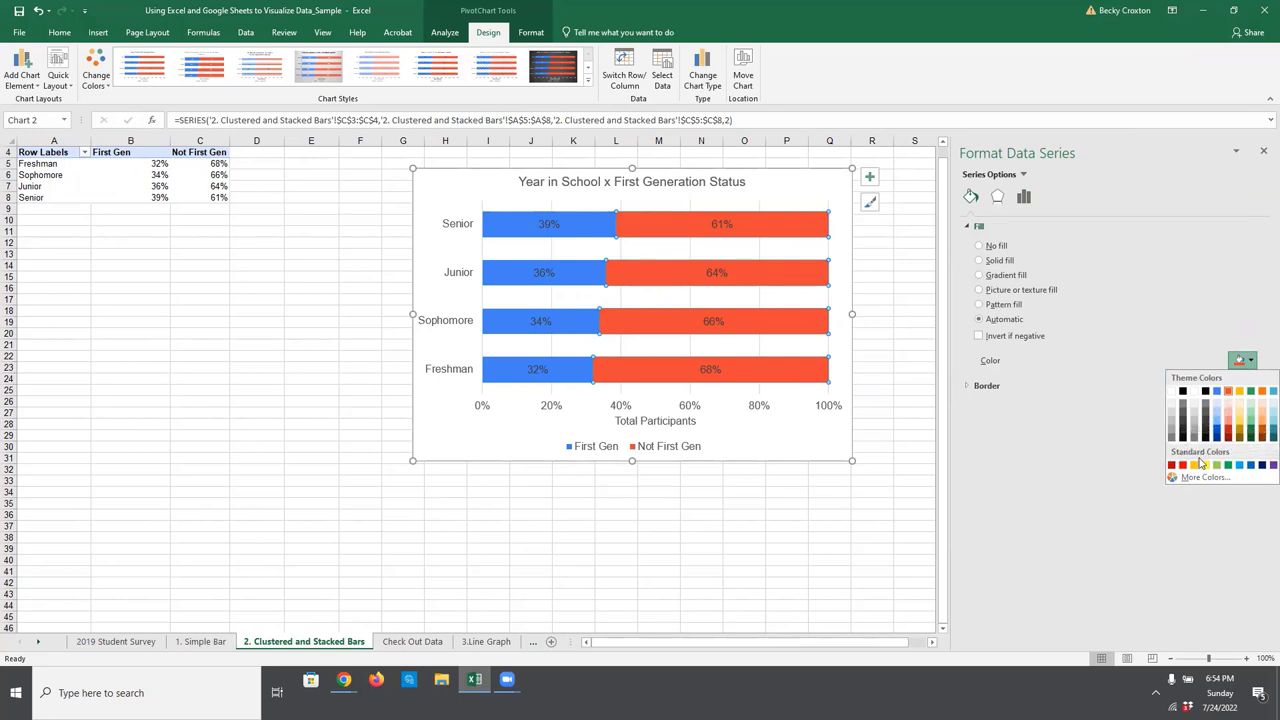
left_click(1240, 417)
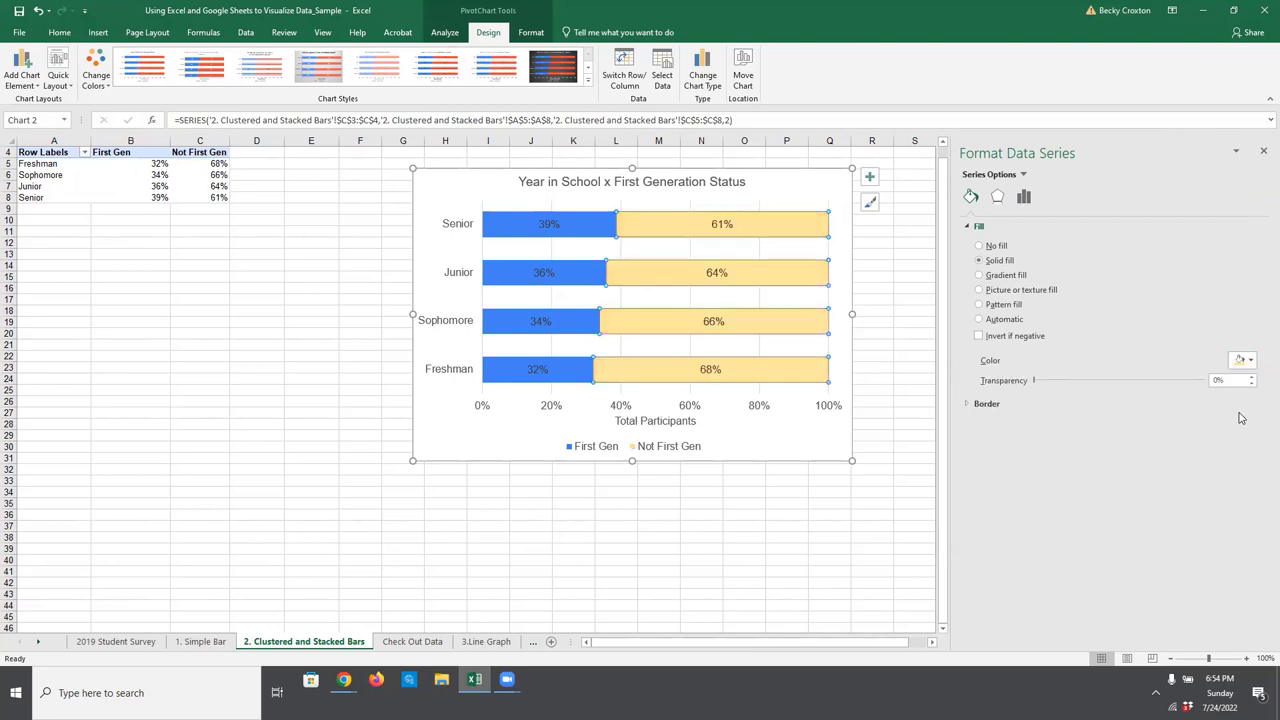
left_click(842, 582)
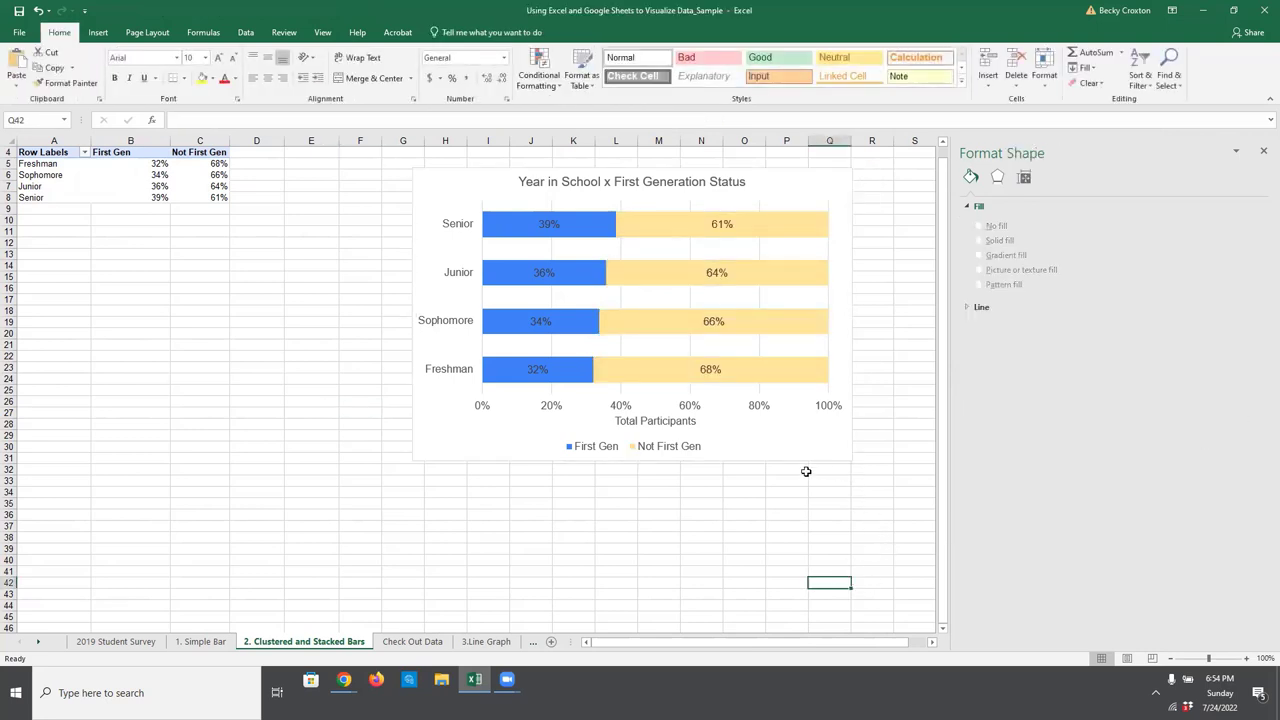
Delete the Total Participants axis title and make the chart slightly taller by extending its lower edge
left_click(655, 421)
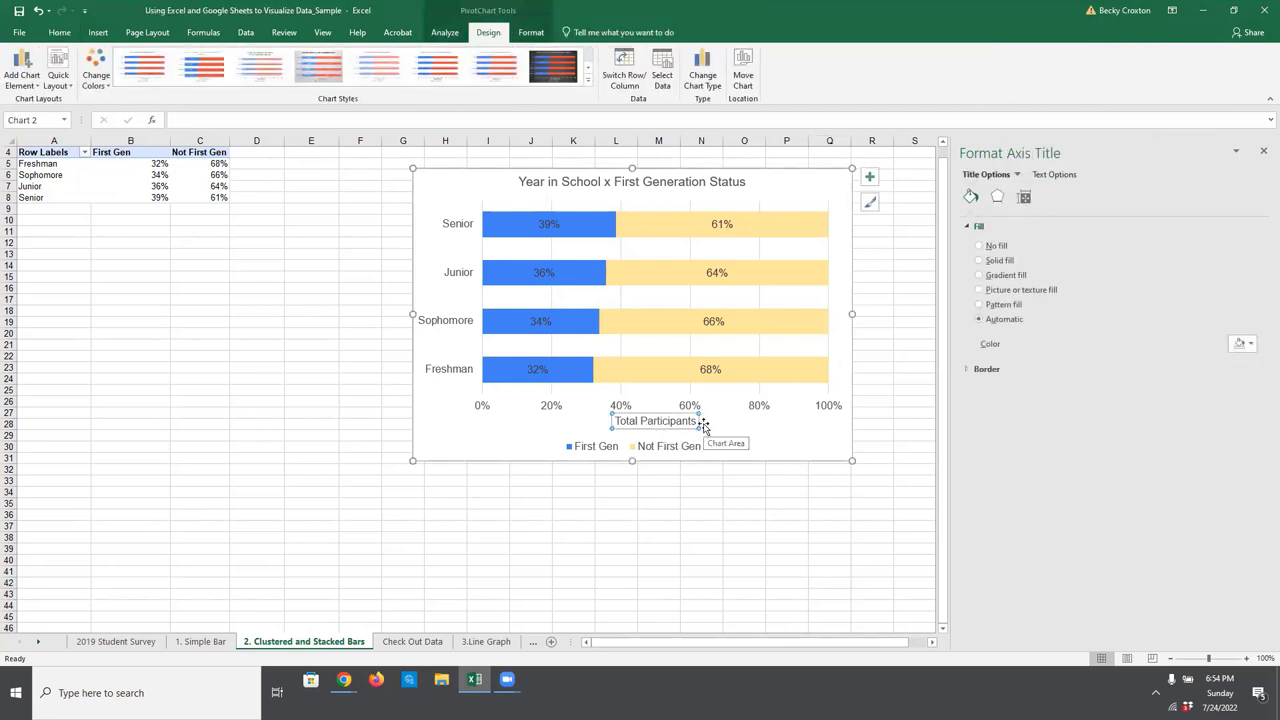
key("Delete")
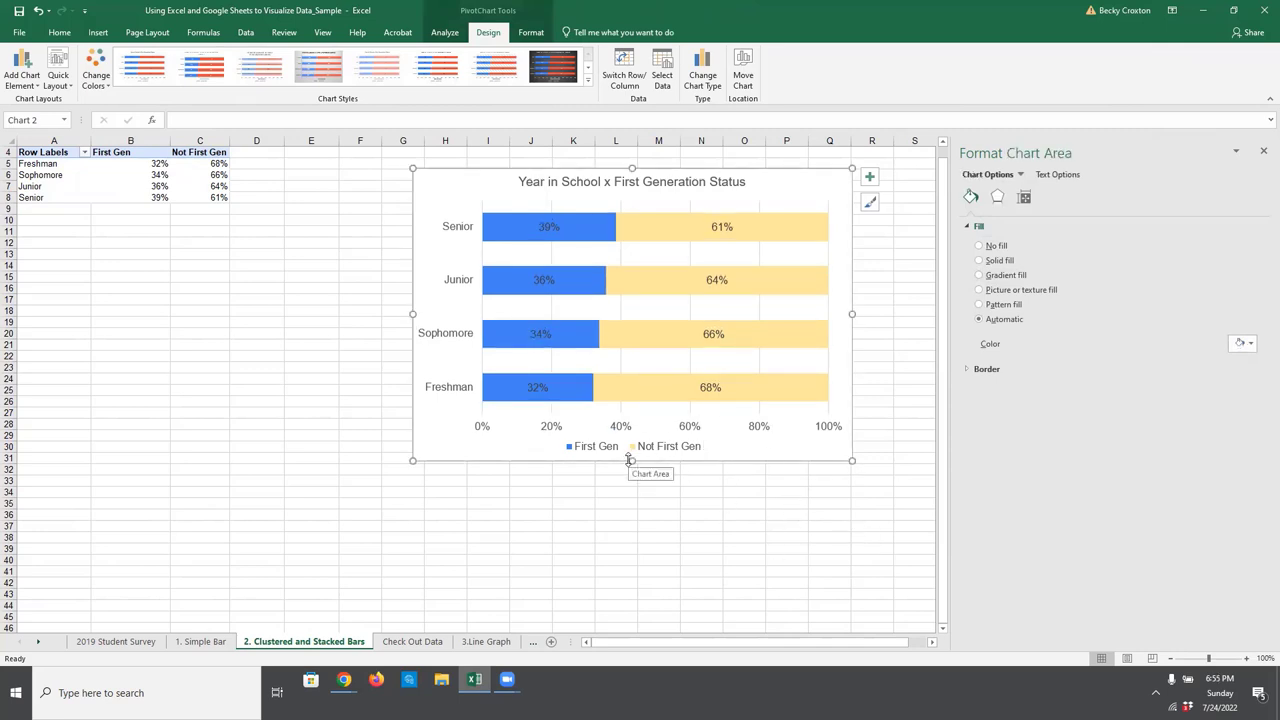
left_click_drag(626, 467, 626, 469)
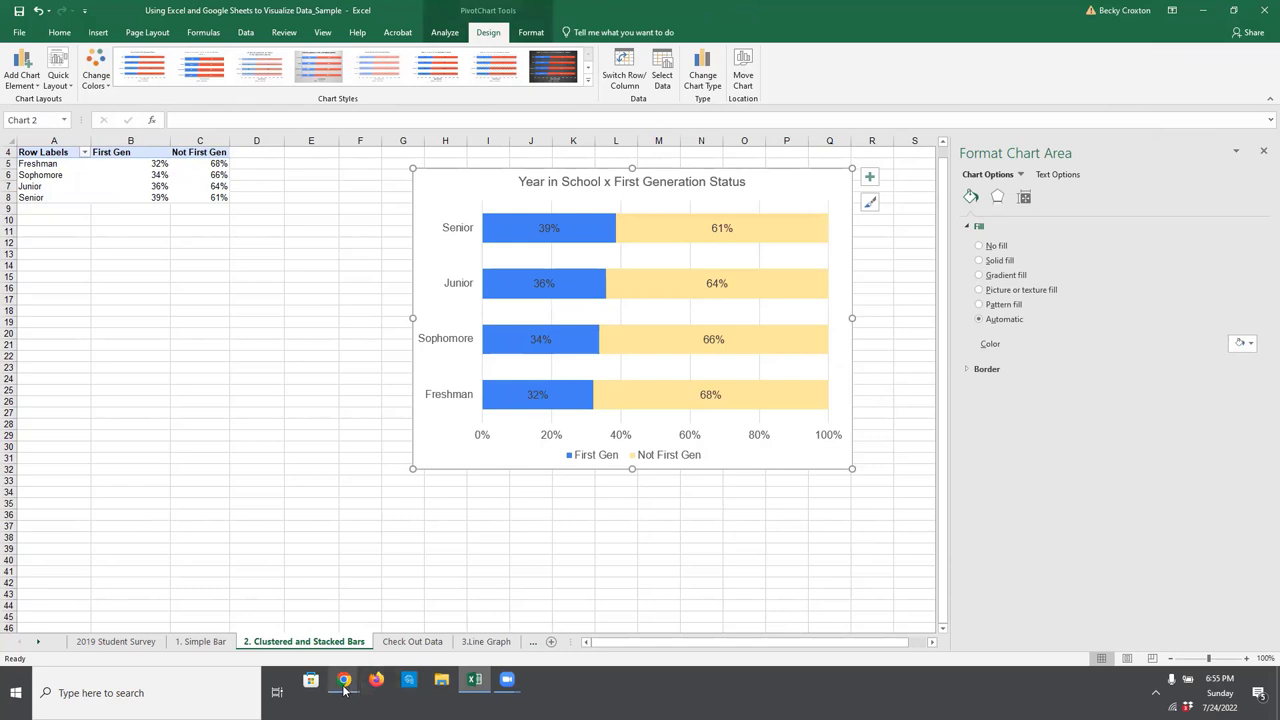
Switch to Chrome, exit the Bar Charts slideshow, and show the Google Sheets demo spreadsheet
mouse_move(344, 684)
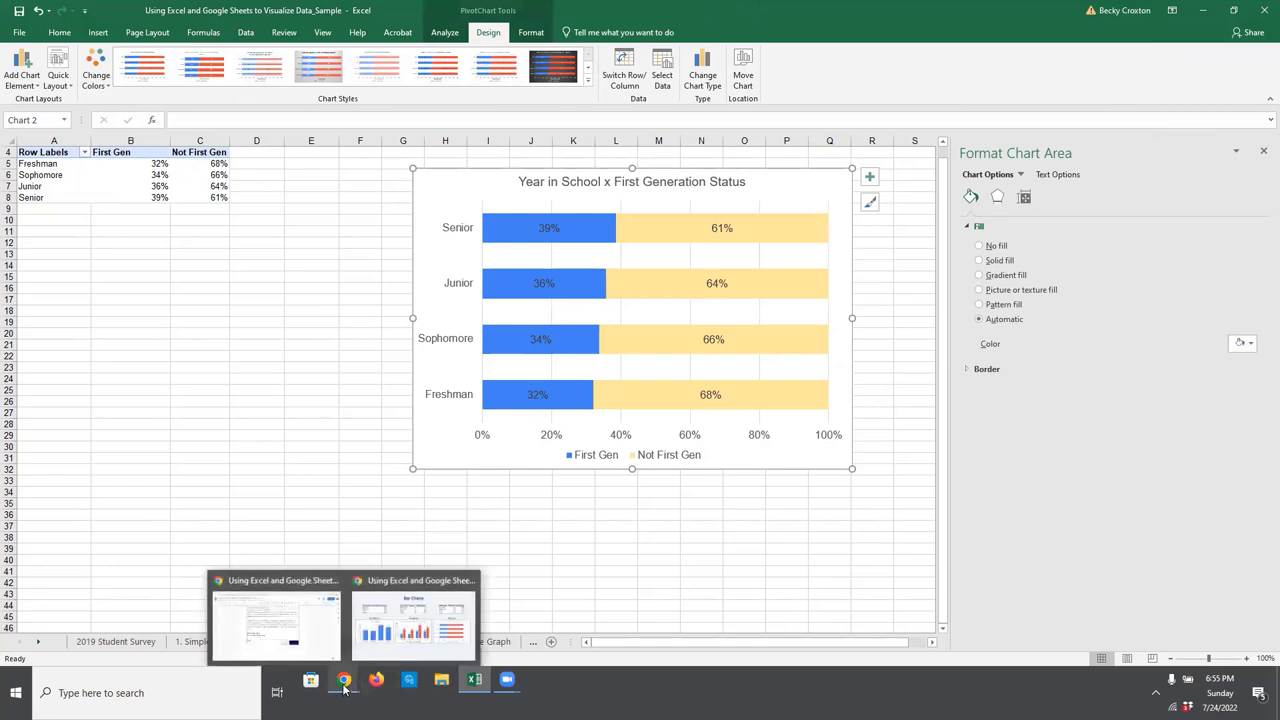
left_click(395, 630)
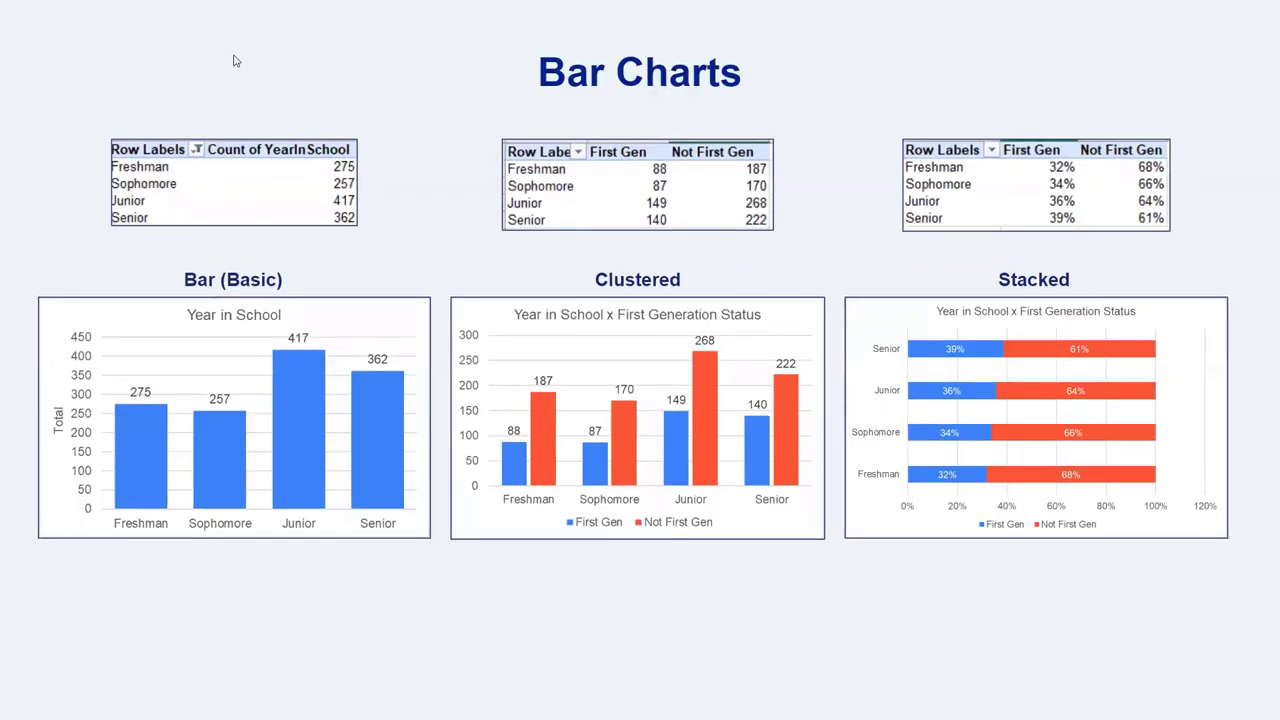
key("Escape")
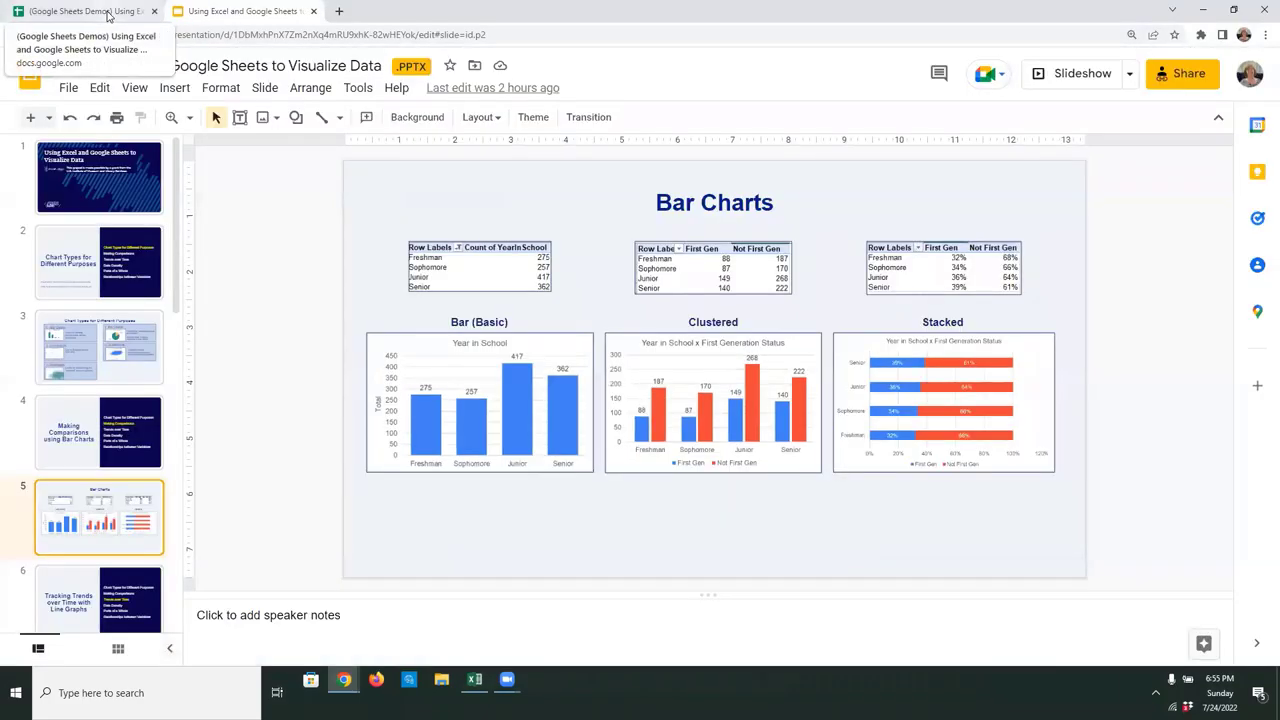
left_click(85, 11)
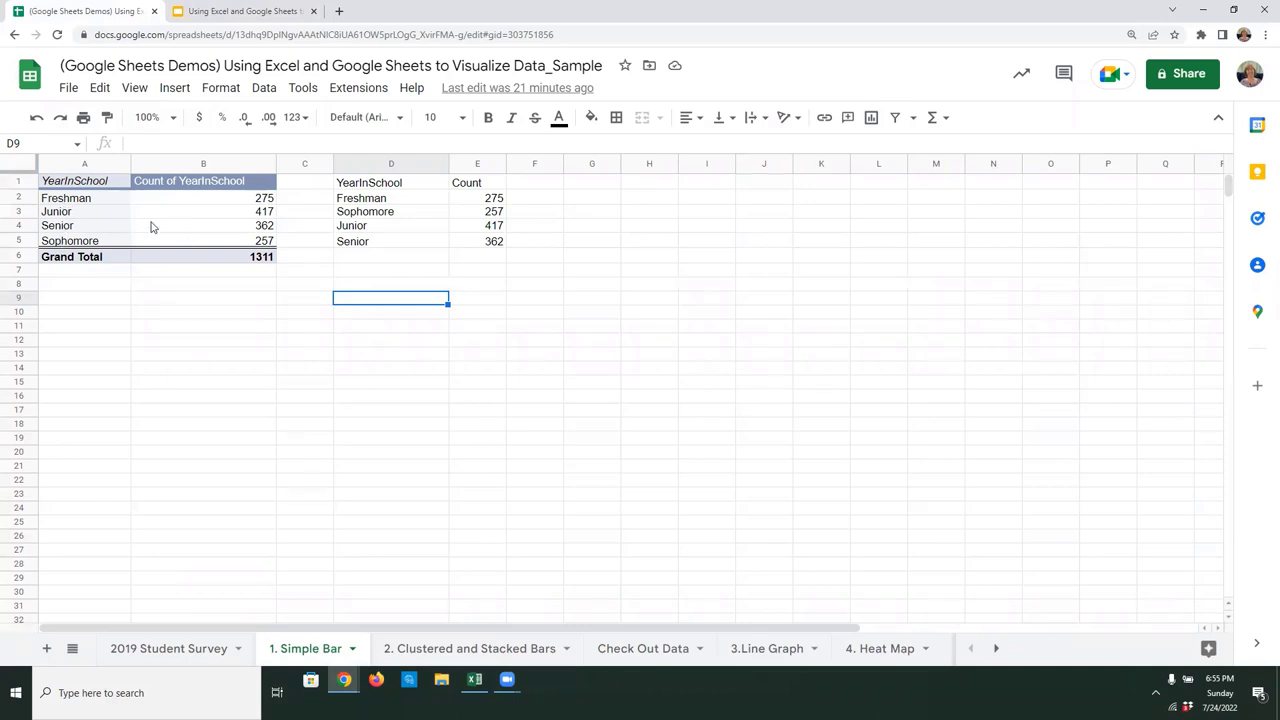
Insert a chart from the YearInSchool and Count table in D1:E5 on the 1. Simple Bar sheet
left_click_drag(95, 202, 177, 240)
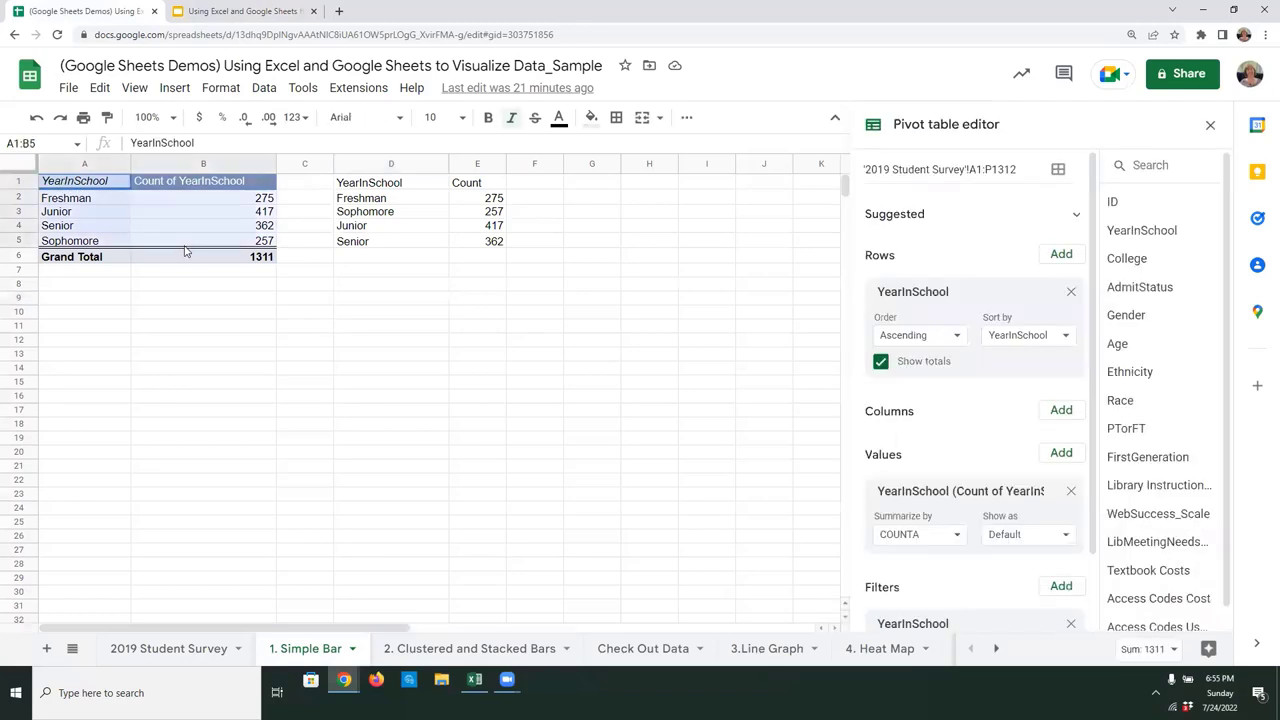
left_click(1211, 126)
left_click(373, 186)
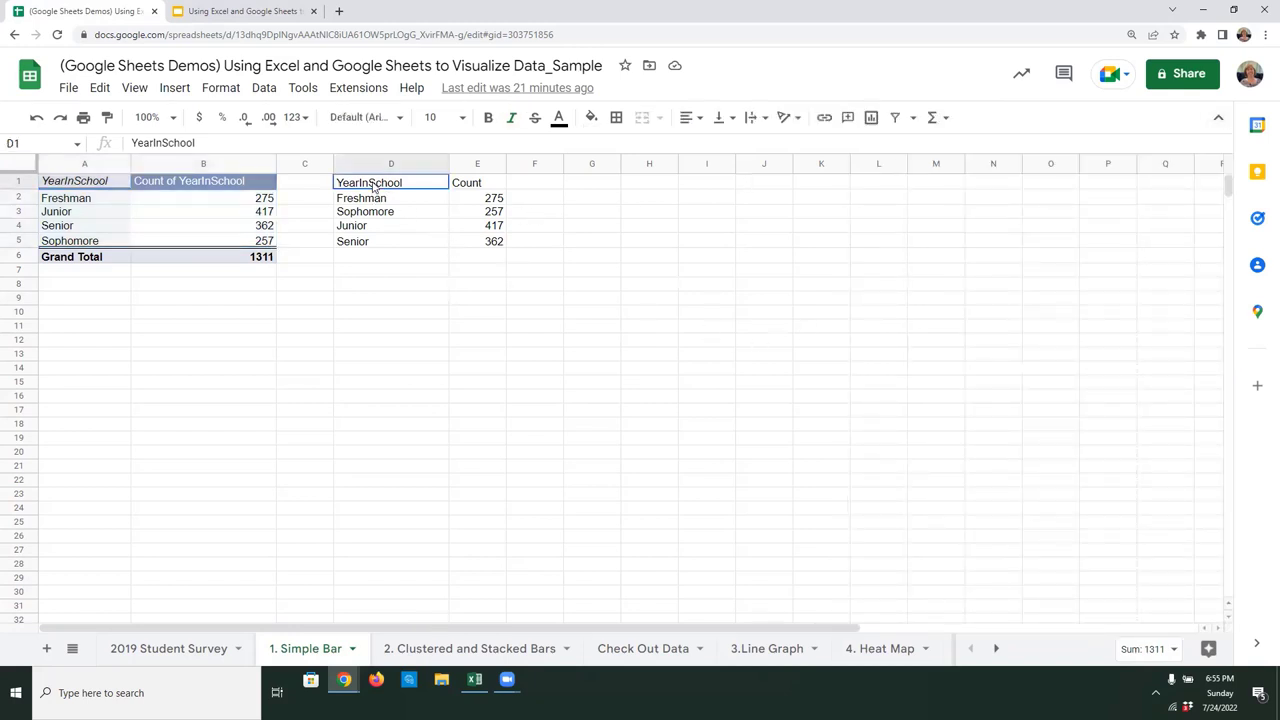
left_click_drag(373, 186, 475, 247)
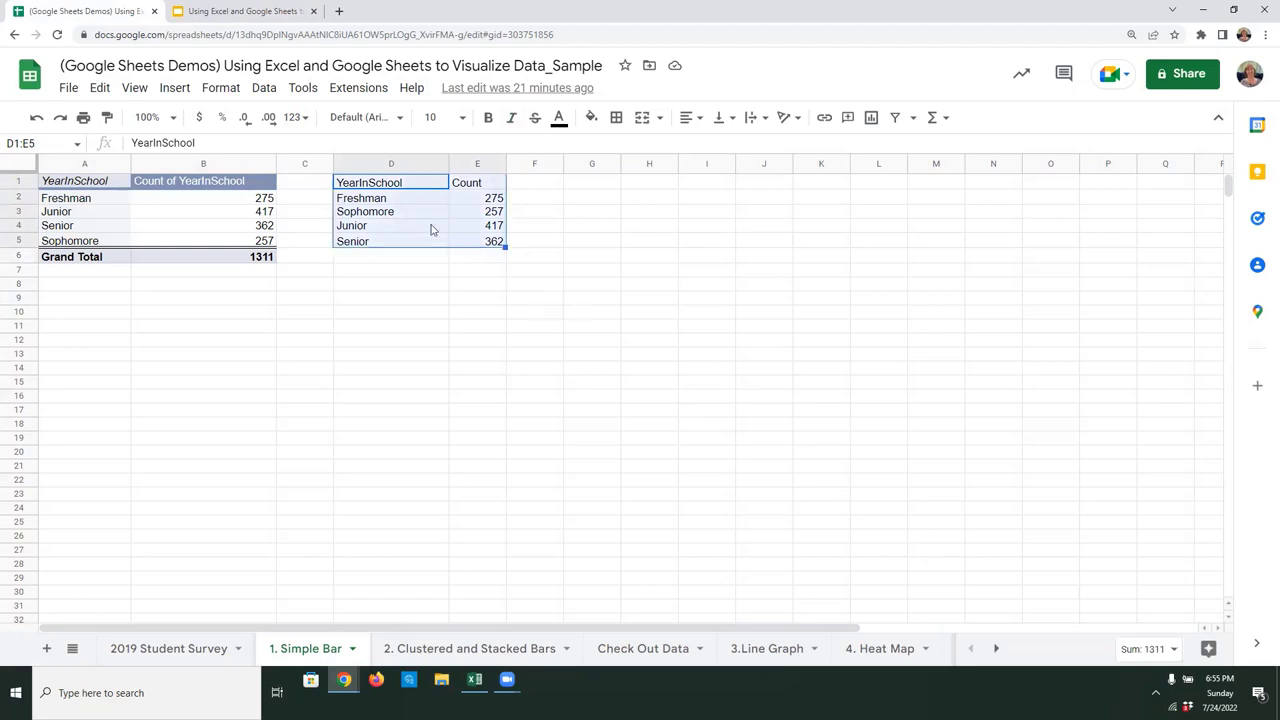
left_click(174, 88)
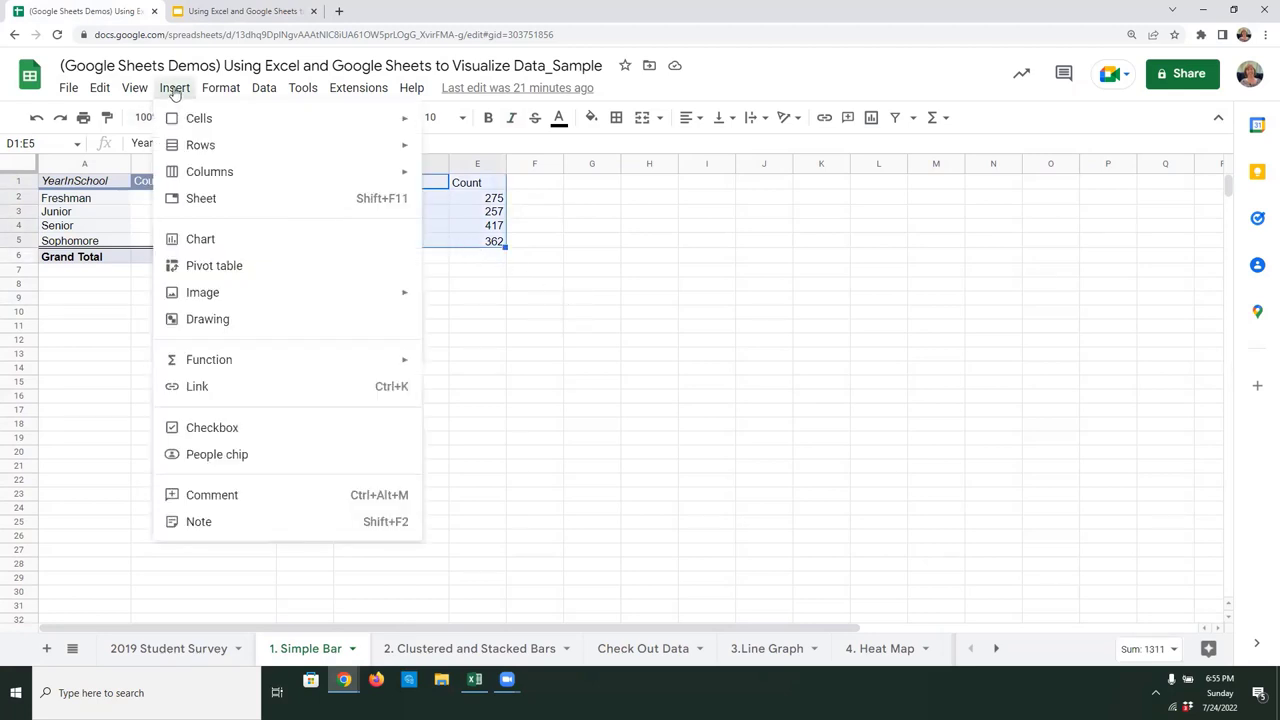
left_click(203, 240)
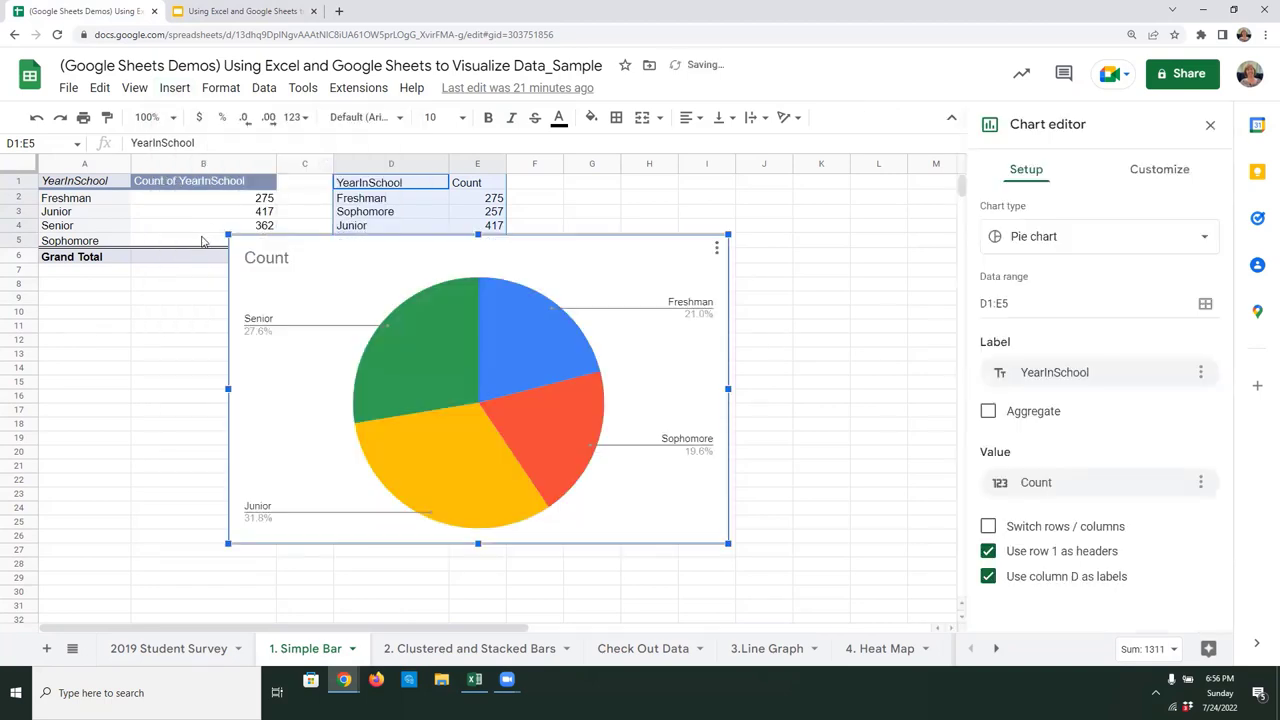
Move the new chart just below the D1:E5 table and change it to a column chart
left_click_drag(344, 275, 438, 285)
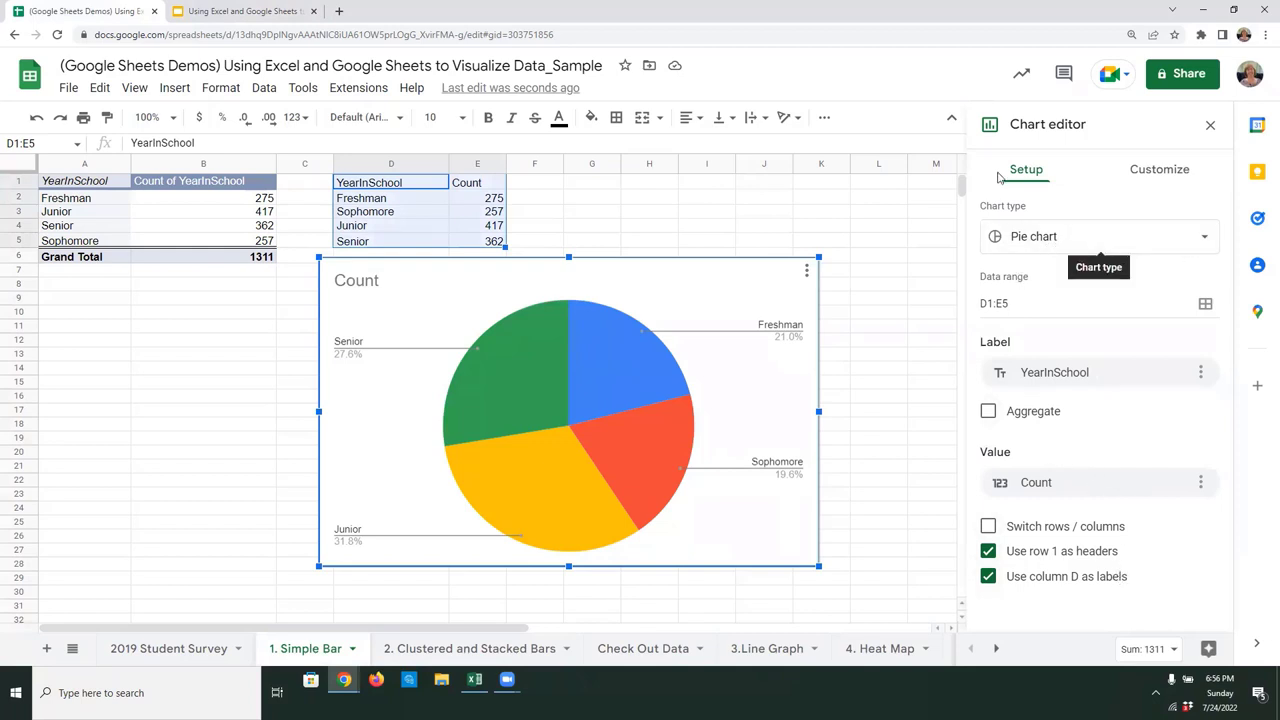
left_click(1208, 241)
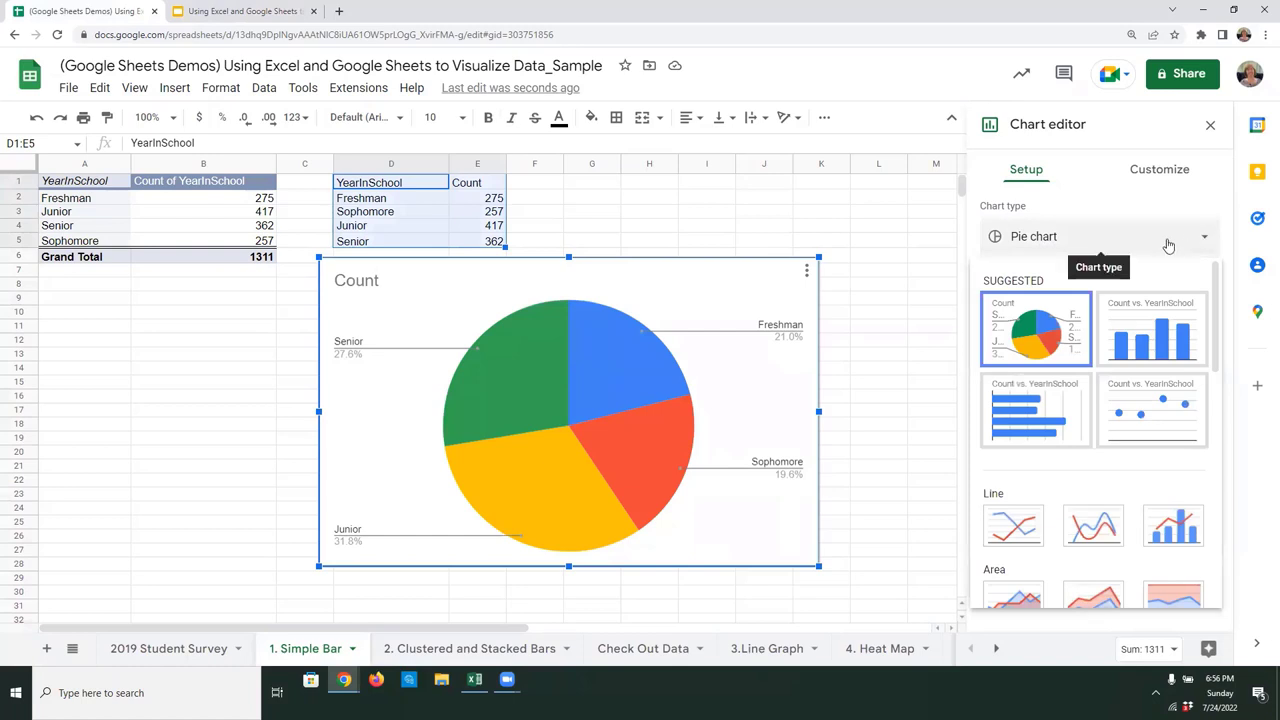
left_click(1151, 339)
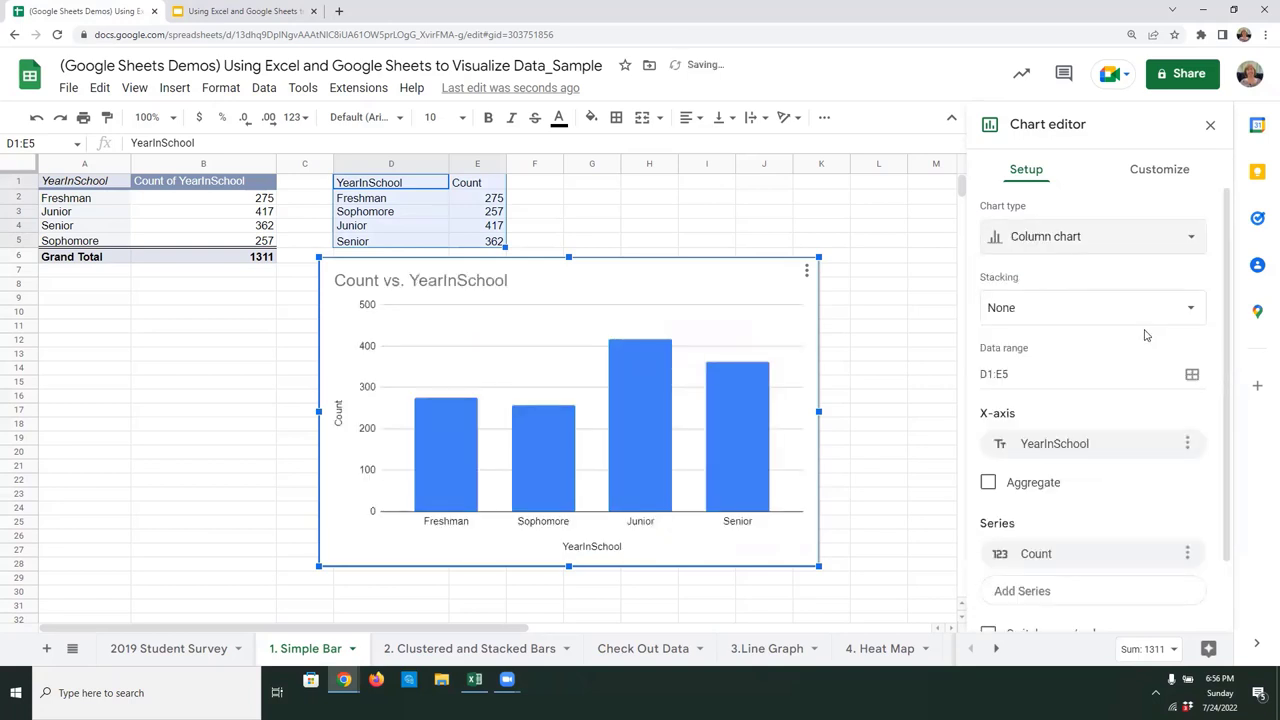
Set the column chart's title to "Year in School" and make it bold and centered
left_click(1157, 174)
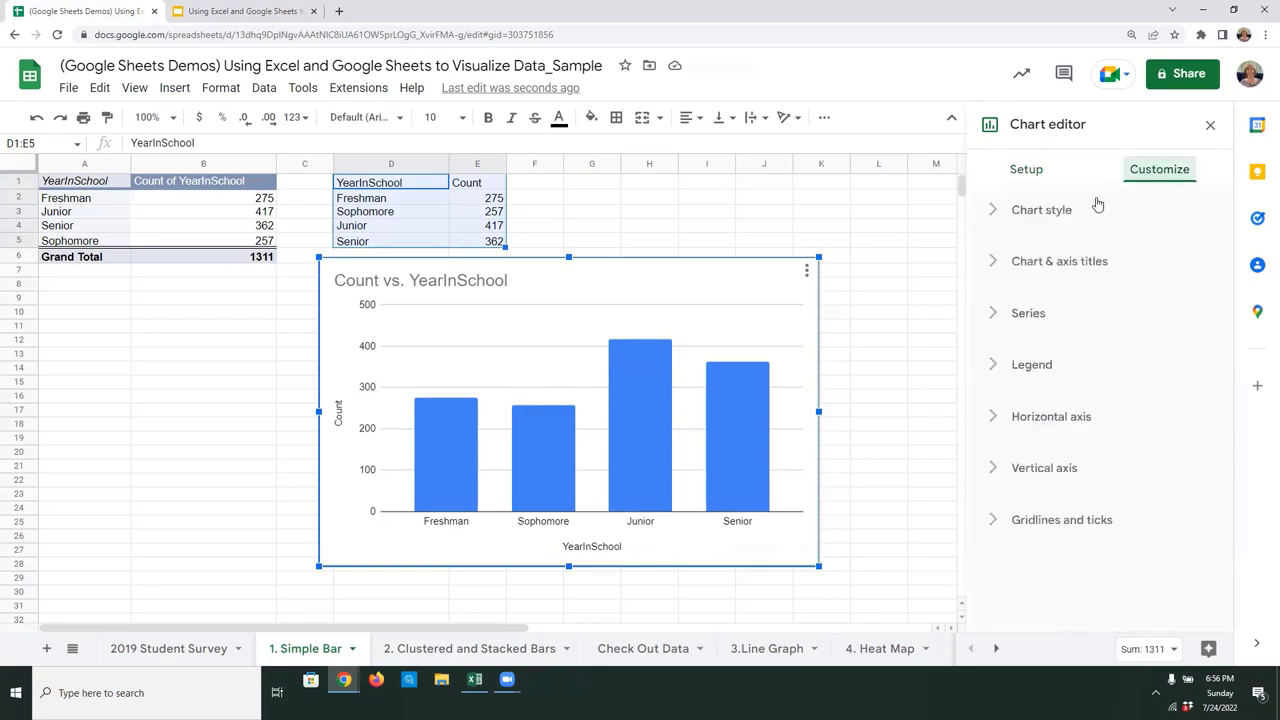
left_click(992, 211)
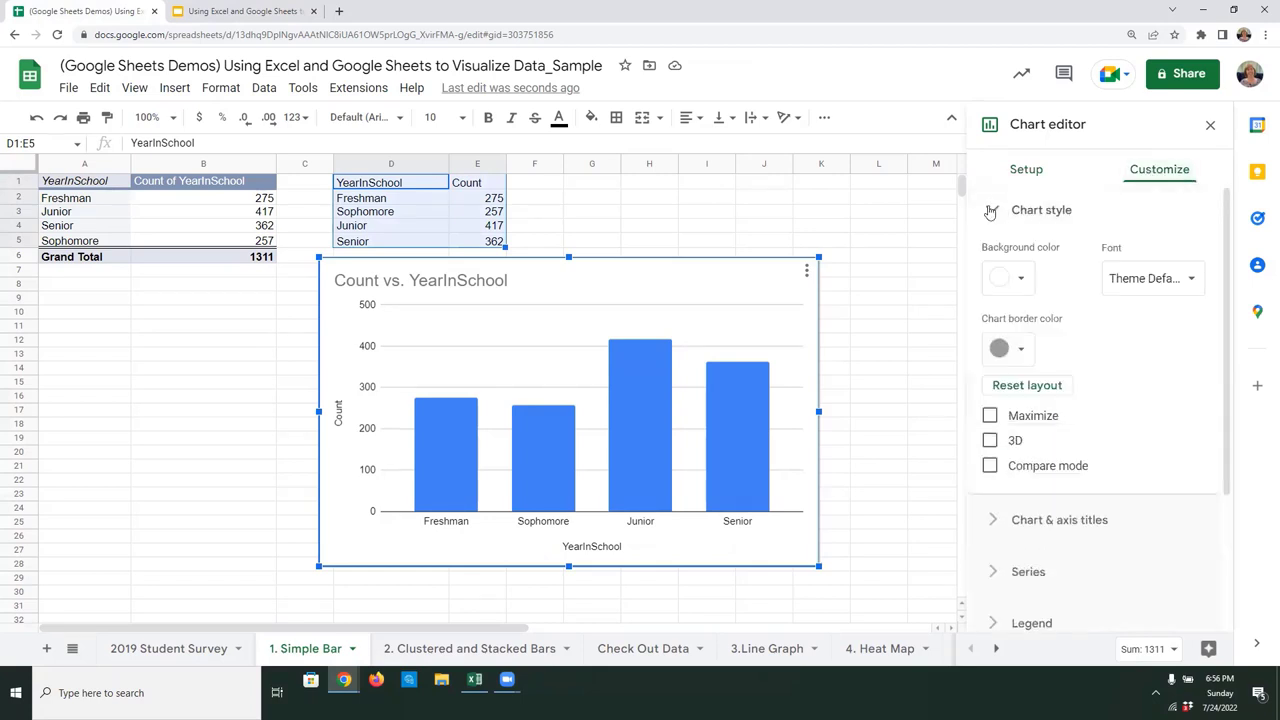
left_click(990, 211)
left_click(993, 262)
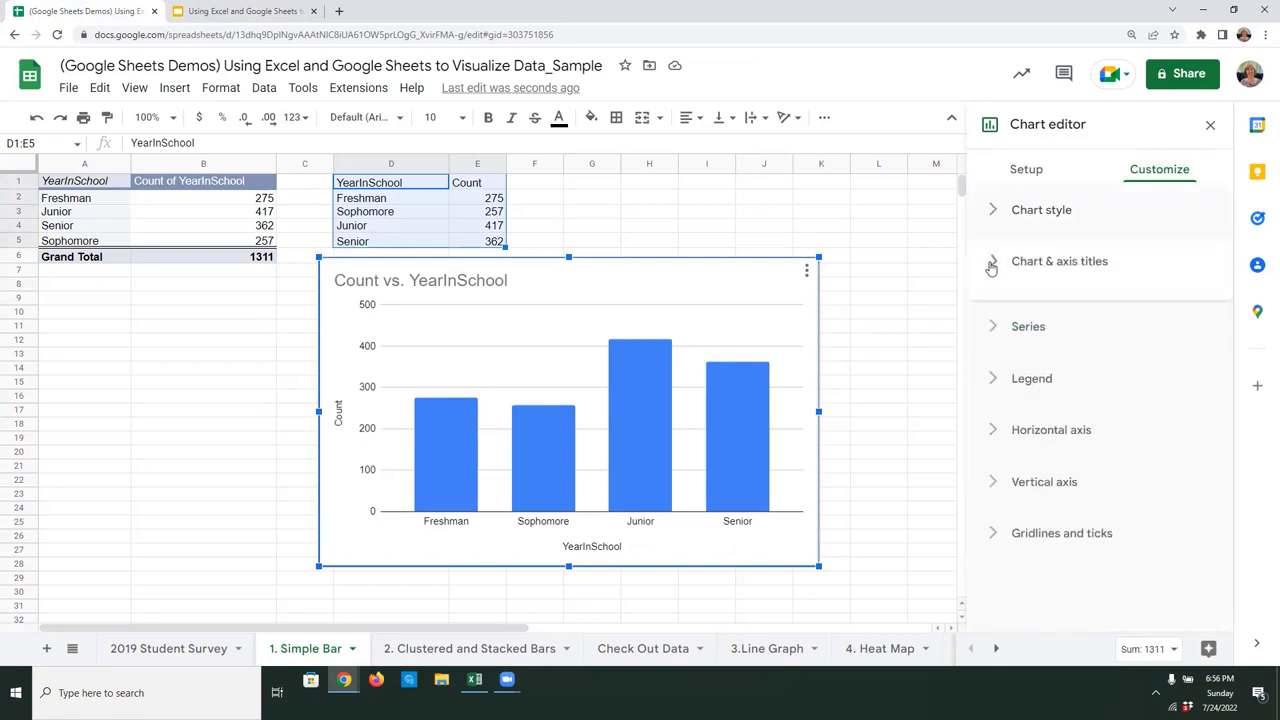
left_click_drag(1122, 386, 876, 378)
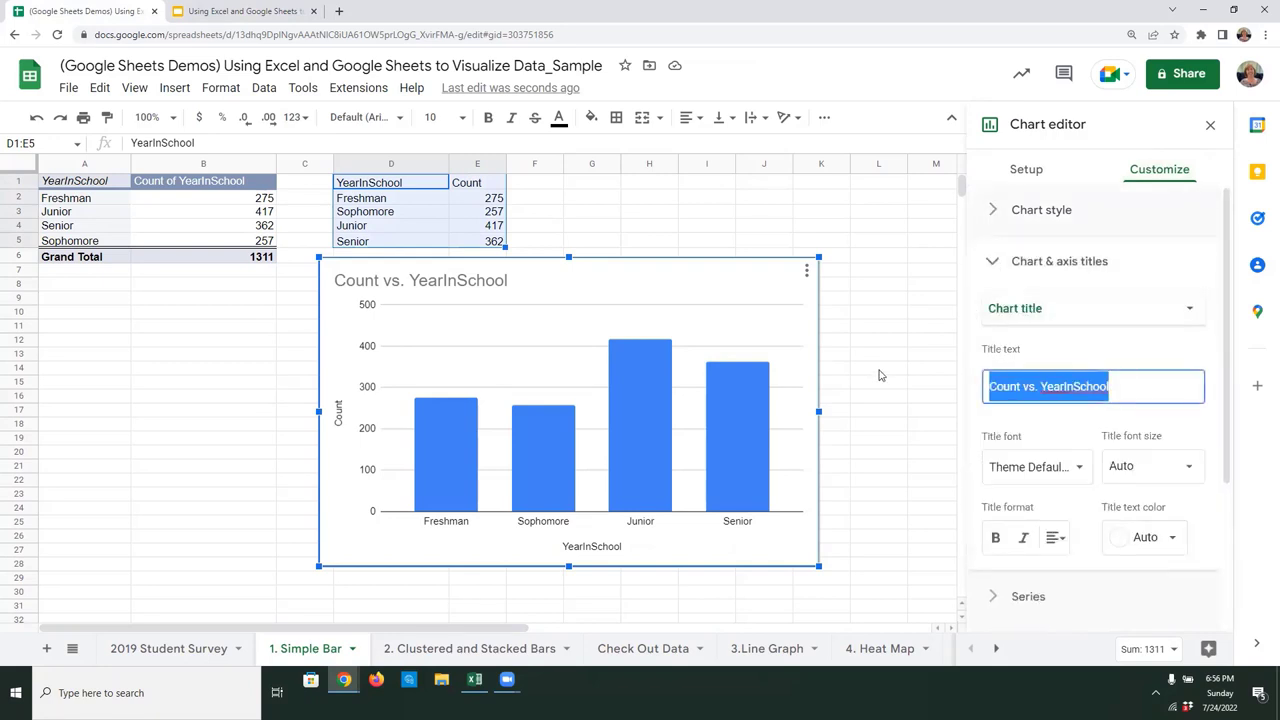
type("Y")
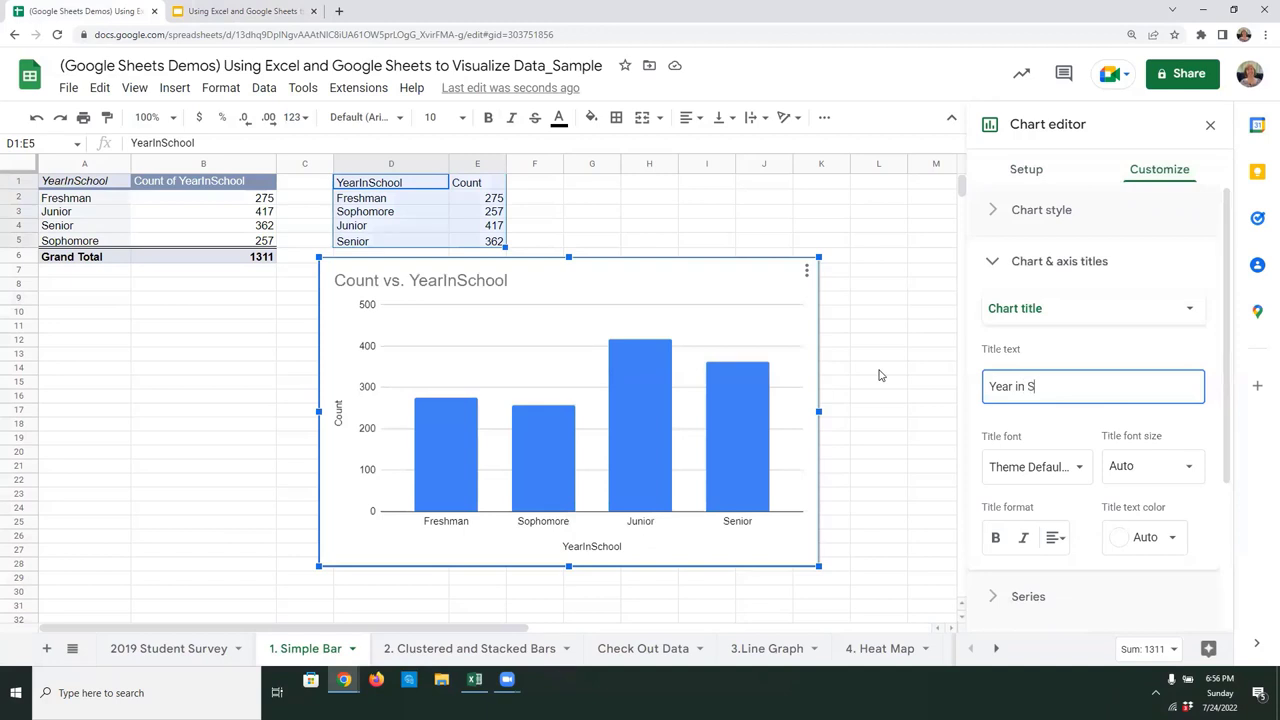
left_click(995, 537)
left_click(1055, 537)
left_click(1079, 570)
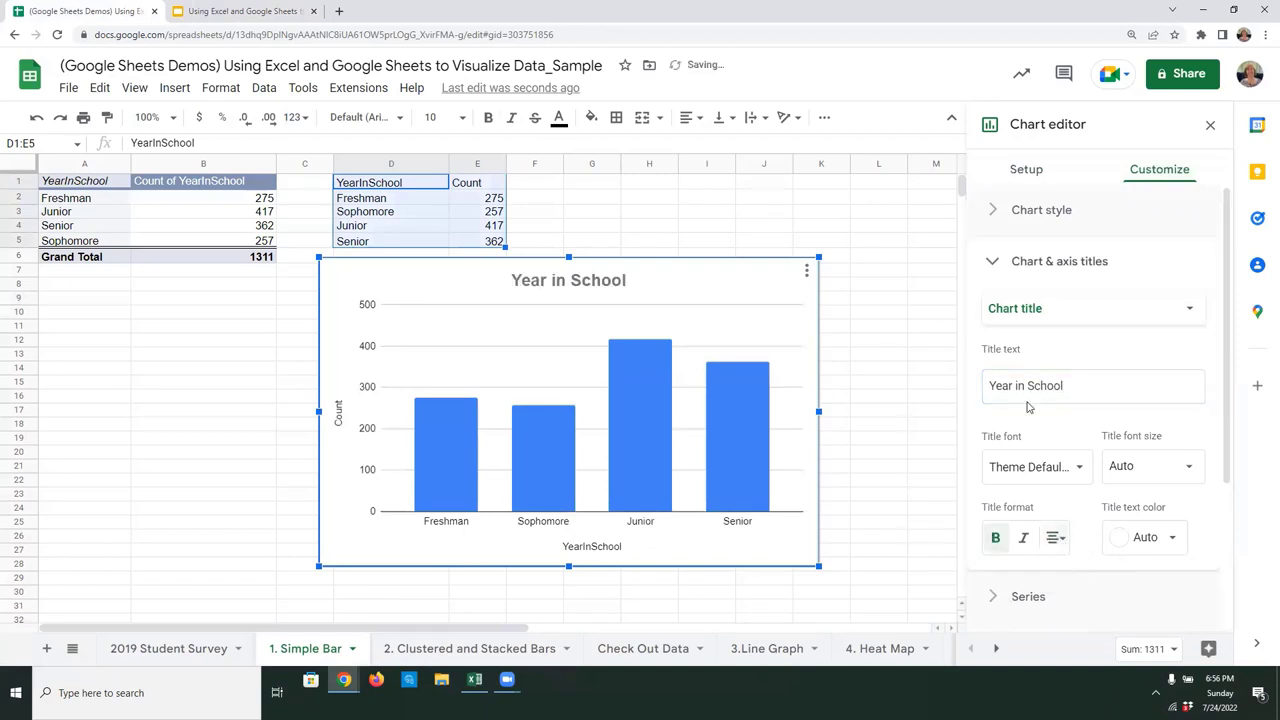
left_click(992, 261)
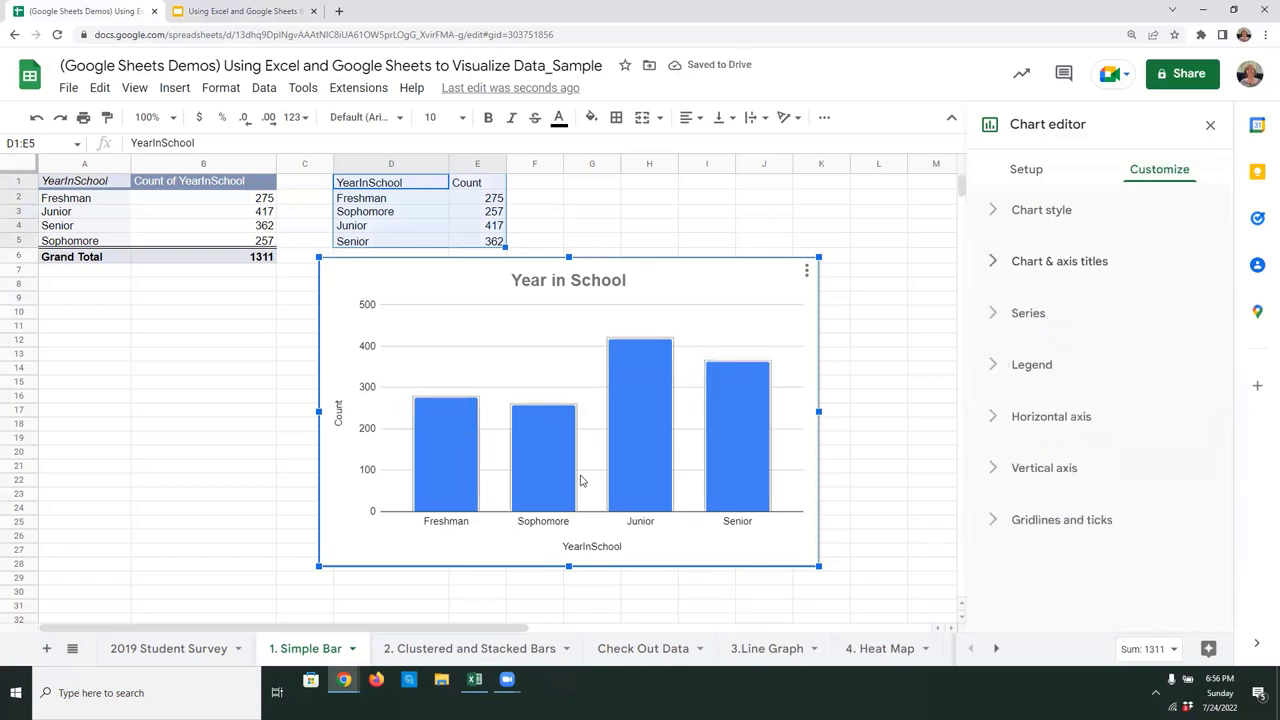
Change the Count series' fill color to purple and turn on its data labels
left_click(993, 316)
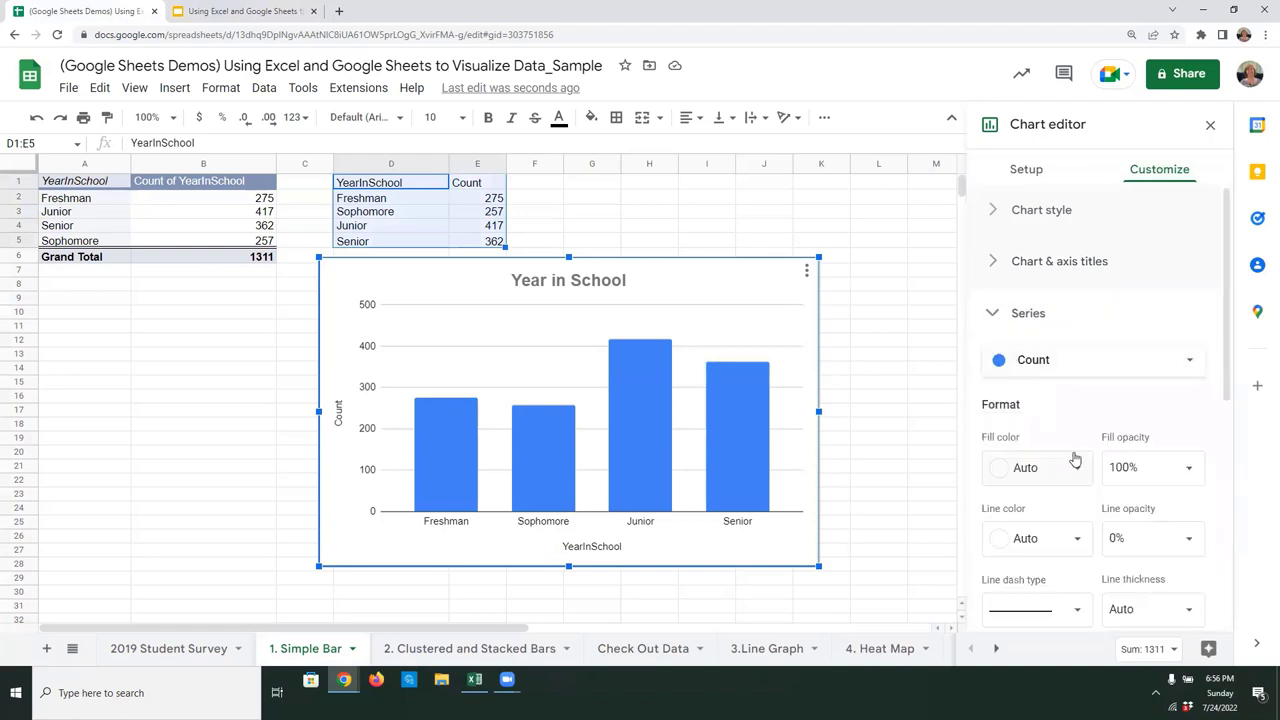
left_click(1077, 422)
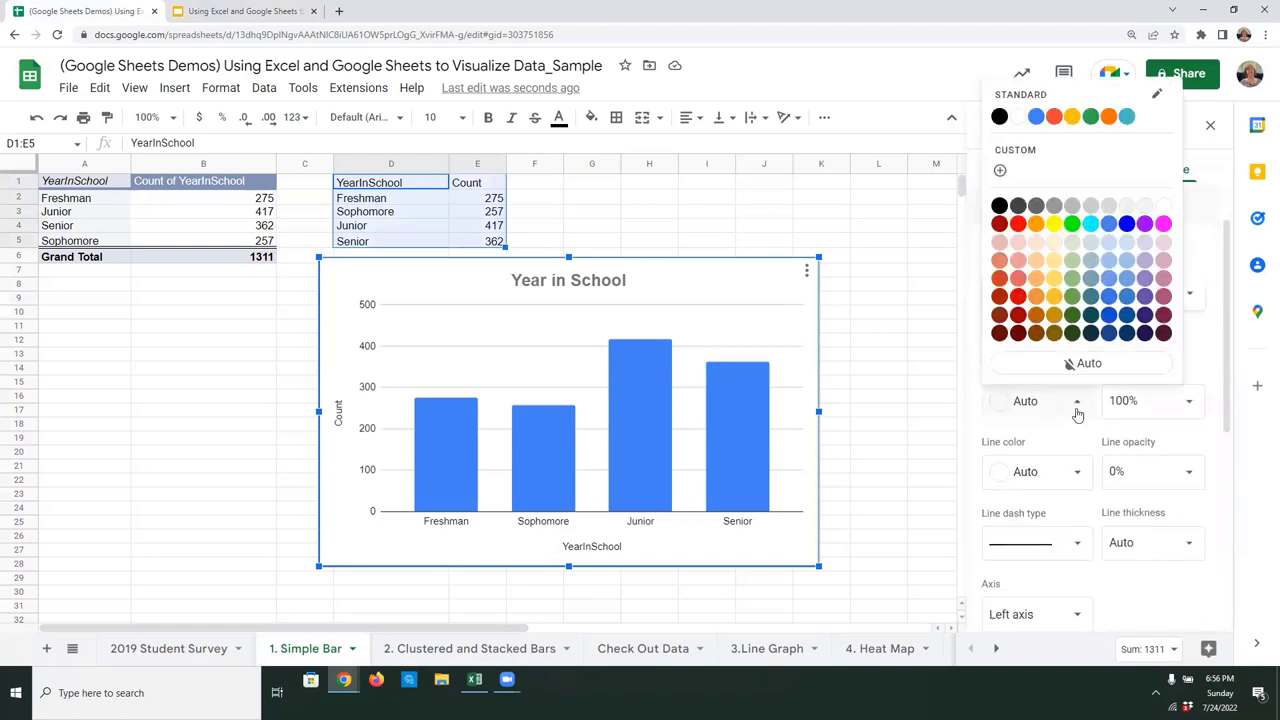
left_click(1145, 297)
scroll(1055, 490, "down", 2)
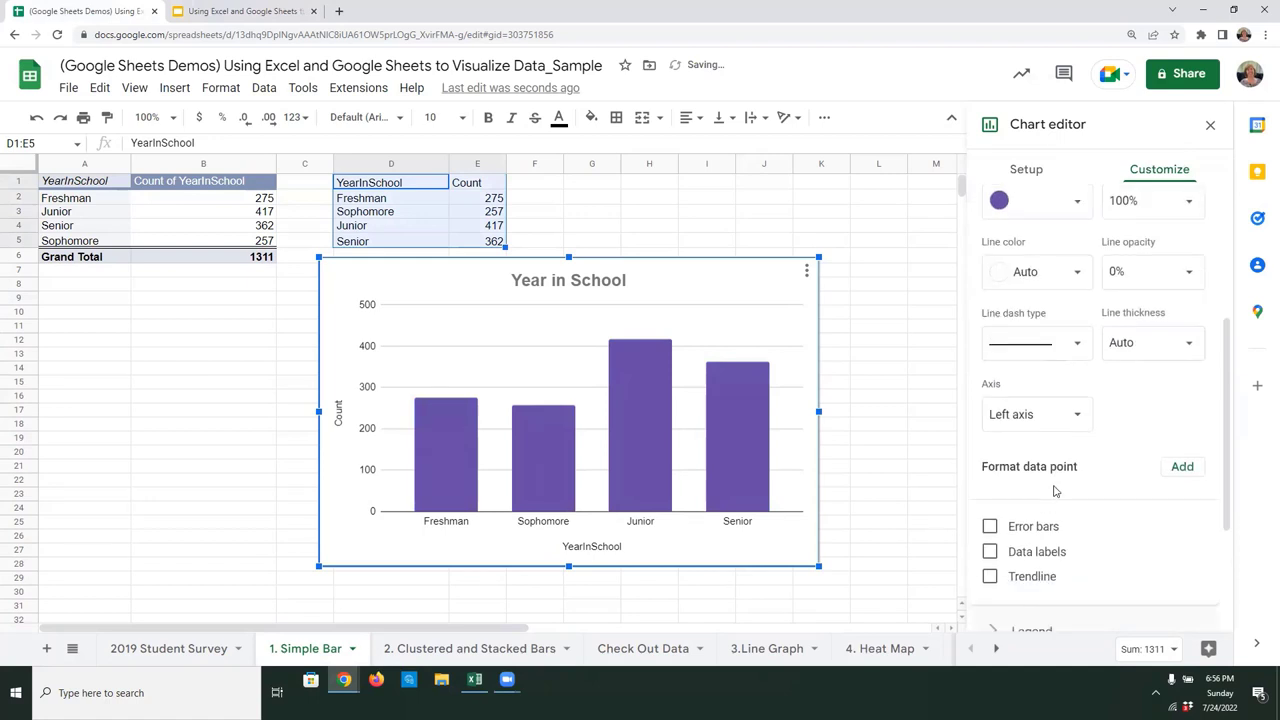
scroll(1055, 490, "down", 2)
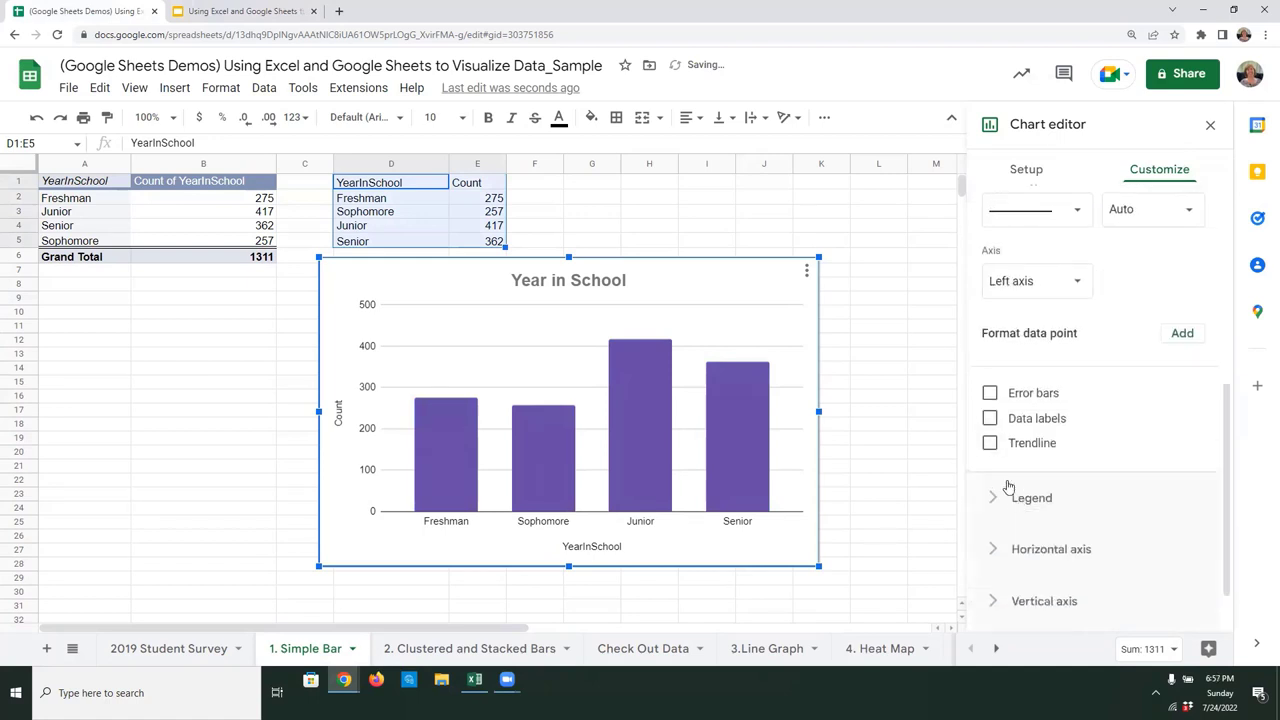
left_click(990, 419)
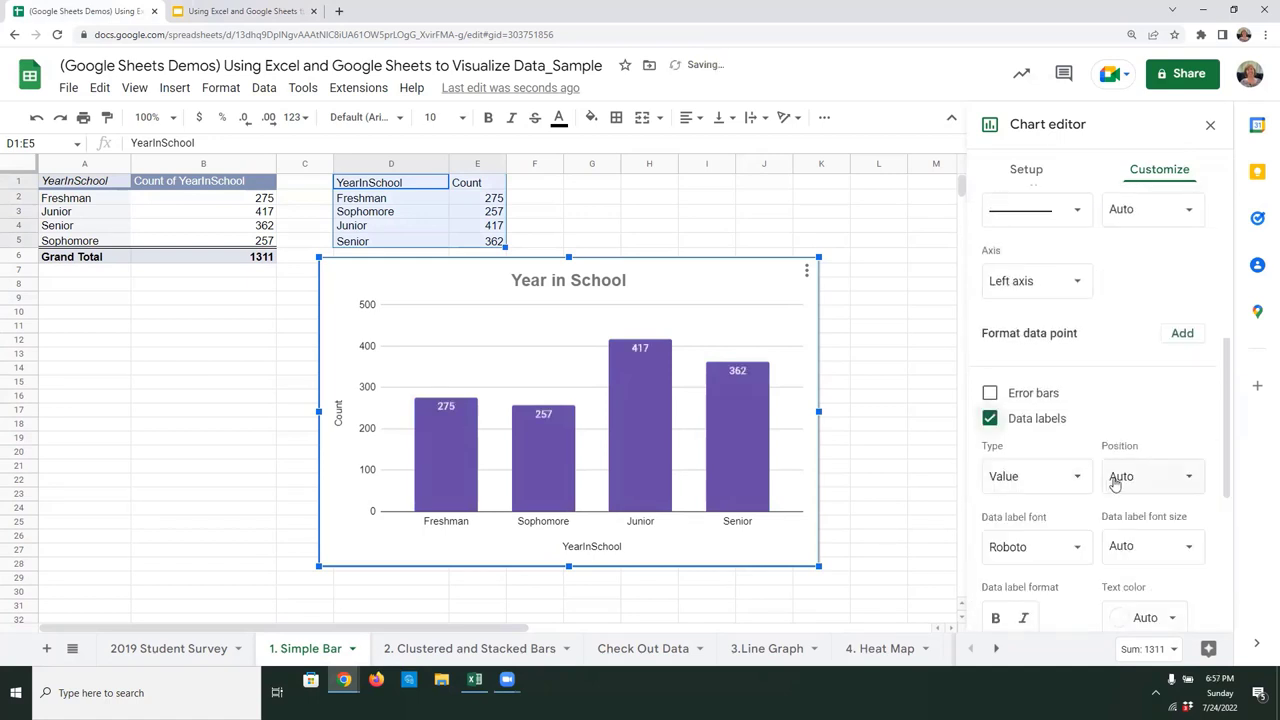
Look through the legend position options for the Year in School chart without changing the setting
scroll(1117, 451, "down", 2)
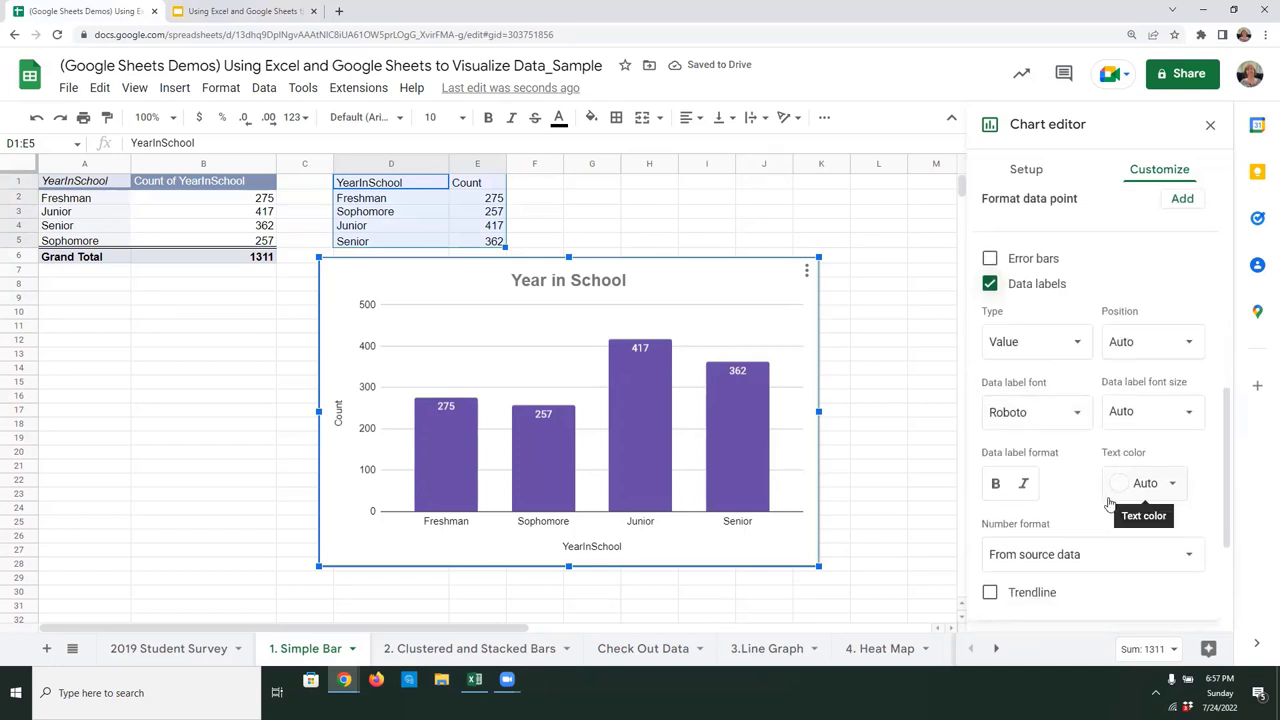
scroll(1100, 500, "down", 3)
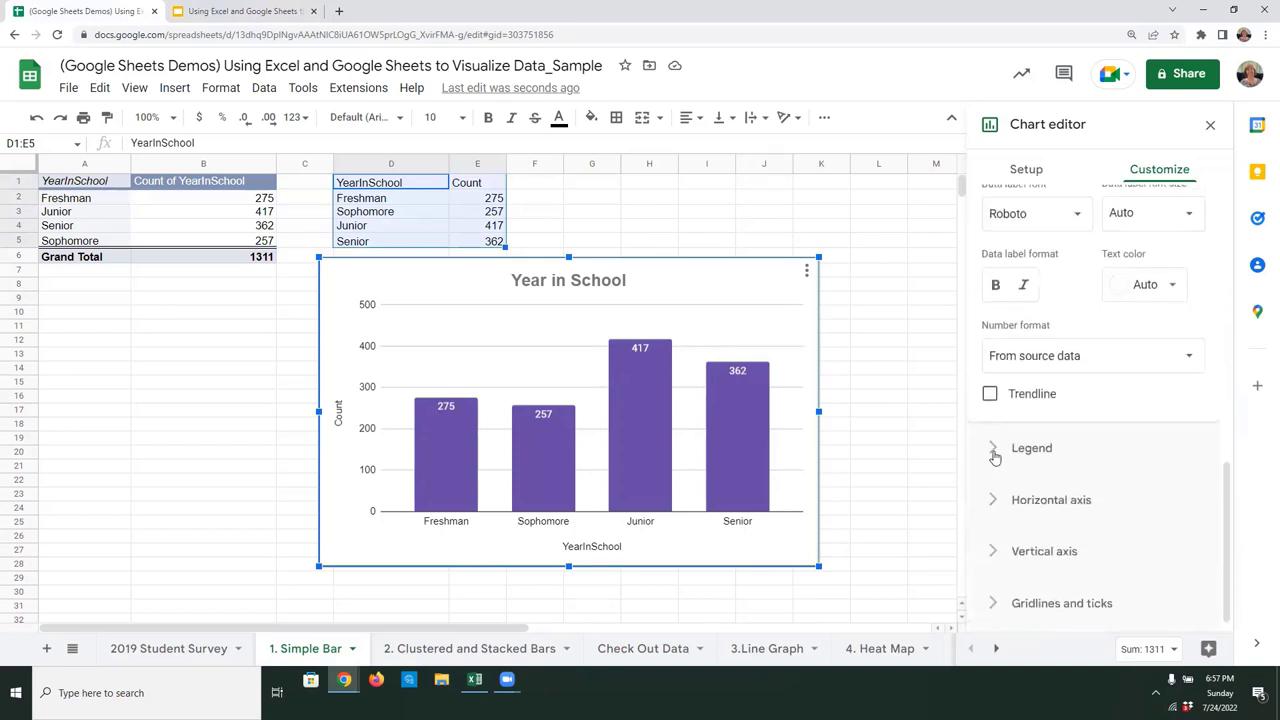
left_click(996, 452)
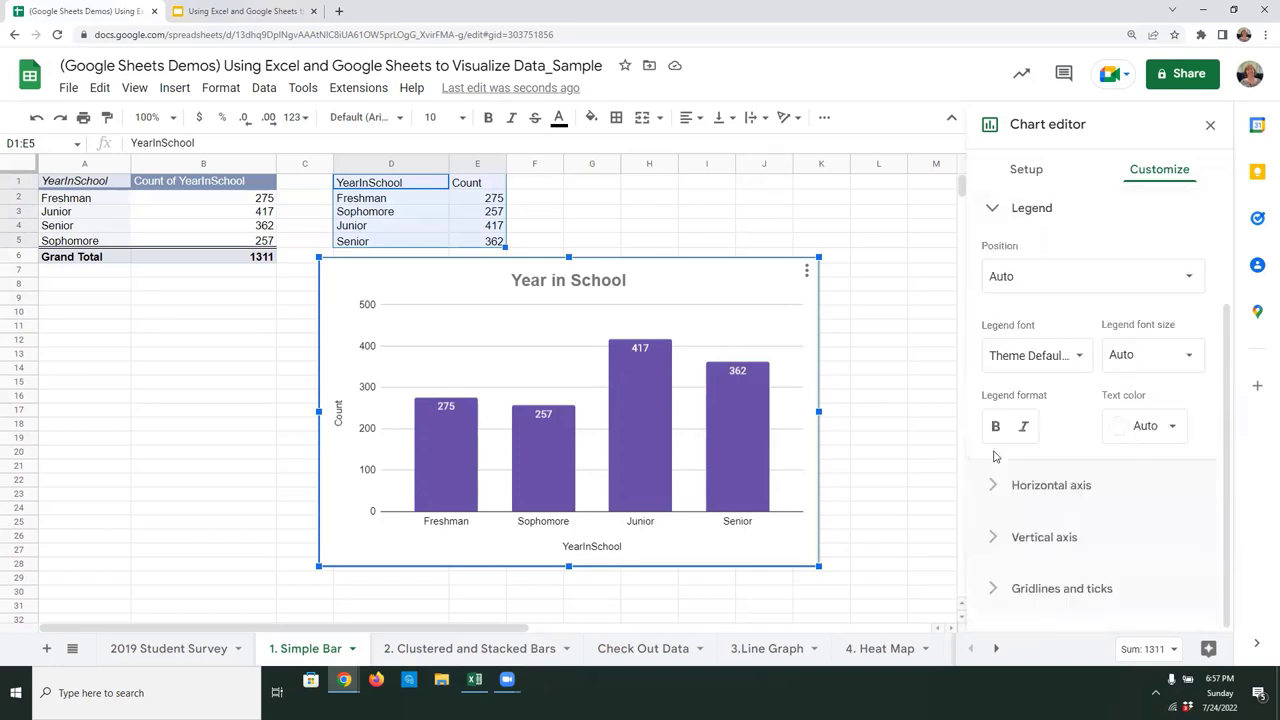
left_click(1016, 281)
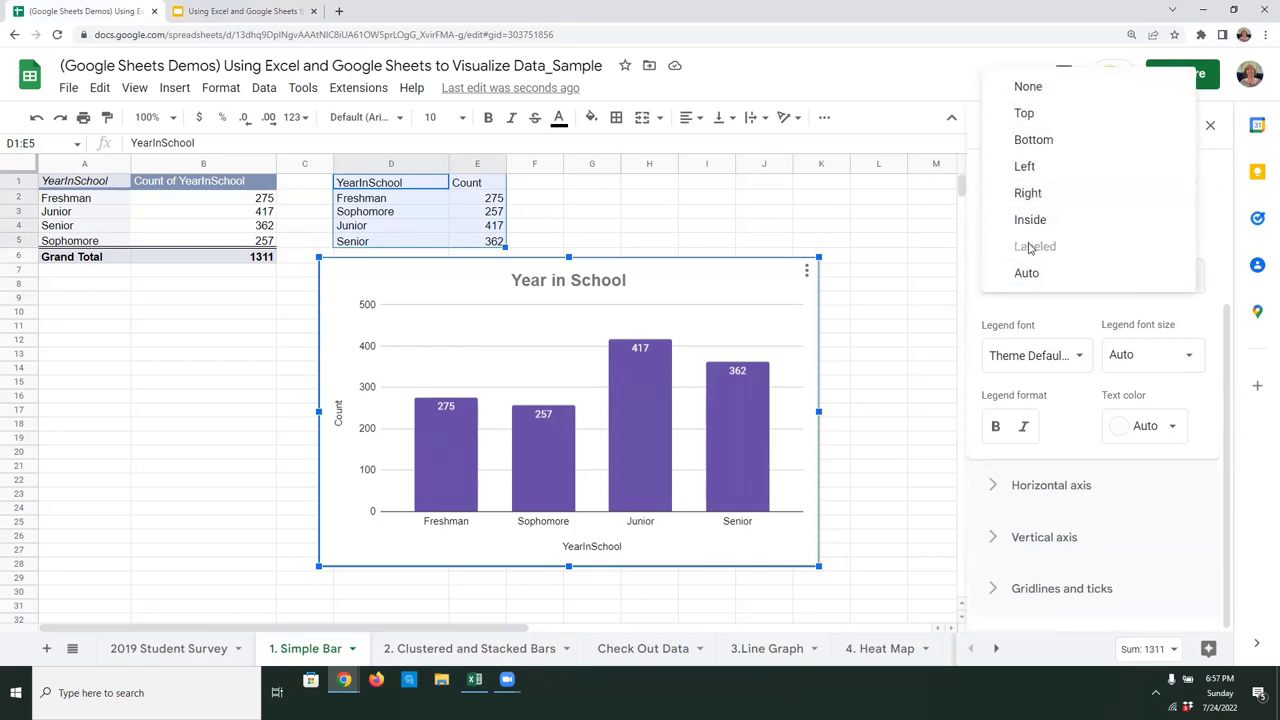
left_click(997, 313)
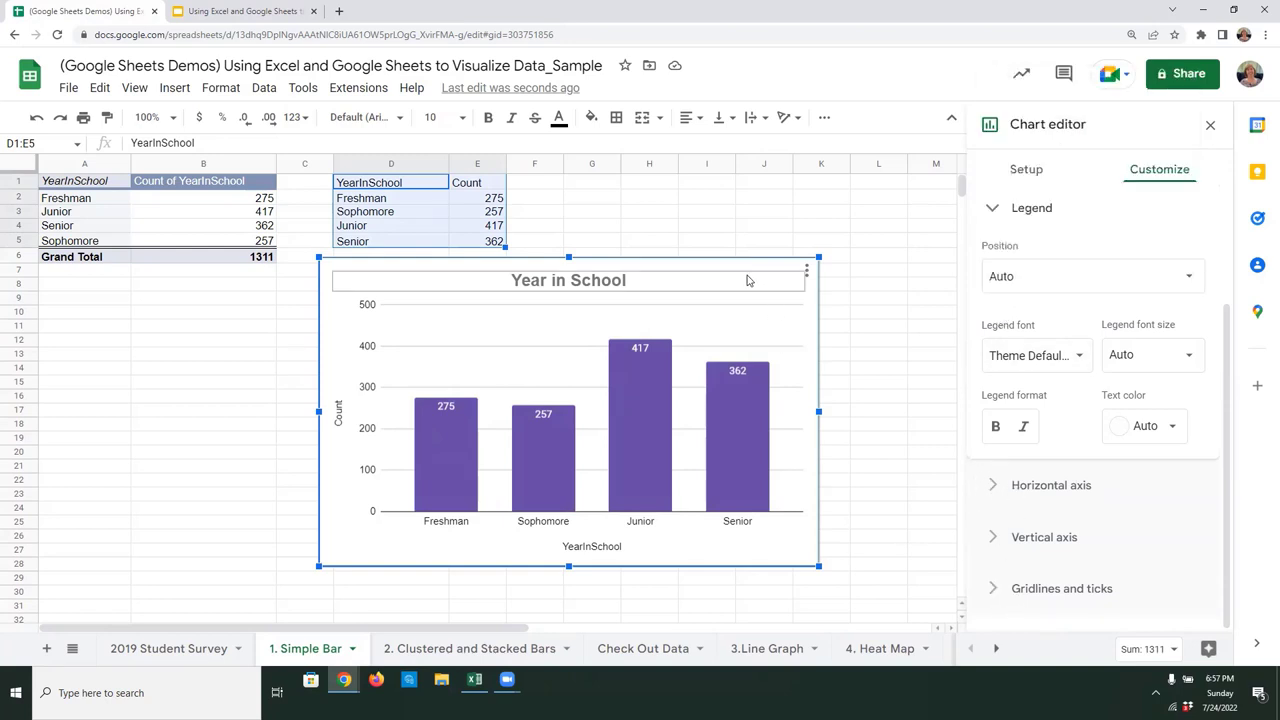
Switch to the Google Slides presentation and show the slideshow at the Tracking Trends over Time with Line Graphs slide
left_click(197, 11)
left_click(1075, 73)
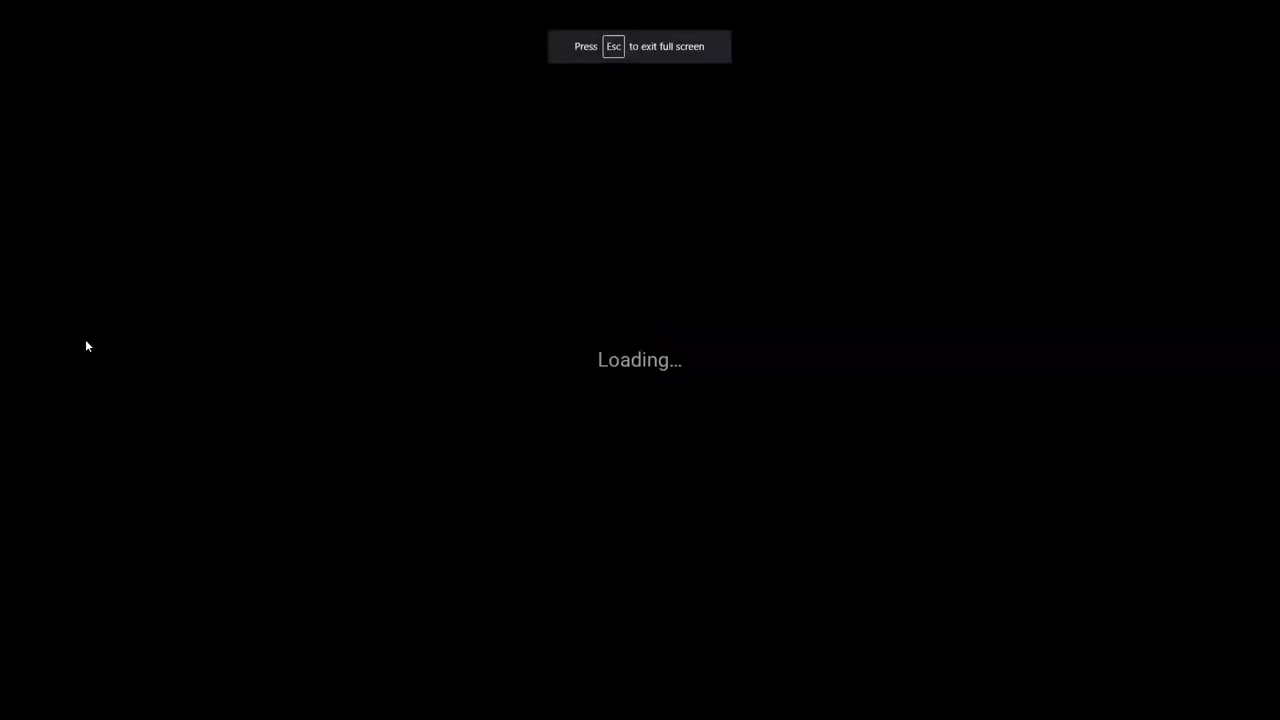
left_click(185, 372)
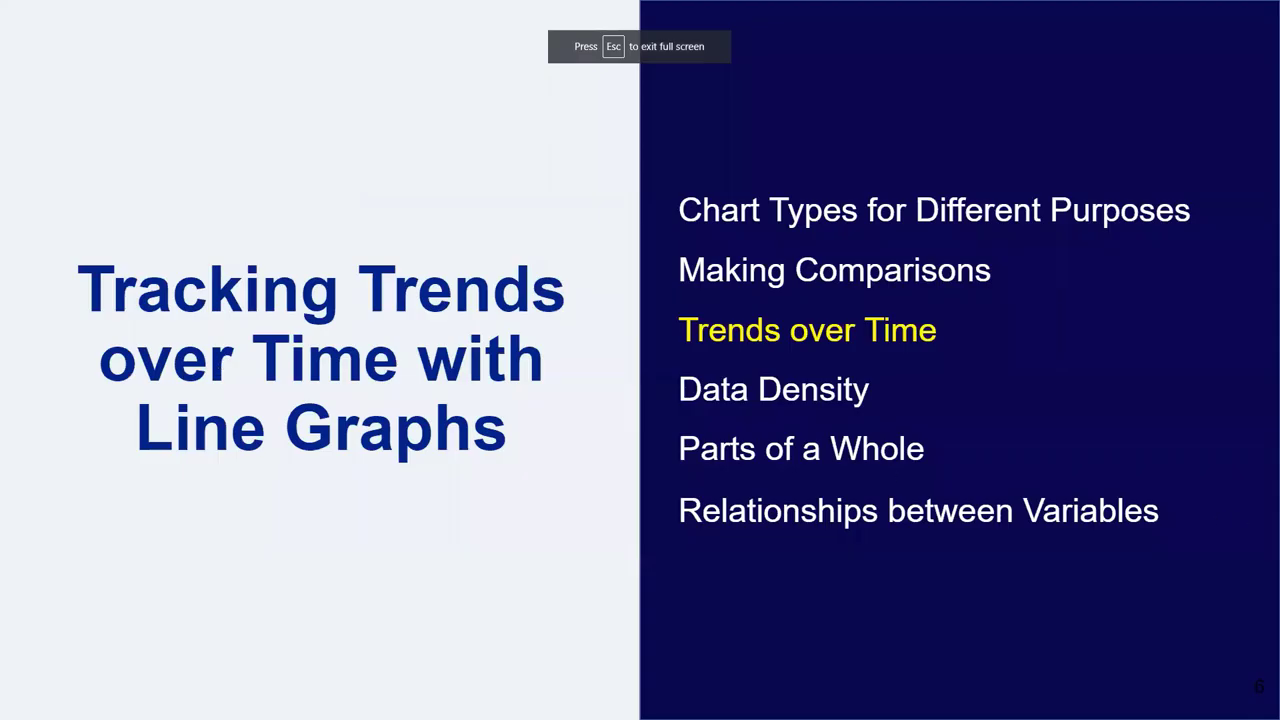
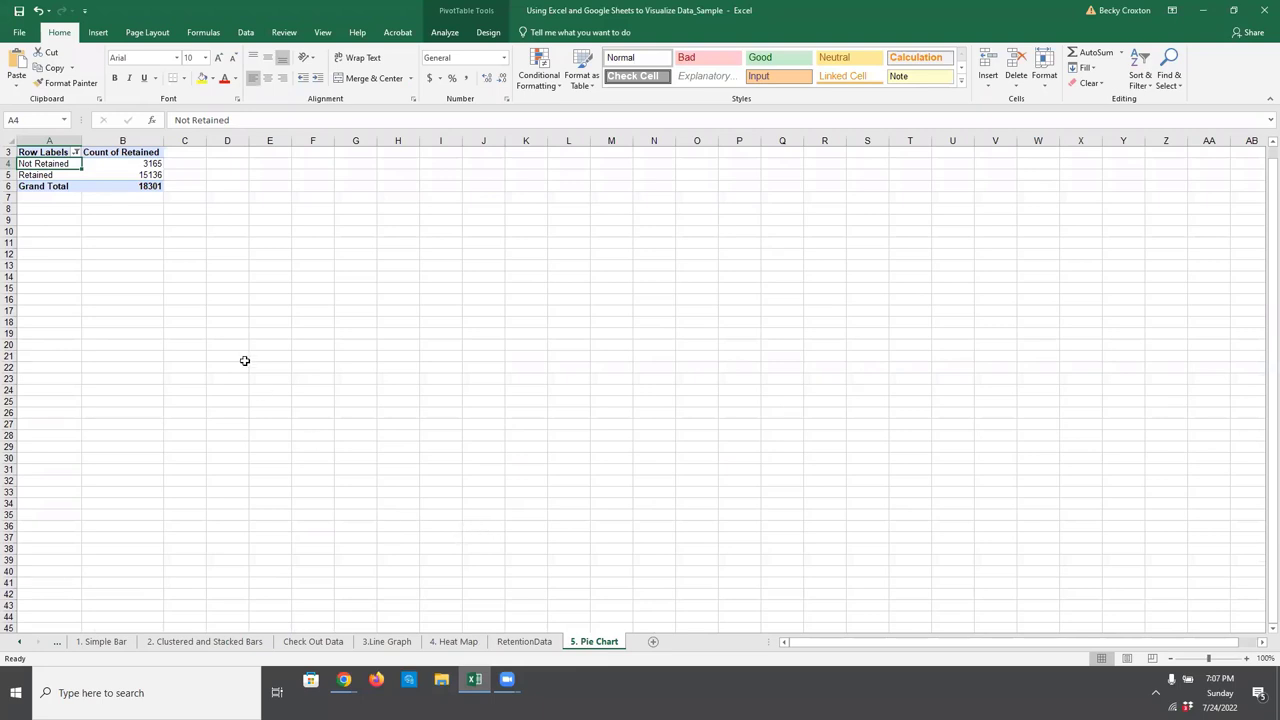
Examine the source data on the RetentionData sheet, up to the ACT / SAT (Standardized) column
left_click(503, 646)
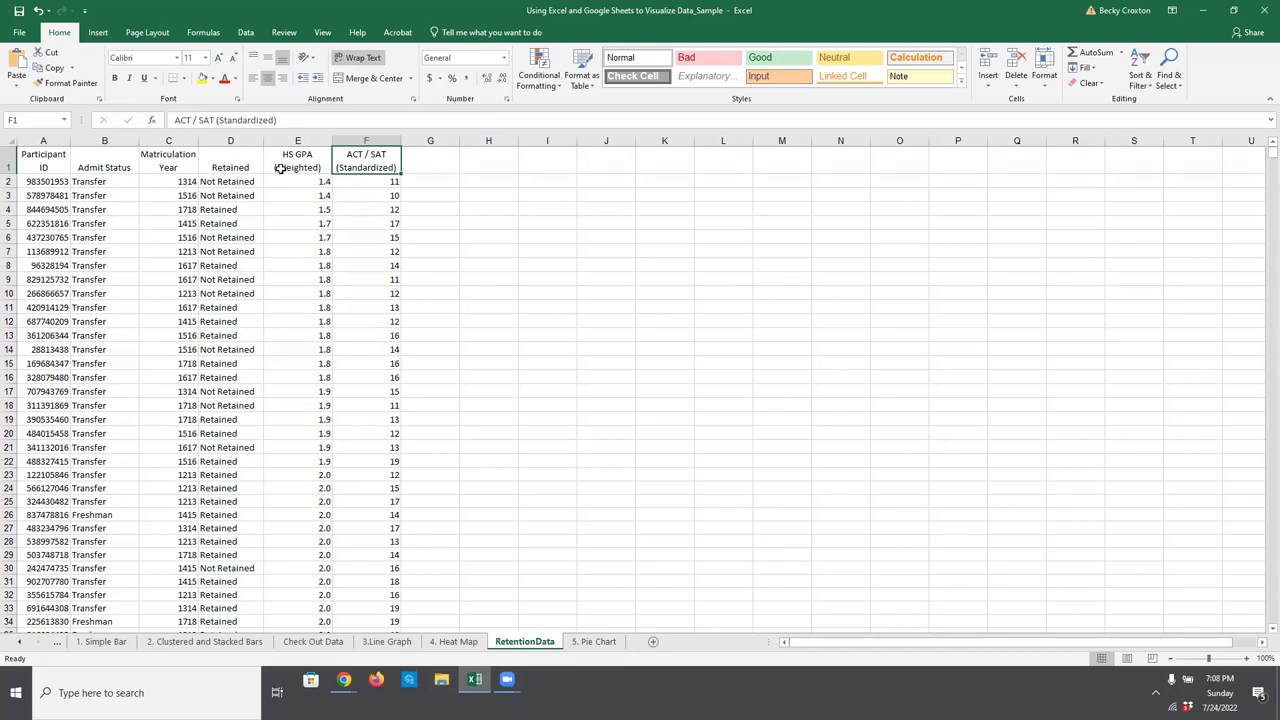
left_click(344, 183)
left_click(365, 167)
Insert a 2-D pie chart from the Count of Retained pivot table on the 5. Pie Chart sheet
left_click(597, 642)
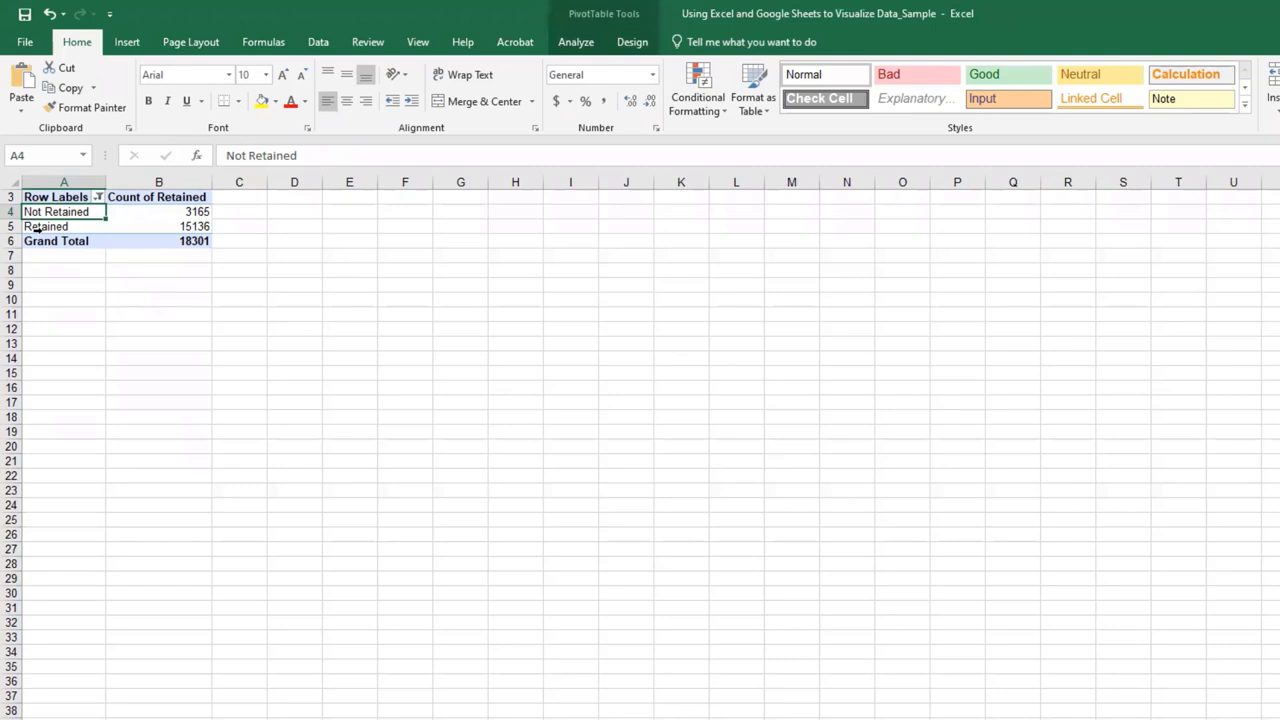
left_click(225, 367)
left_click_drag(60, 212, 60, 226)
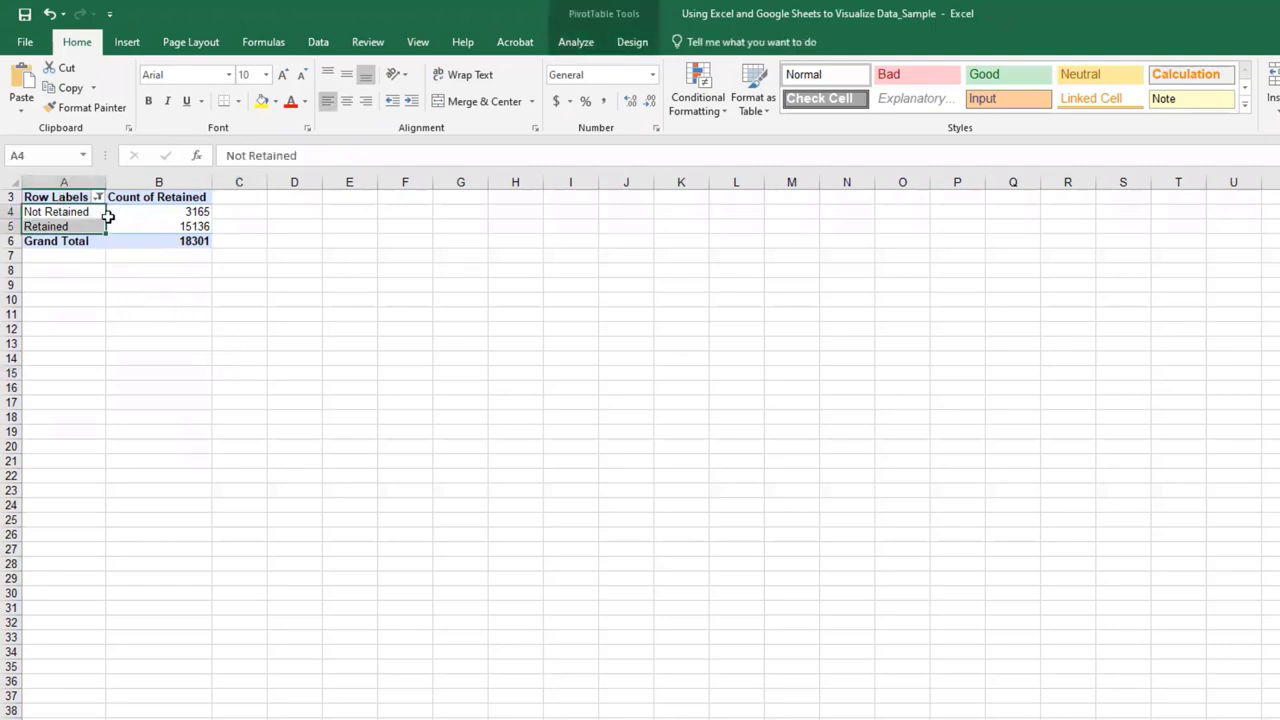
left_click(62, 212)
left_click(126, 46)
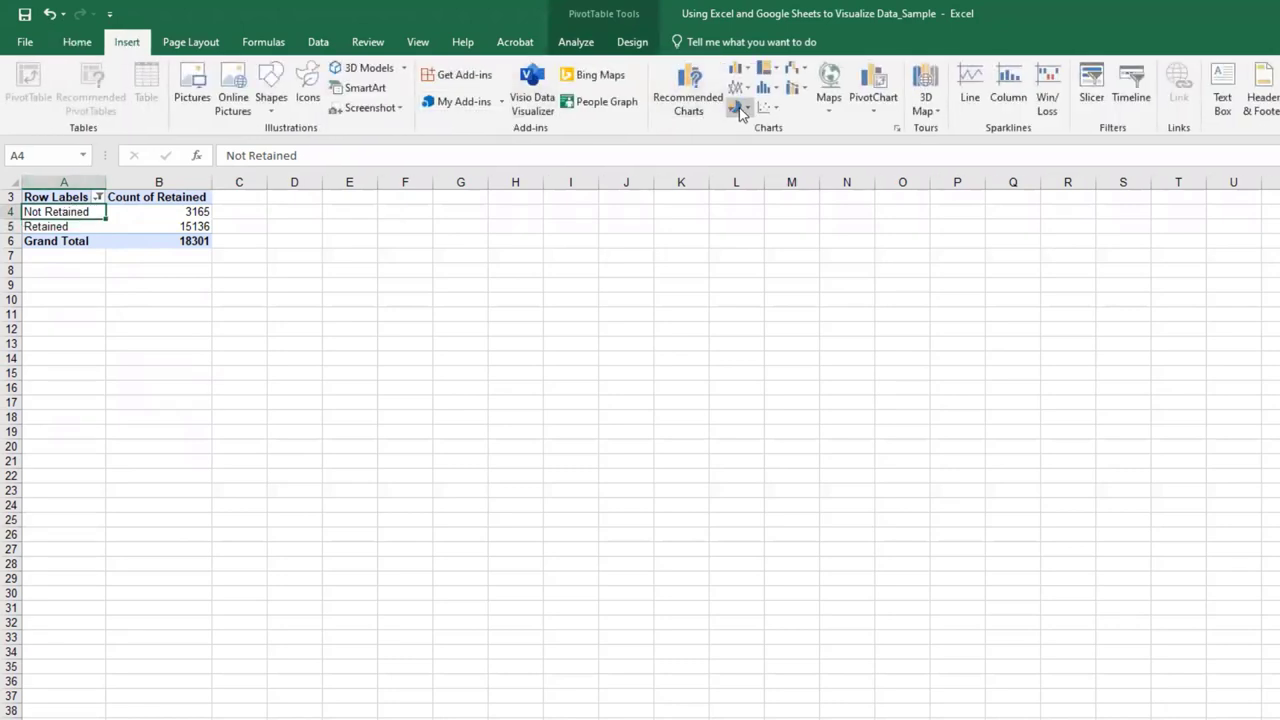
left_click(740, 110)
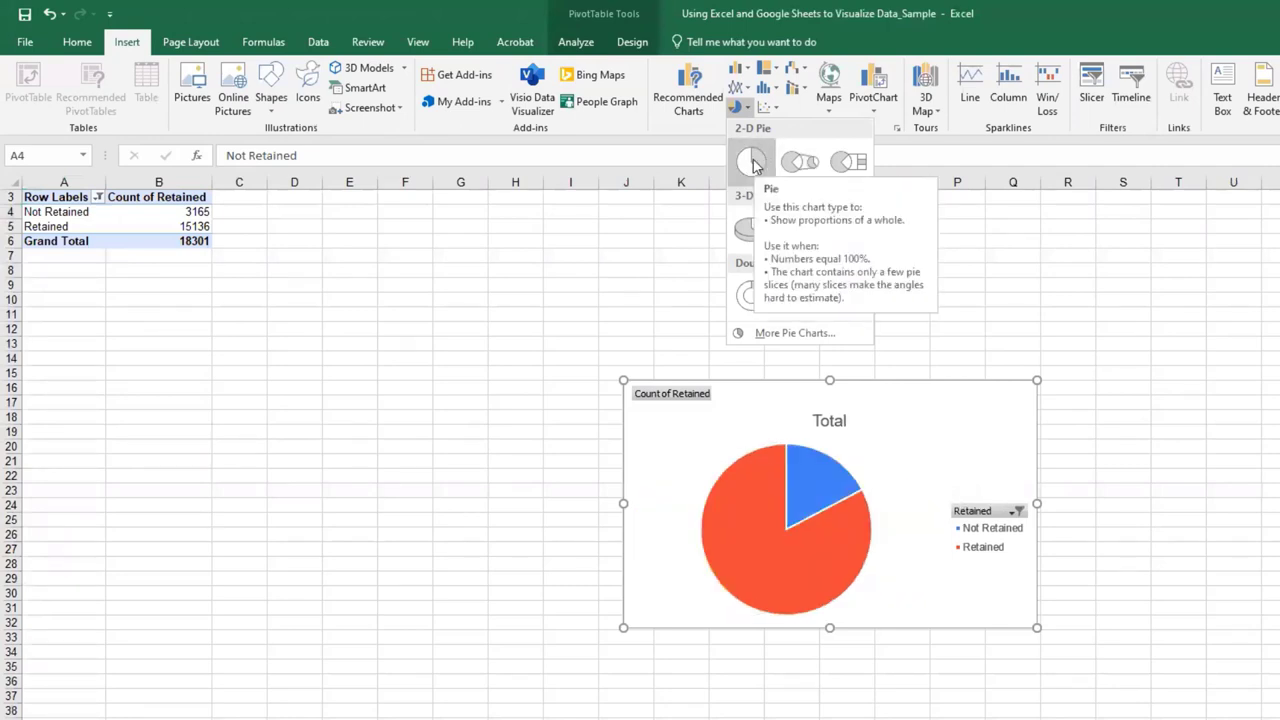
left_click(753, 165)
Place the pie chart over about columns H to Q and rows 3 to 28, and delete its legend
left_click_drag(774, 391, 640, 212)
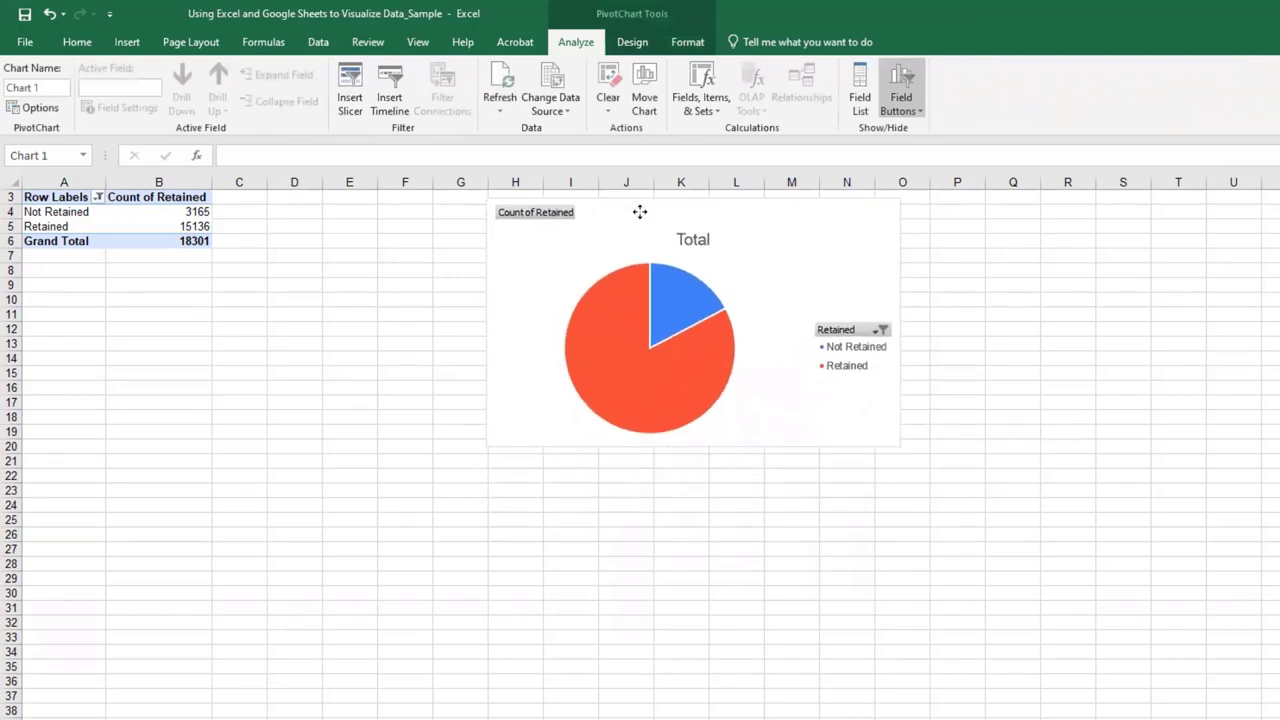
left_click_drag(899, 446, 1001, 565)
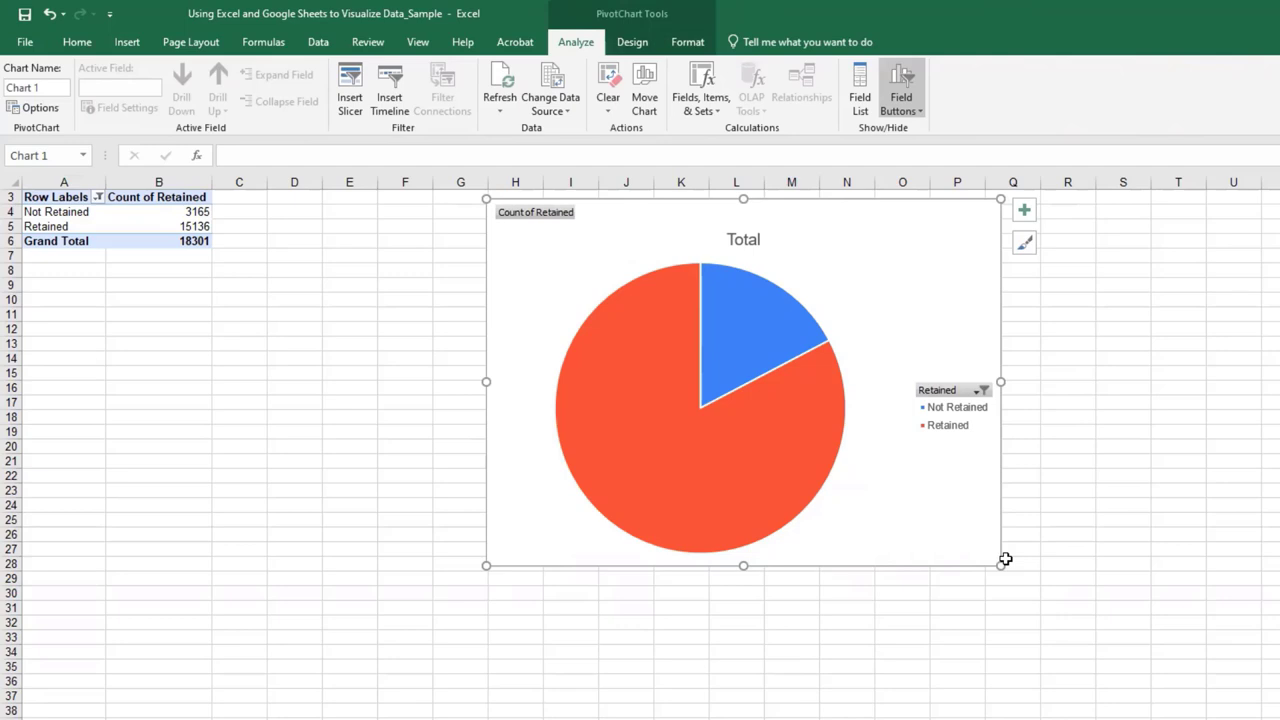
left_click(952, 434)
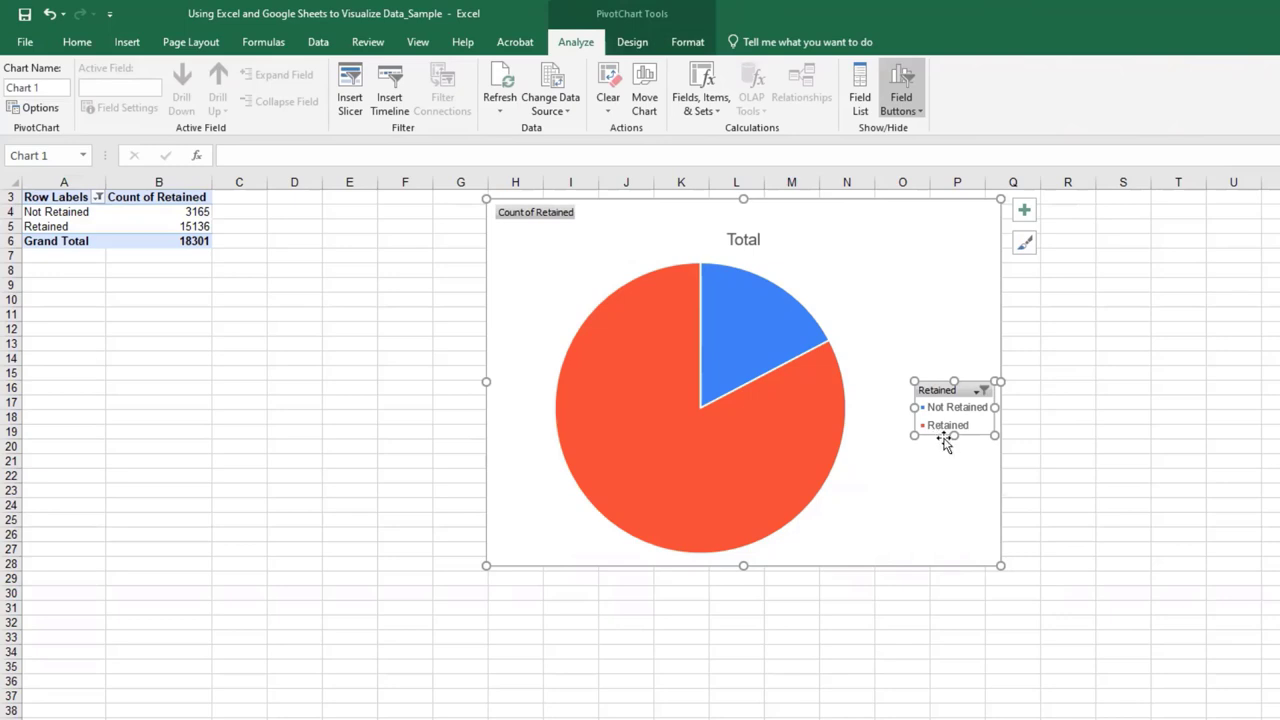
key("Delete")
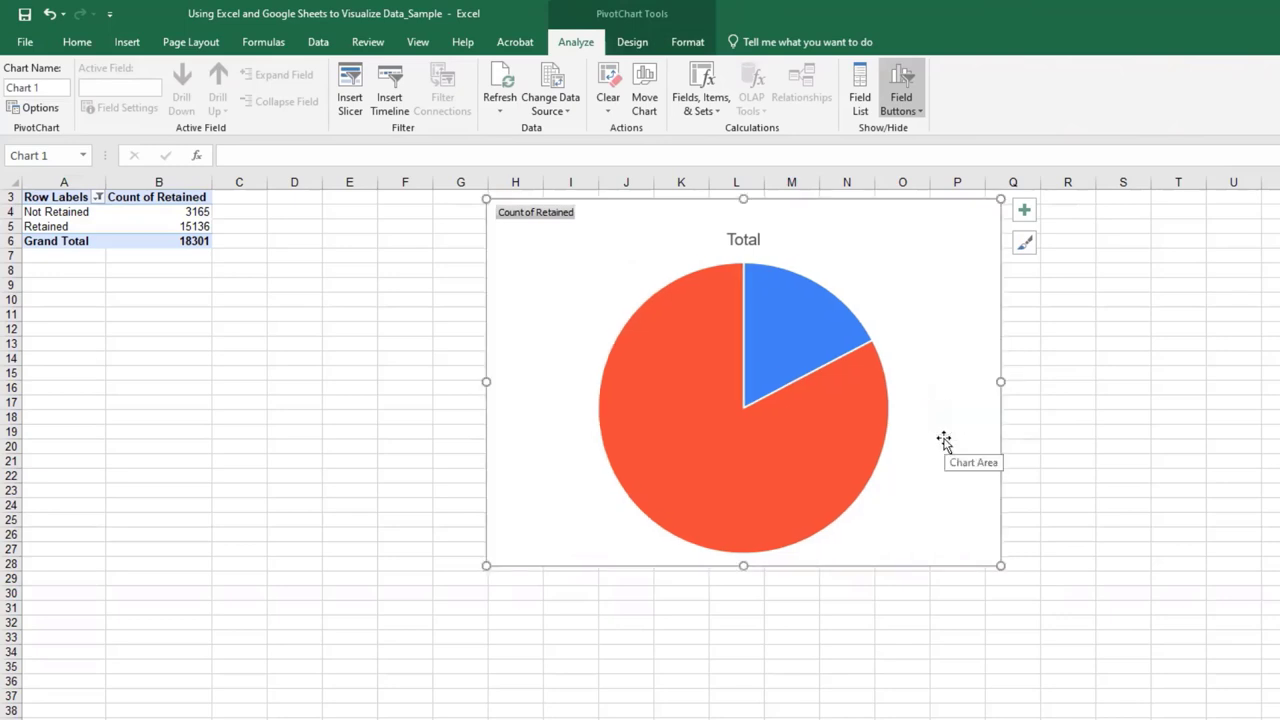
Replace the pie chart's title with "Year 1 to Year 2 Retention"
left_click(750, 244)
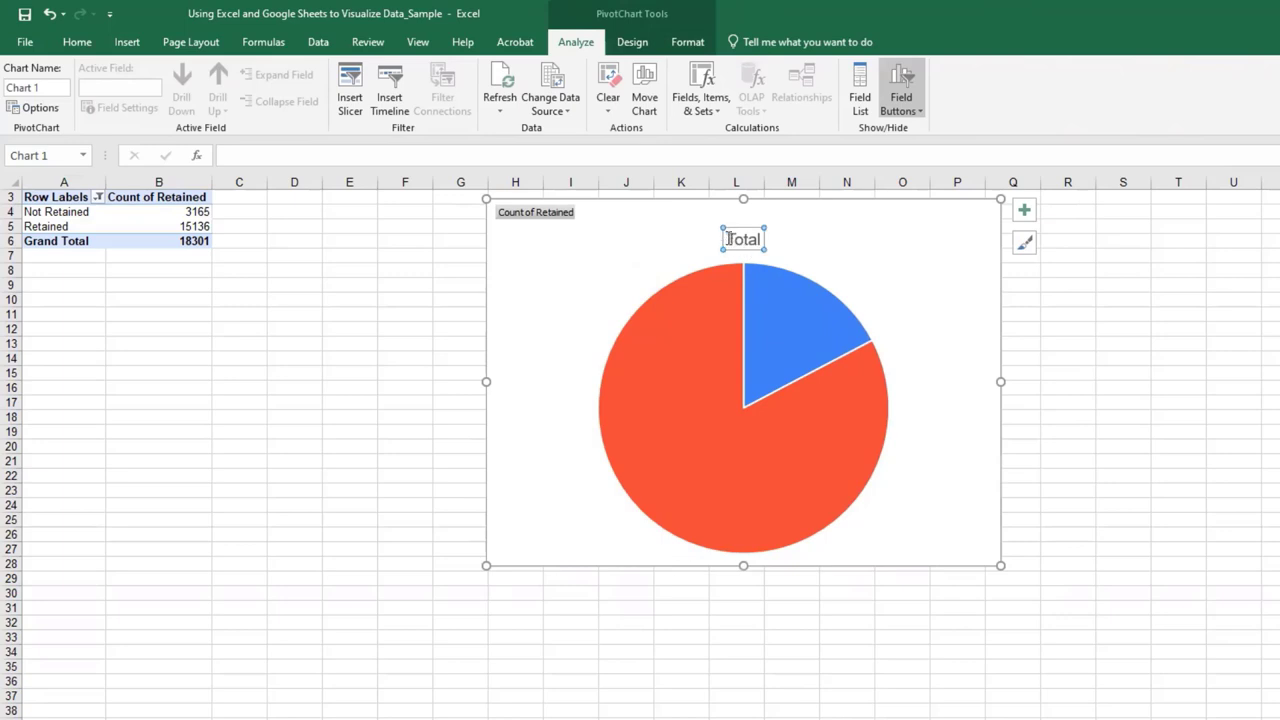
left_click_drag(728, 239, 776, 246)
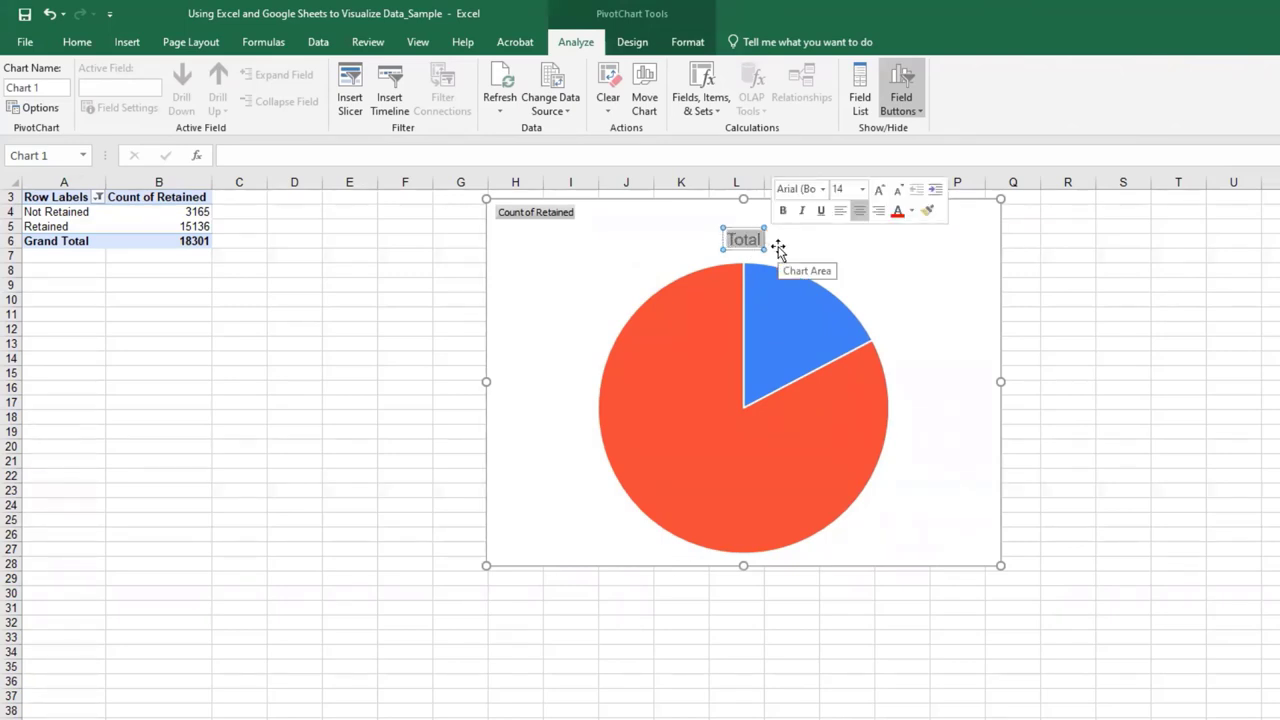
type("Rete")
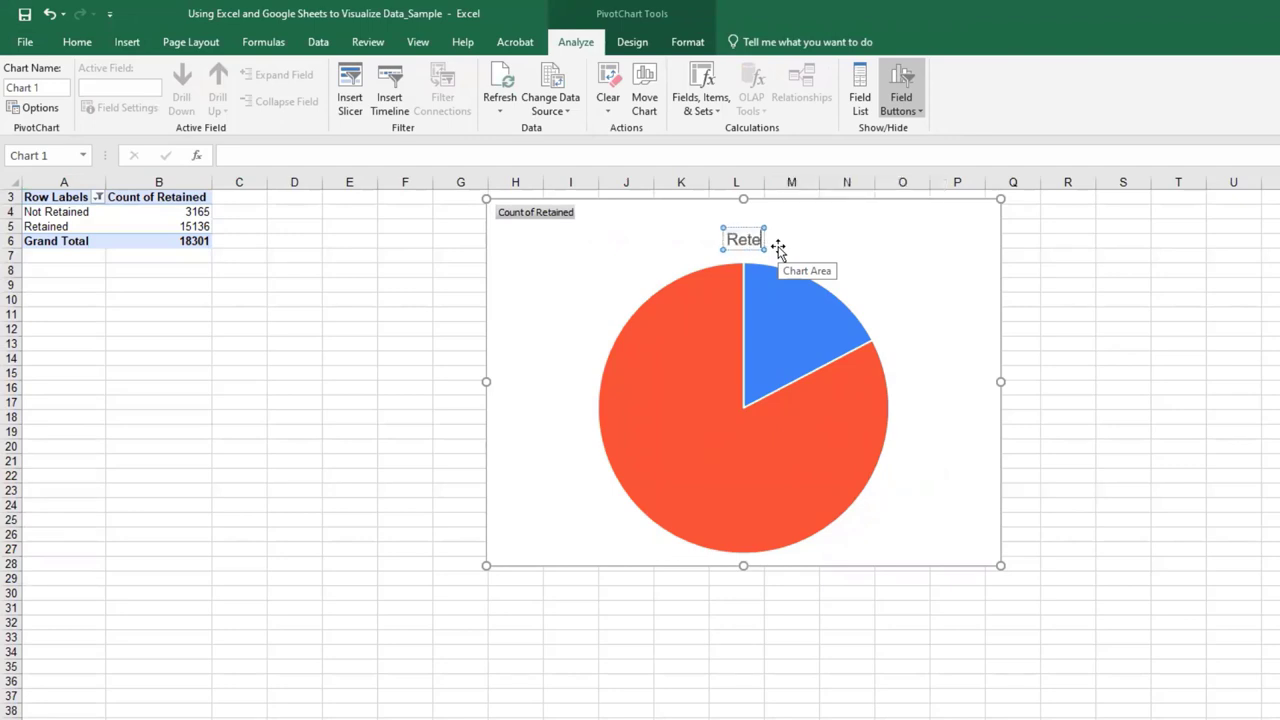
type("ntion STa")
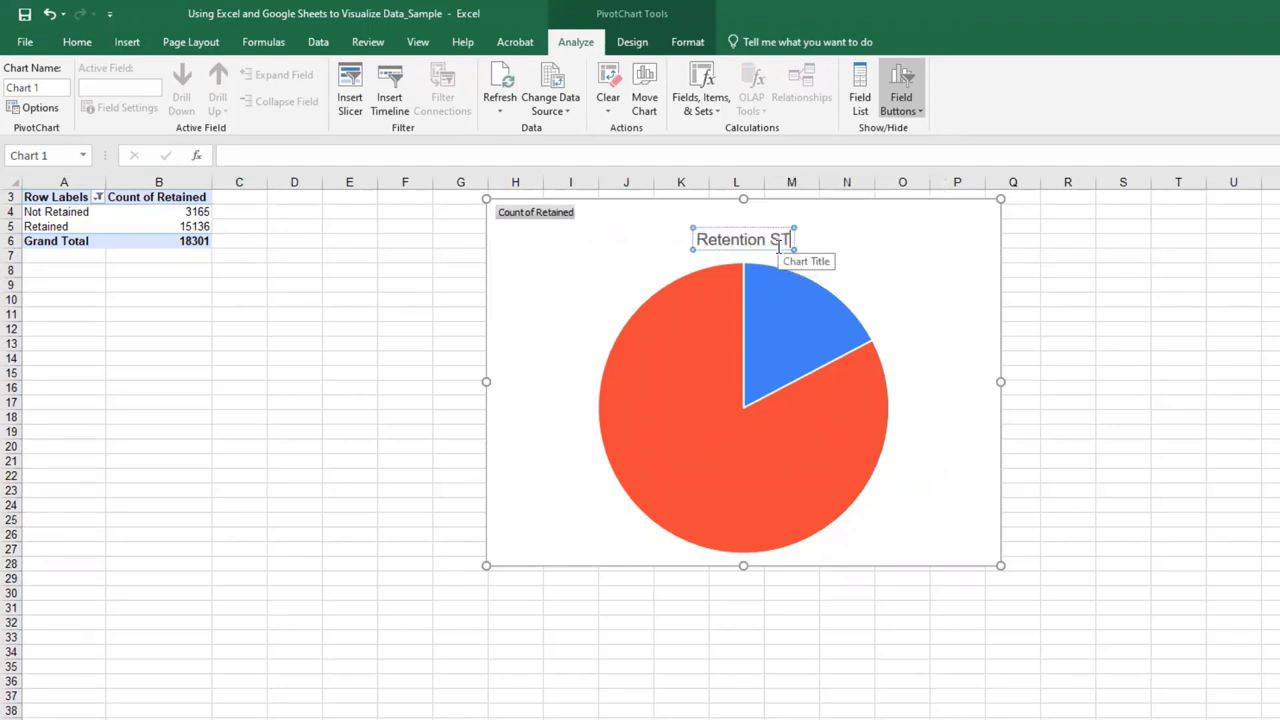
key("BackSpace")
key("BackSpace")
type("tatus amng")
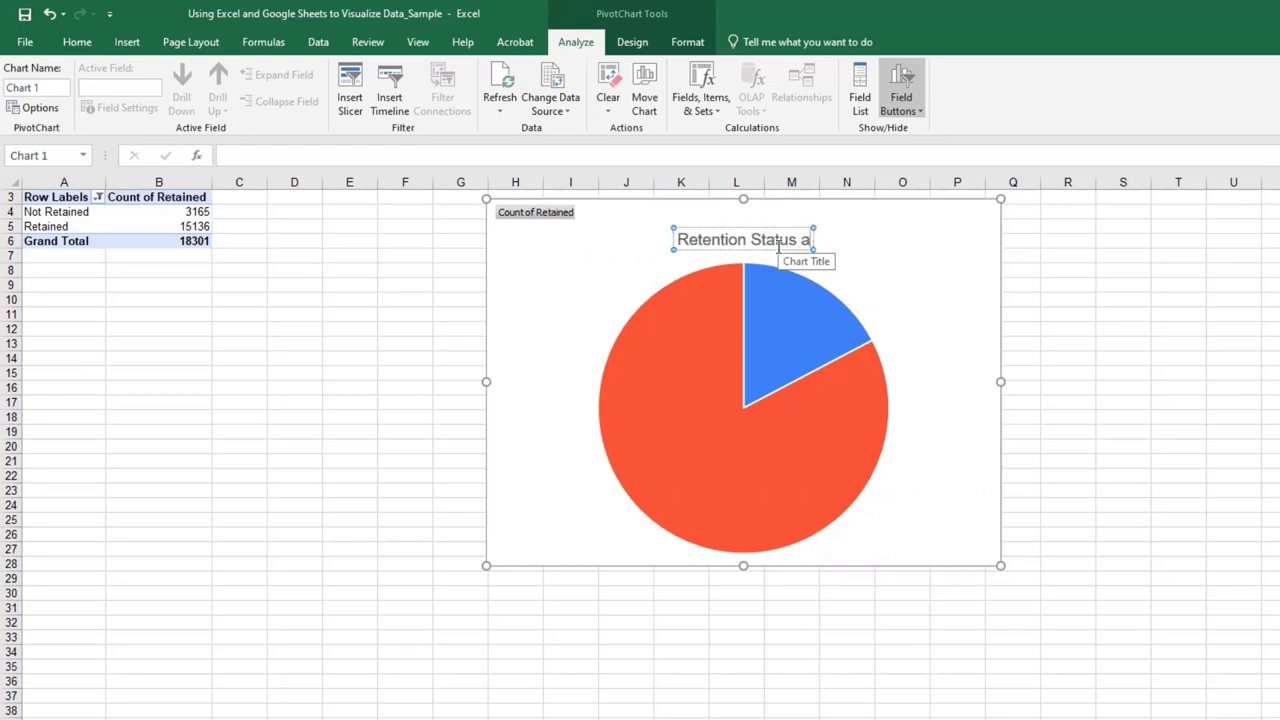
key("BackSpace")
key("BackSpace")
key("BackSpace")
key("BackSpace")
key("BackSpace")
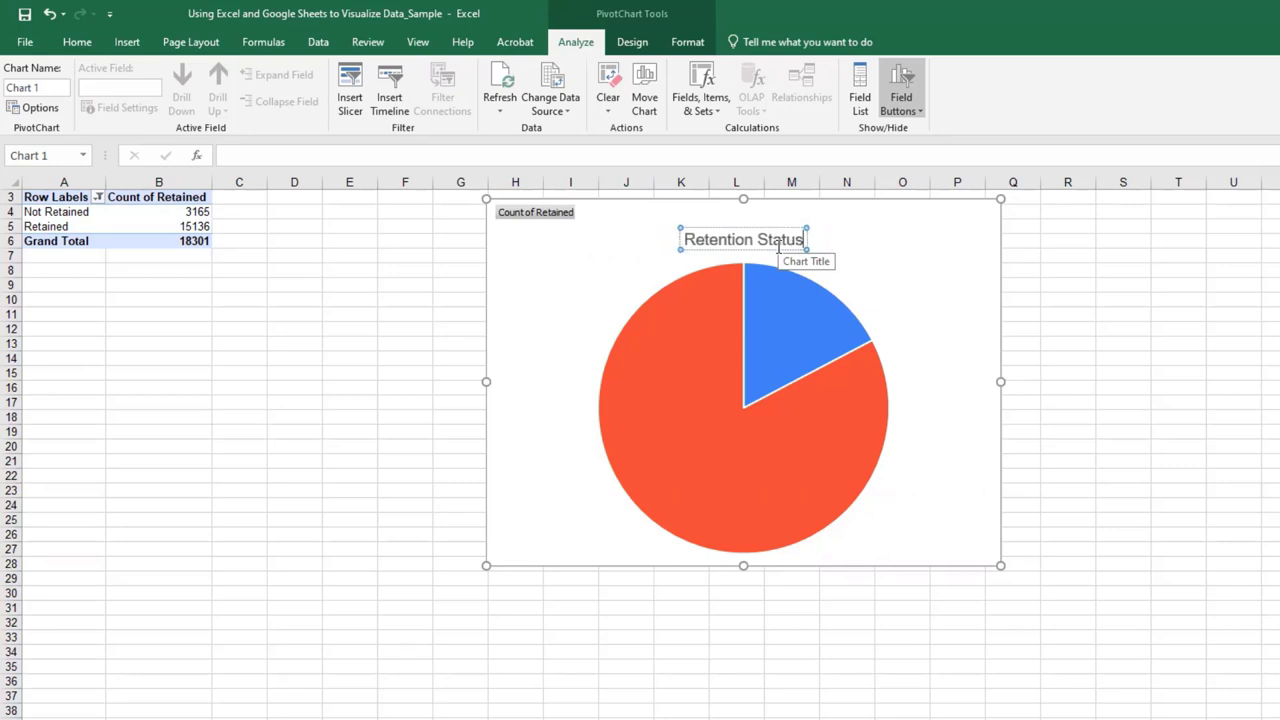
key("BackSpace")
key("BackSpace")
key("BackSpace")
key("BackSpace")
key("BackSpace")
key("BackSpace")
key("BackSpace")
key("BackSpace")
key("BackSpace")
key("BackSpace")
key("BackSpace")
key("BackSpace")
key("BackSpace")
key("BackSpace")
key("BackSpace")
key("BackSpace")
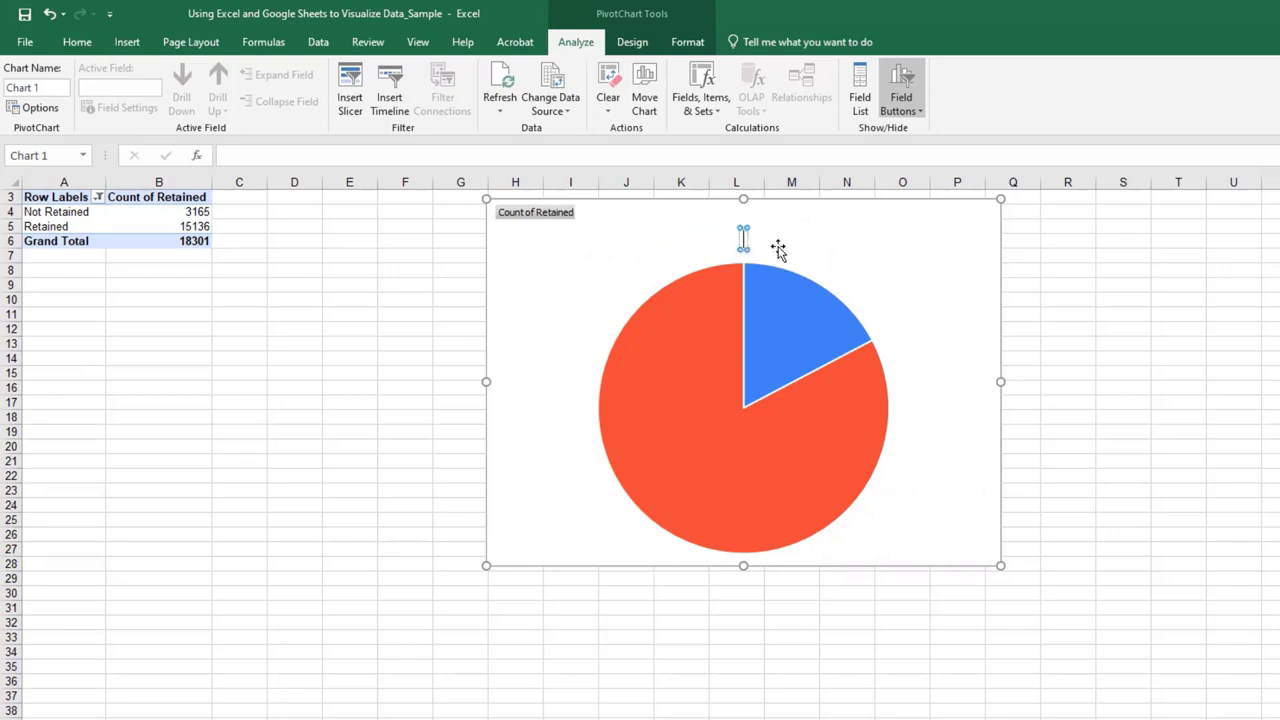
type("Year 1 to yea")
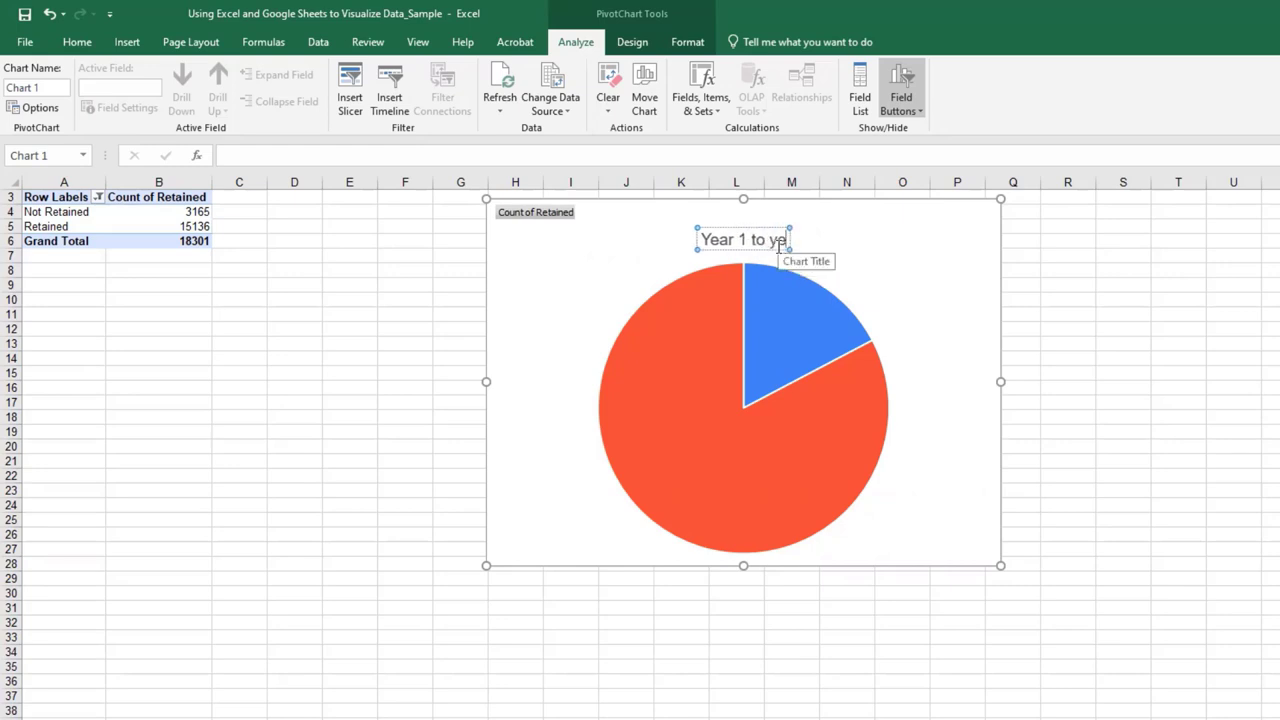
key("BackSpace")
key("BackSpace")
key("BackSpace")
type("Year 2")
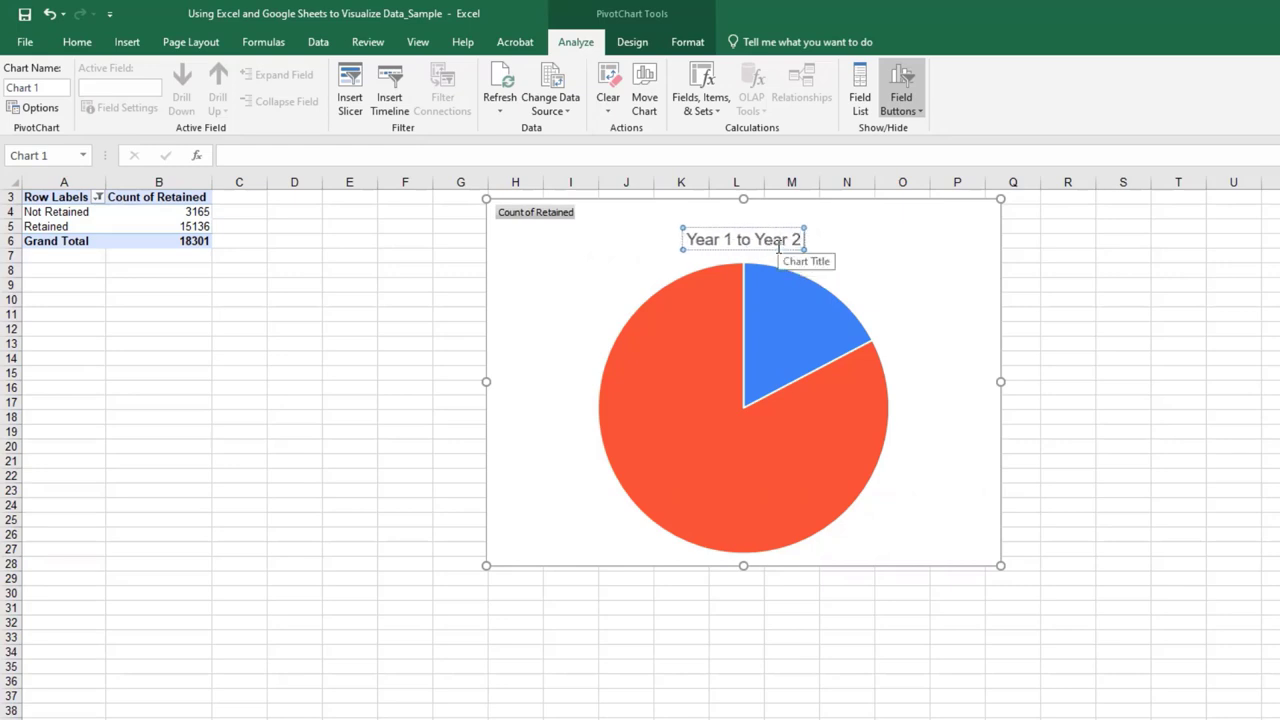
type(" Retention")
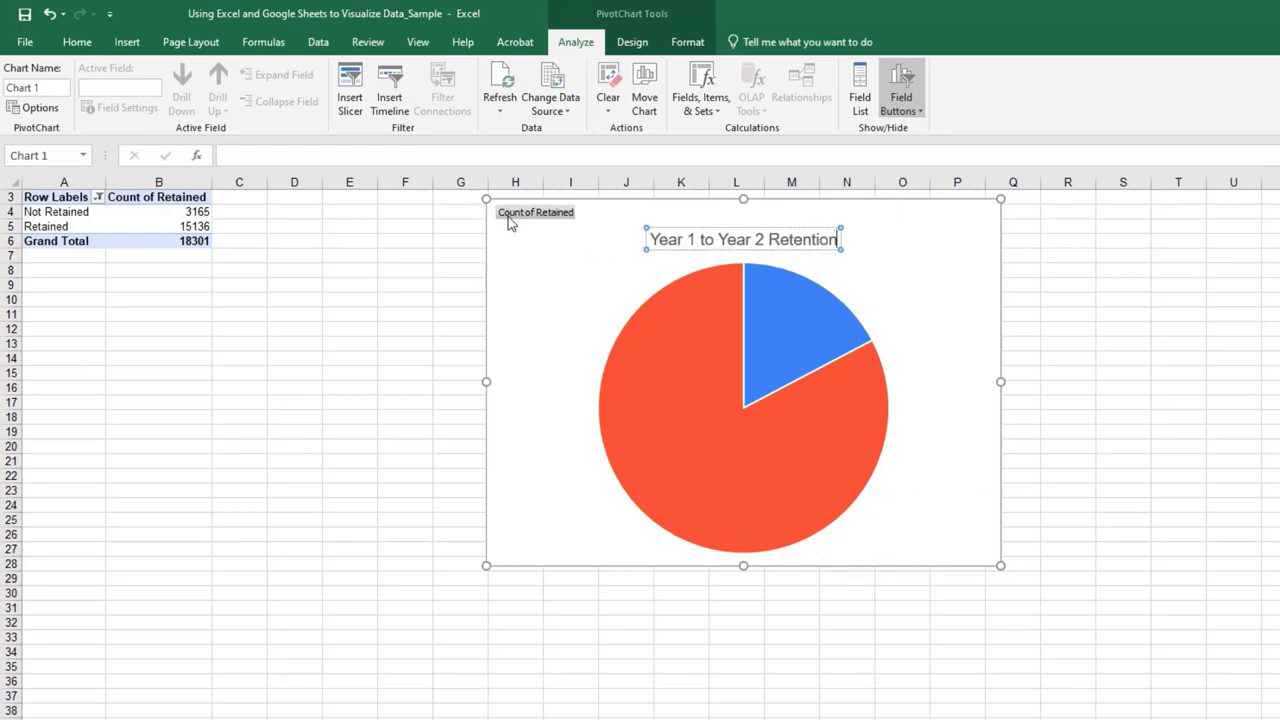
Hide the value field buttons on the pie chart
left_click(510, 214)
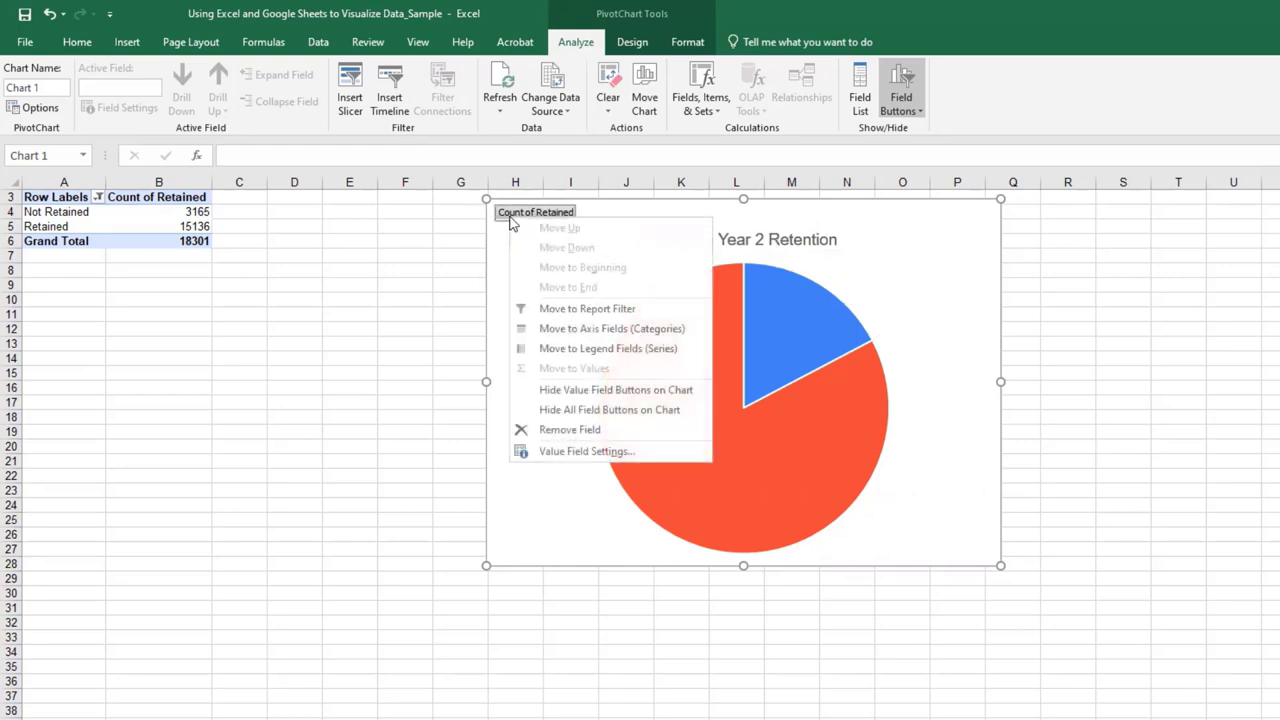
left_click(577, 390)
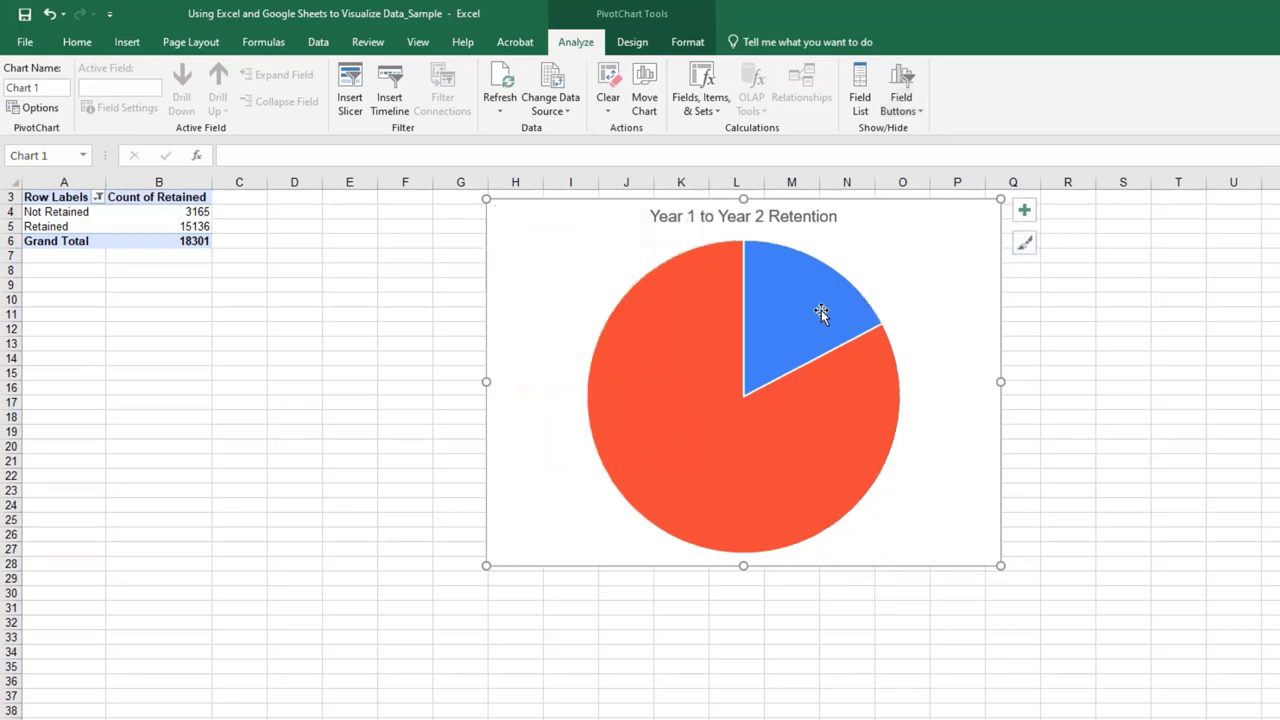
Add data labels to the retention pie chart showing category name, value and percentage, with leader lines
left_click(1022, 211)
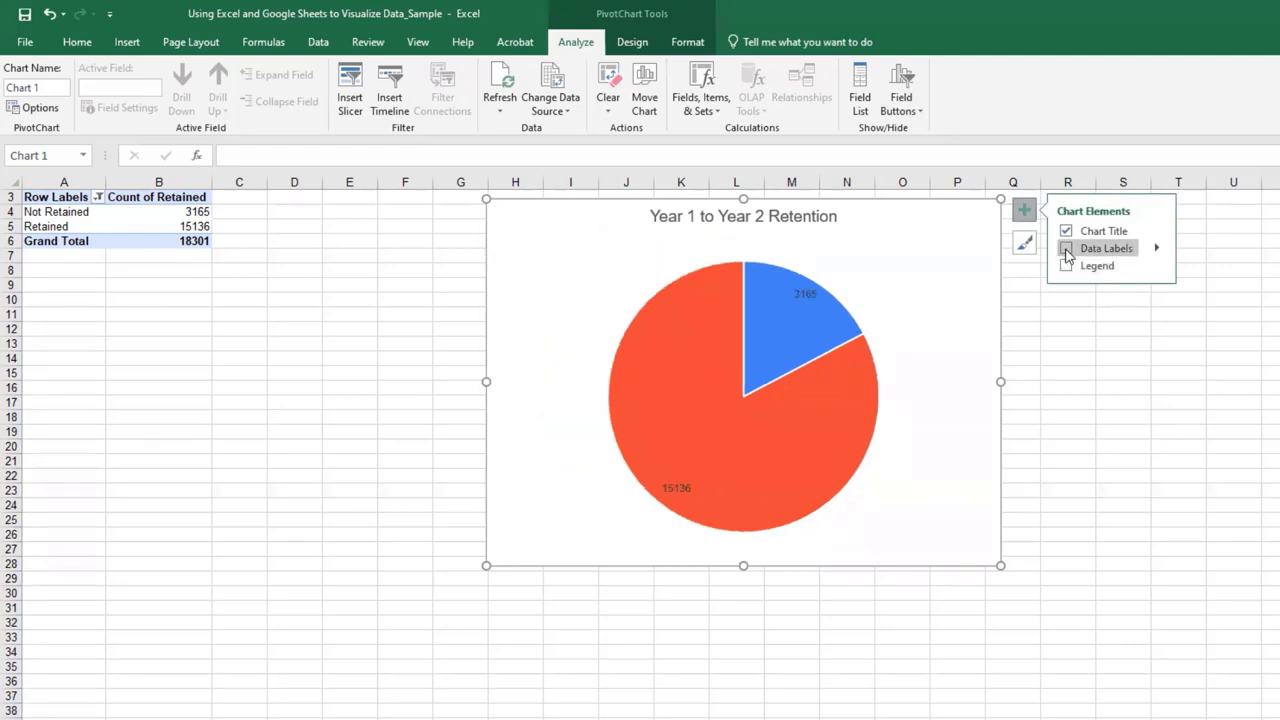
left_click(1157, 250)
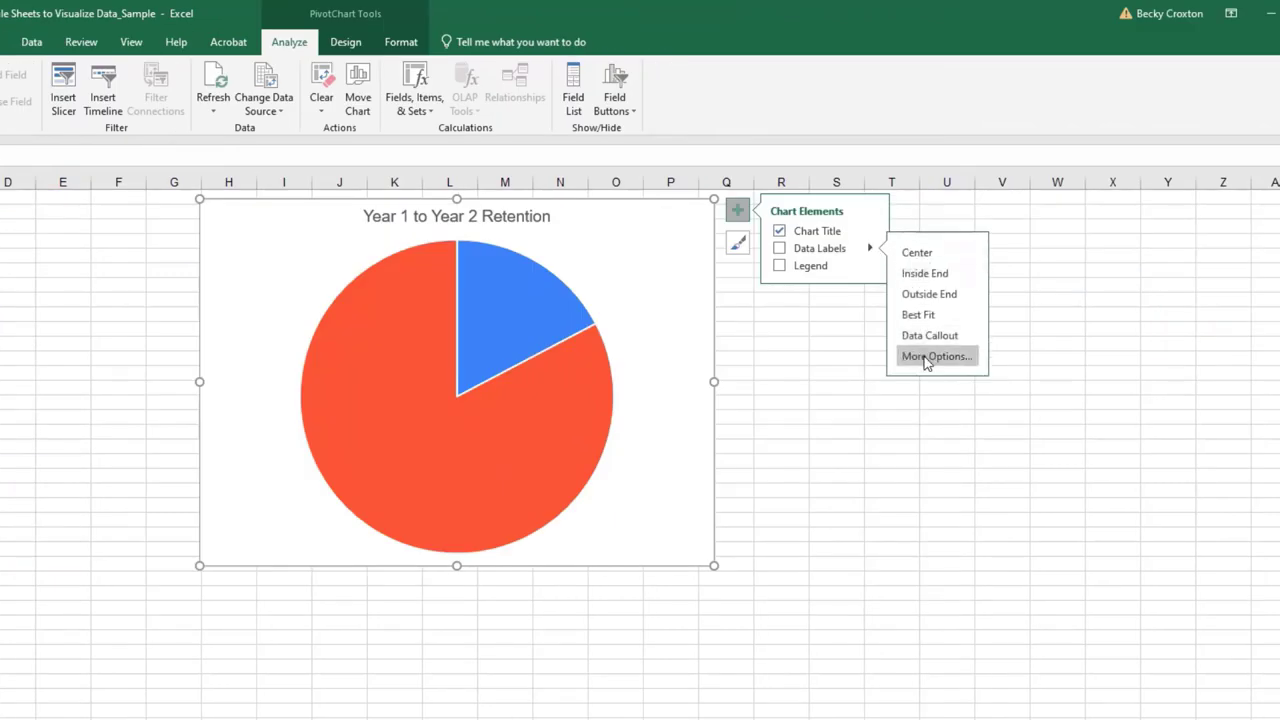
left_click(926, 358)
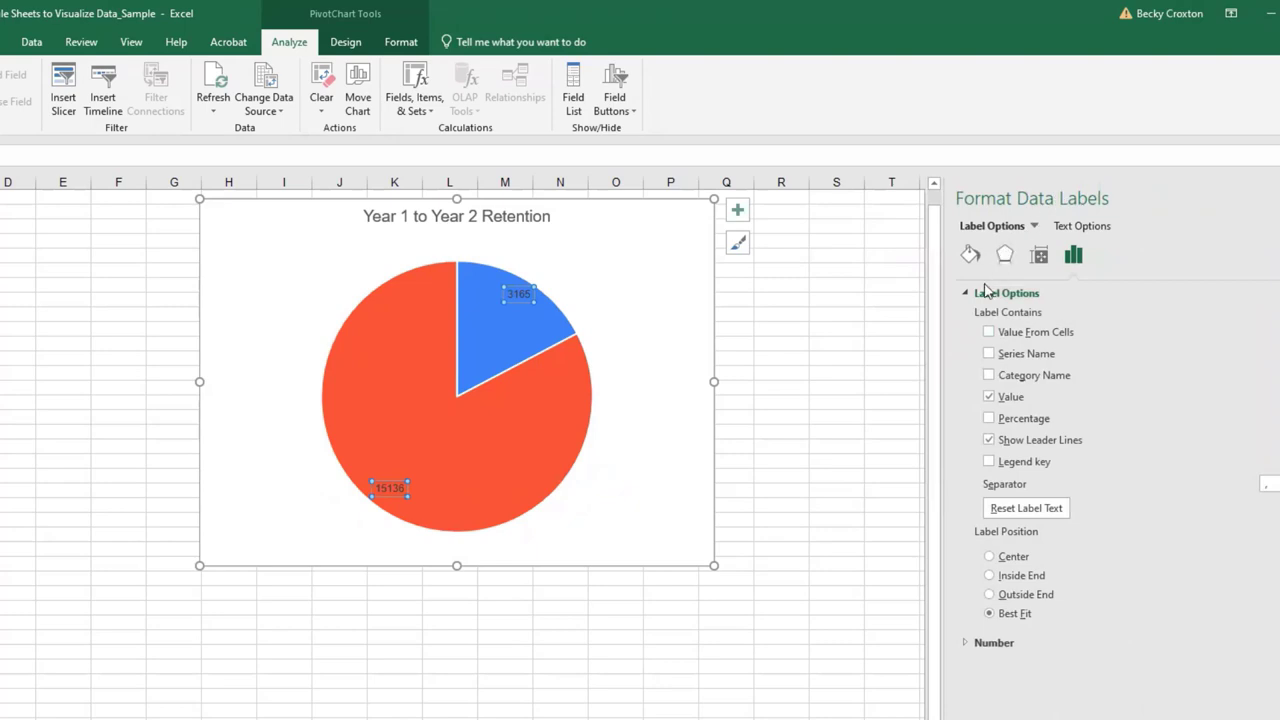
left_click(990, 375)
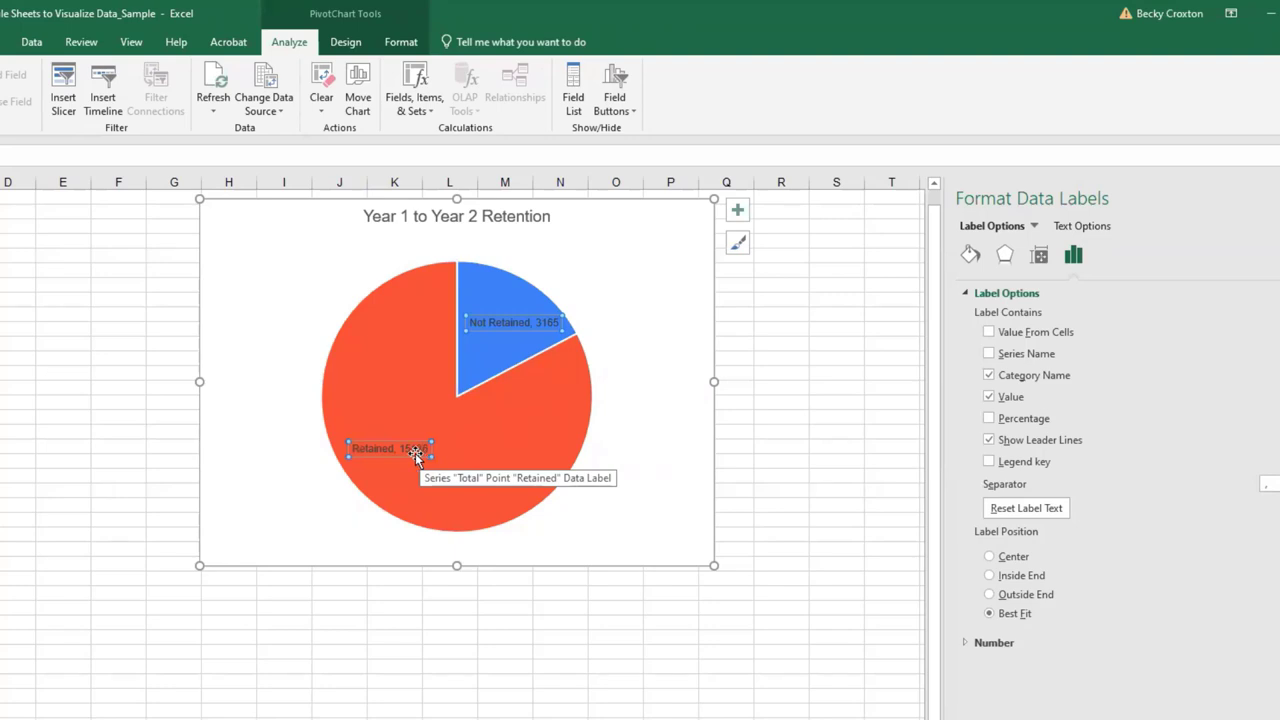
left_click(988, 419)
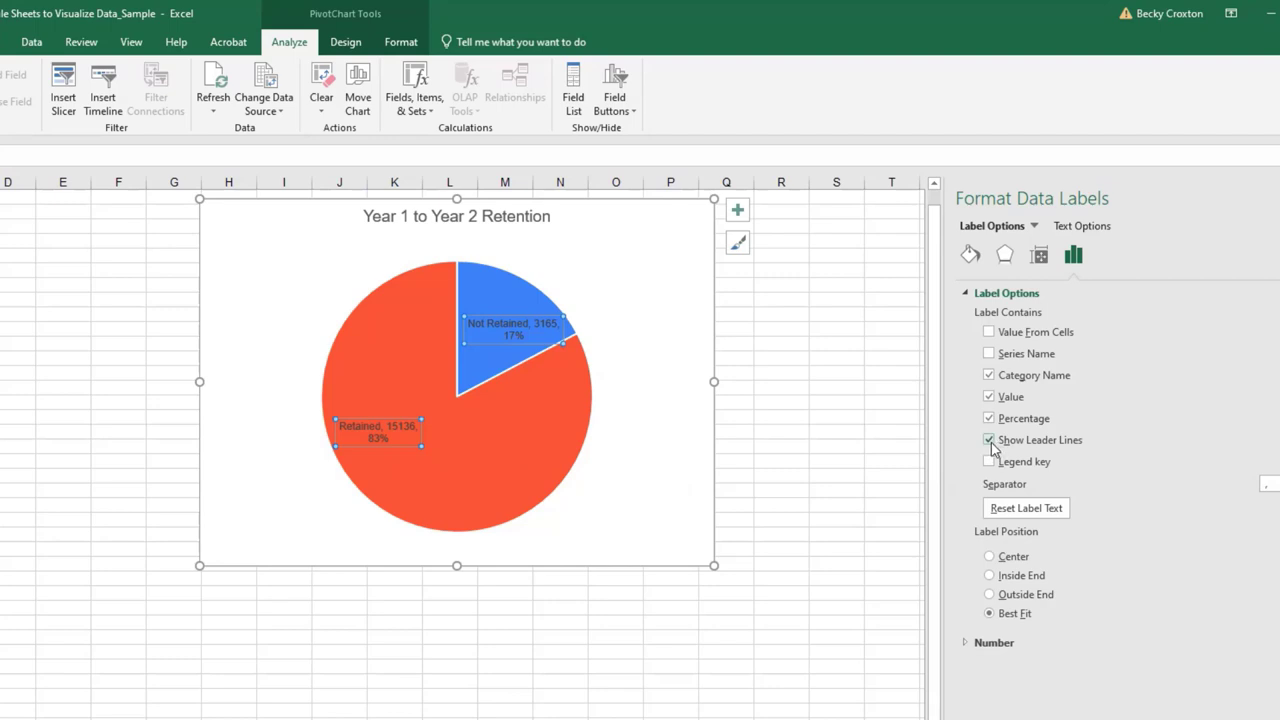
Move the Not Retained and Retained data labels outside the pie, each beside its own slice
left_click(609, 330)
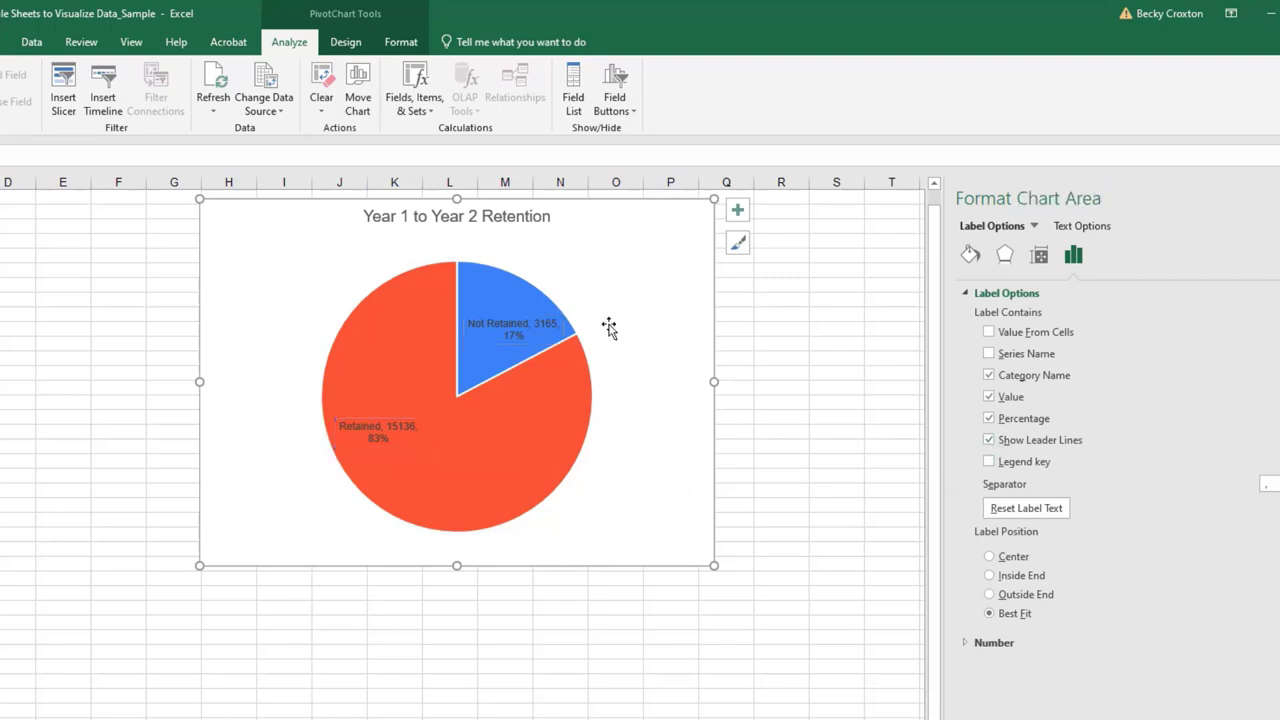
left_click(497, 343)
left_click_drag(497, 343, 568, 317)
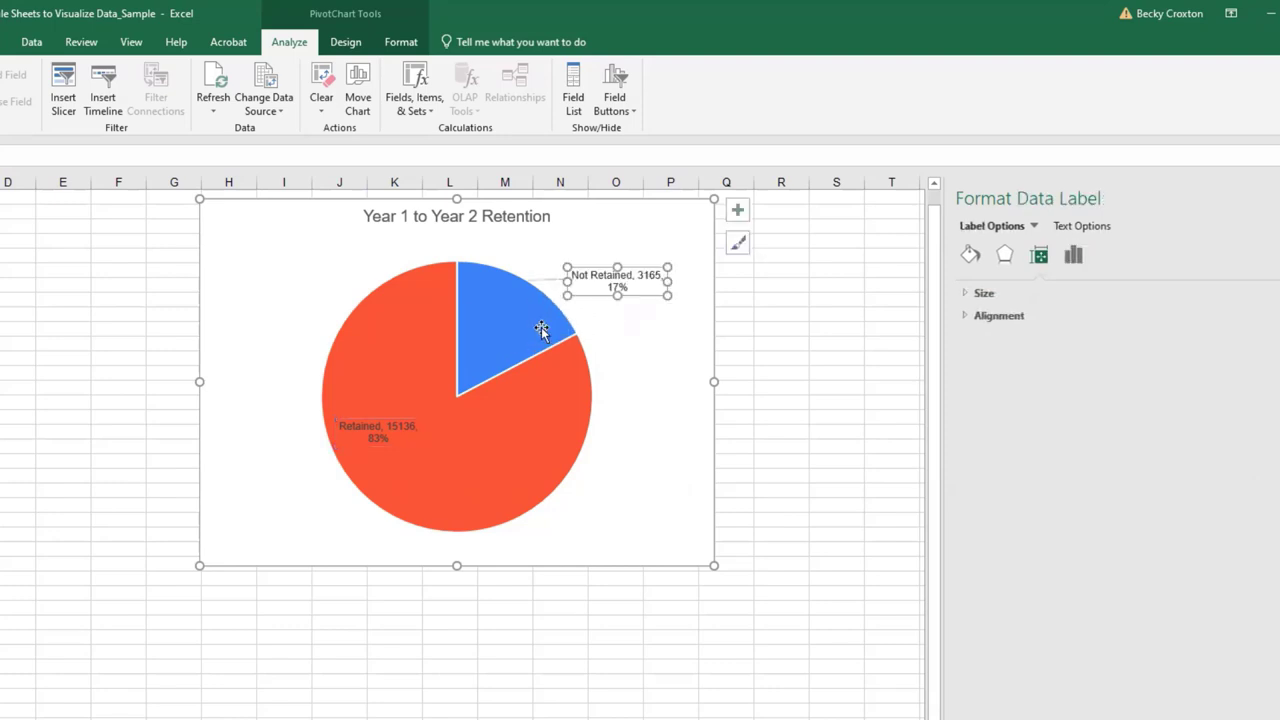
left_click(365, 432)
left_click_drag(344, 445, 234, 437)
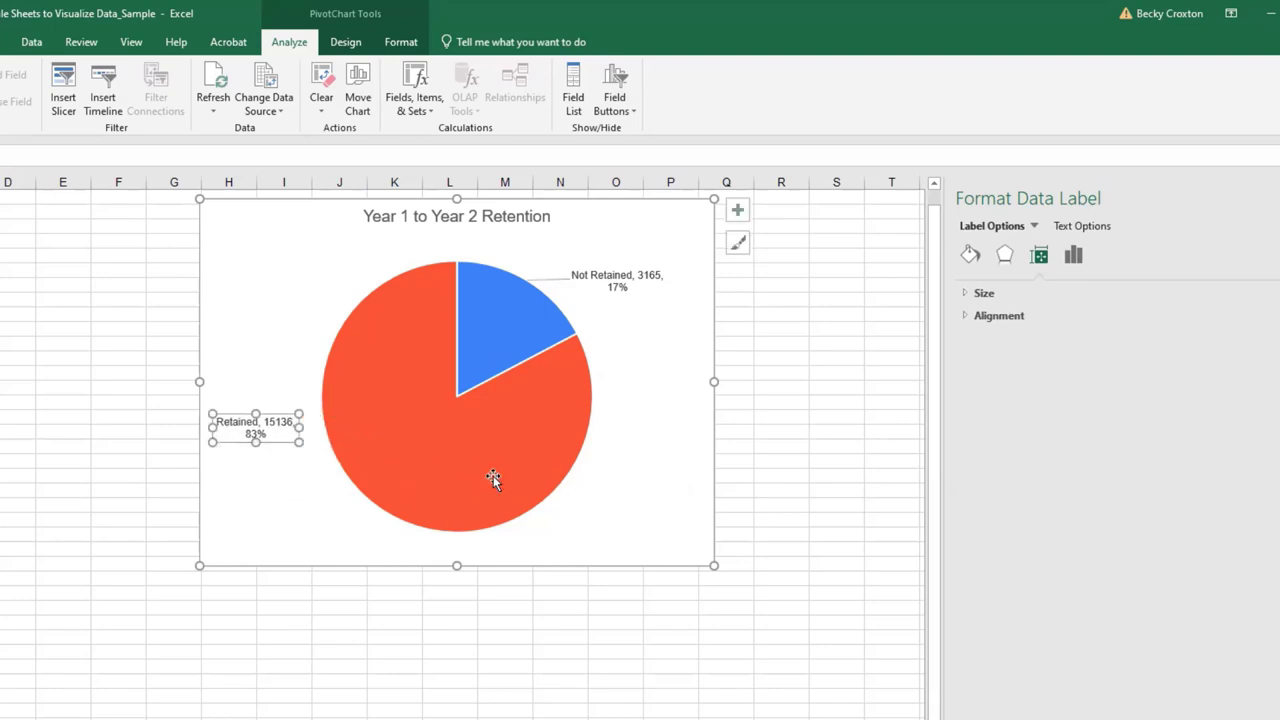
left_click(780, 565)
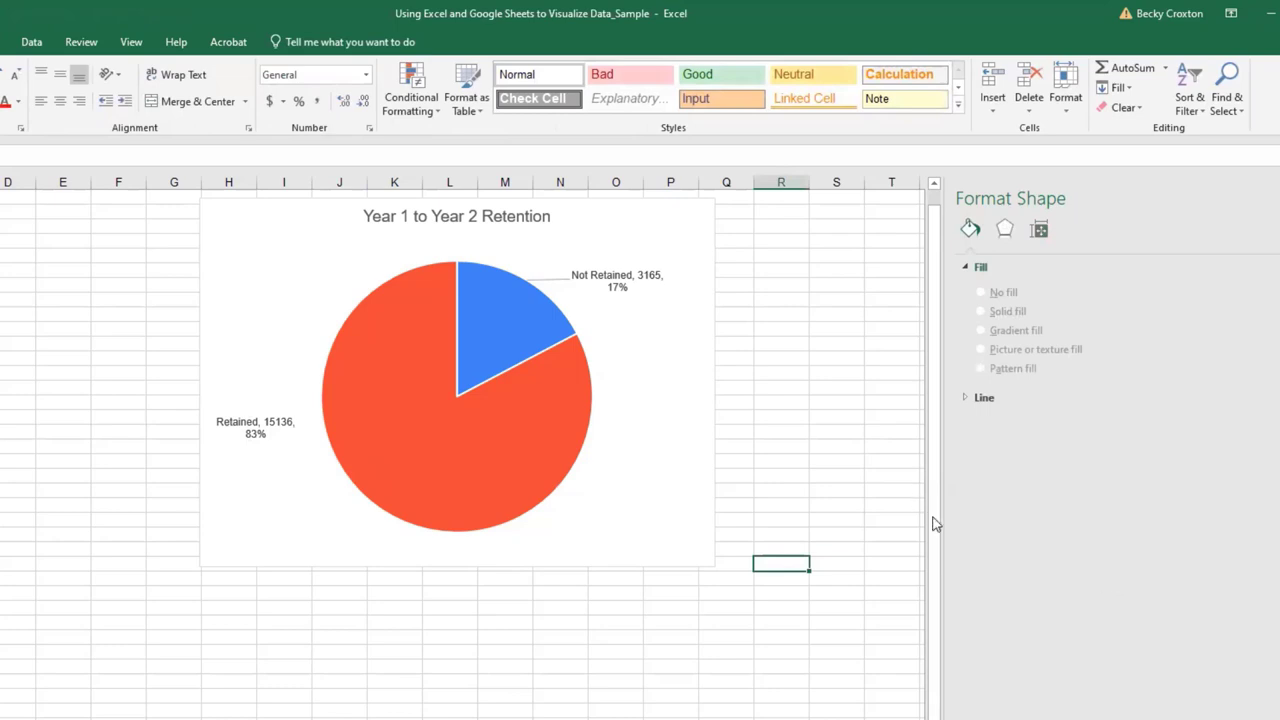
Fill only the Retained slice of the pie with a solid light gold theme color
left_click(481, 451)
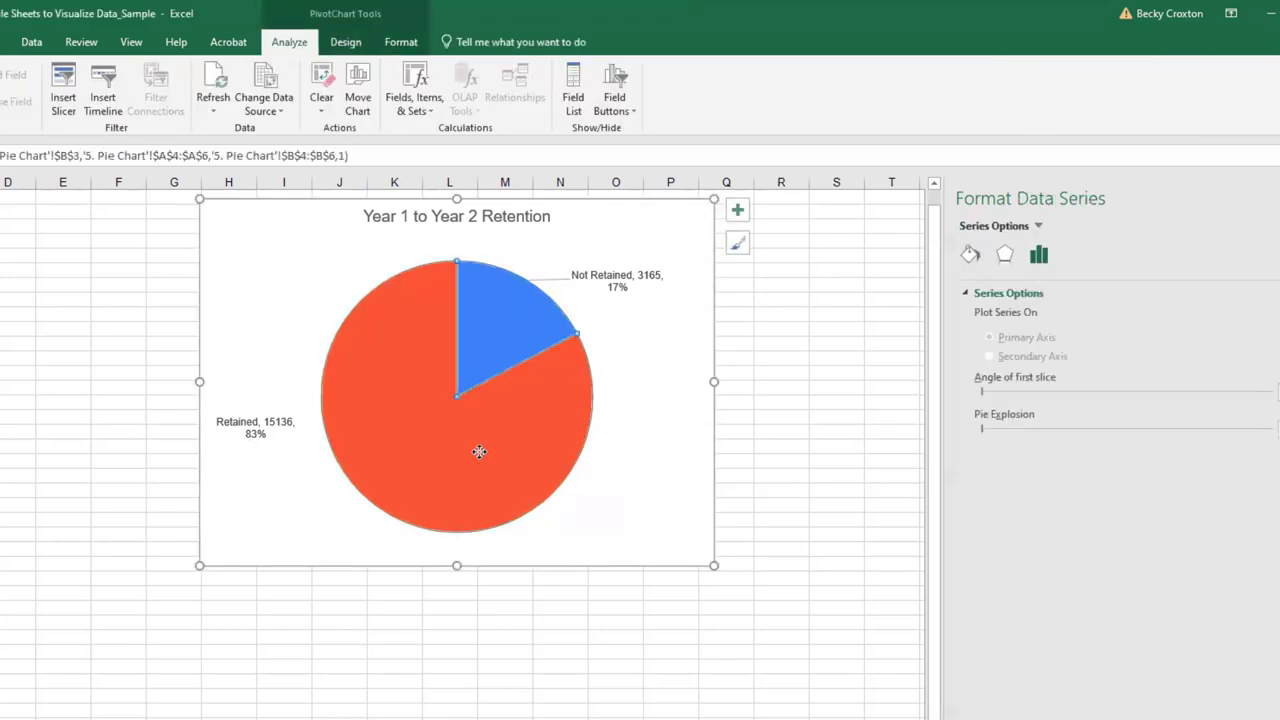
left_click(481, 451)
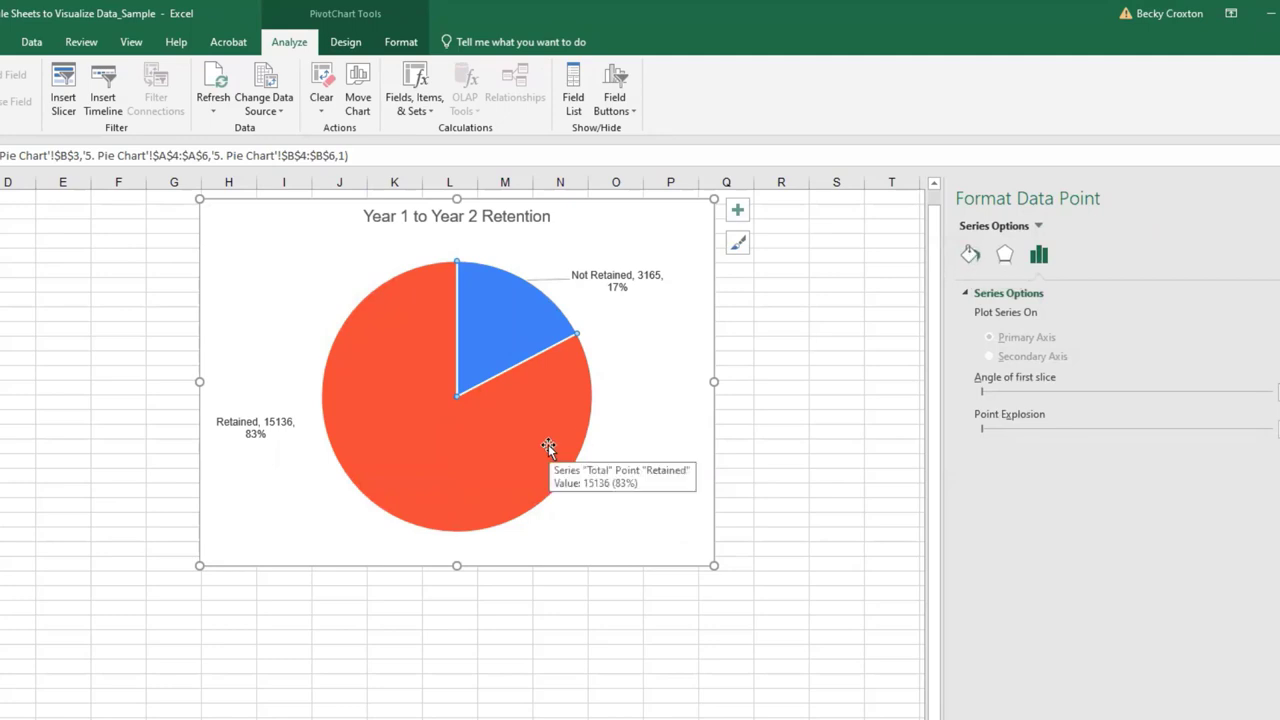
left_click(970, 255)
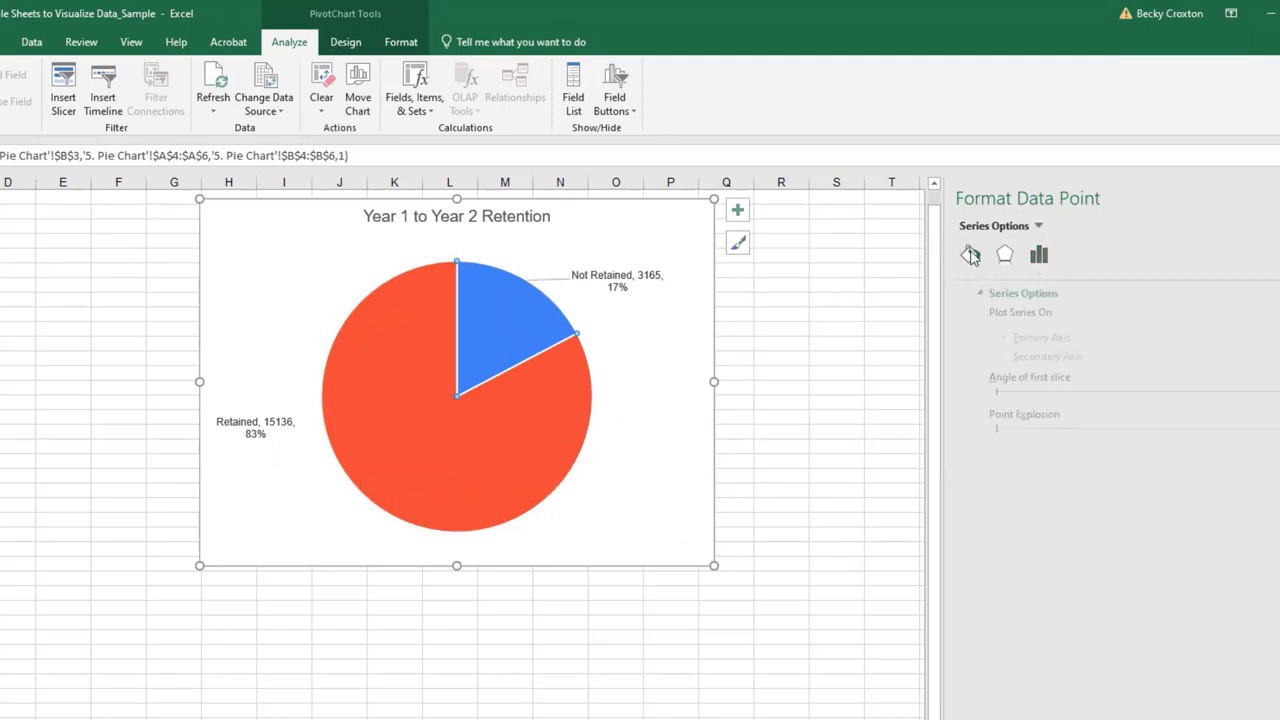
left_click(1230, 450)
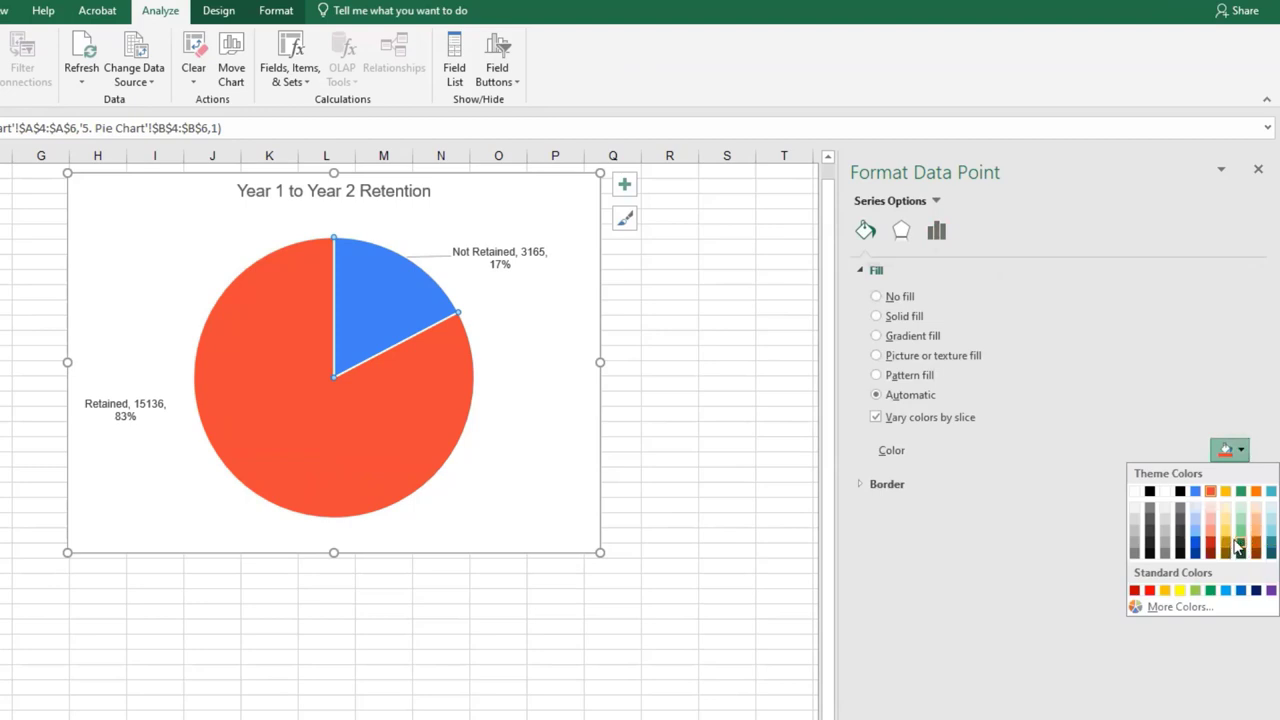
left_click(1225, 525)
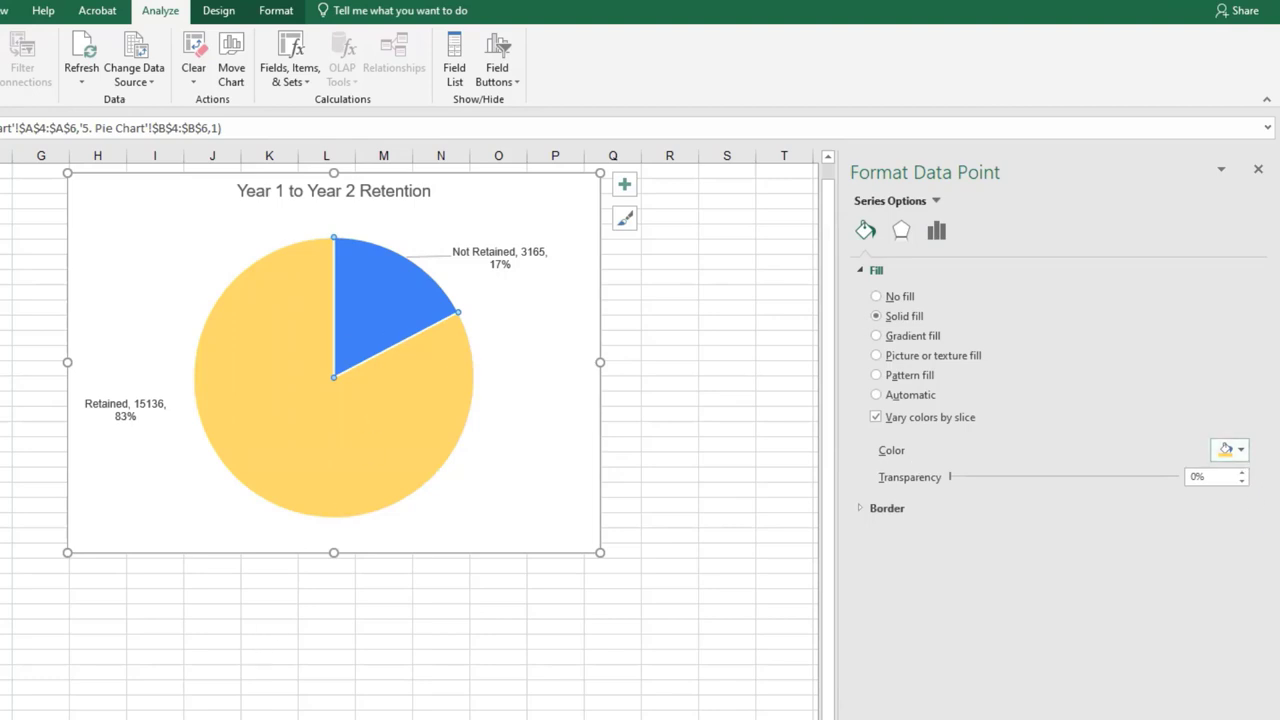
Switch to the Google Sheets demo workbook, open its 5. Pie Chart sheet and close the conditional format rules
key("Escape")
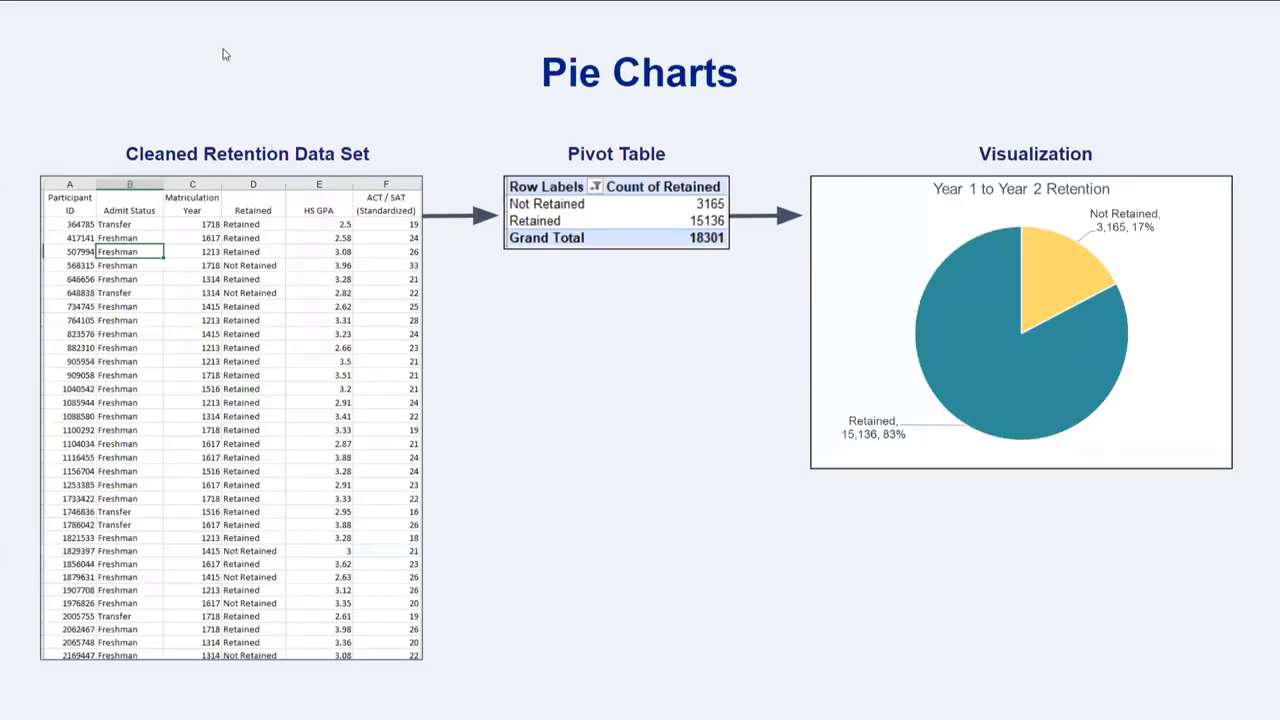
key("Escape")
left_click(90, 12)
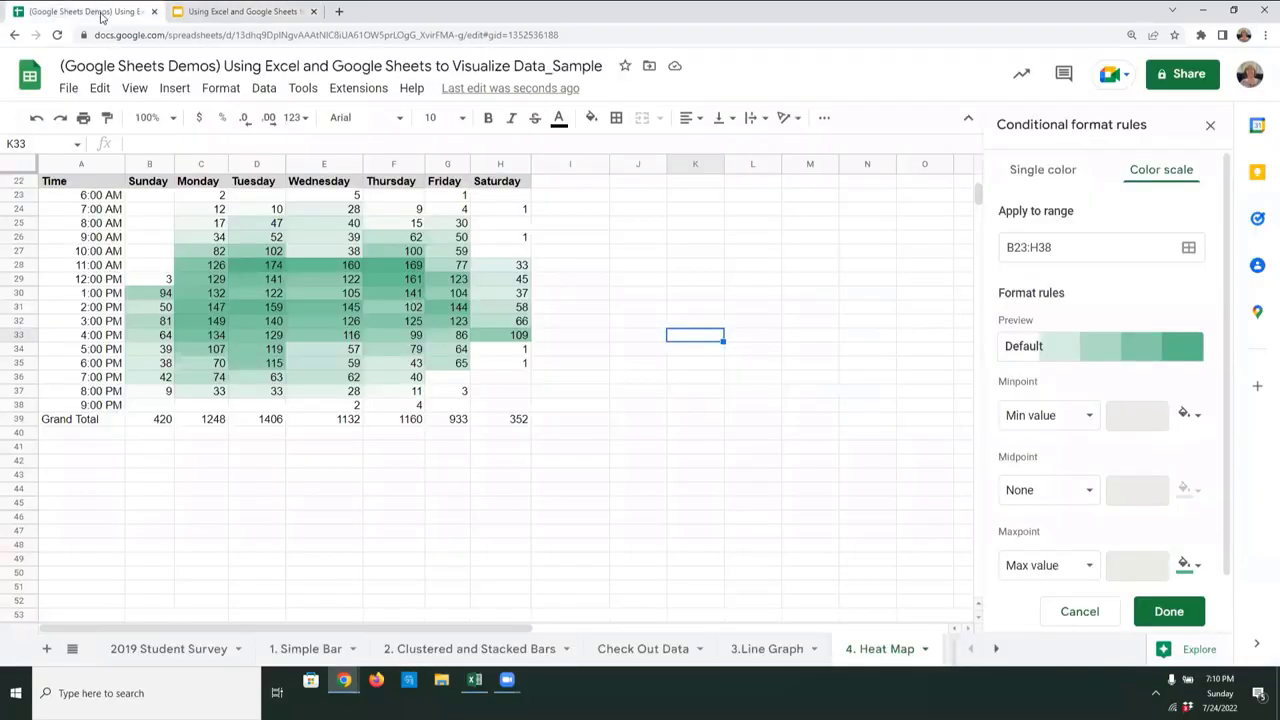
left_click(995, 652)
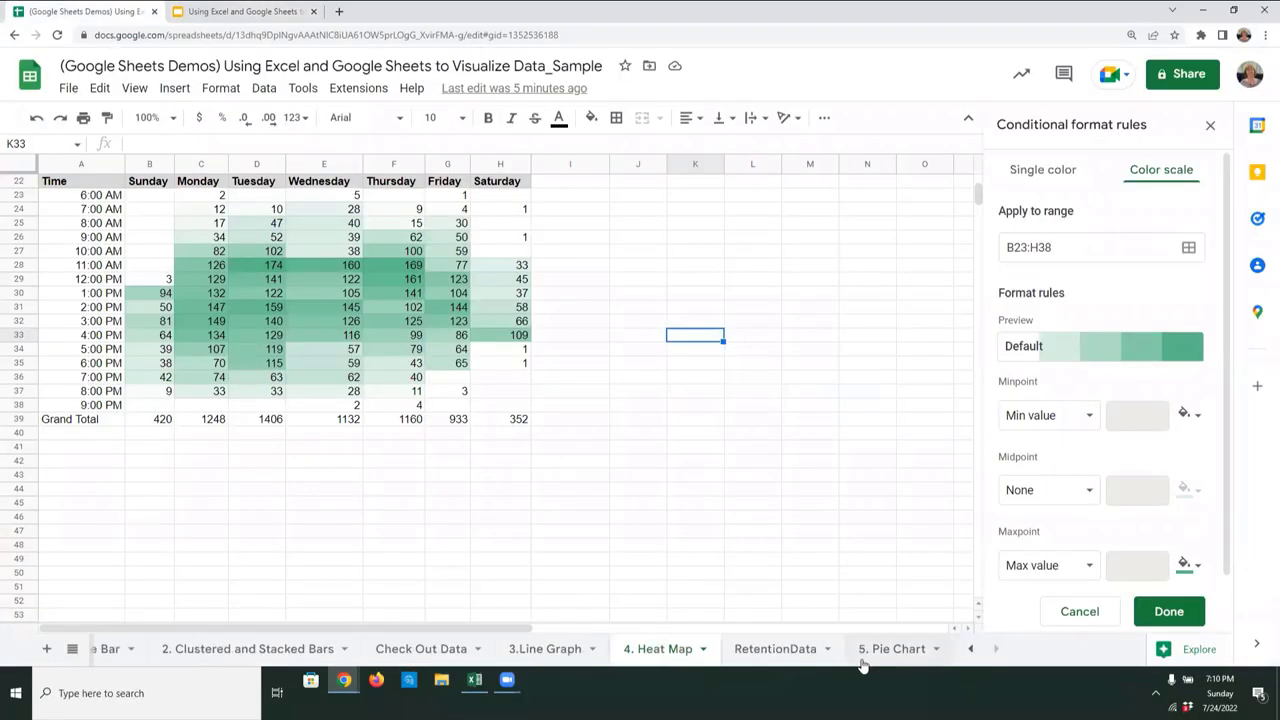
left_click(795, 655)
left_click(879, 652)
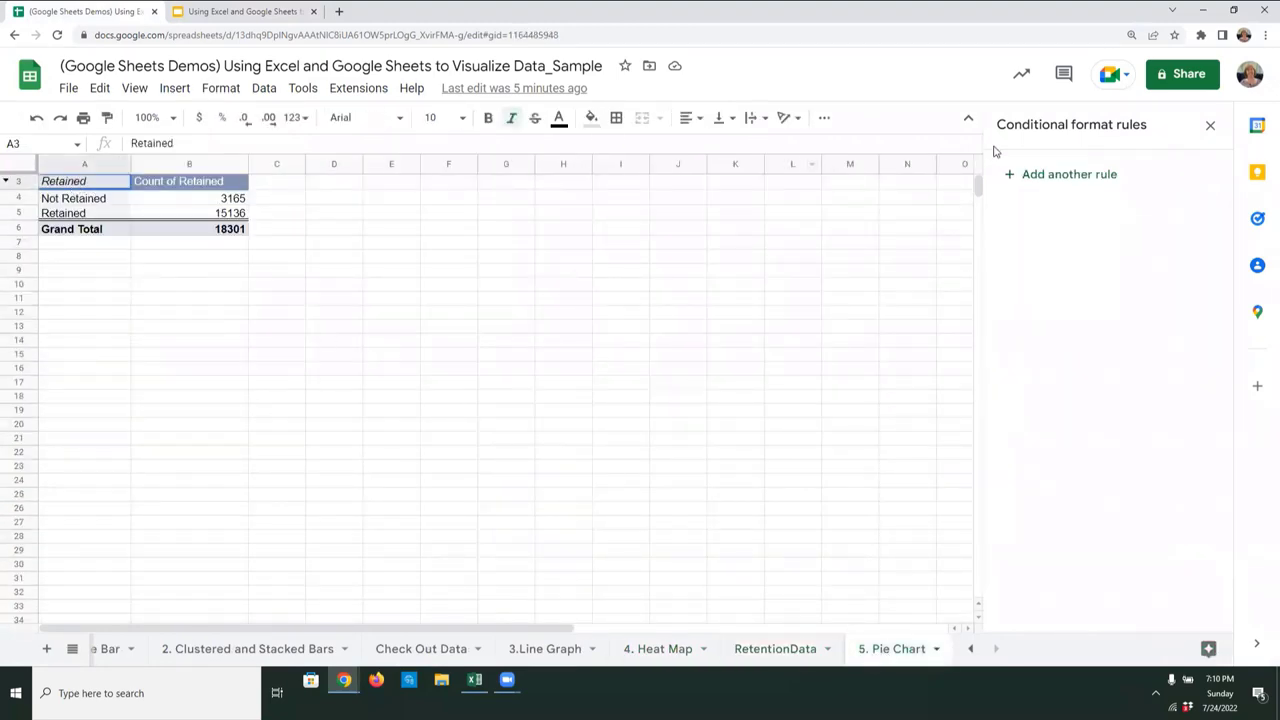
left_click(1210, 125)
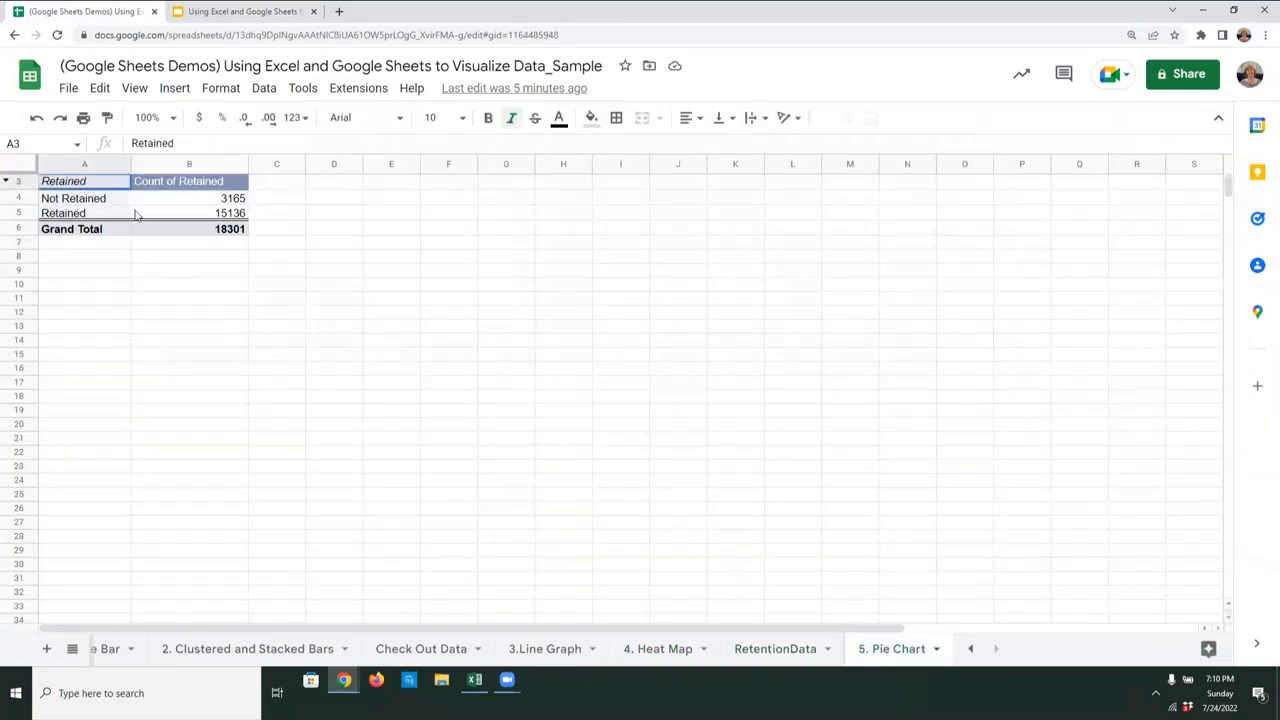
Insert a pie chart from the Retained pivot table and place it over about columns C to L, rows 3 to 24
left_click(88, 199)
left_click(175, 89)
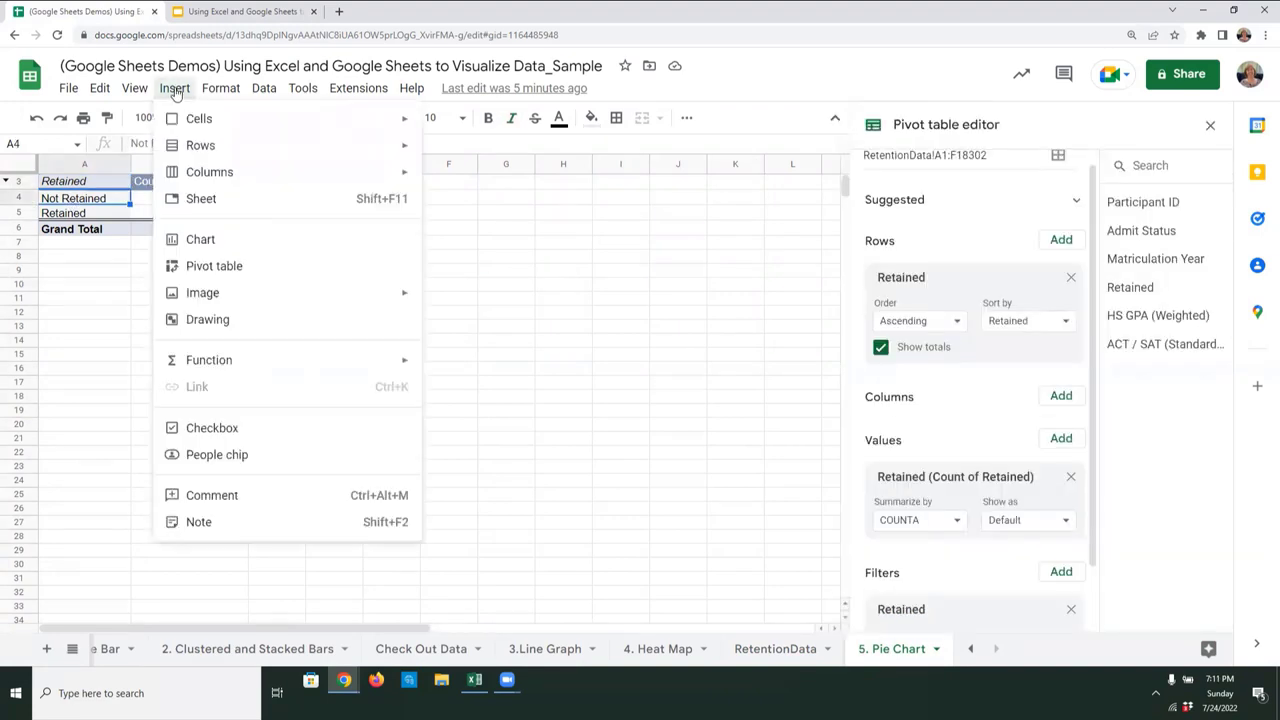
left_click(201, 241)
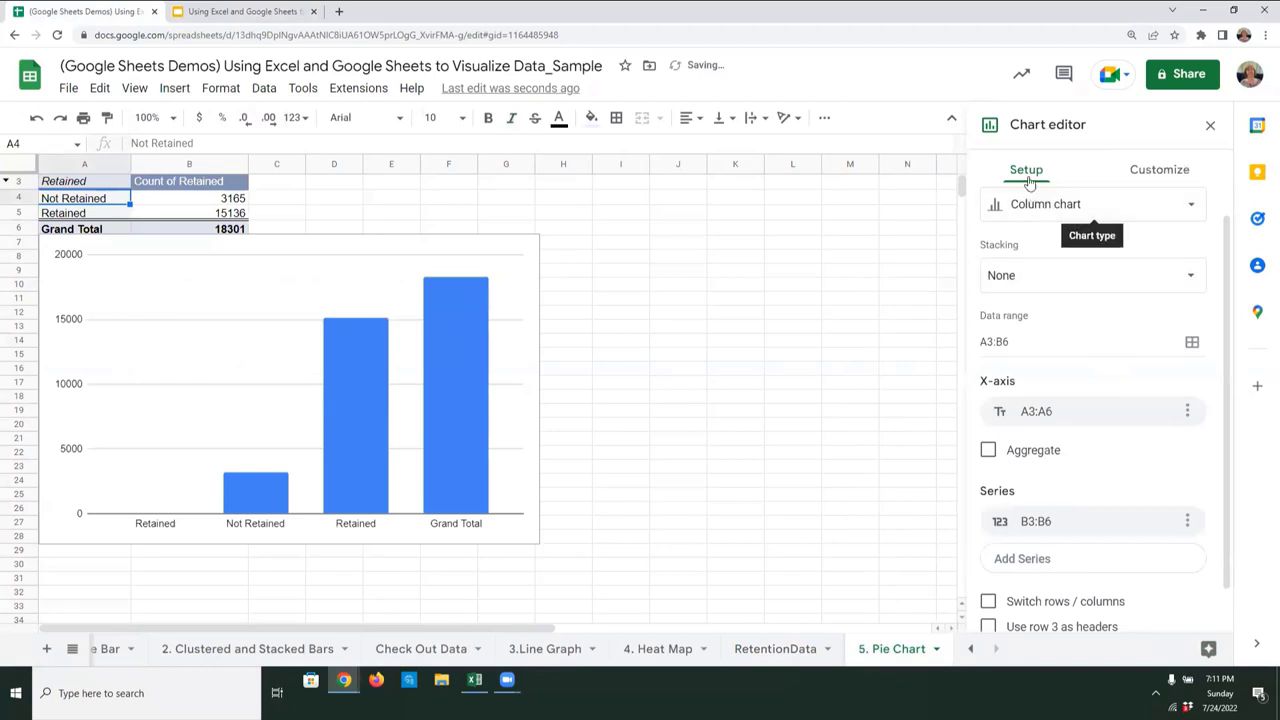
left_click(1050, 208)
scroll(1050, 372, "down", 5)
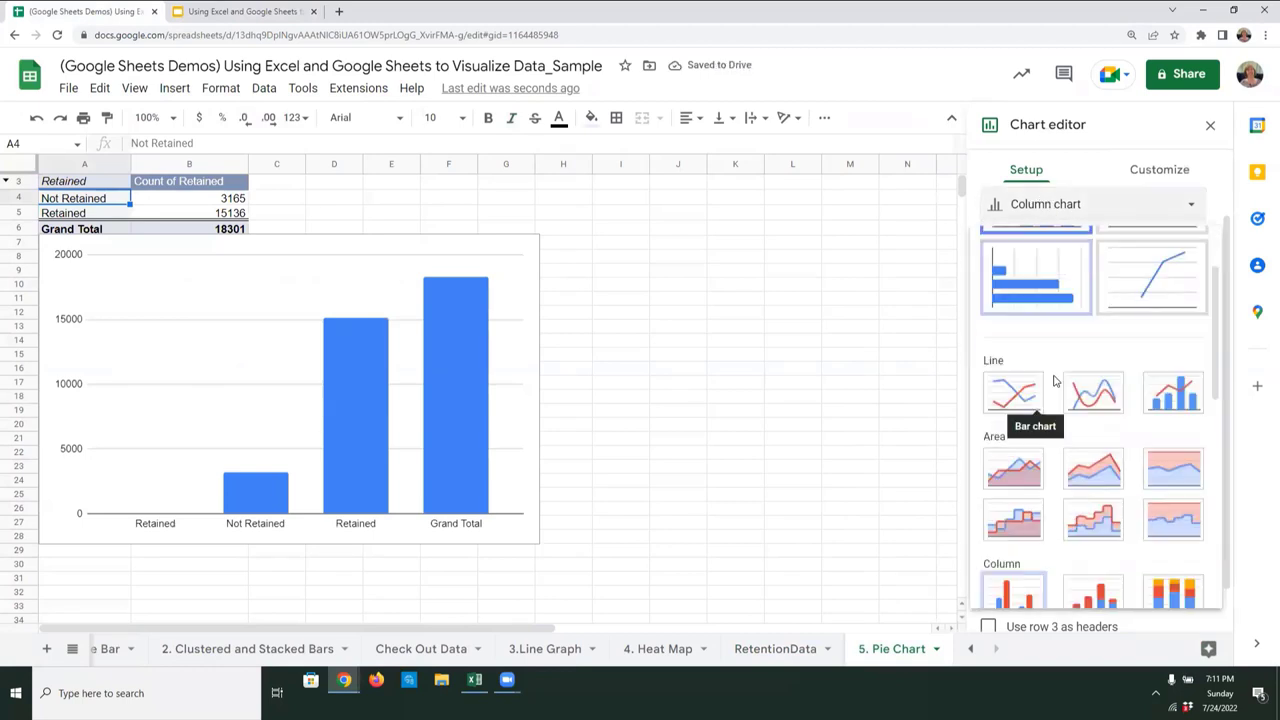
left_click(1008, 449)
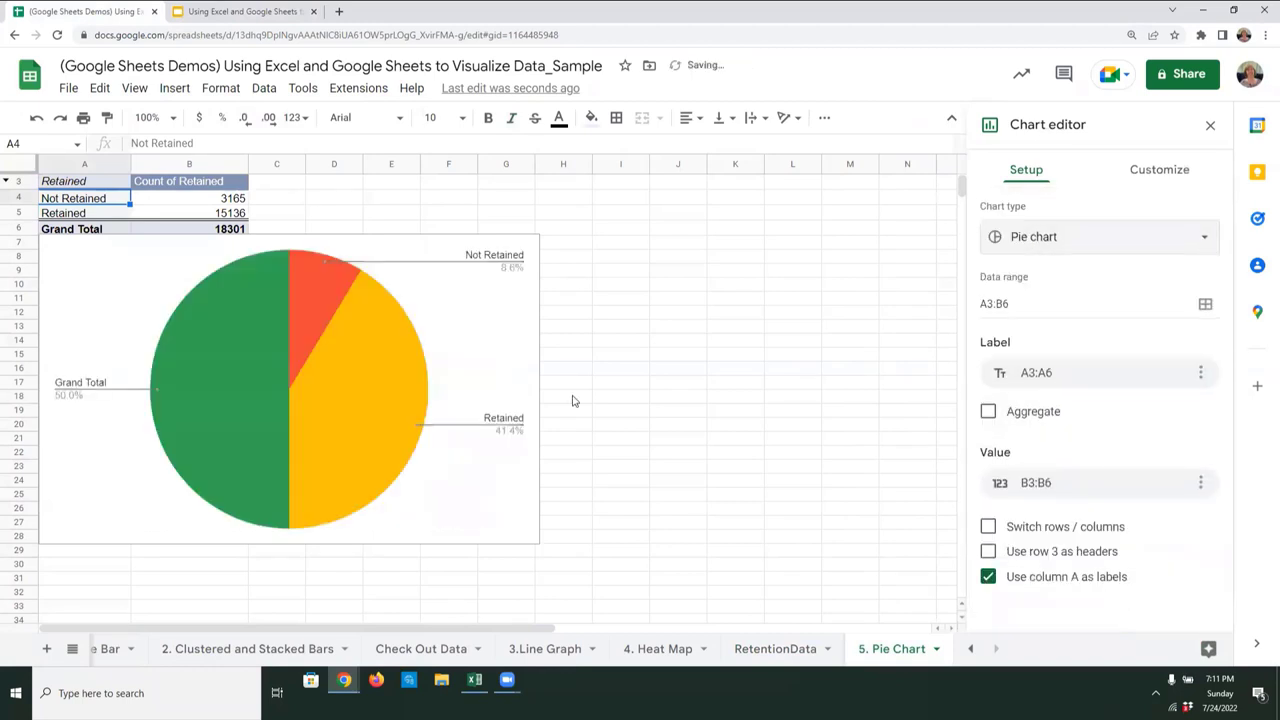
left_click(491, 250)
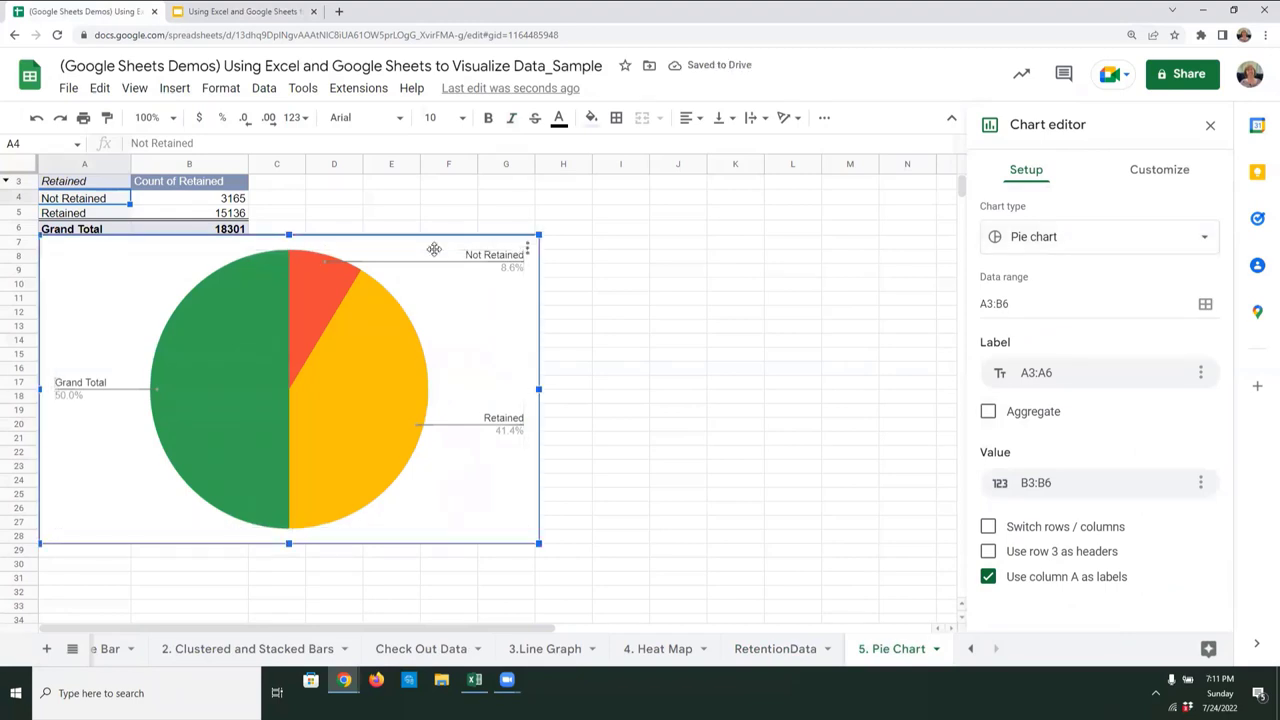
left_click_drag(430, 249, 689, 181)
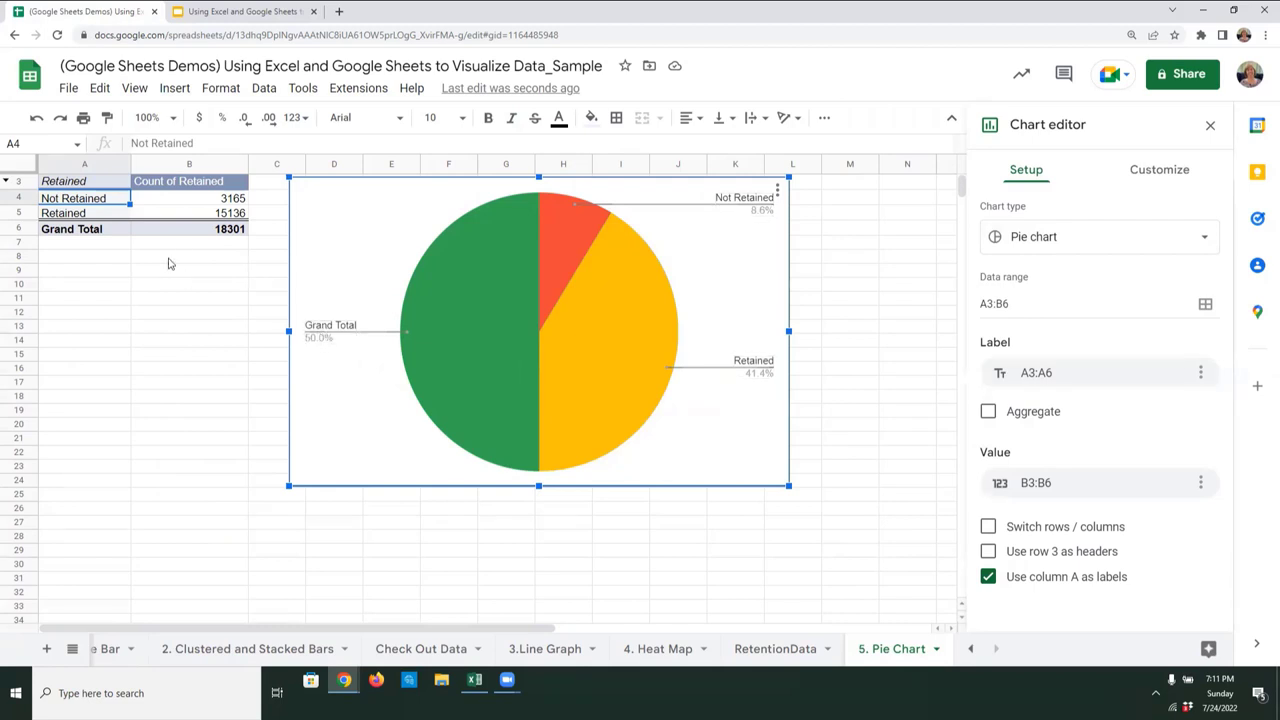
Turn off the totals for the Retained rows in the pivot table, and close the pivot table editor
left_click(180, 200)
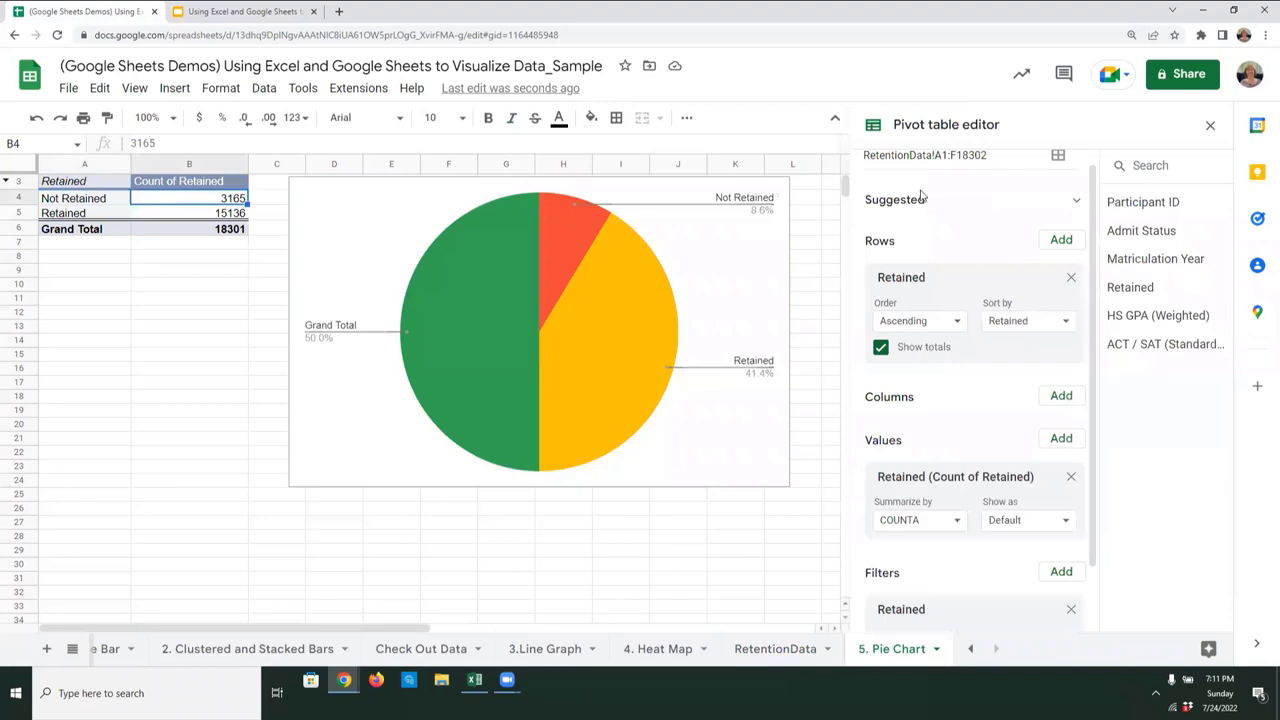
left_click(1209, 126)
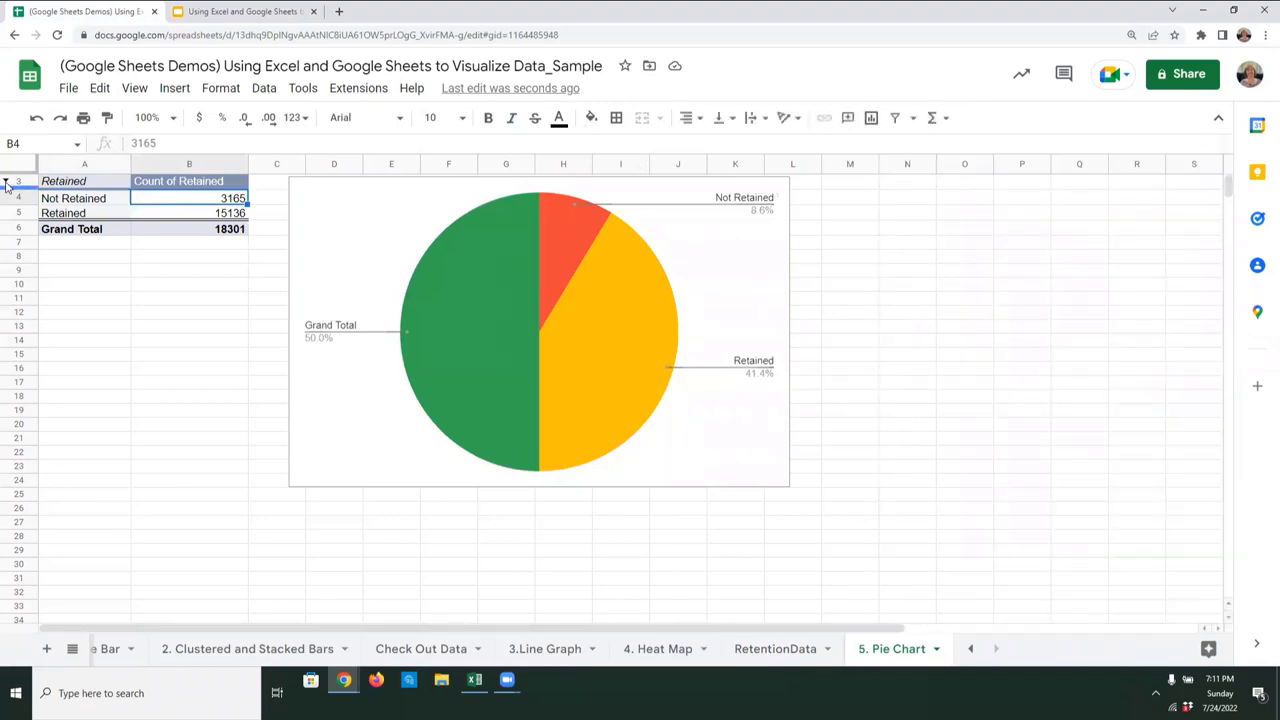
left_click(80, 214)
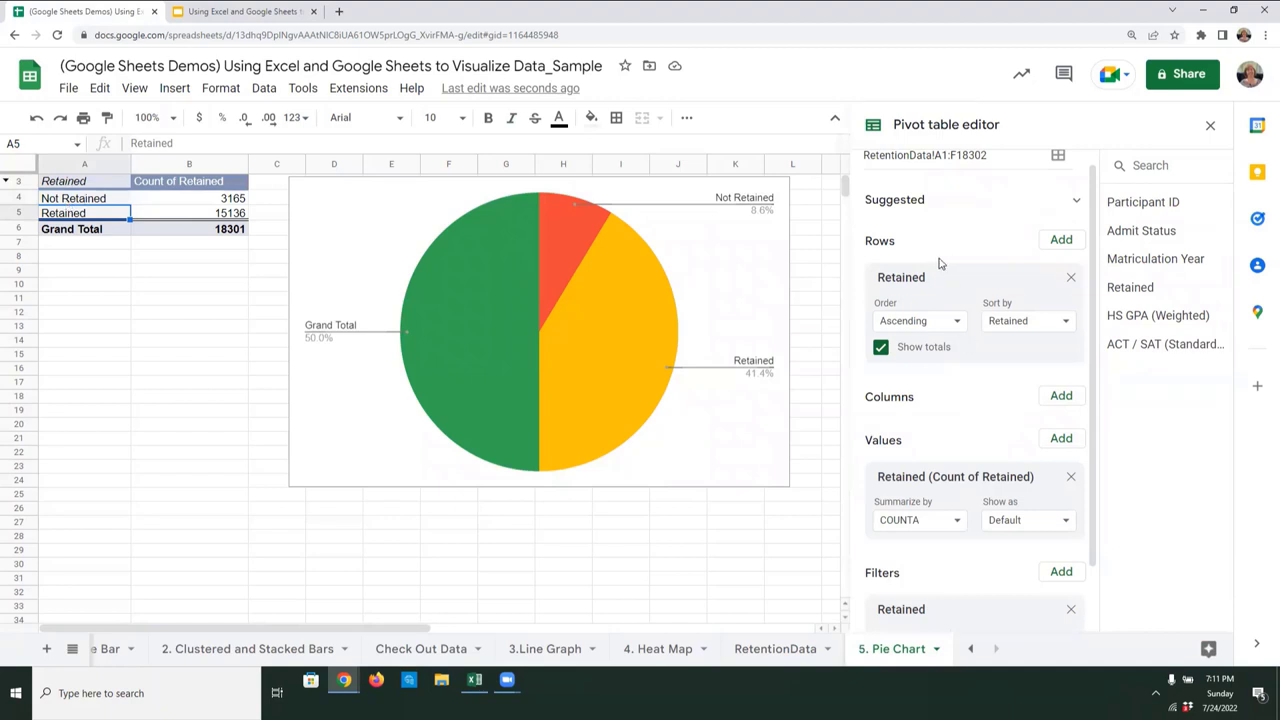
scroll(920, 385, "up", 1)
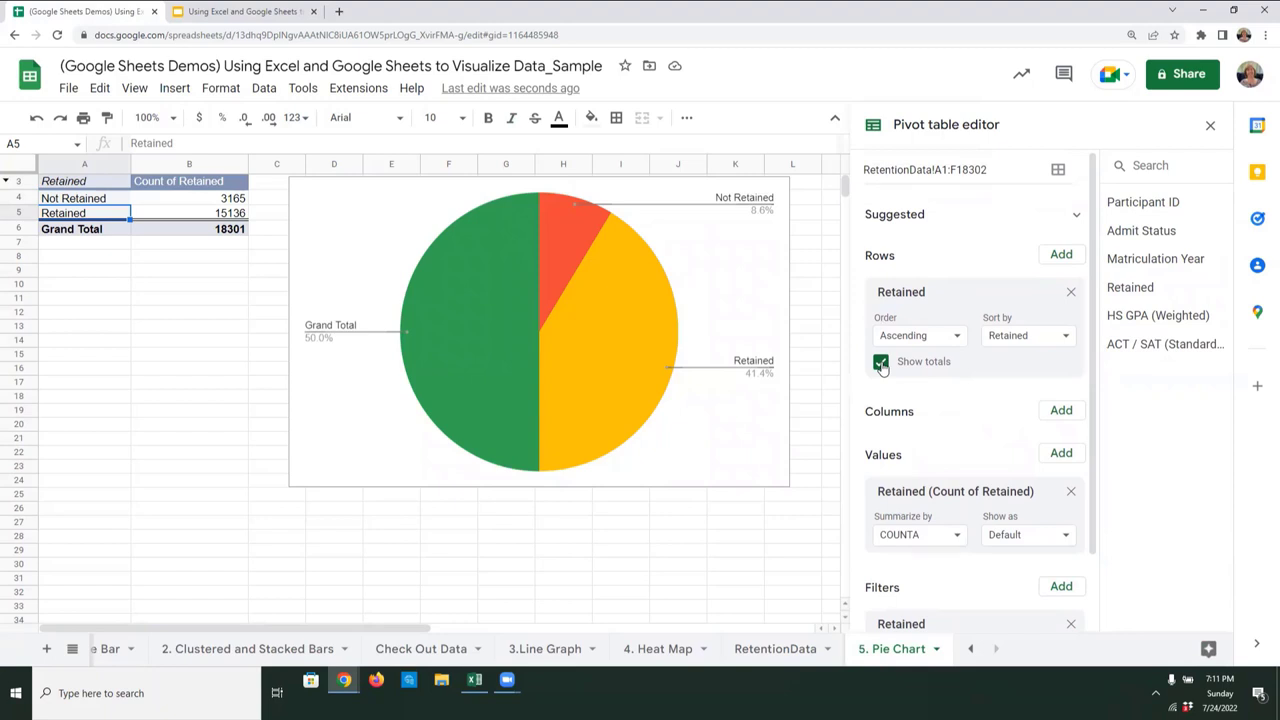
left_click(881, 363)
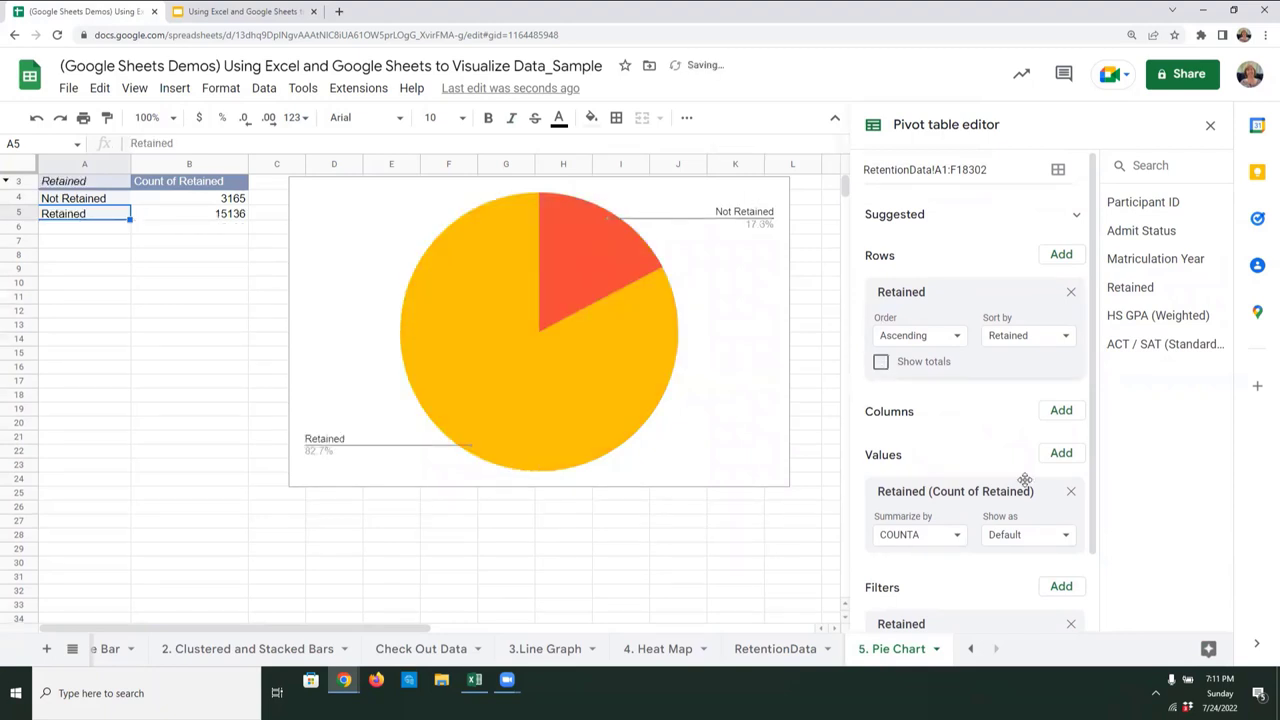
scroll(1023, 480, "down", 1)
scroll(1010, 475, "up", 1)
left_click(1210, 125)
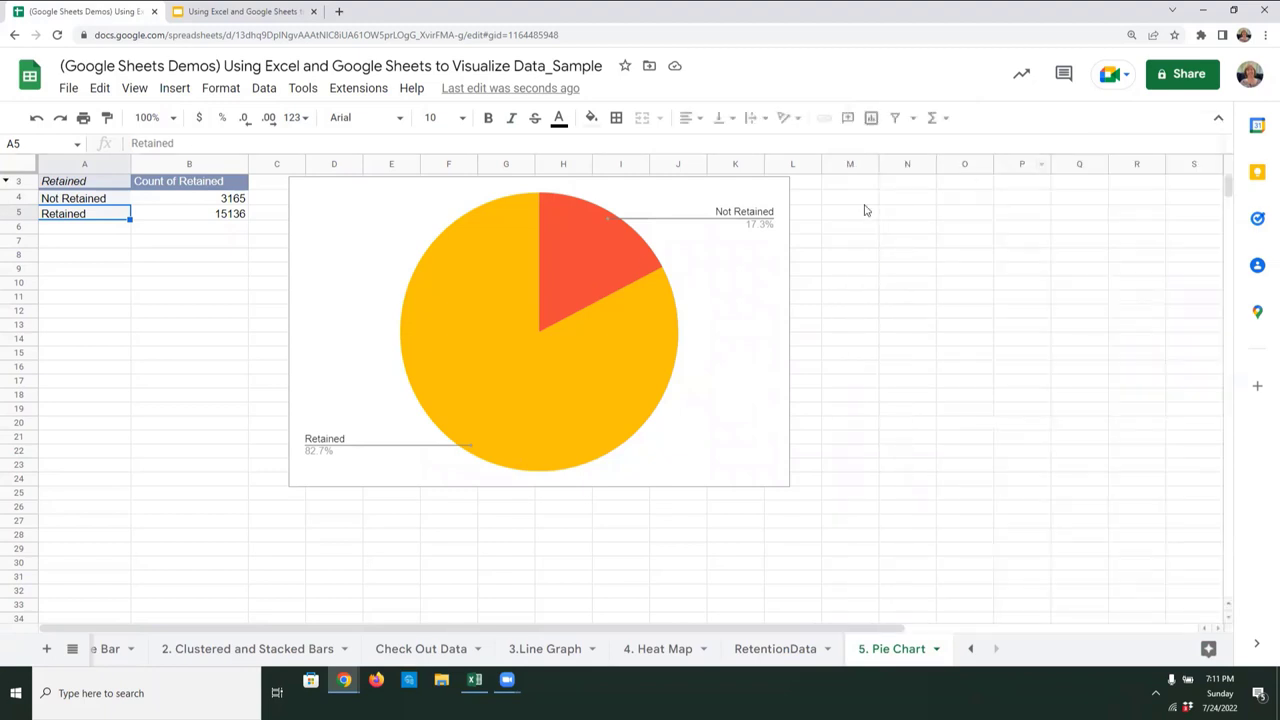
Color the Not Retained slice of the pie chart light purple
left_click(574, 248)
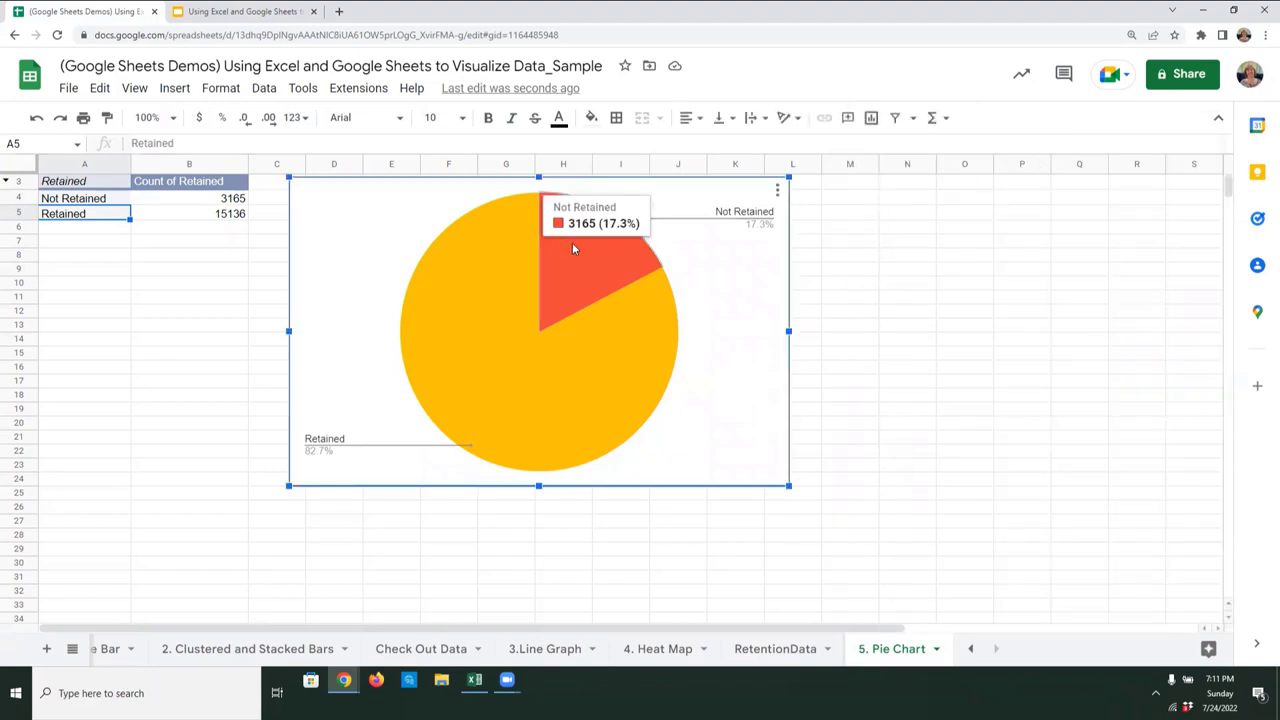
double_click(566, 266)
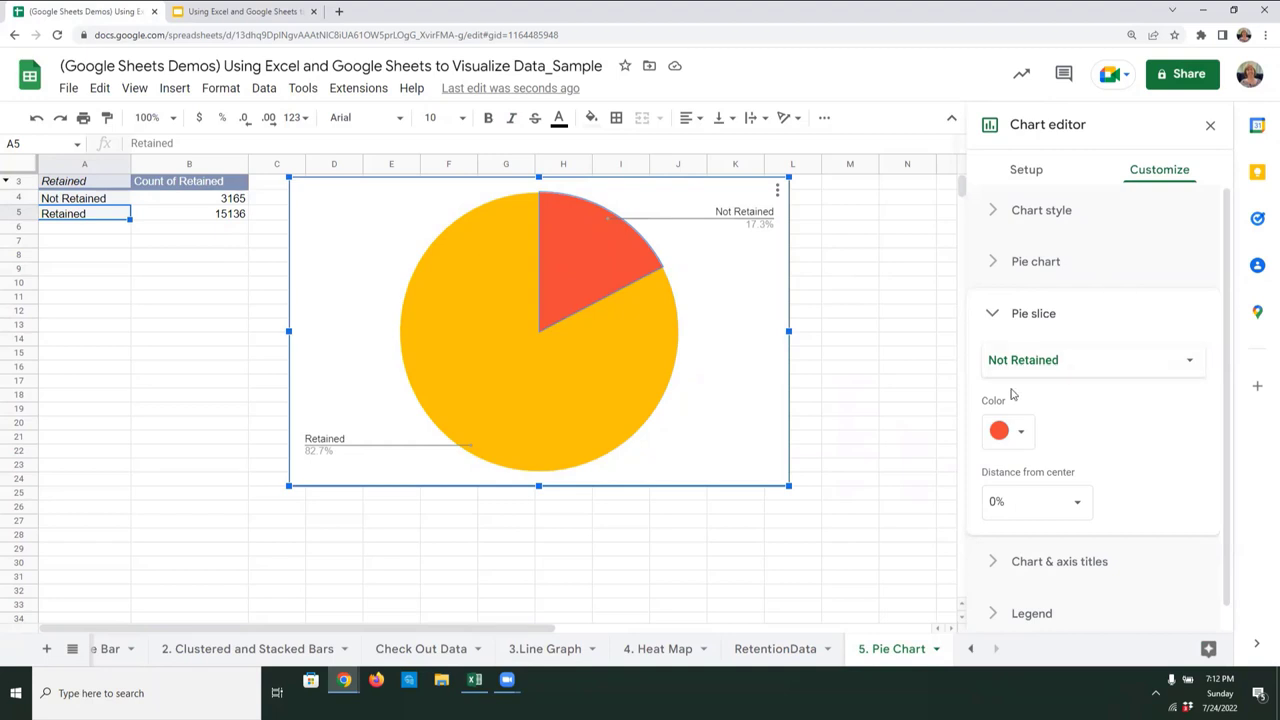
scroll(1108, 402, "down", 1)
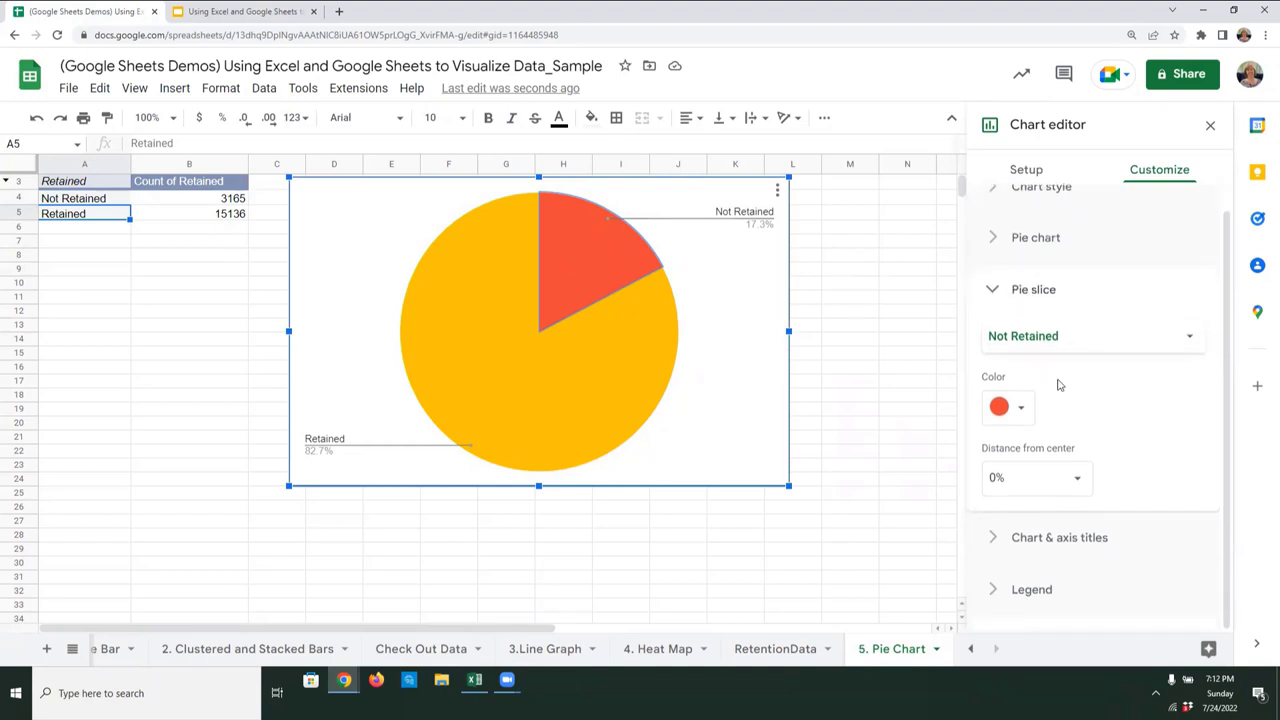
left_click(1024, 409)
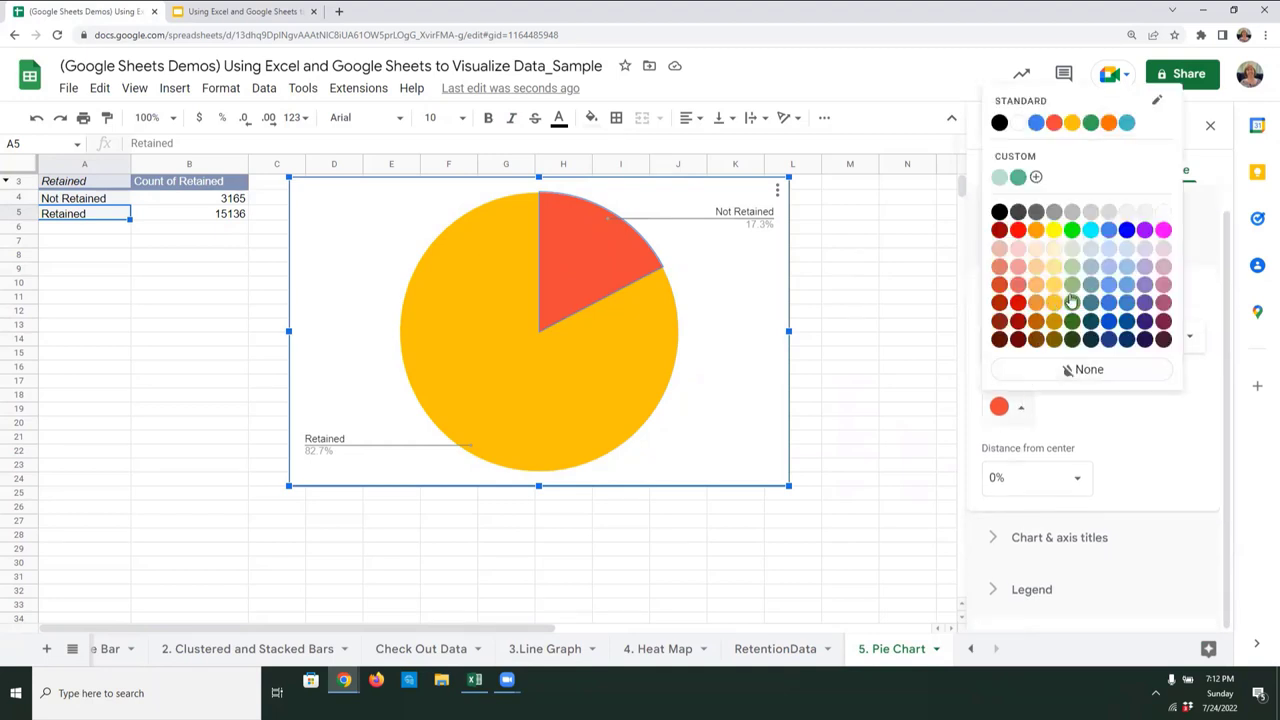
left_click(1145, 267)
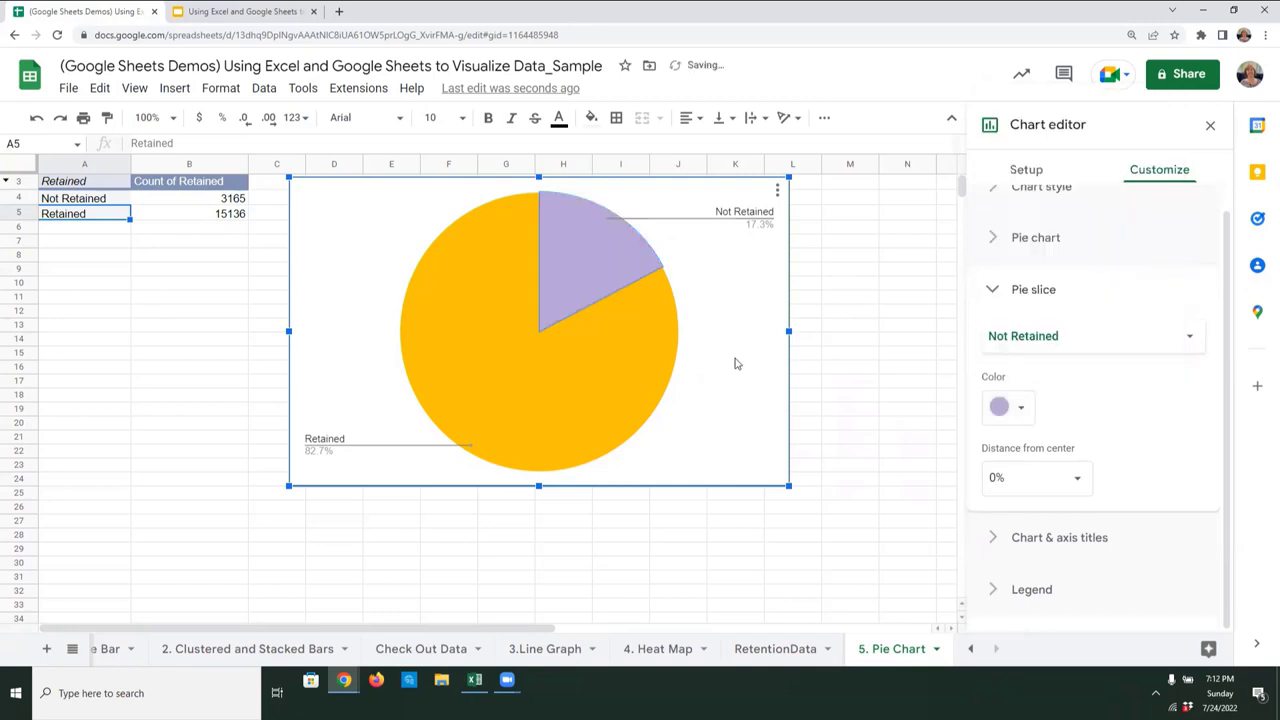
Color the Retained slice of the pie chart light blue, after trying a light green
left_click(593, 362)
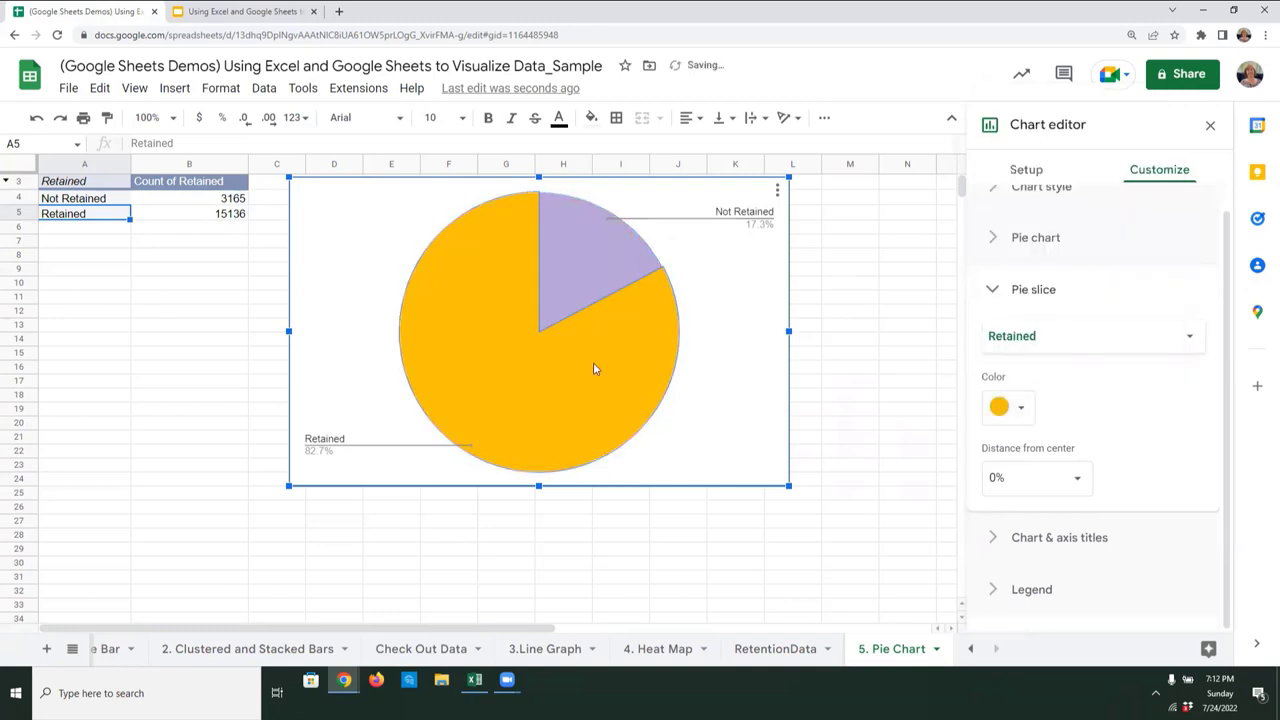
left_click(1024, 409)
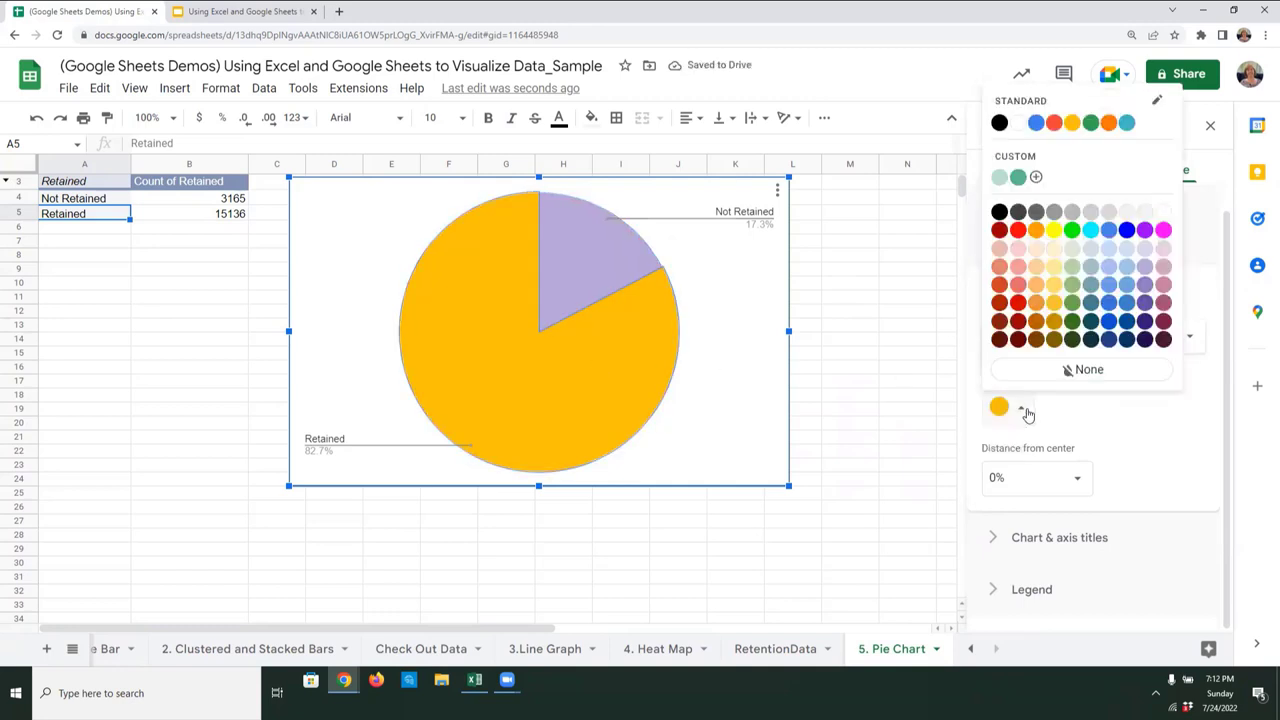
left_click(1072, 287)
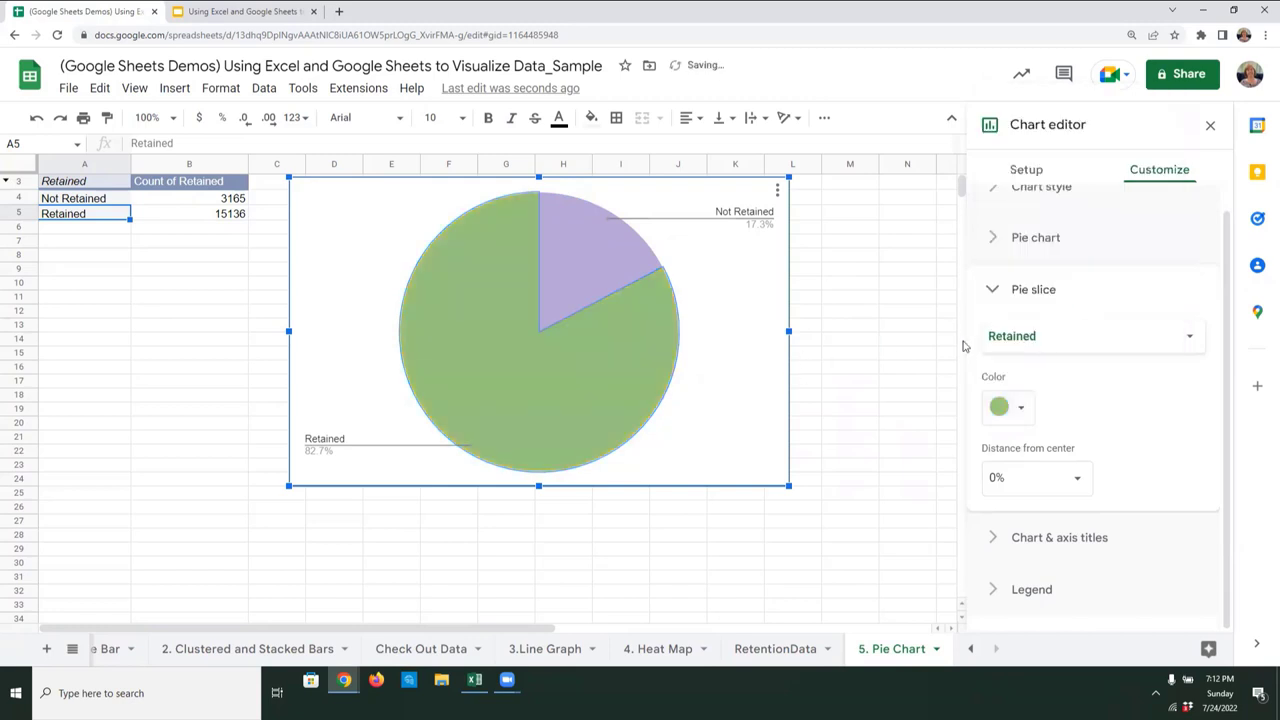
left_click(1012, 407)
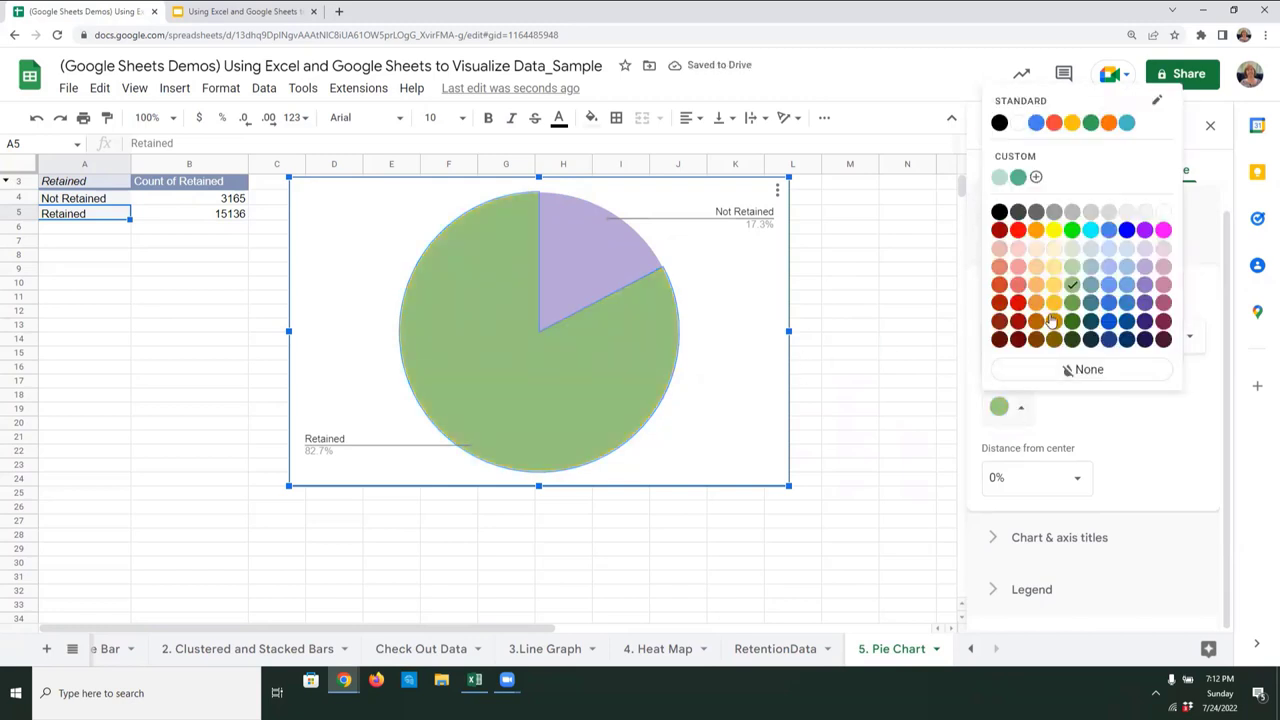
left_click(1108, 267)
left_click(848, 384)
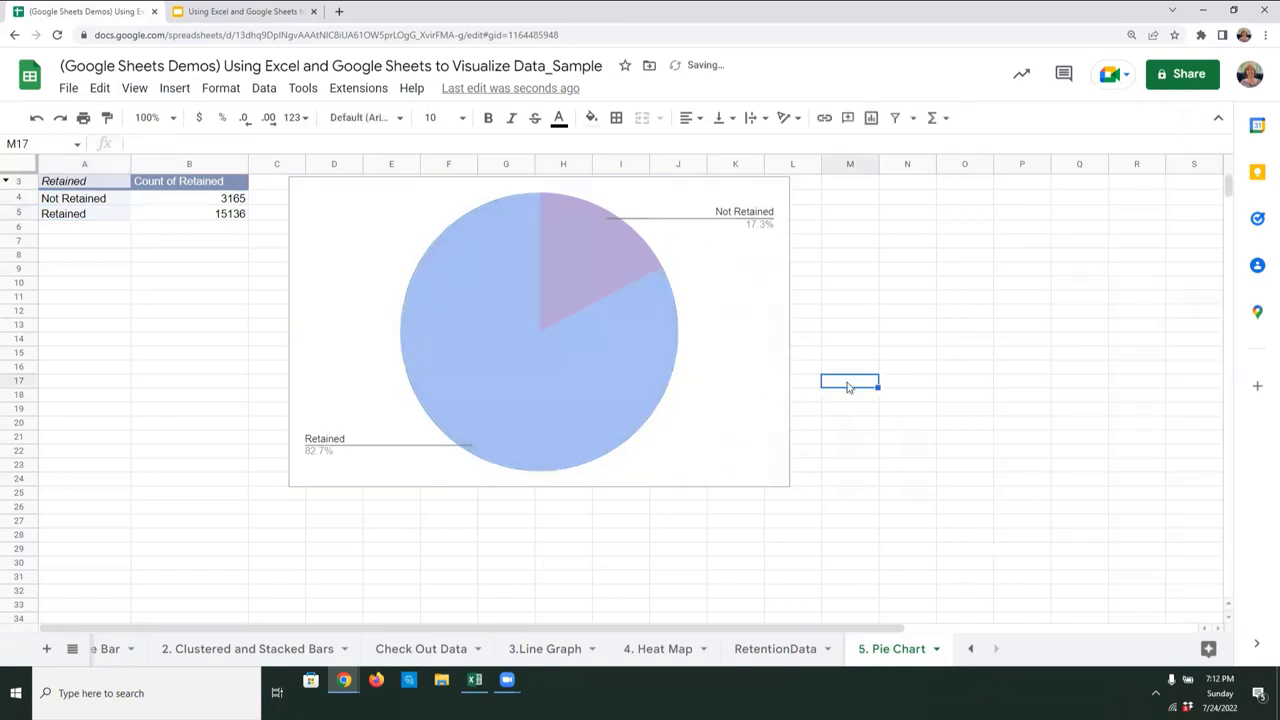
Recolor the Not Retained slice of the pie chart light yellow
left_click(568, 276)
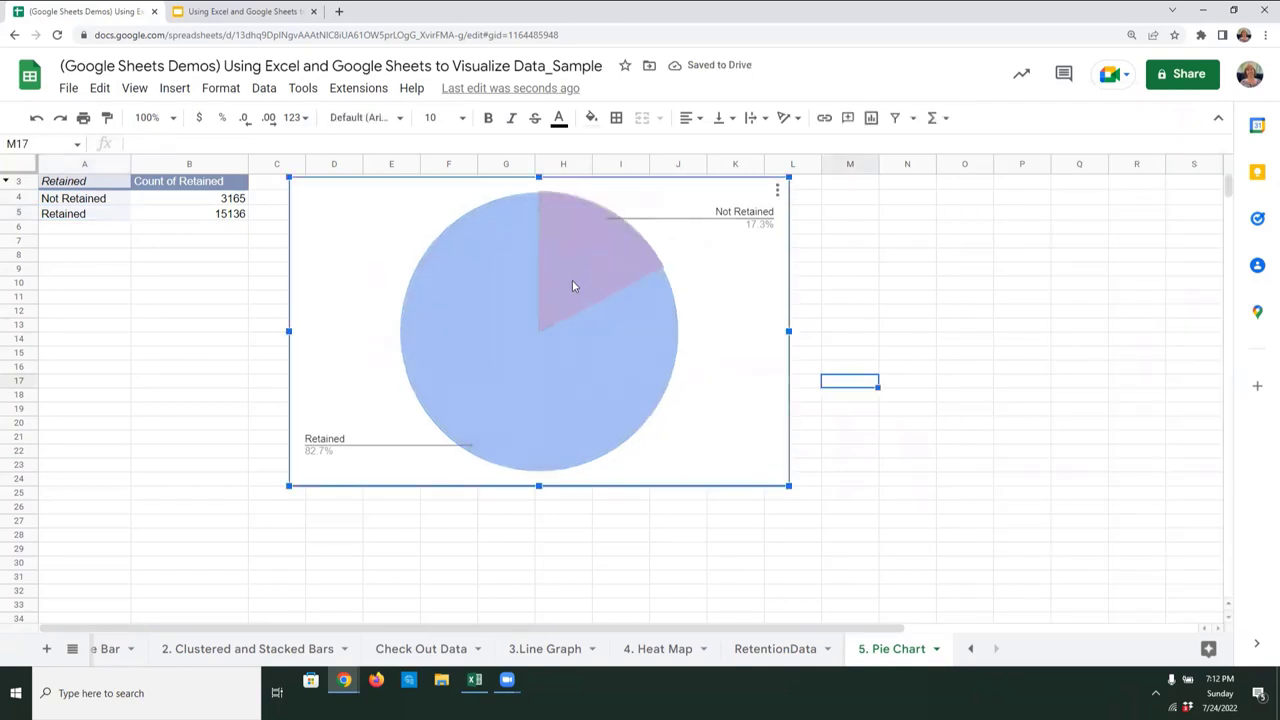
double_click(572, 286)
left_click(1003, 432)
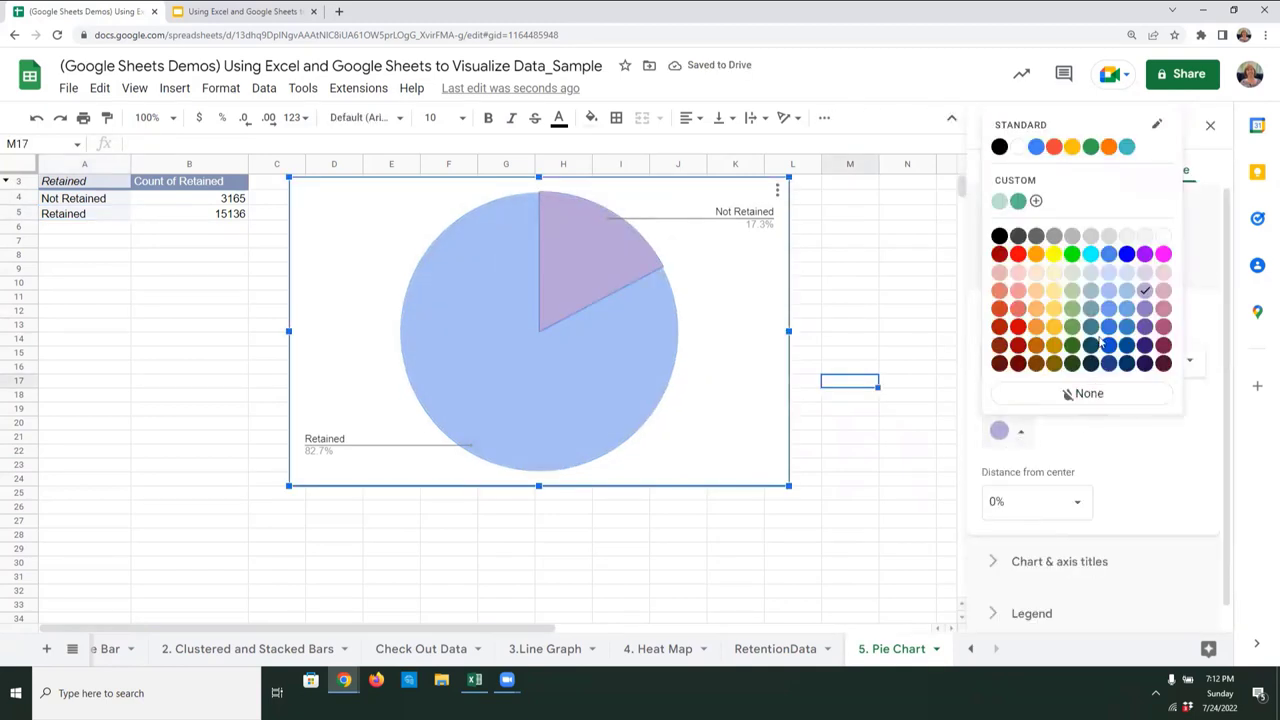
left_click(1054, 290)
left_click(845, 479)
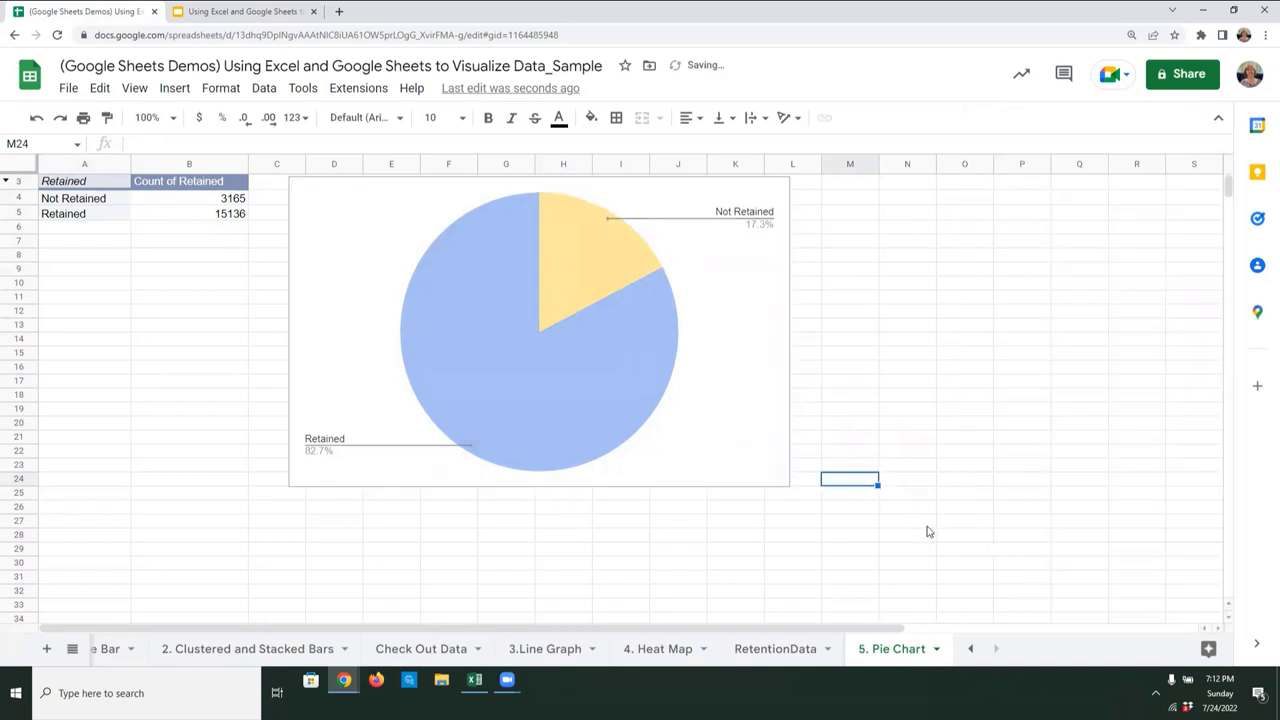
Give the pie chart the title Retention Status
left_click(437, 201)
left_click(777, 190)
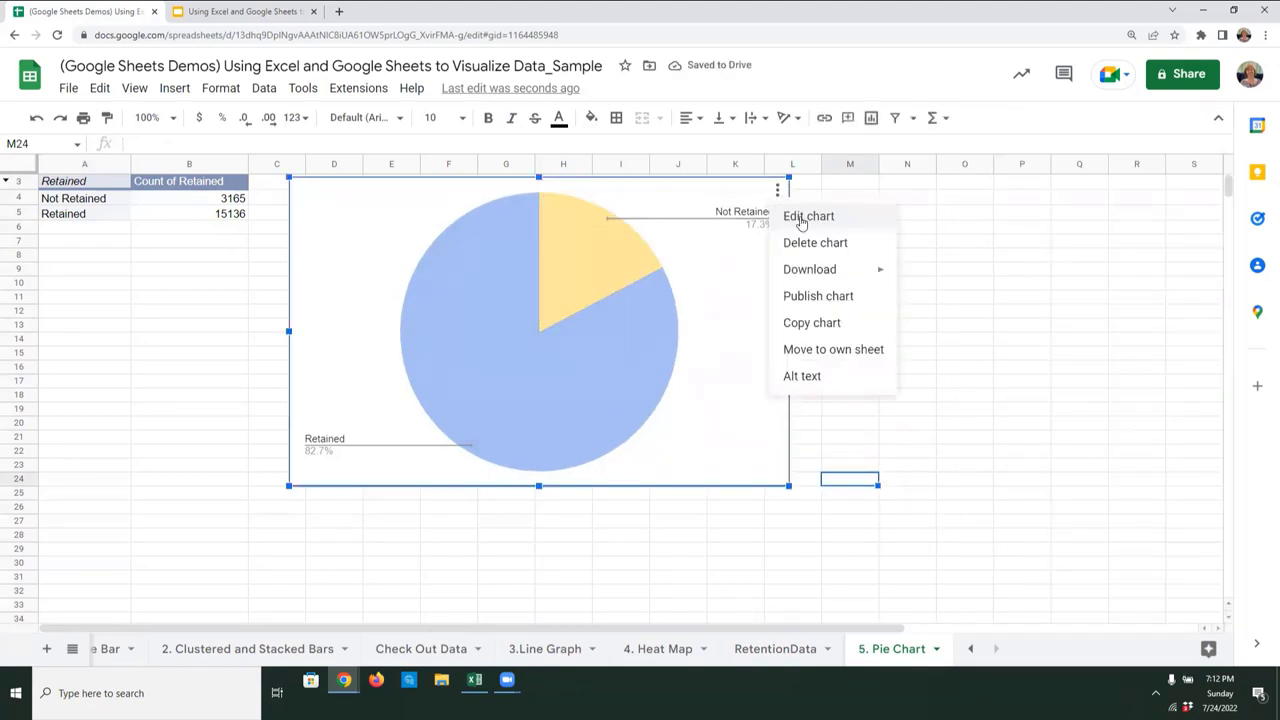
left_click(801, 222)
left_click(1150, 172)
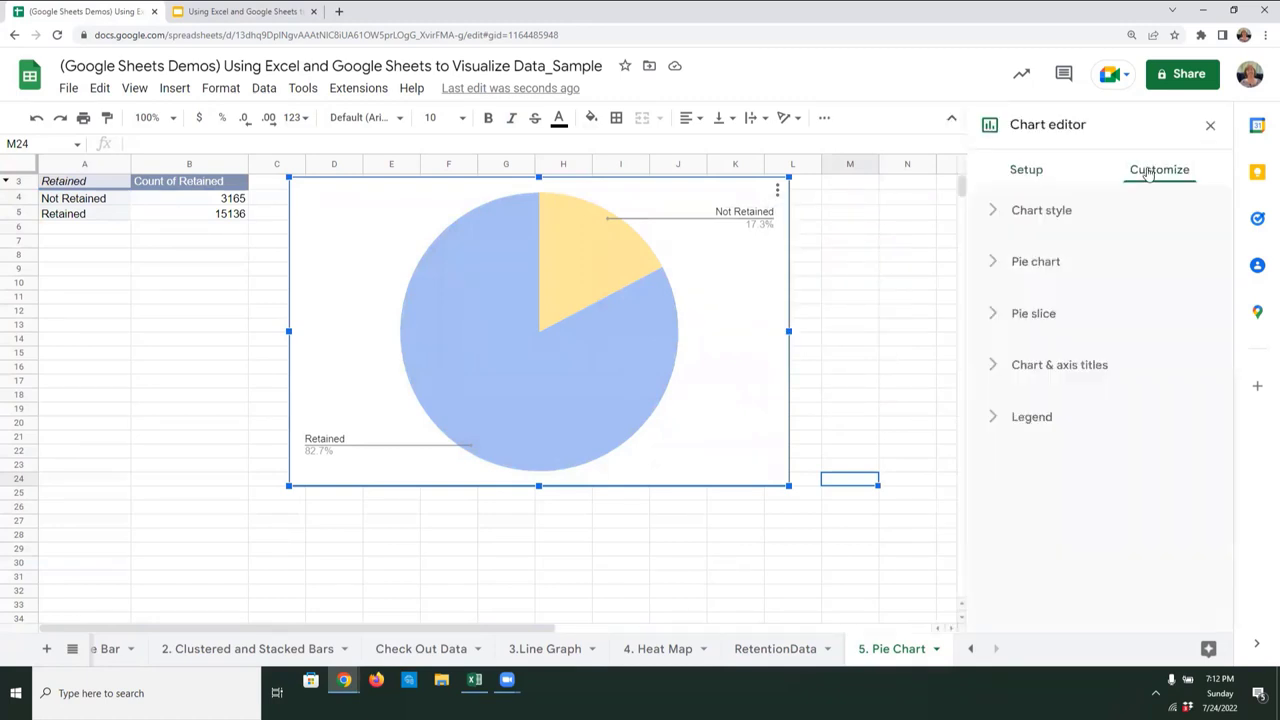
left_click(992, 262)
left_click(1000, 218)
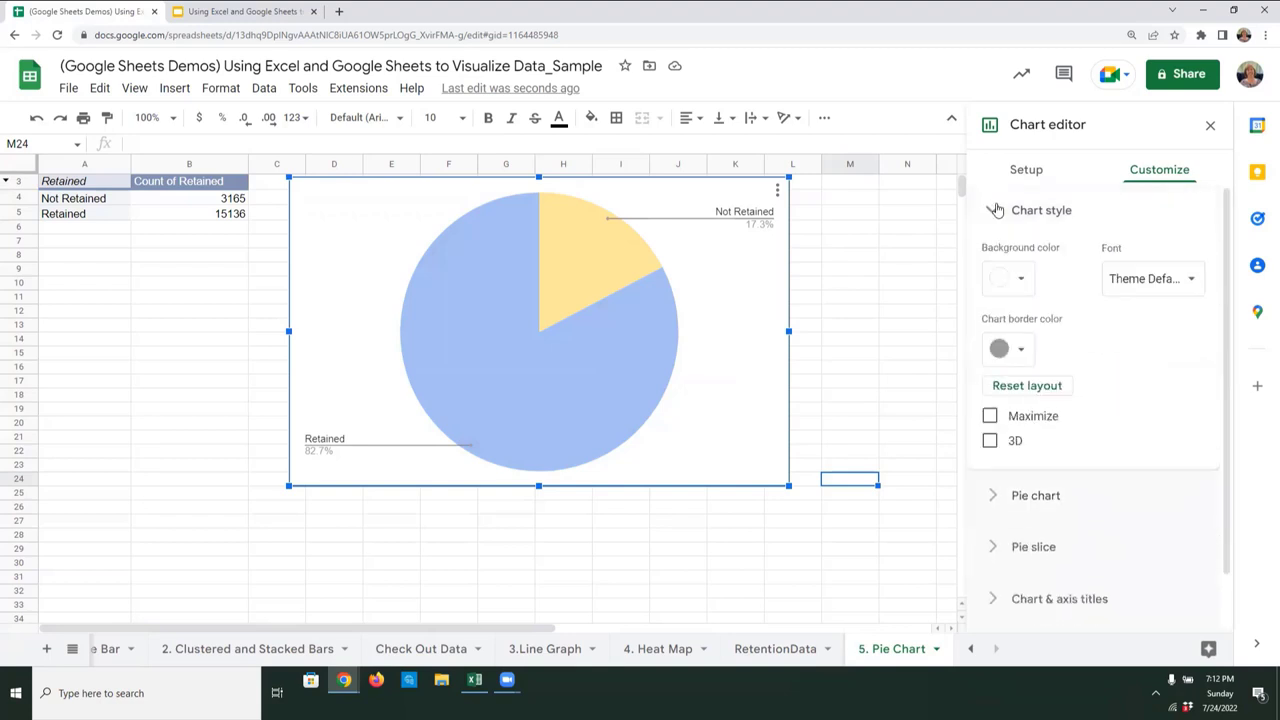
left_click(987, 214)
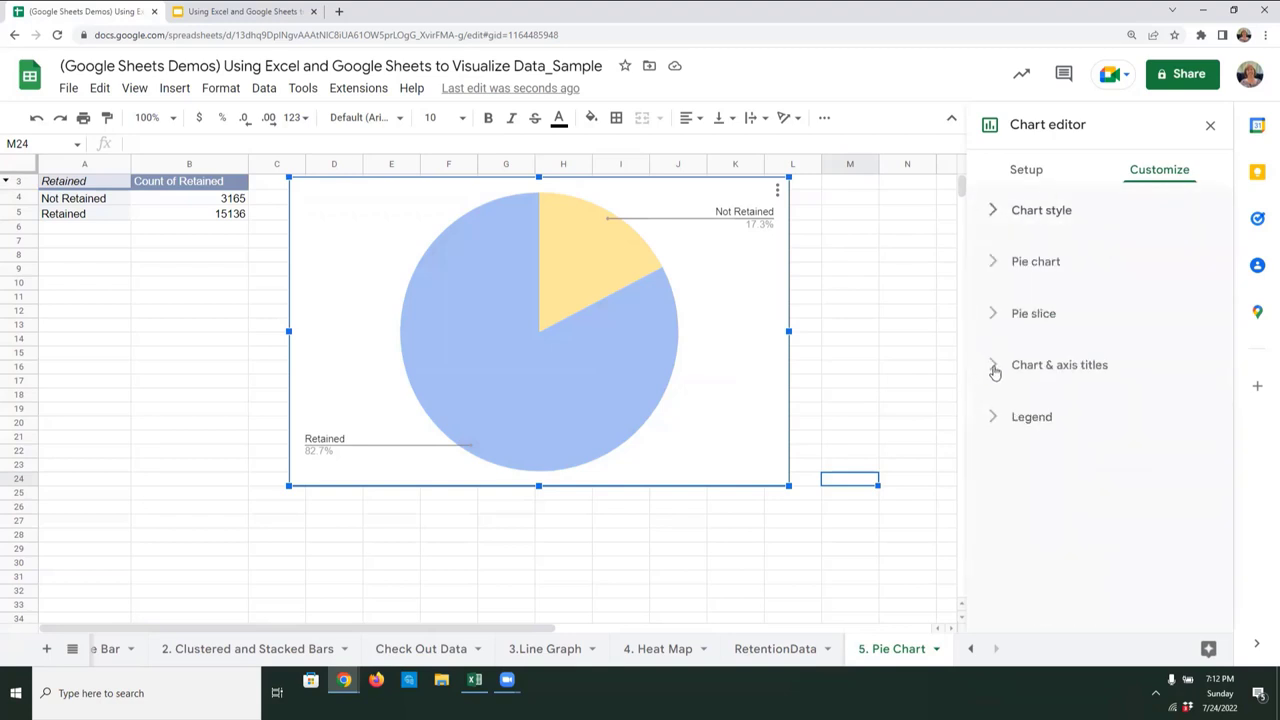
left_click(995, 372)
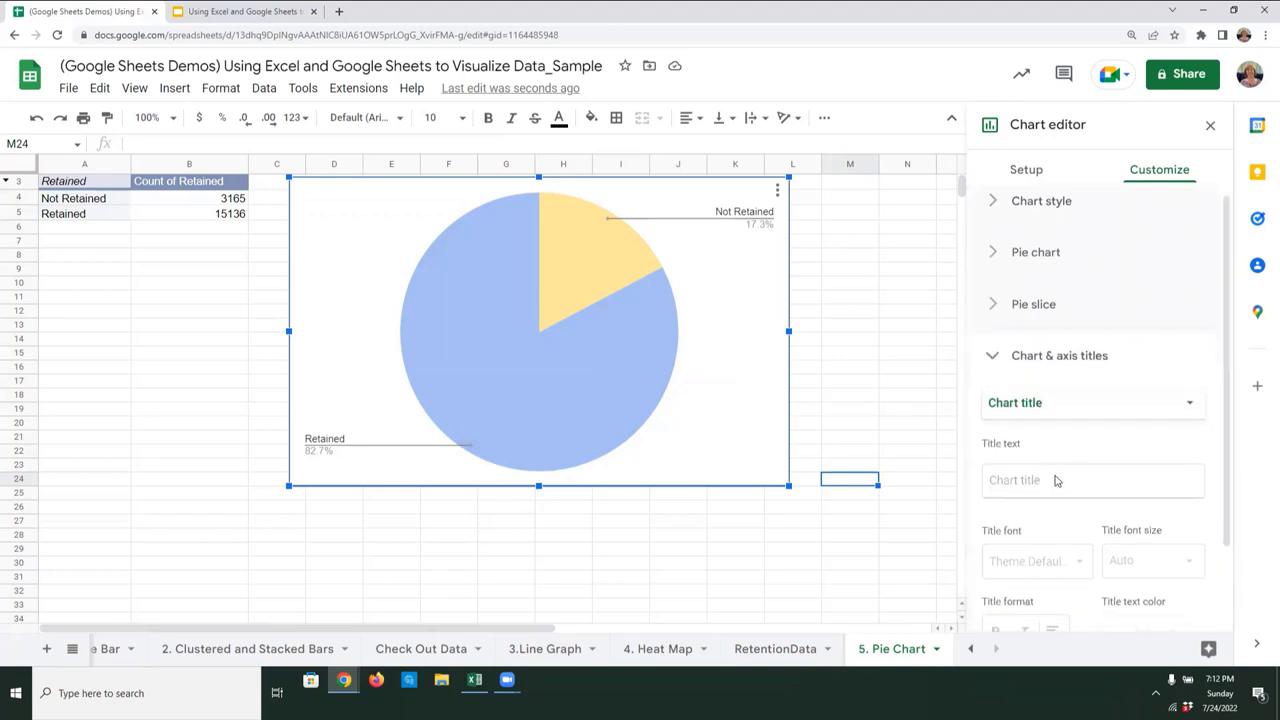
left_click(1040, 381)
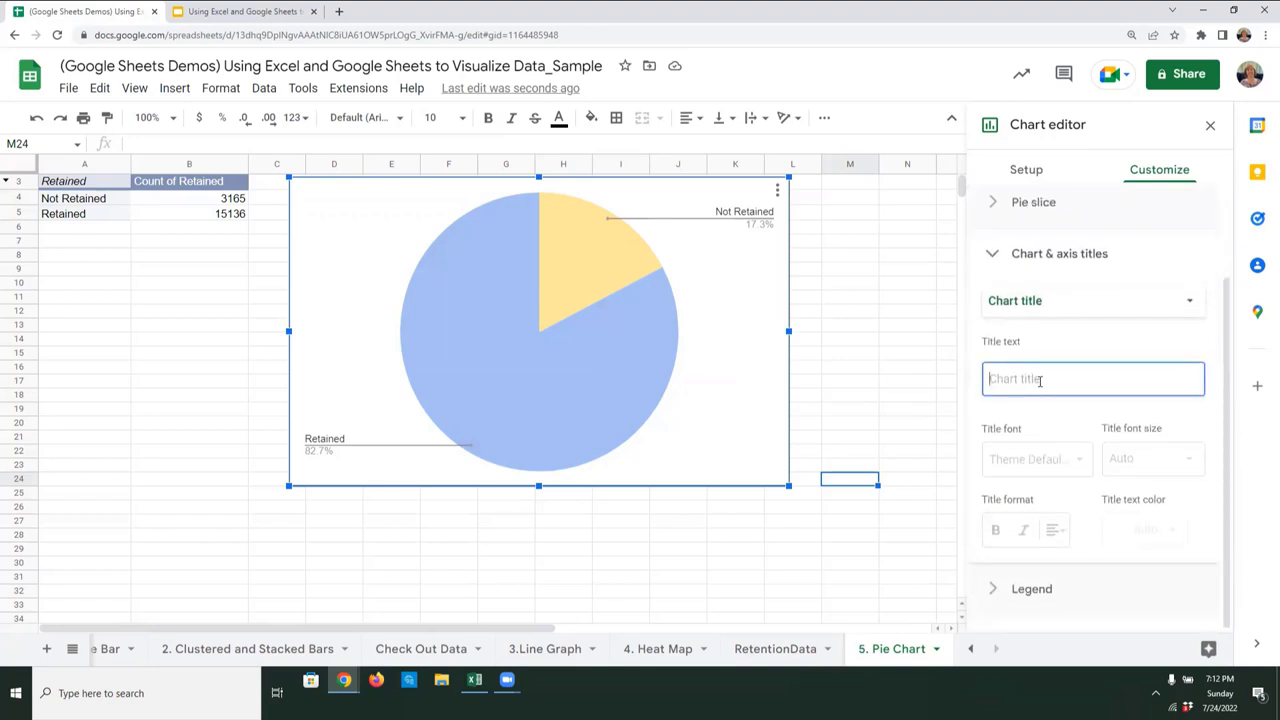
type("Retn")
type("ntion Status")
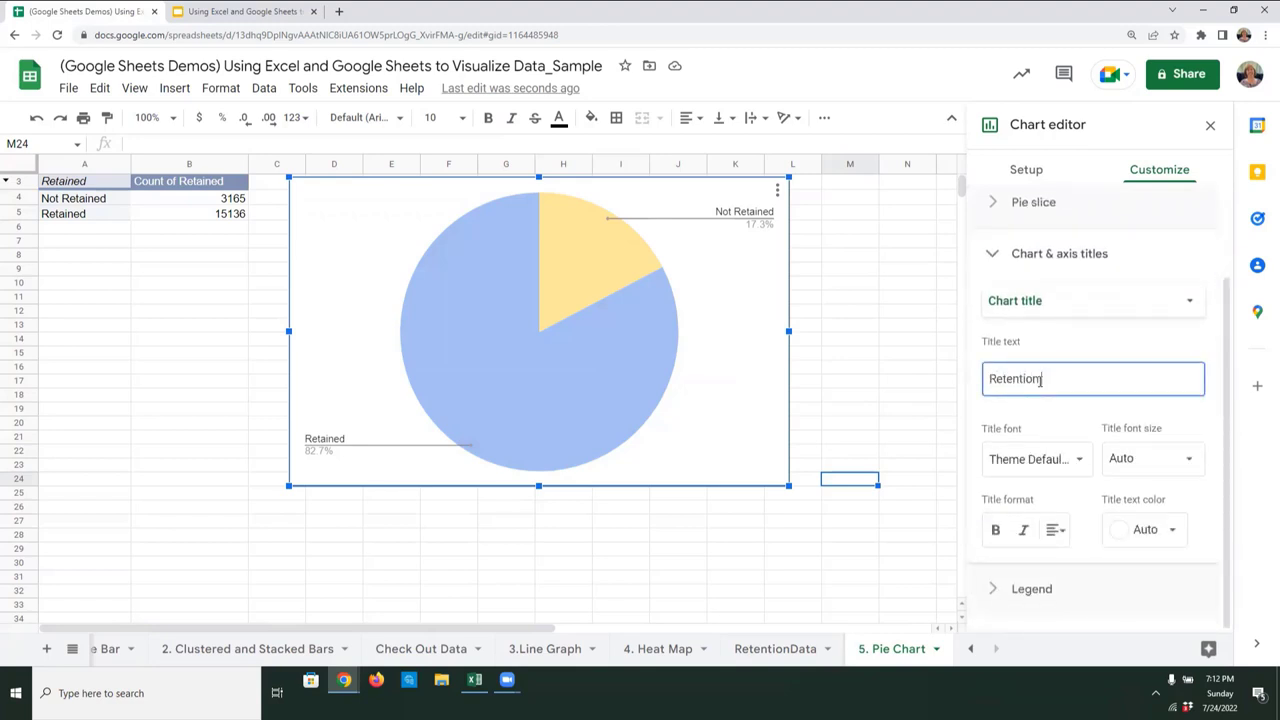
Center the pie chart's title, make it bold and color it black
left_click(1055, 530)
left_click(1055, 563)
left_click(995, 530)
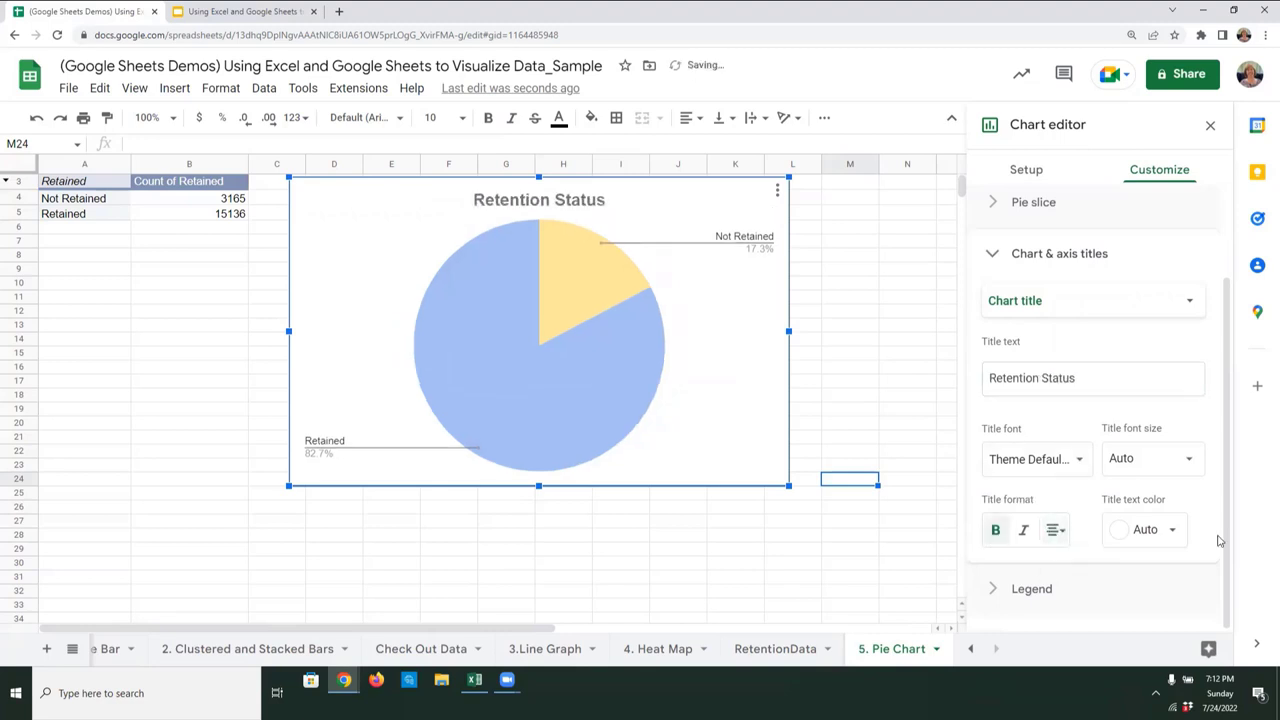
left_click(1170, 532)
left_click(1005, 334)
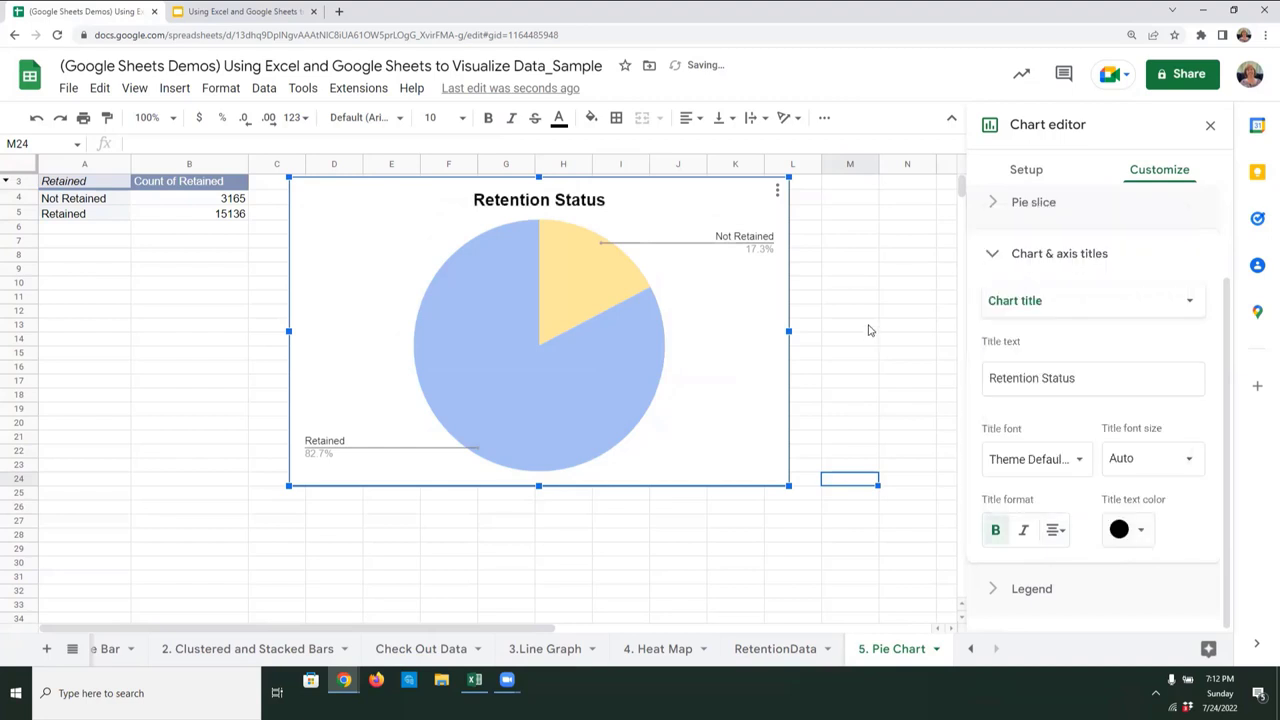
left_click(869, 330)
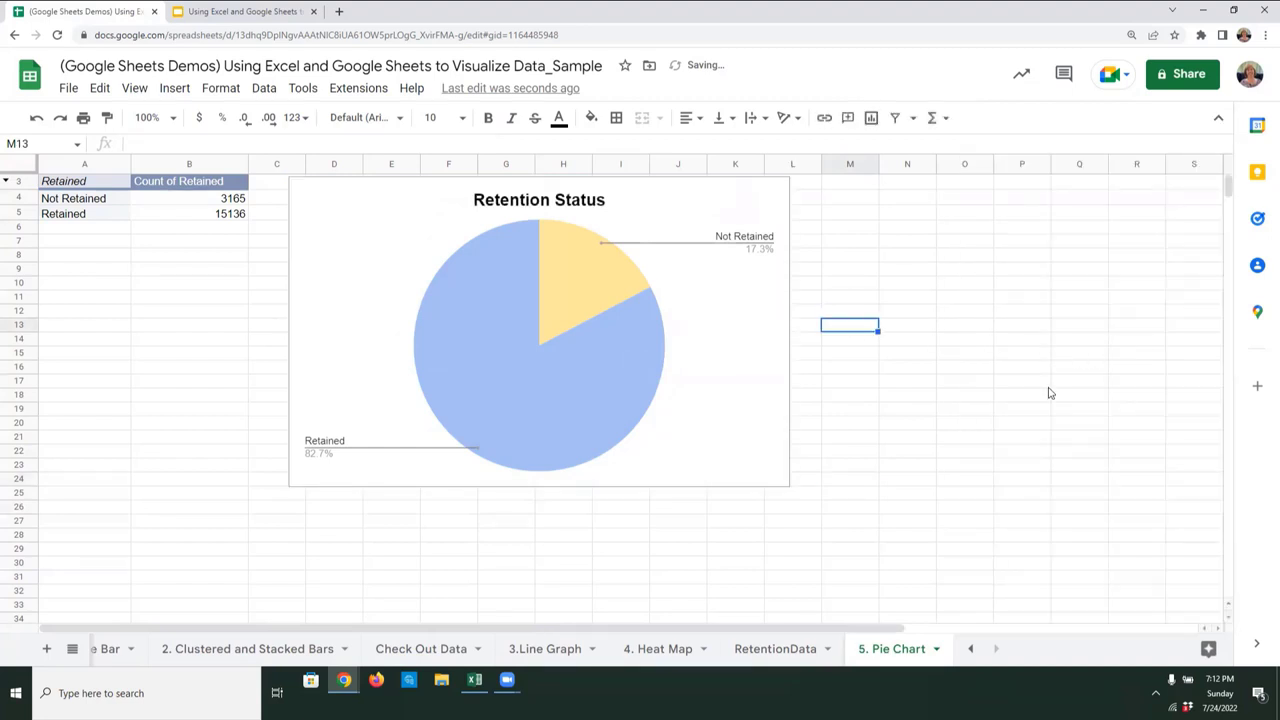
Switch to the Google Slides presentation, present it from the Pie Charts slide and advance to the section on relationships between two continuous variables
left_click(192, 12)
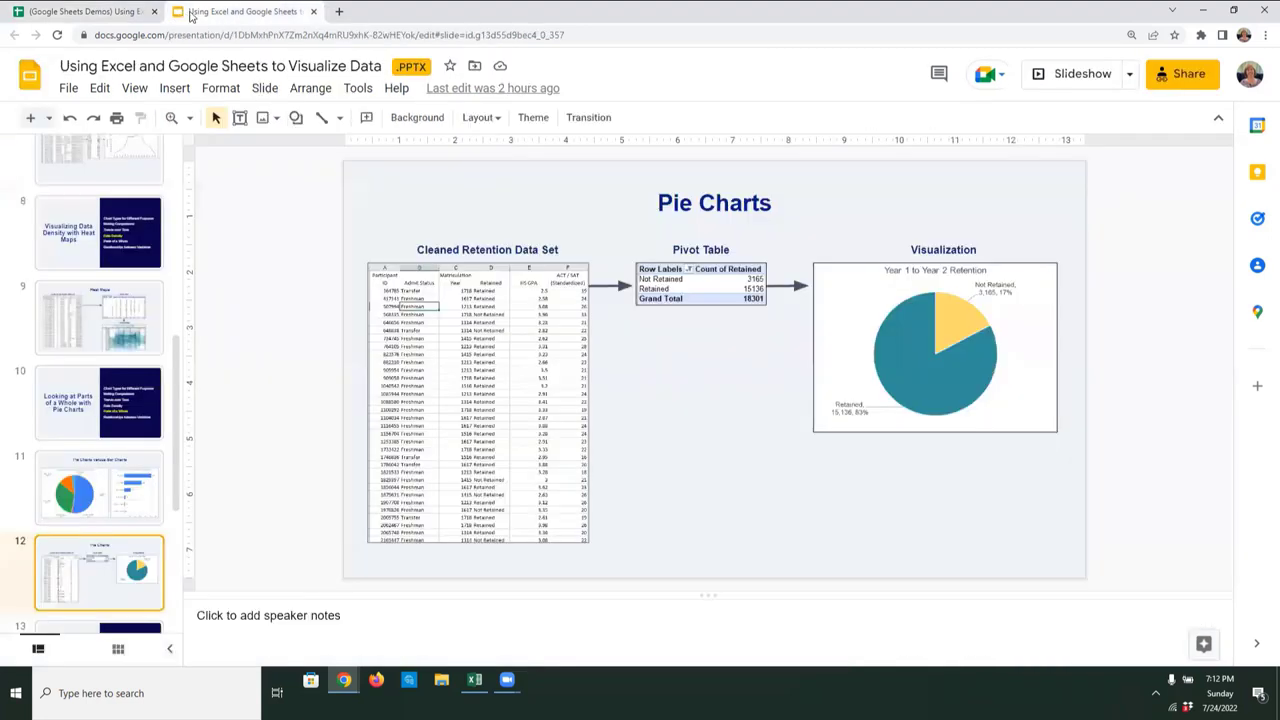
left_click(1072, 74)
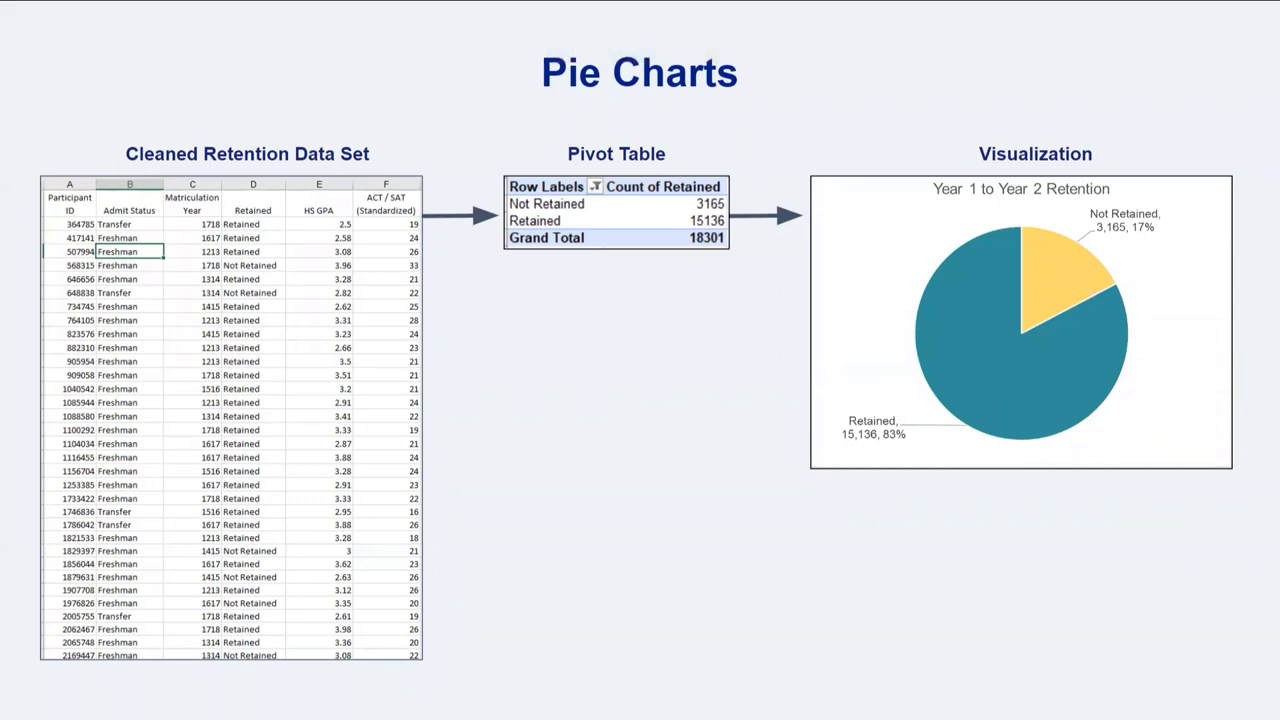
key("Right")
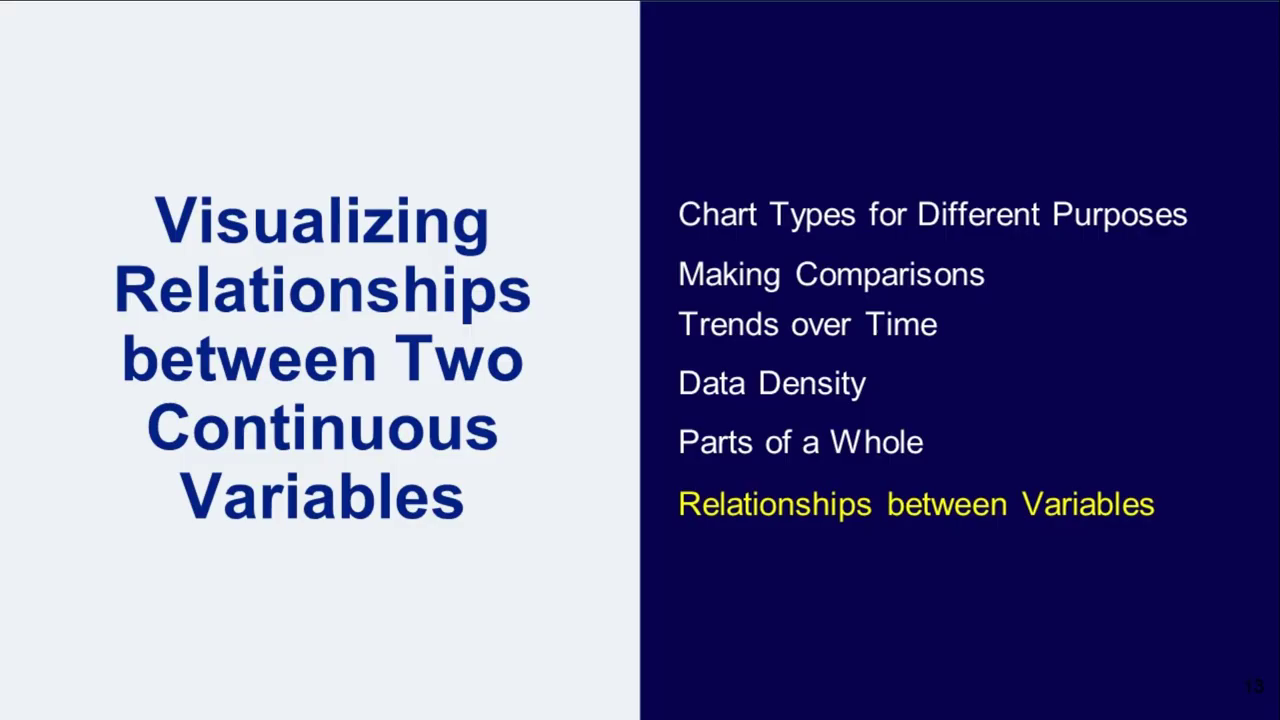
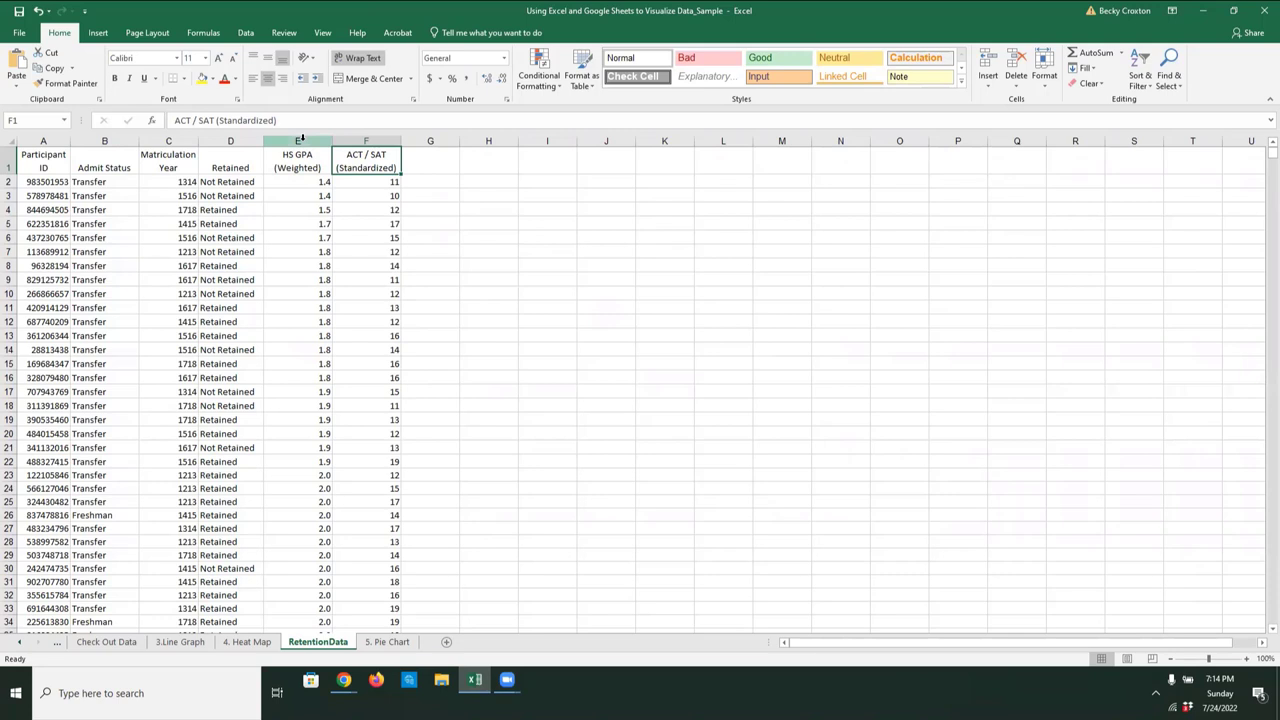
In Excel, insert a scatter chart of HS GPA (Weighted) and ACT / SAT (Standardized), enlarged over about columns H to O, rows 2 to 18
left_click_drag(300, 141, 354, 142)
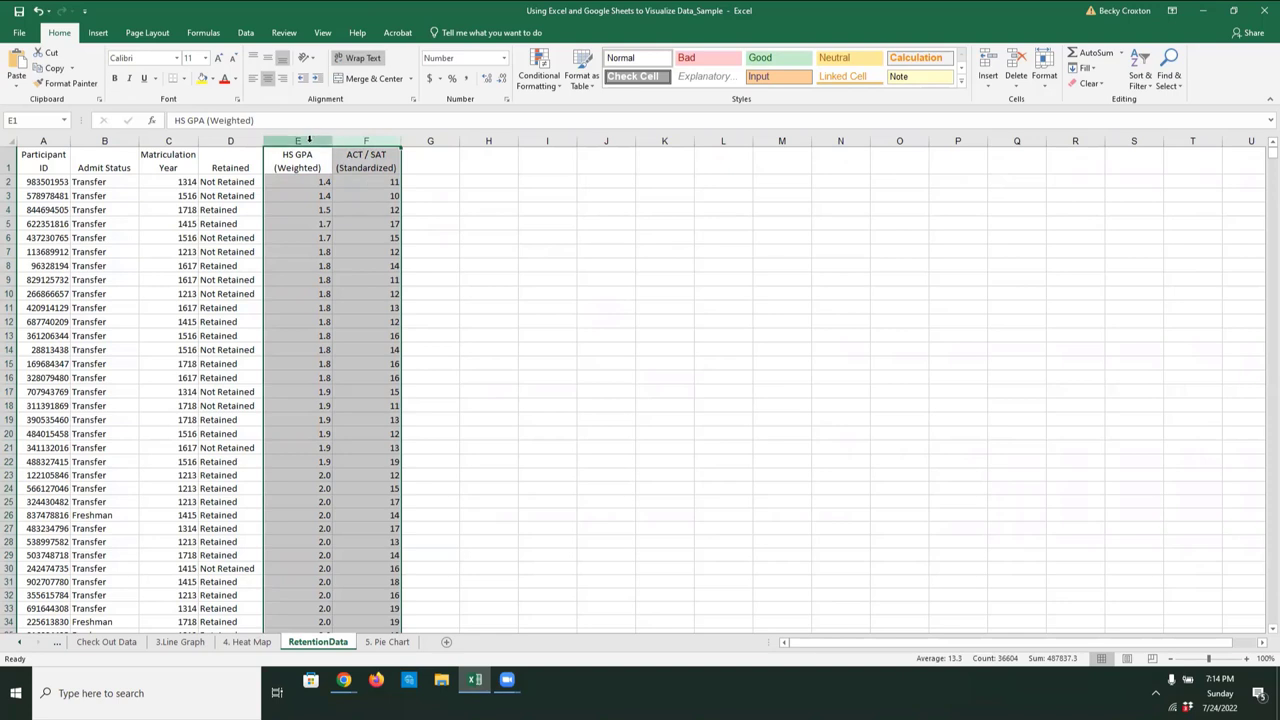
left_click(96, 33)
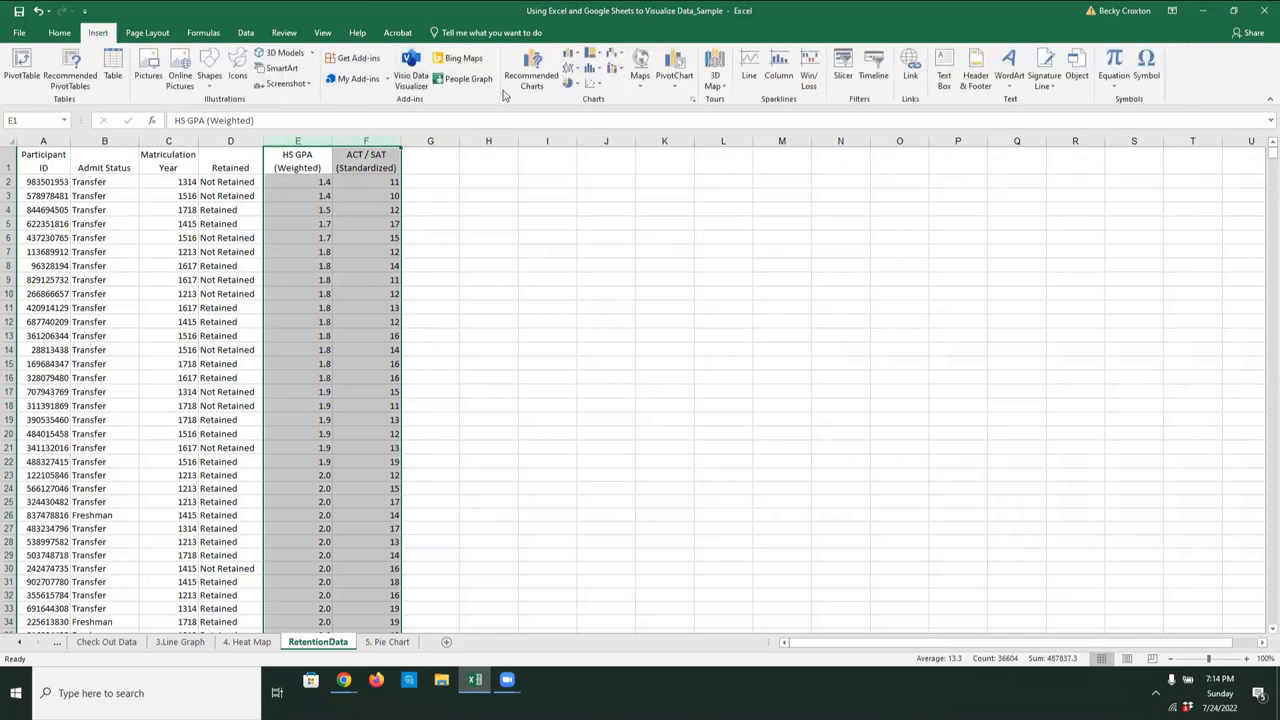
left_click(592, 86)
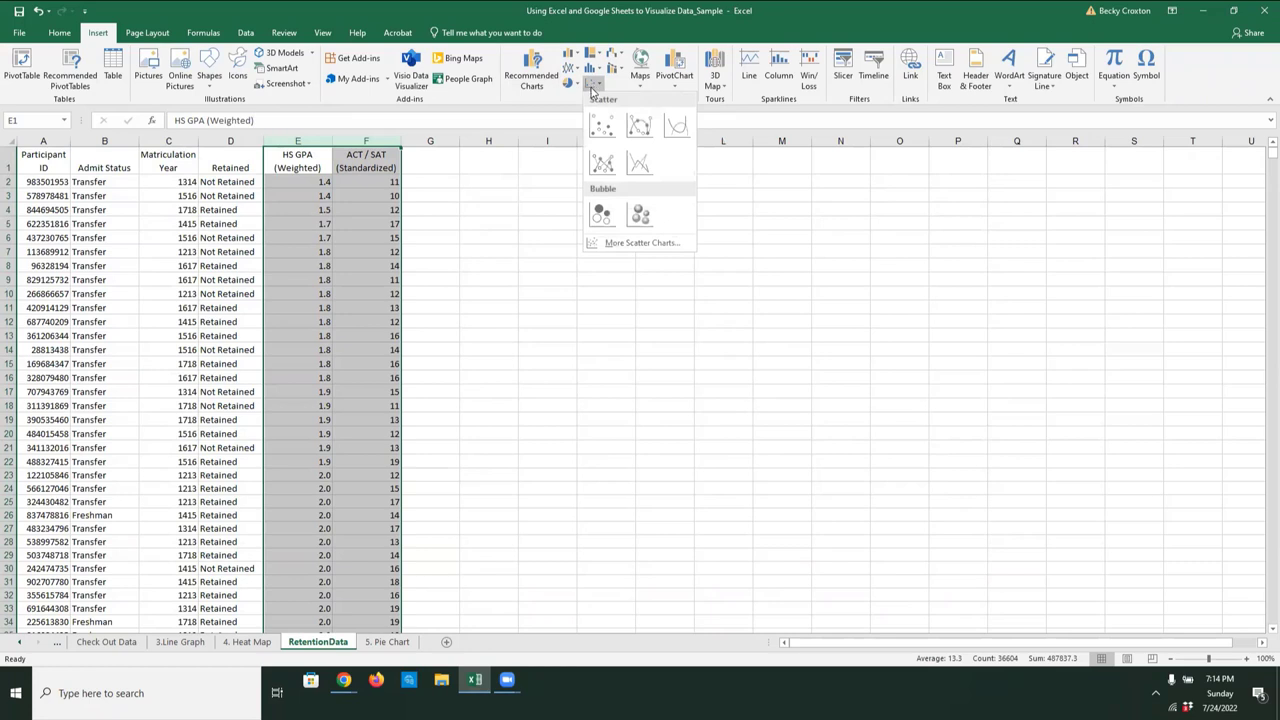
left_click(601, 125)
left_click_drag(550, 304, 531, 186)
left_click_drag(782, 367, 920, 418)
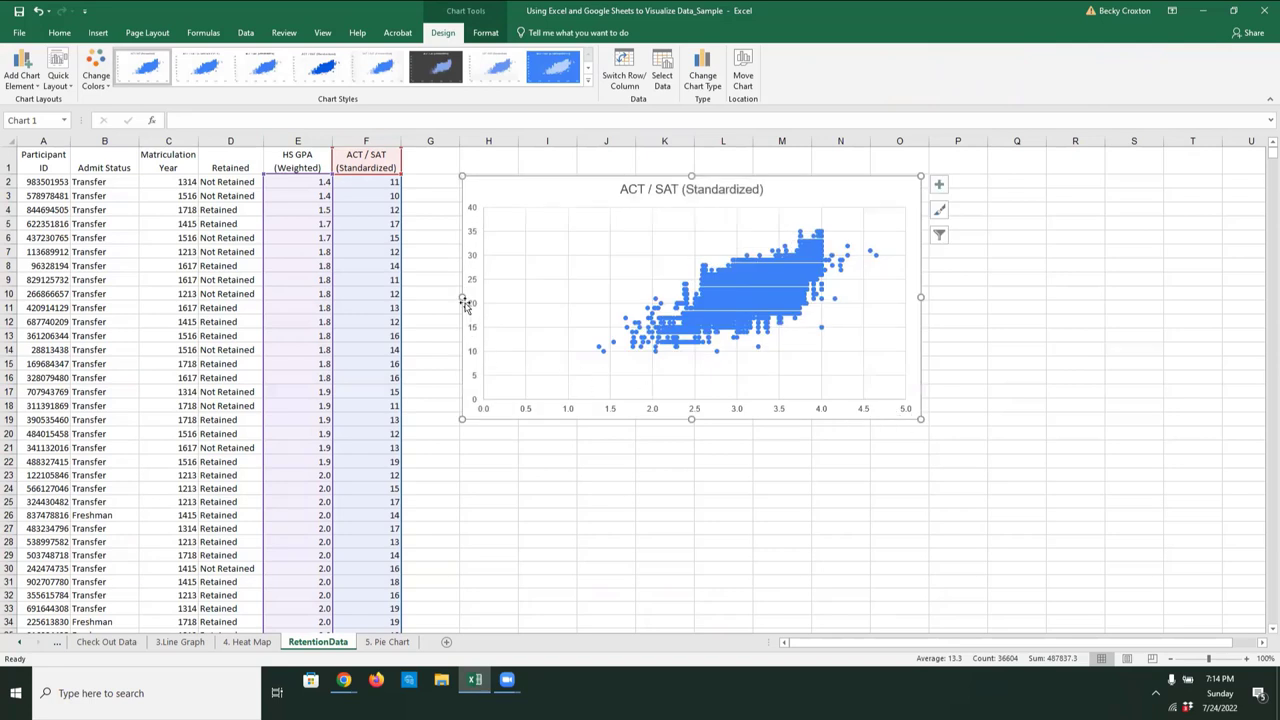
left_click_drag(461, 297, 459, 297)
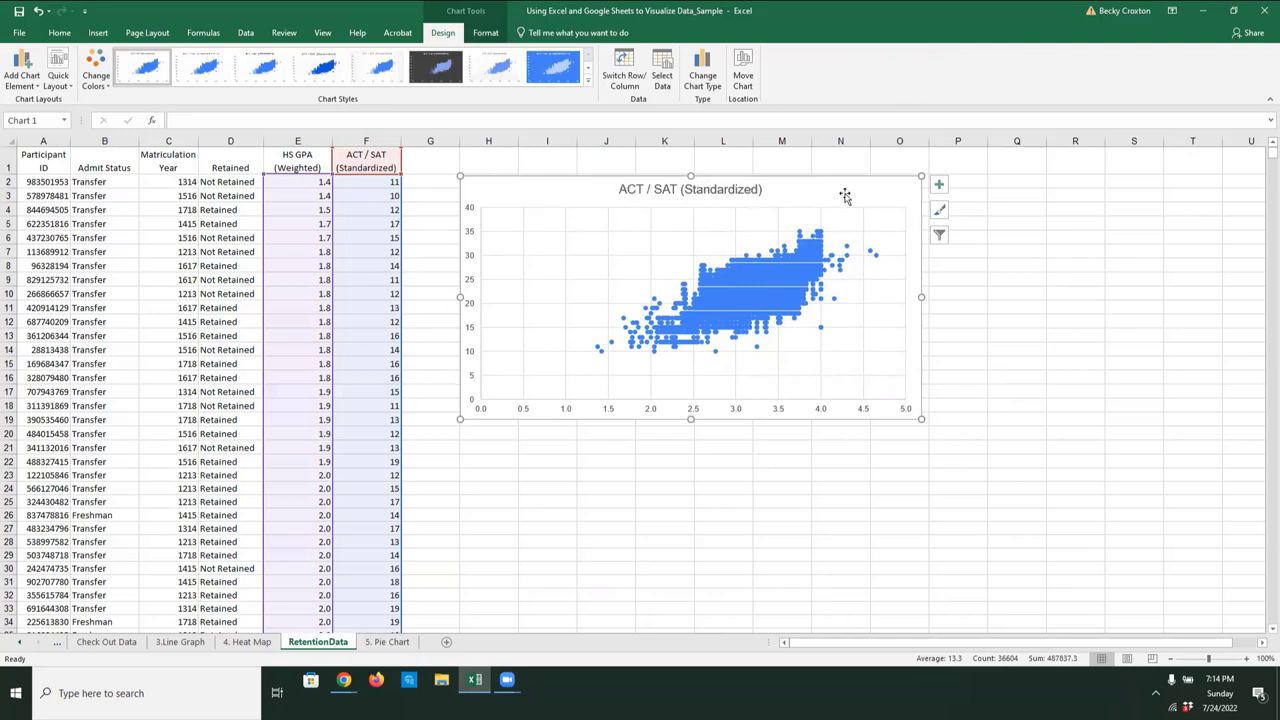
Add axis titles to the scatter chart and set the horizontal one to HS GPA (Weighted)
left_click(940, 187)
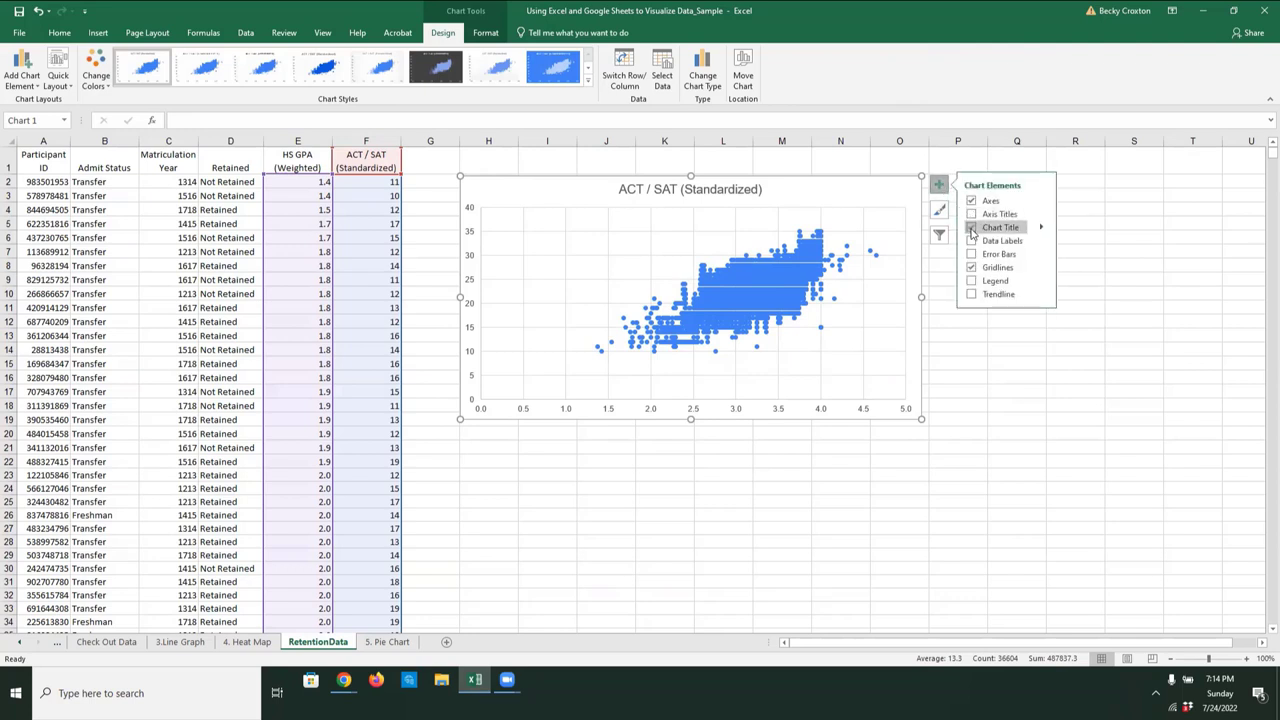
left_click(970, 216)
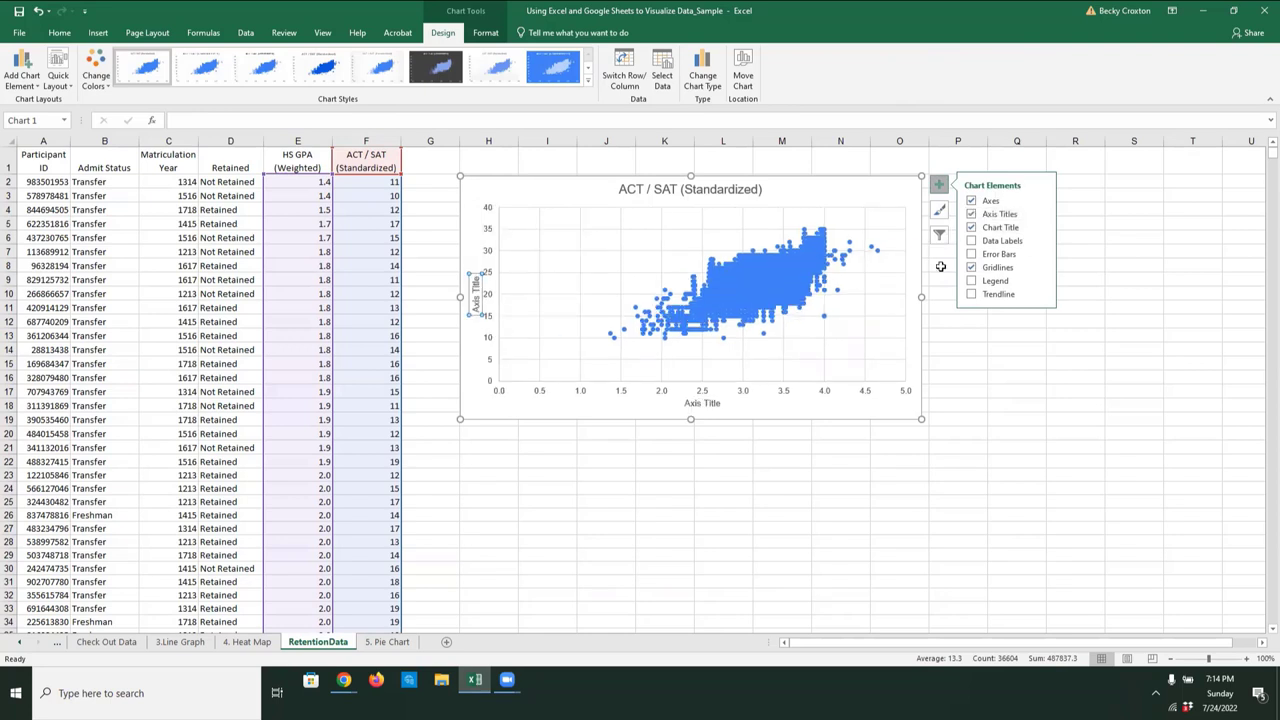
left_click(688, 405)
left_click_drag(686, 403, 722, 401)
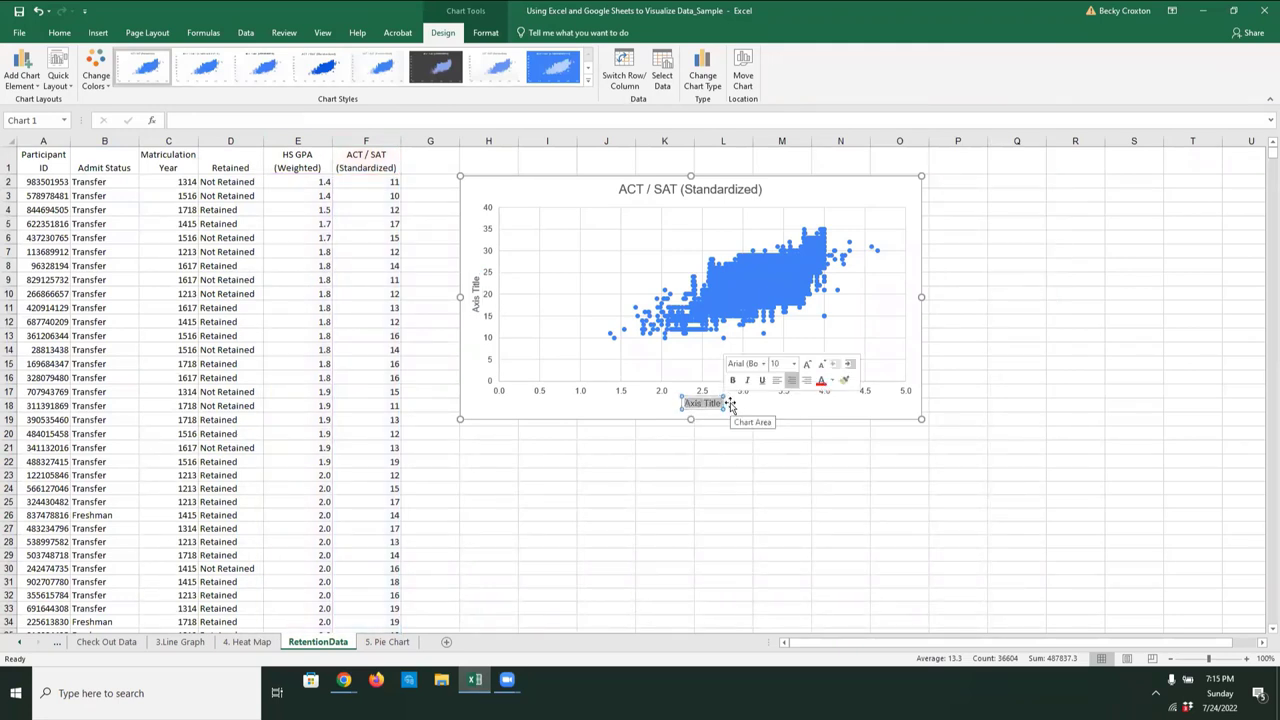
type("HS GPA (Weighted)")
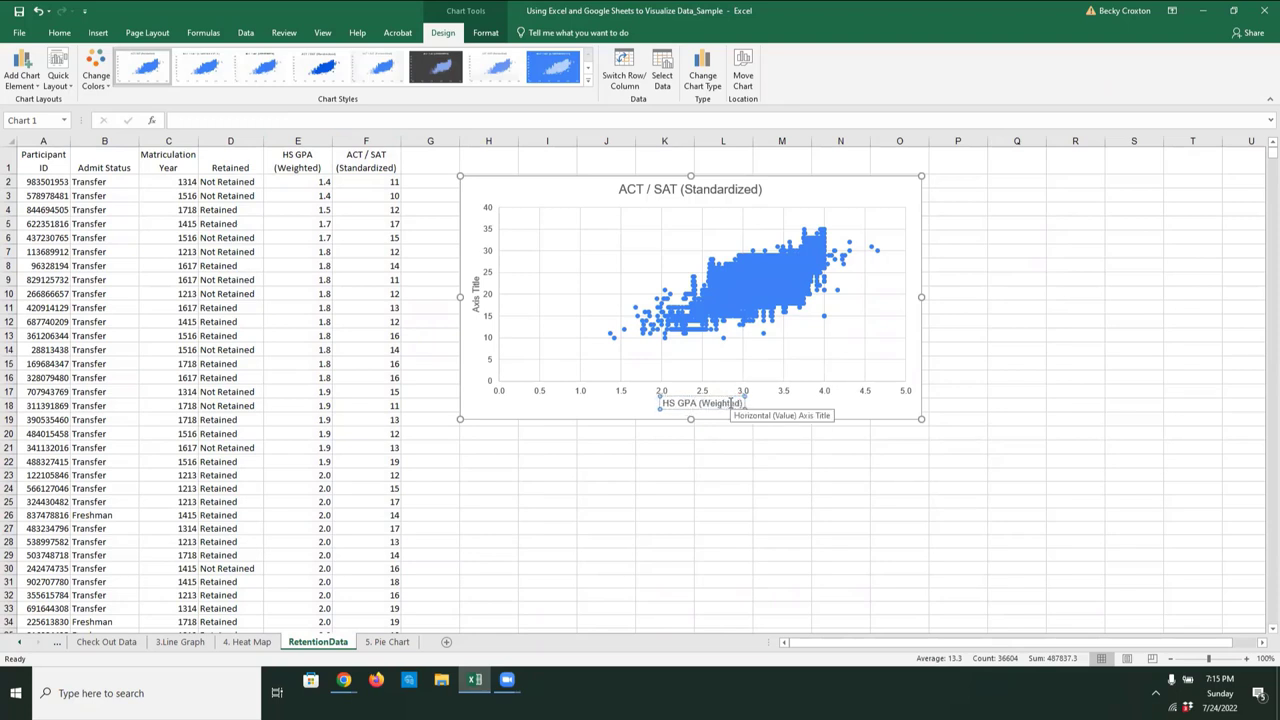
Set the scatter chart's vertical axis title to Standardized ACT/SAT Score
left_click(476, 300)
left_click_drag(477, 314, 470, 270)
key("BackSpace")
type("Standardized (ACT/")
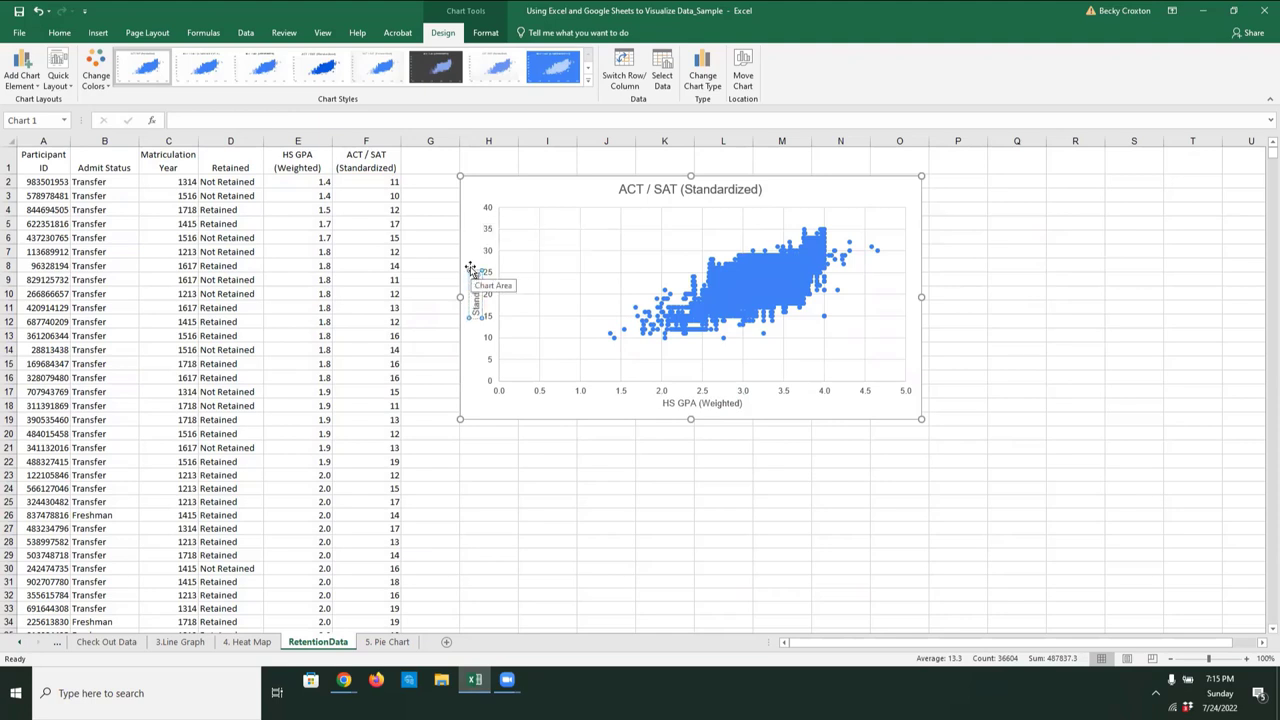
type("SAT)")
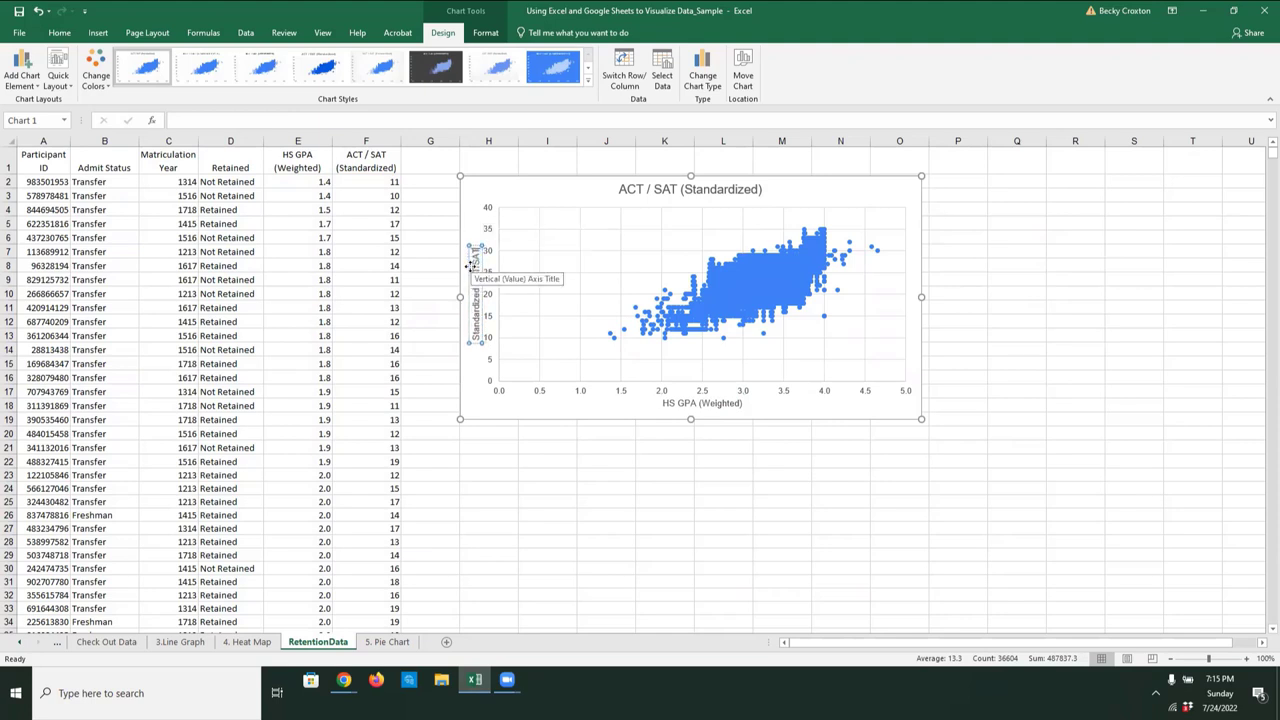
type(" Score")
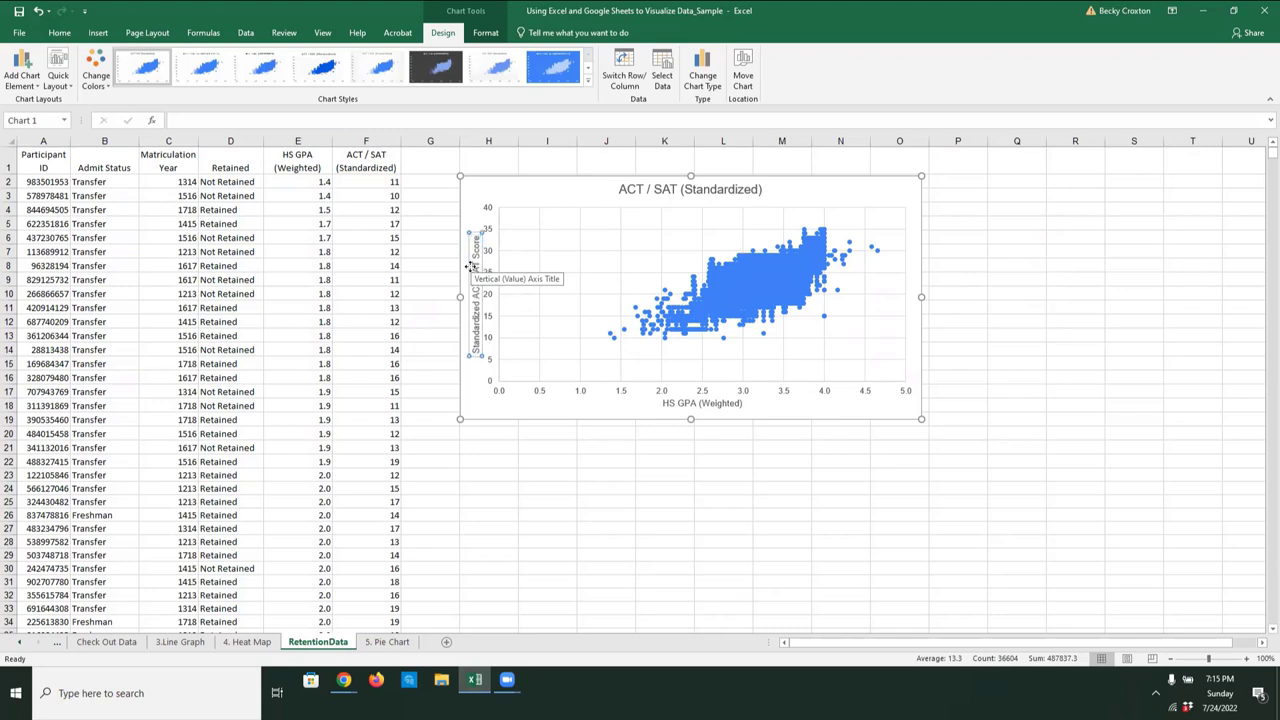
Replace the scatter chart's title with "HS GPA (Weighted) x Standardized ACT/ACT Scores)"
left_click(621, 190)
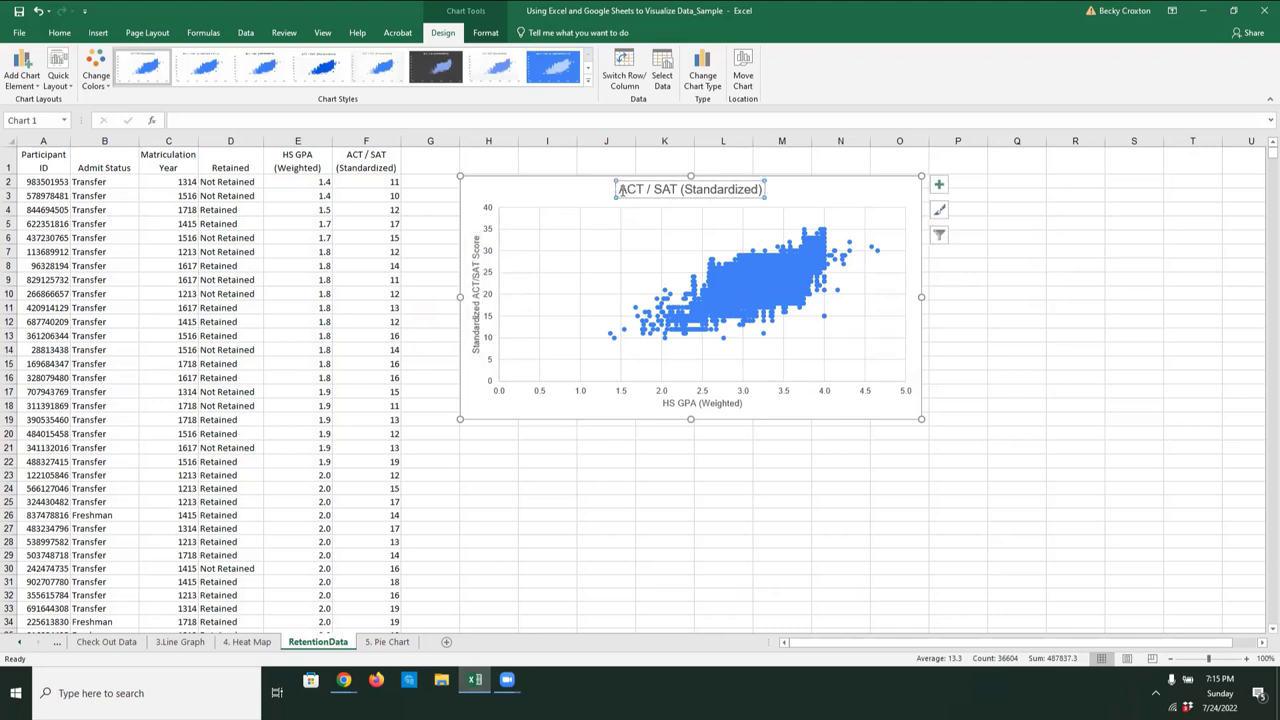
triple_click(621, 190)
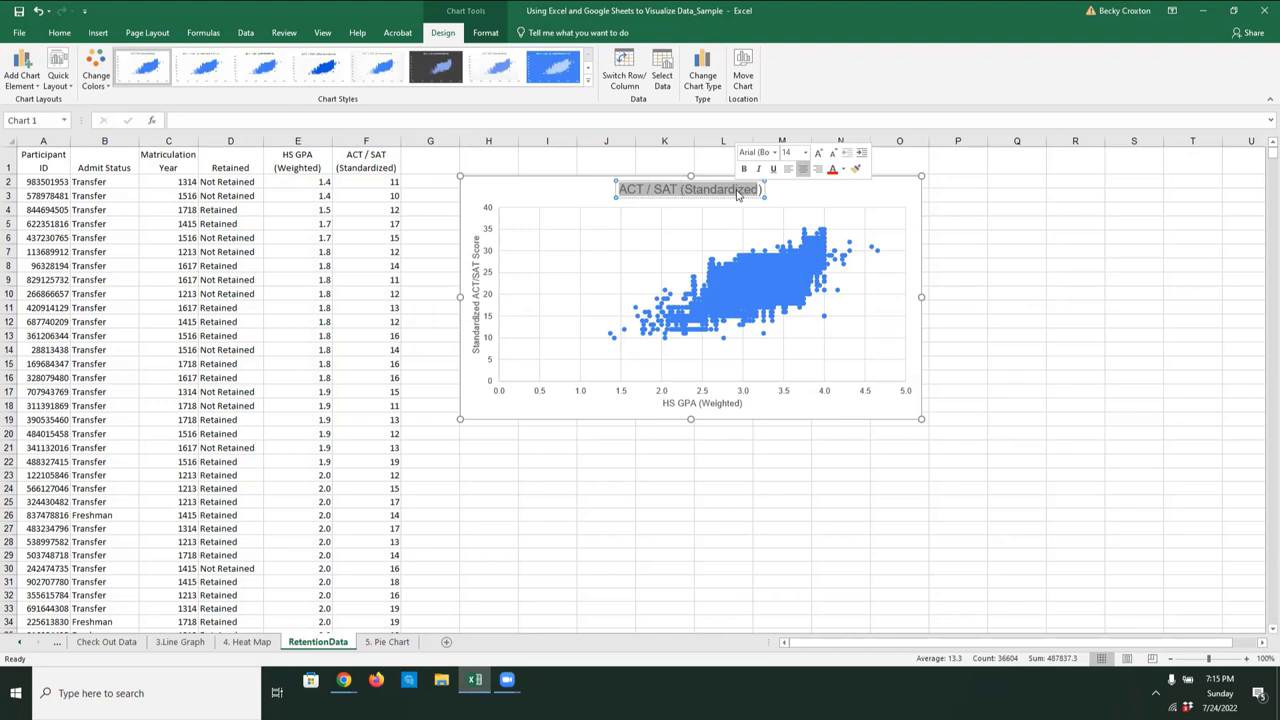
type("HS GPA ()")
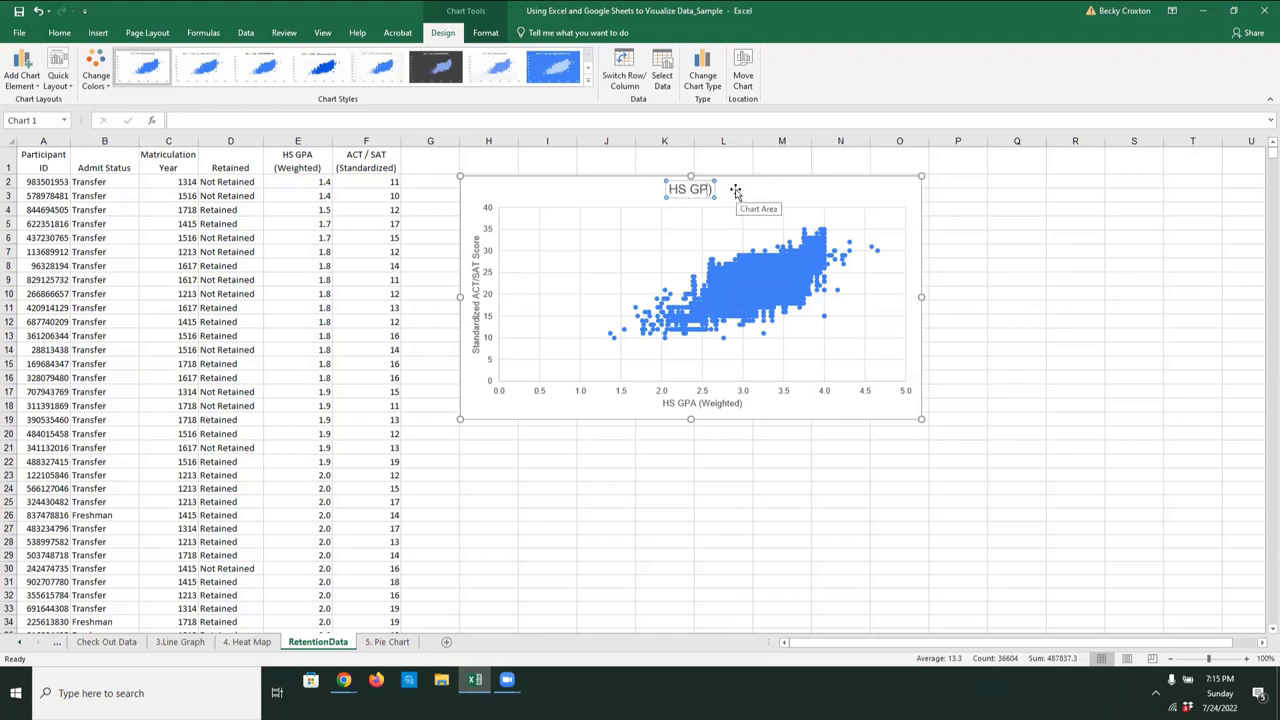
key("Left")
type("Weighted) x")
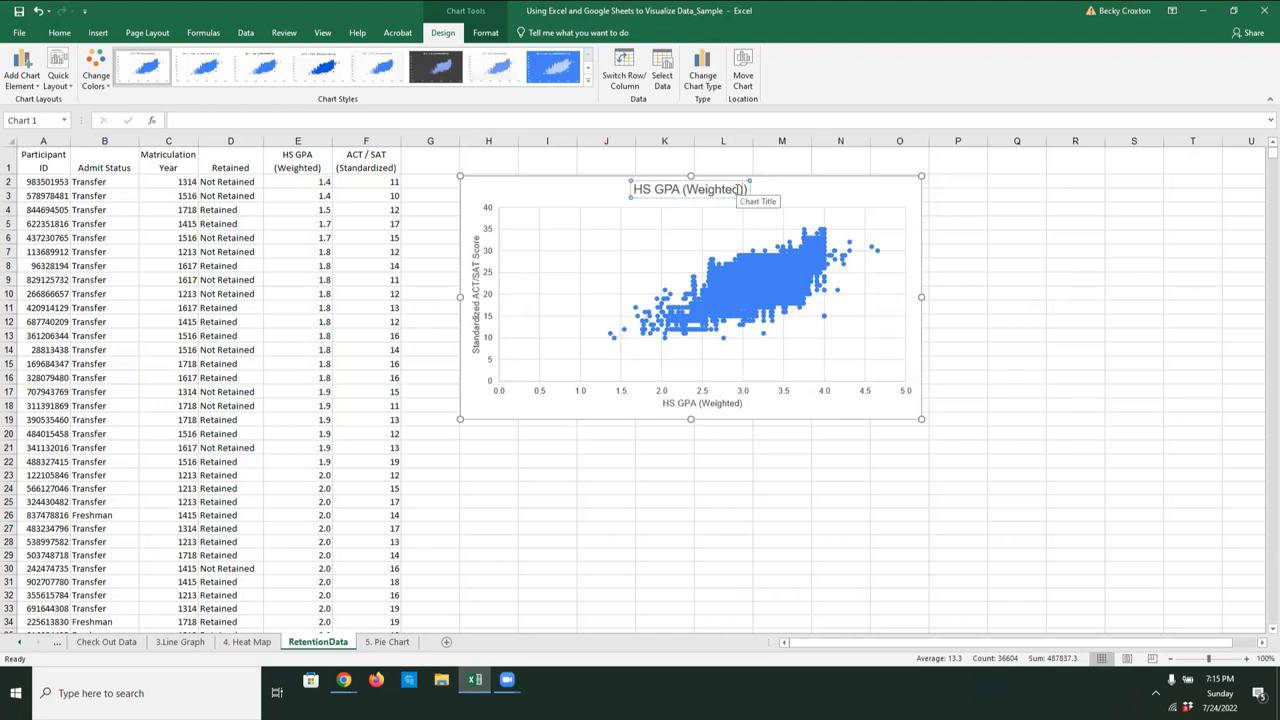
type(" Standasrid")
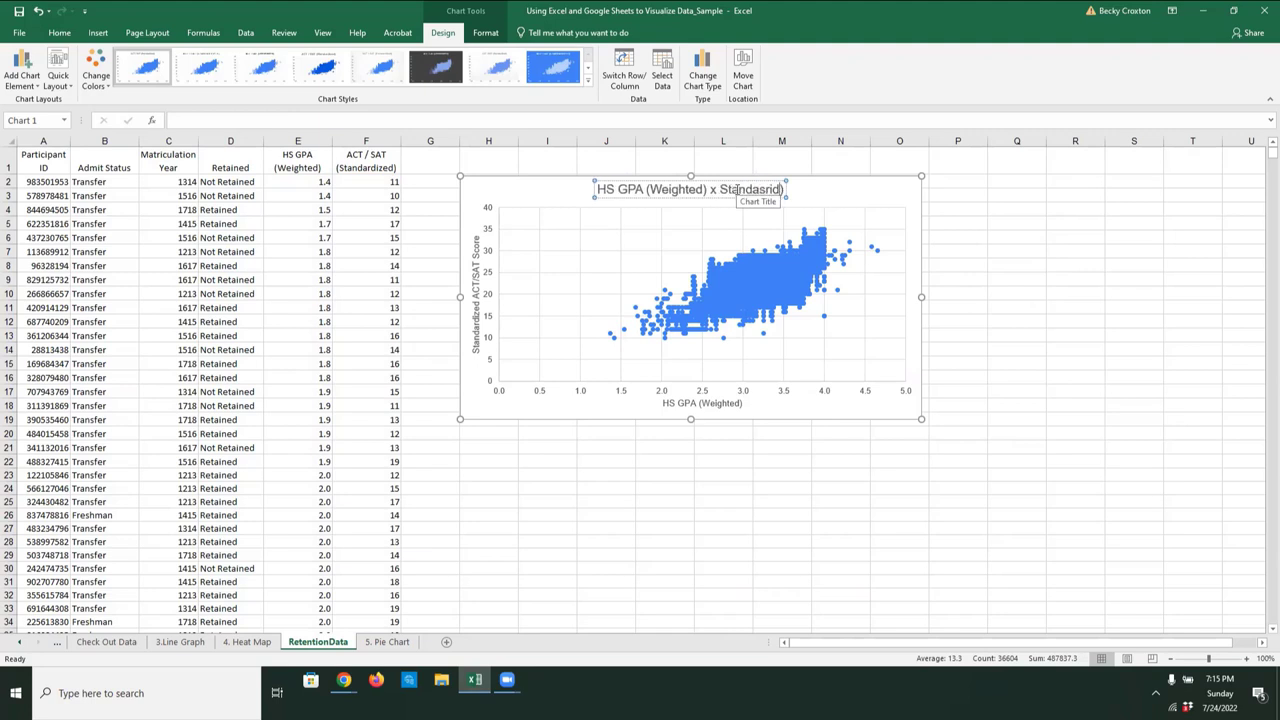
key("BackSpace")
key("BackSpace")
key("BackSpace")
key("BackSpace")
type("rdized (AC")
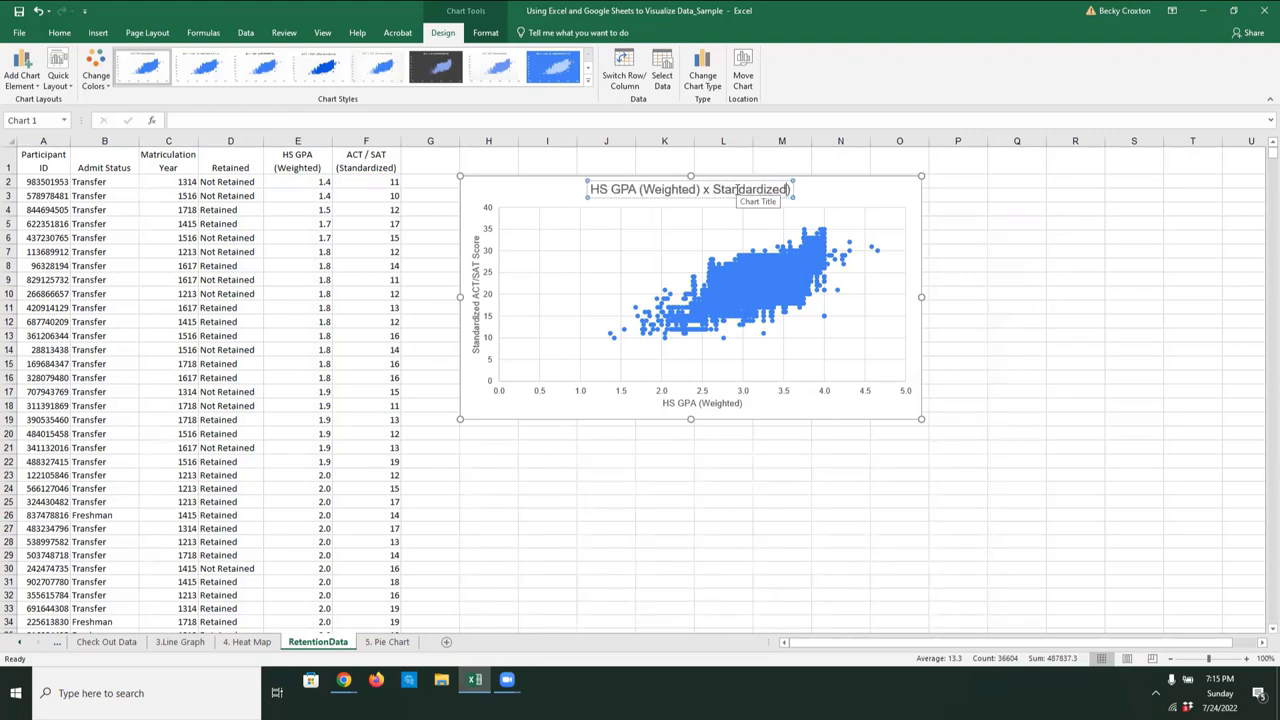
type("T/ACT")
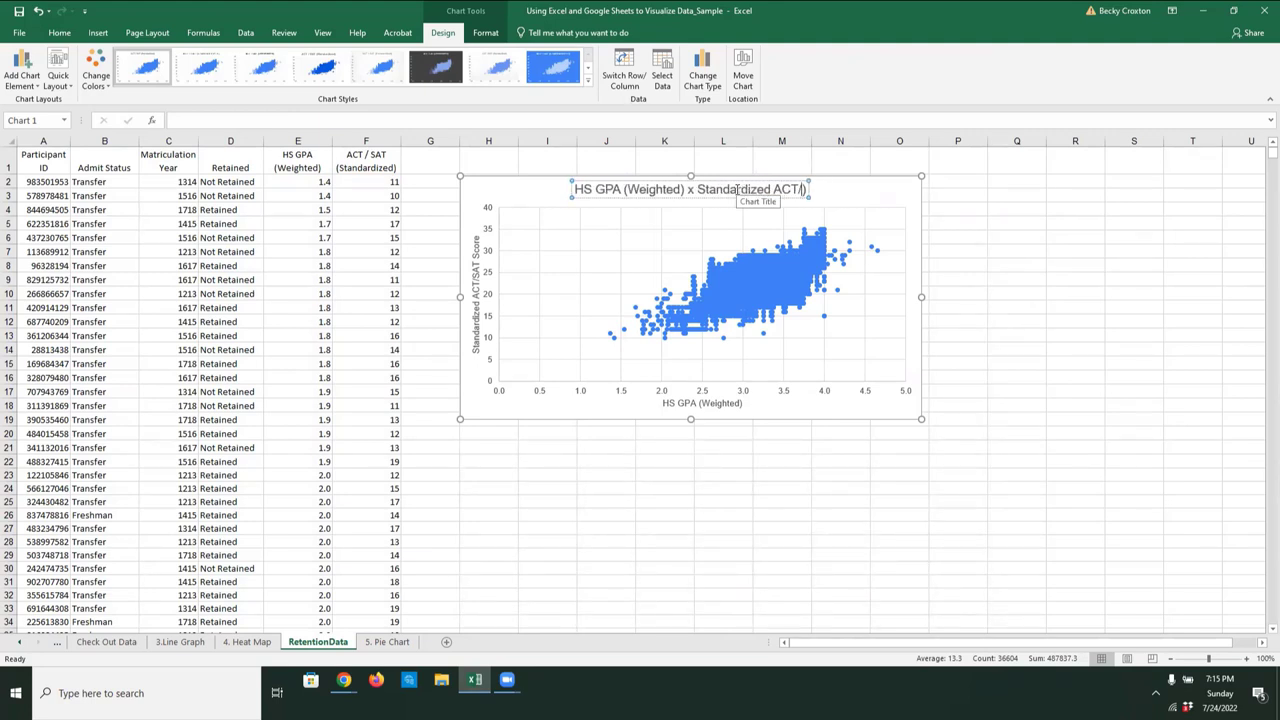
type(" Scores")
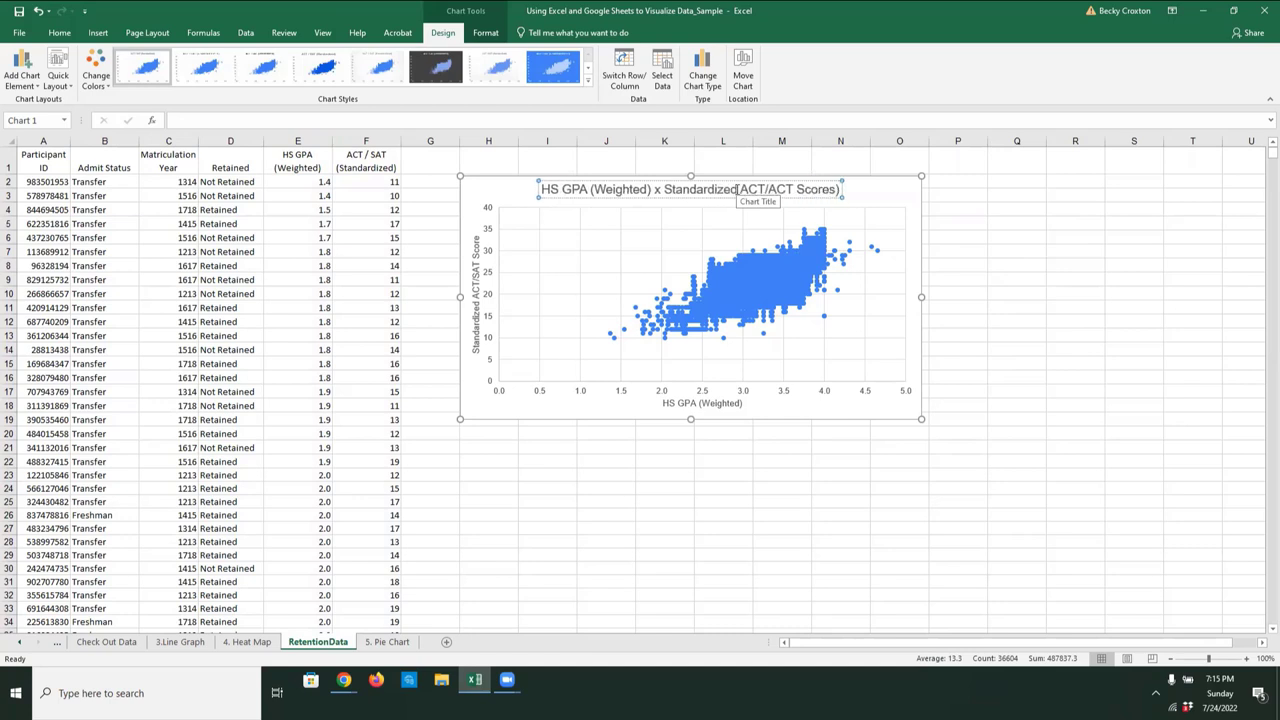
left_click(912, 206)
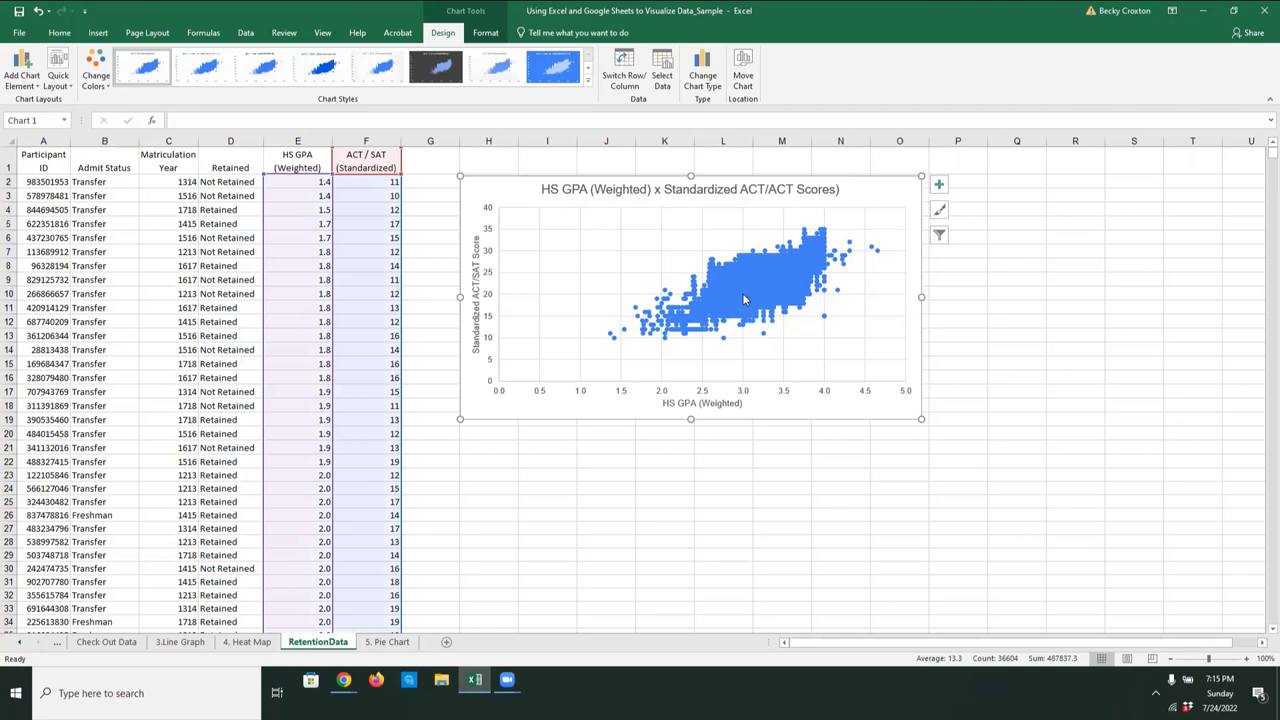
Add a linear trendline to the scatter chart
left_click(939, 186)
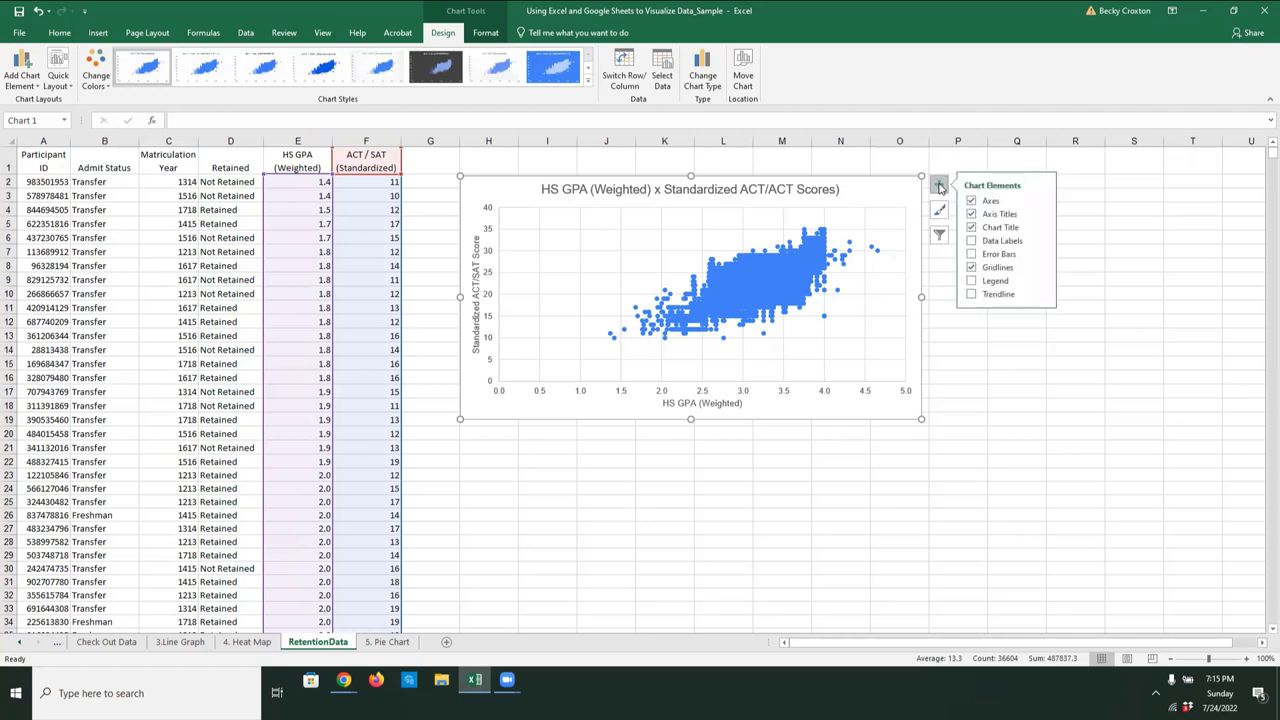
left_click(971, 295)
left_click(1041, 296)
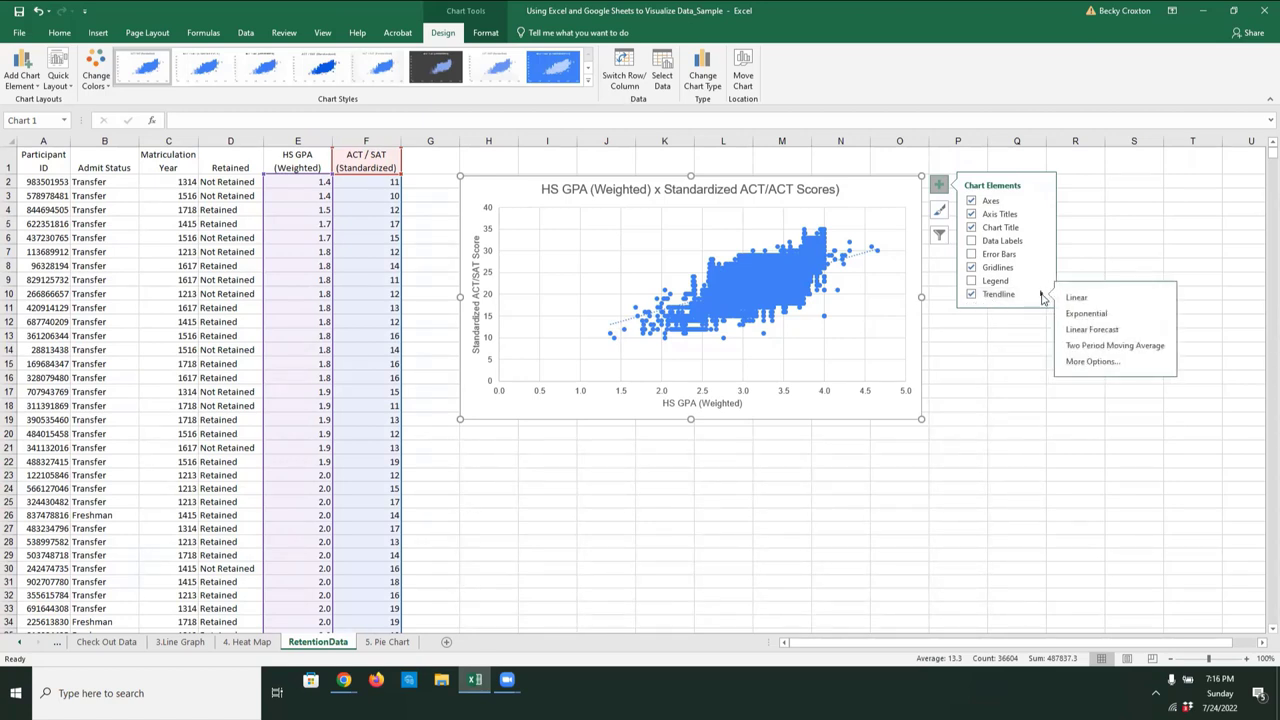
Format the trendline with a dark red color, accepting the complex formatting, and a width of 4 pt
left_click(1079, 362)
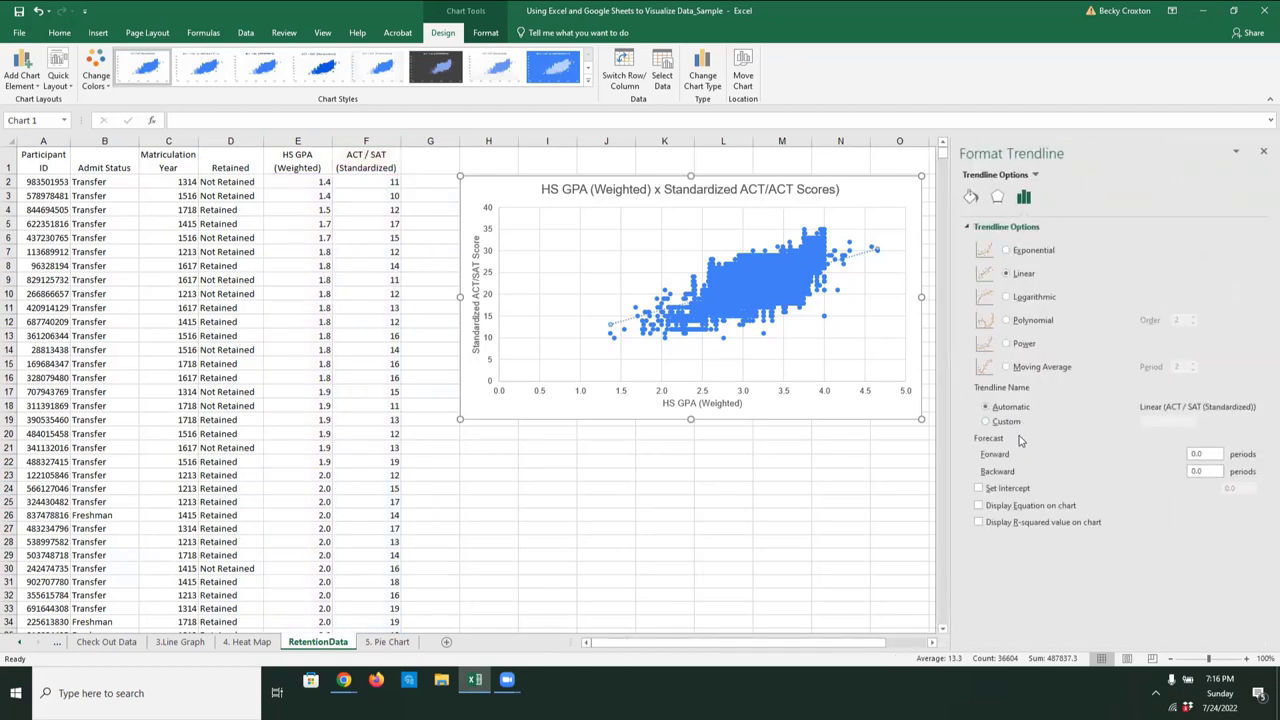
left_click(970, 198)
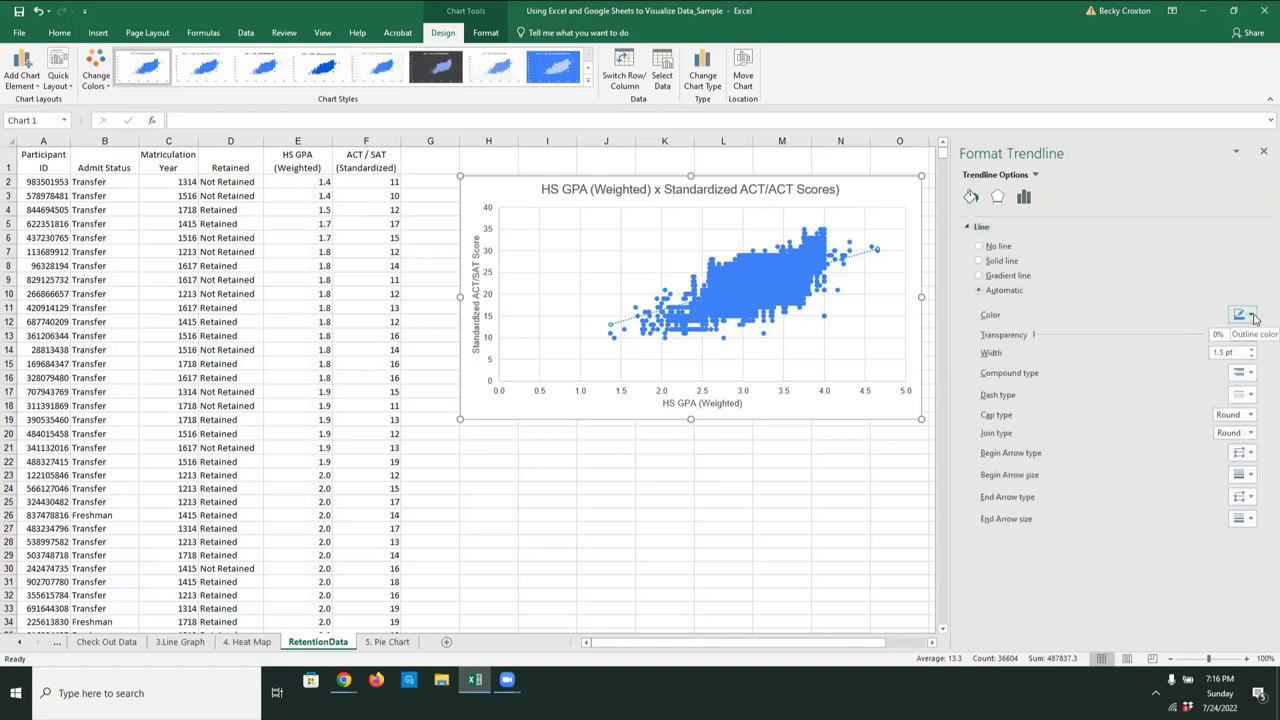
left_click(1252, 316)
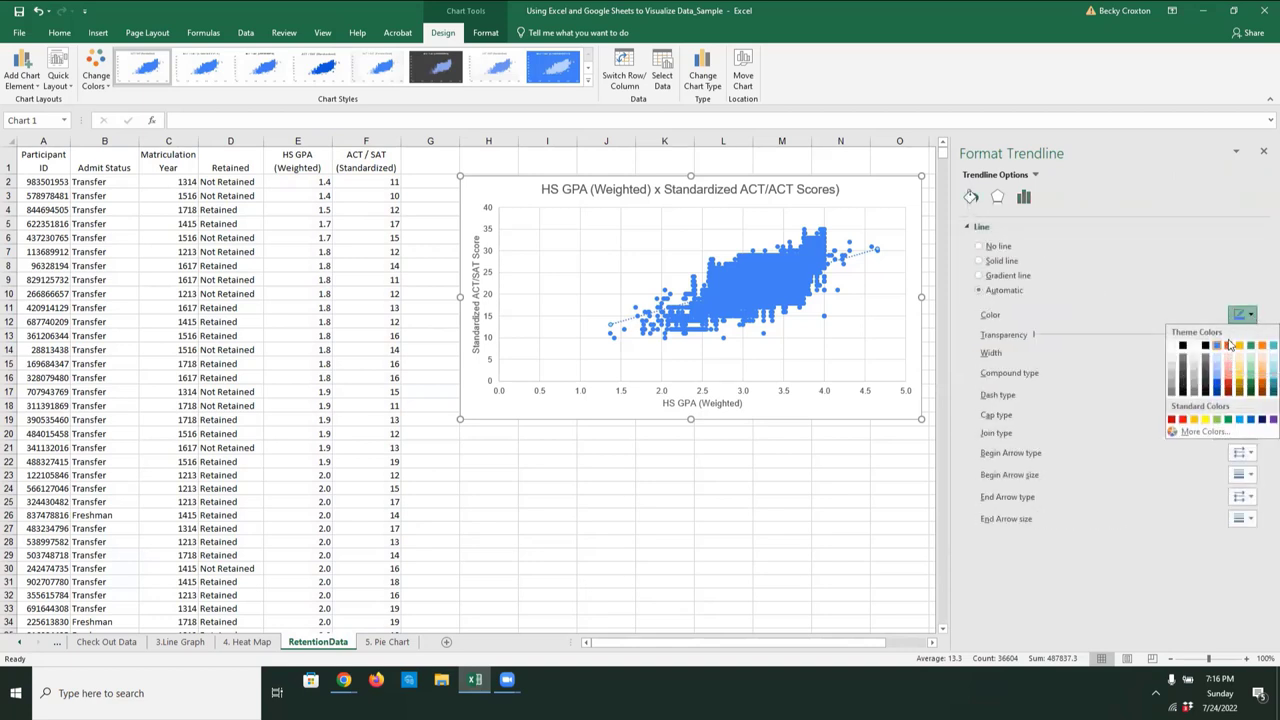
left_click(1228, 384)
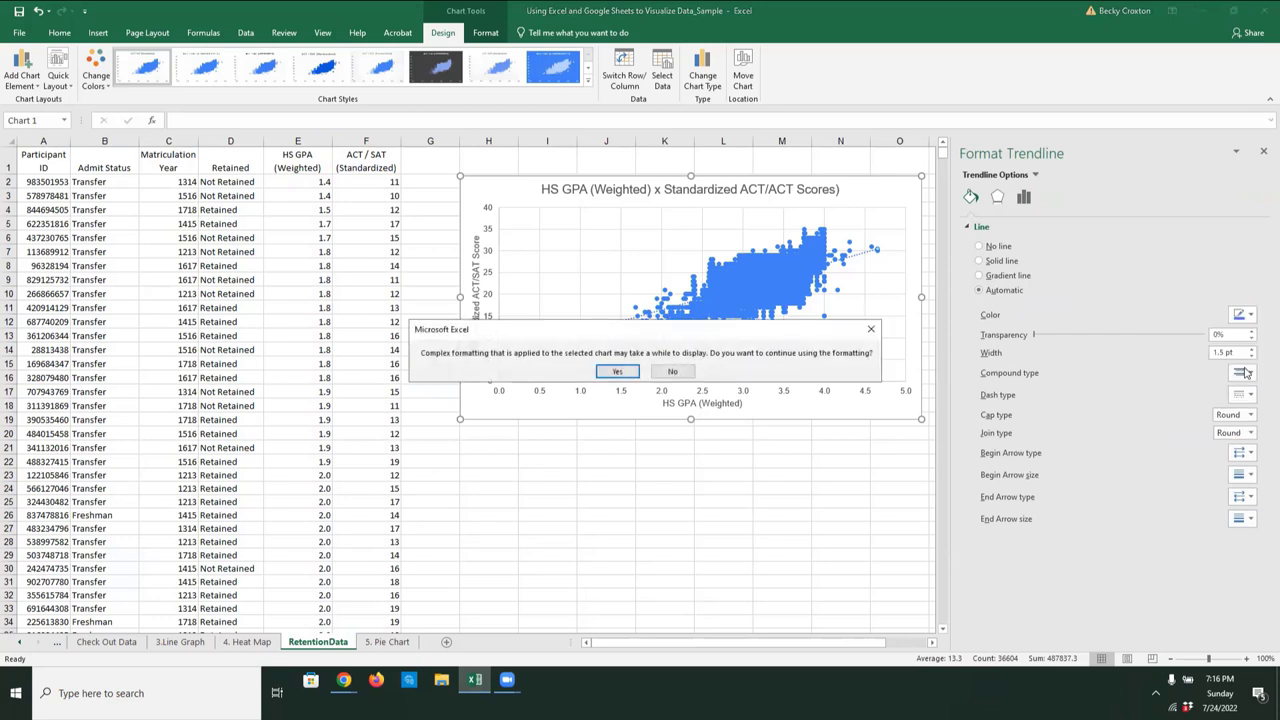
left_click(617, 371)
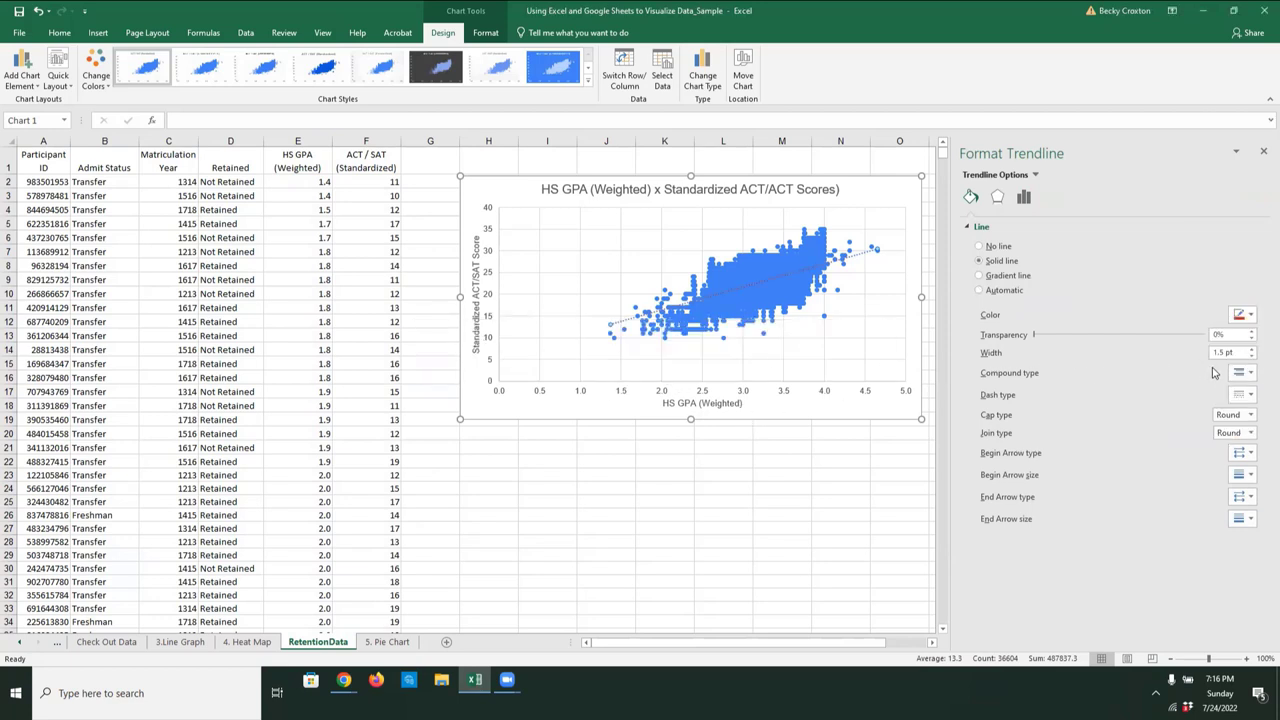
left_click(1252, 348)
left_click(1252, 348)
left_click(1252, 348)
left_click(1252, 348)
left_click(1252, 348)
left_click(1252, 348)
left_click(1252, 348)
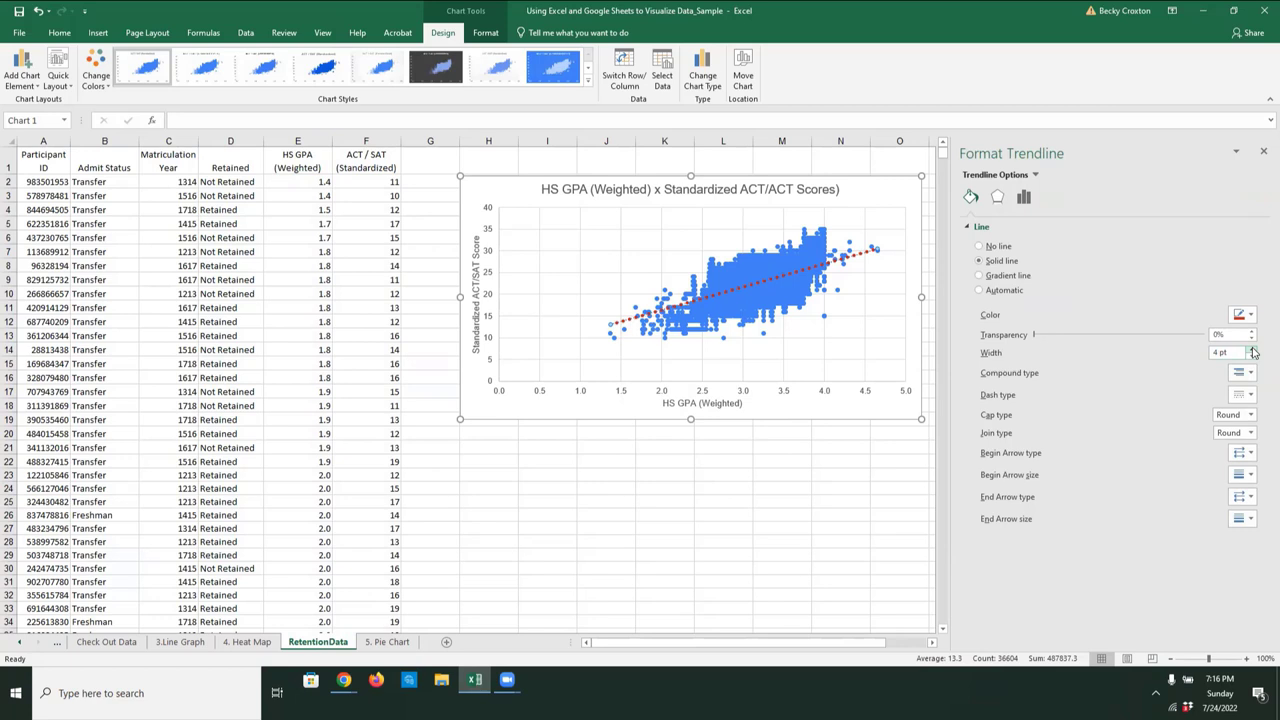
Display the trendline's R-squared value in the empty upper-right corner of the plot and enlarge the chart slightly
left_click(1023, 199)
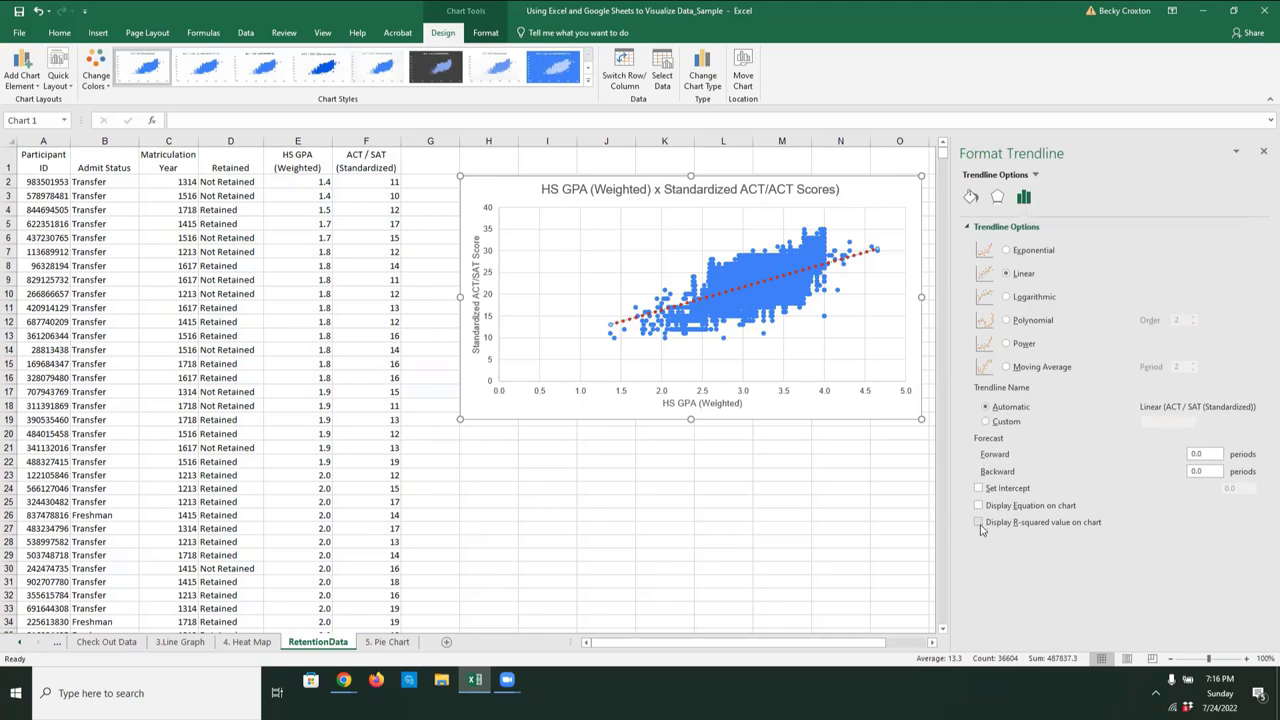
left_click(979, 523)
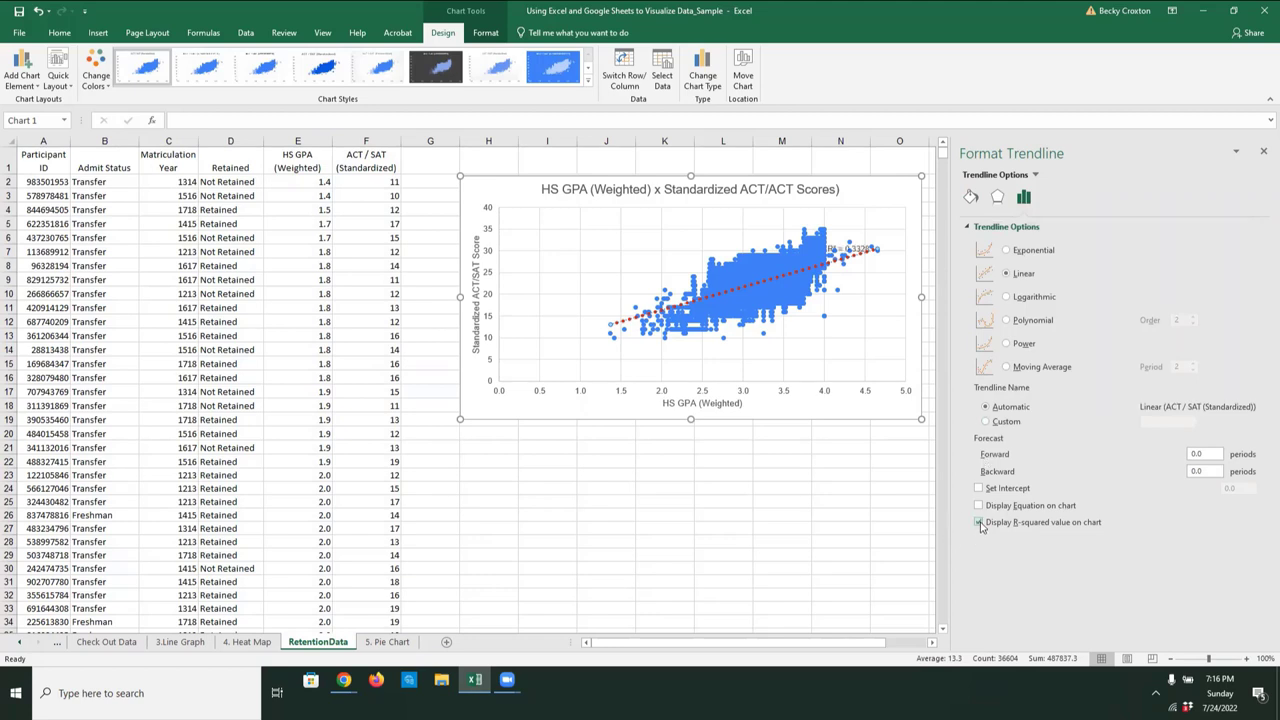
left_click(1261, 149)
left_click(850, 249)
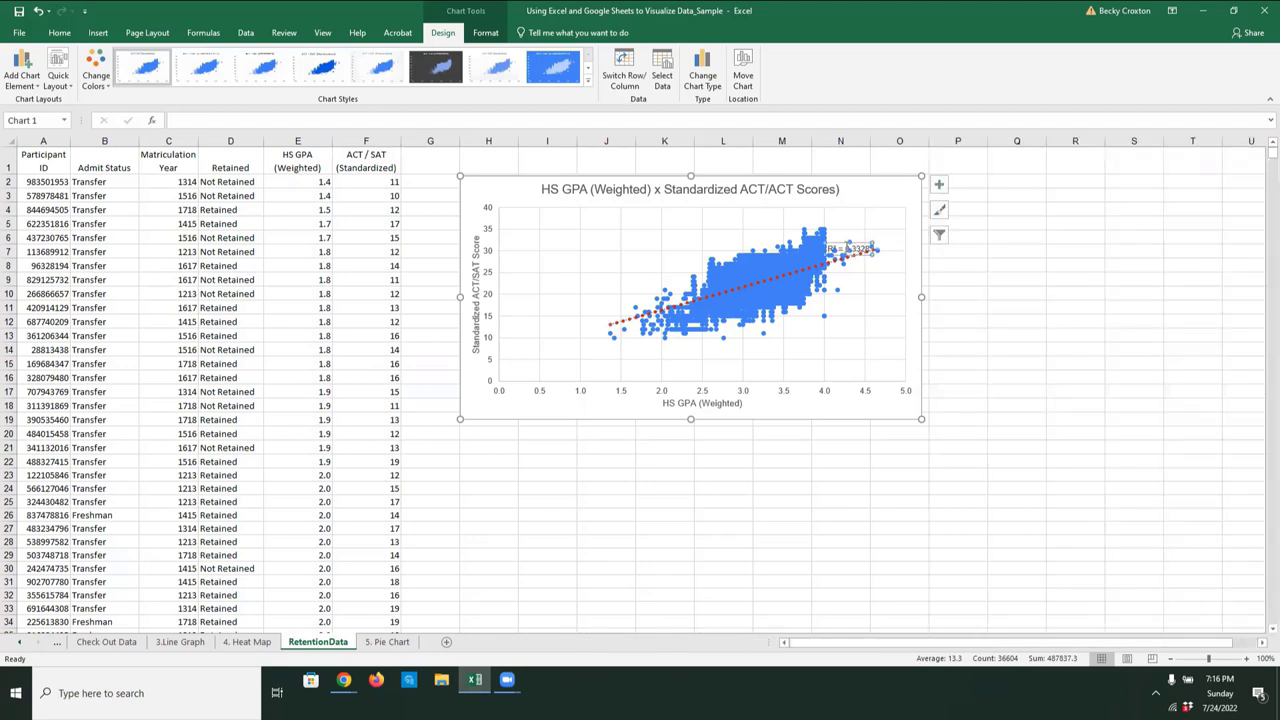
left_click_drag(838, 245, 858, 219)
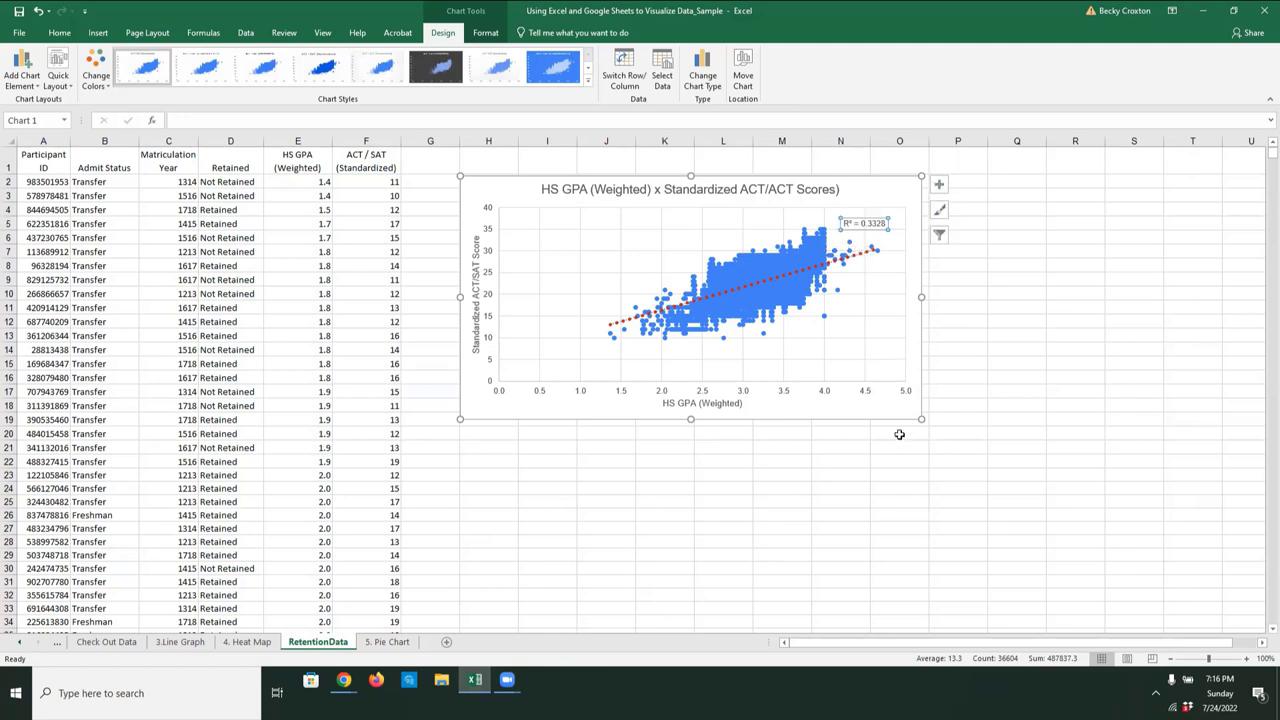
left_click_drag(921, 421, 937, 441)
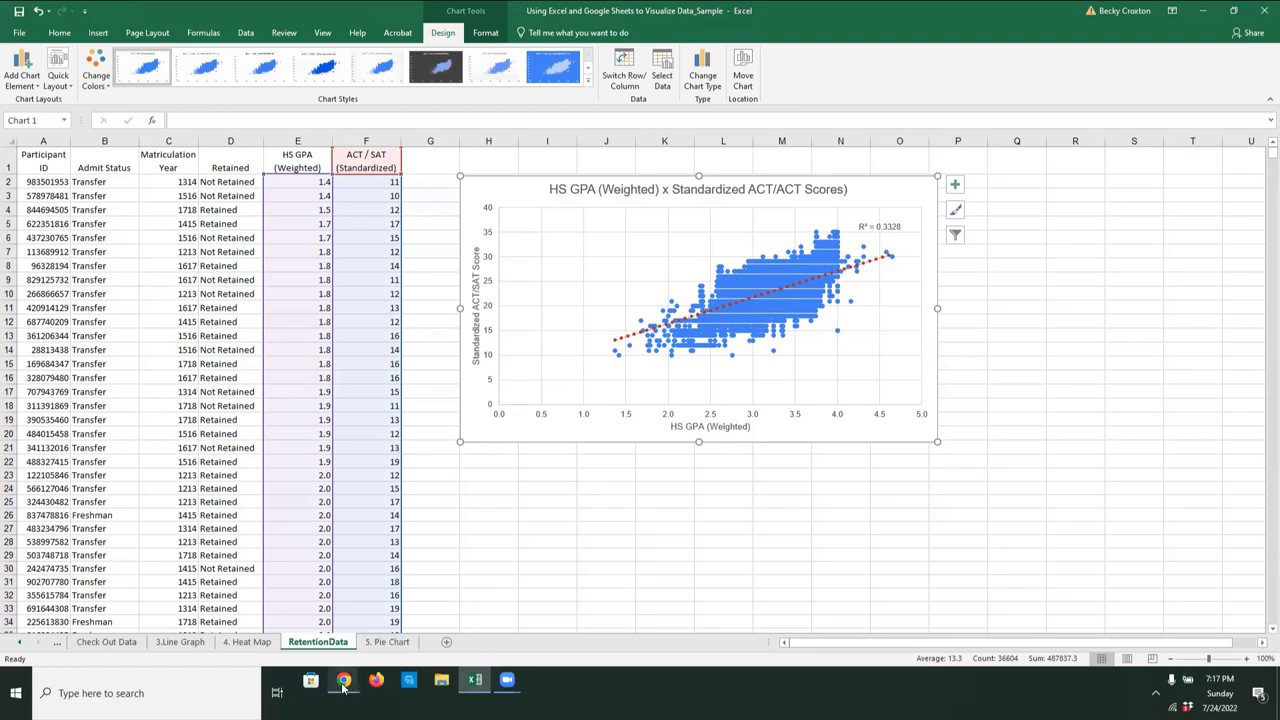
Switch to the Google Sheets demo file and insert a chart of columns E:F, HS GPA and ACT / SAT, on the RetentionData sheet
mouse_move(343, 686)
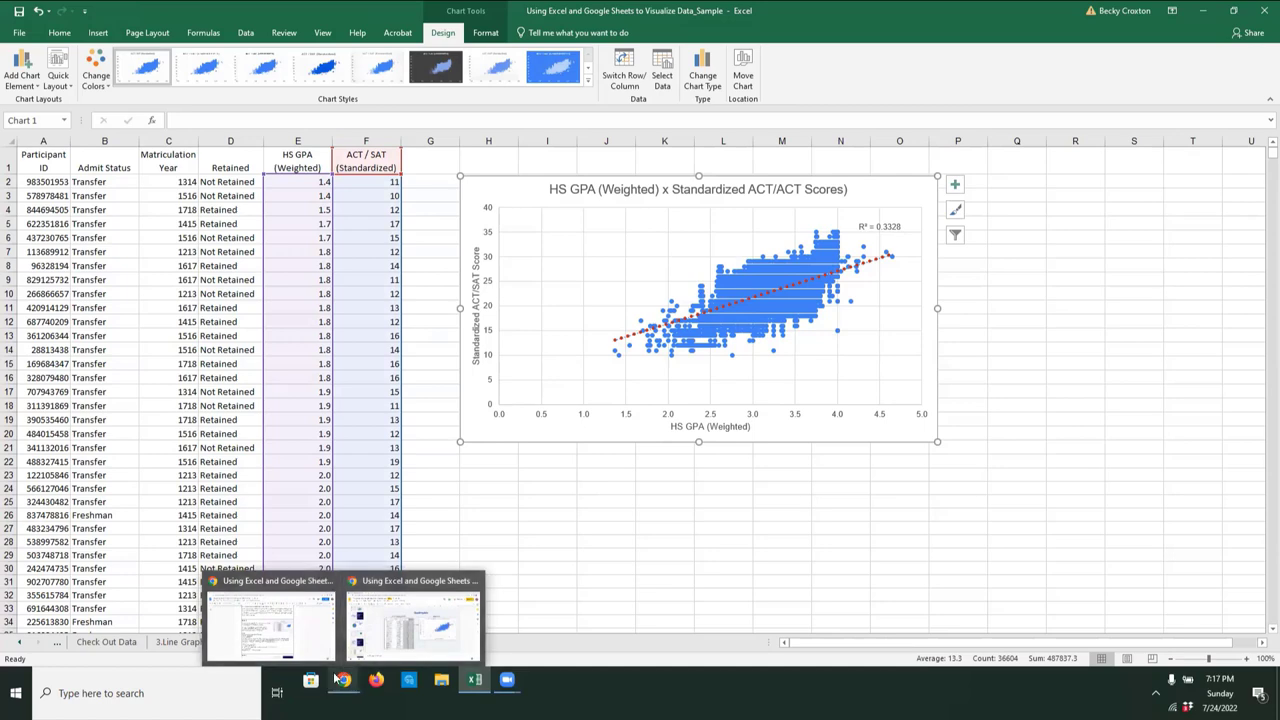
left_click(366, 615)
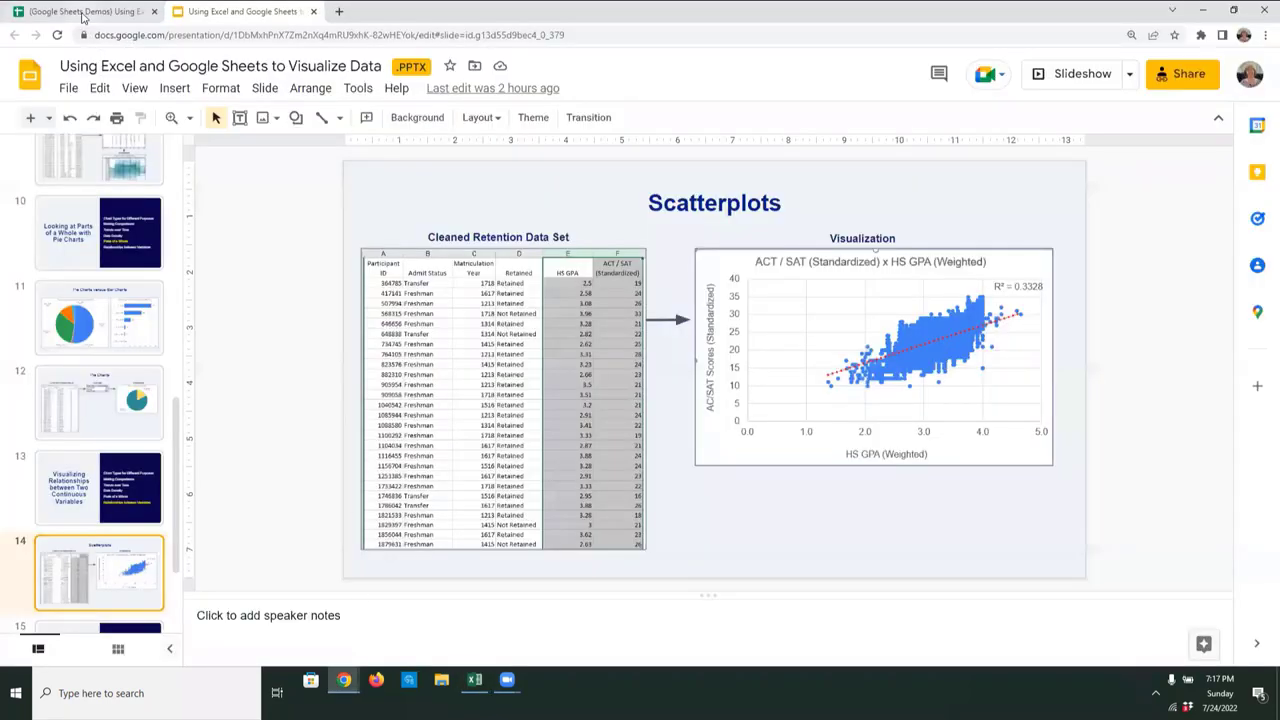
left_click(85, 12)
left_click(760, 650)
left_click_drag(418, 164, 509, 162)
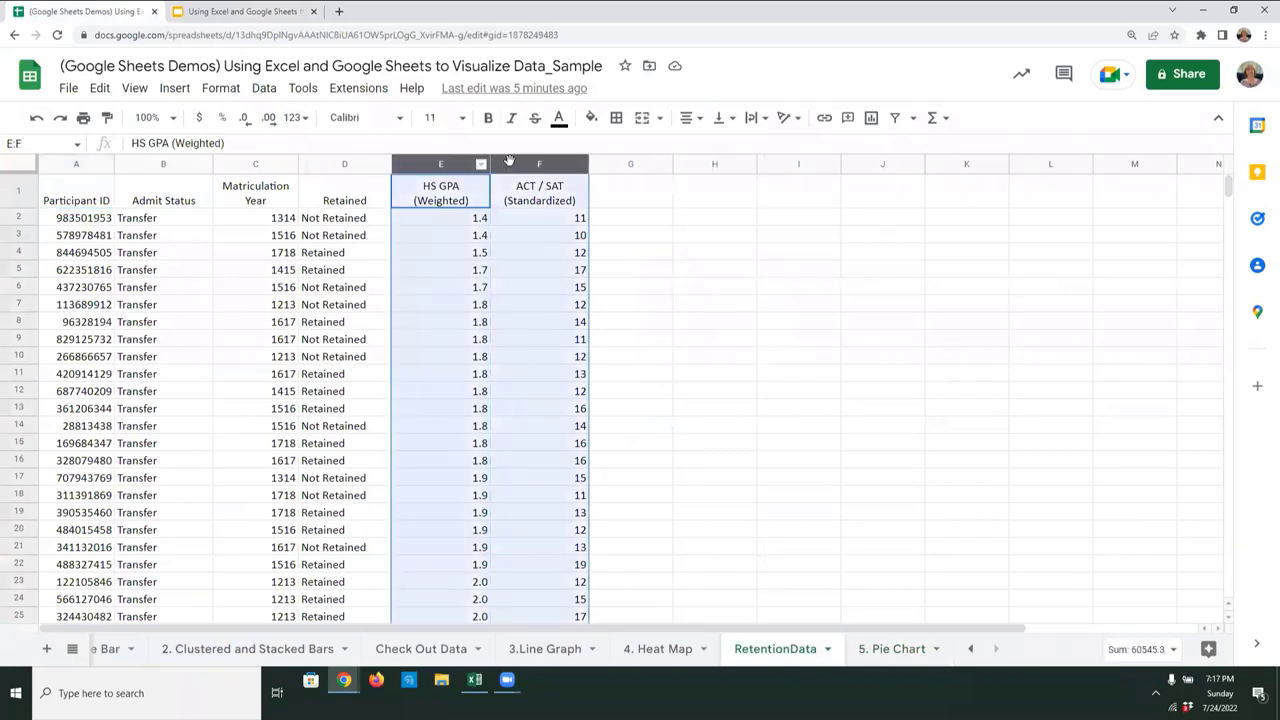
left_click(174, 88)
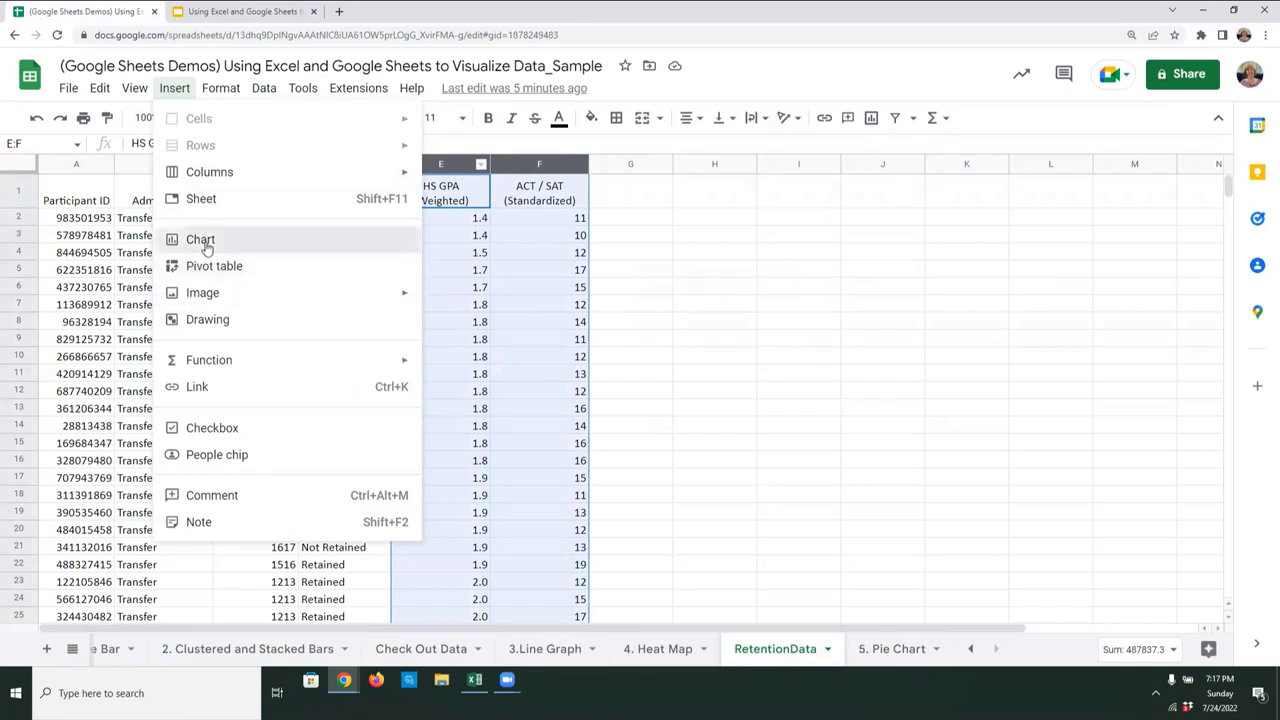
left_click(201, 241)
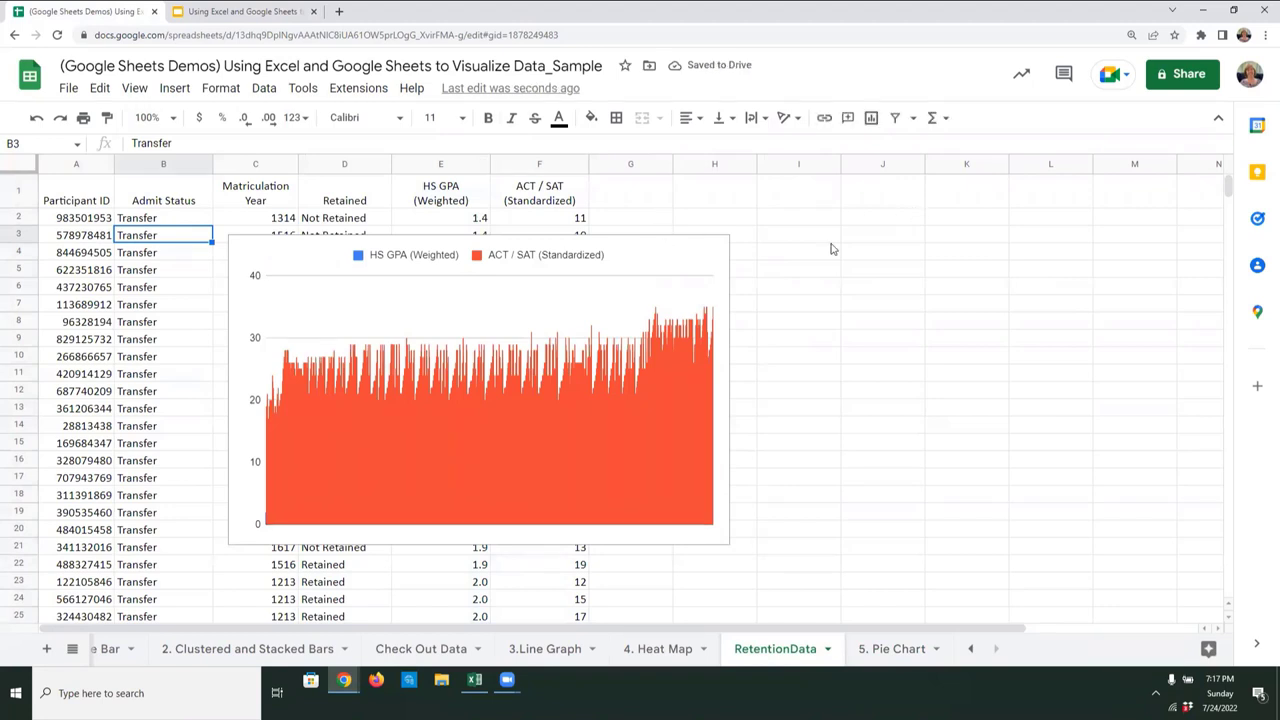
left_click(678, 259)
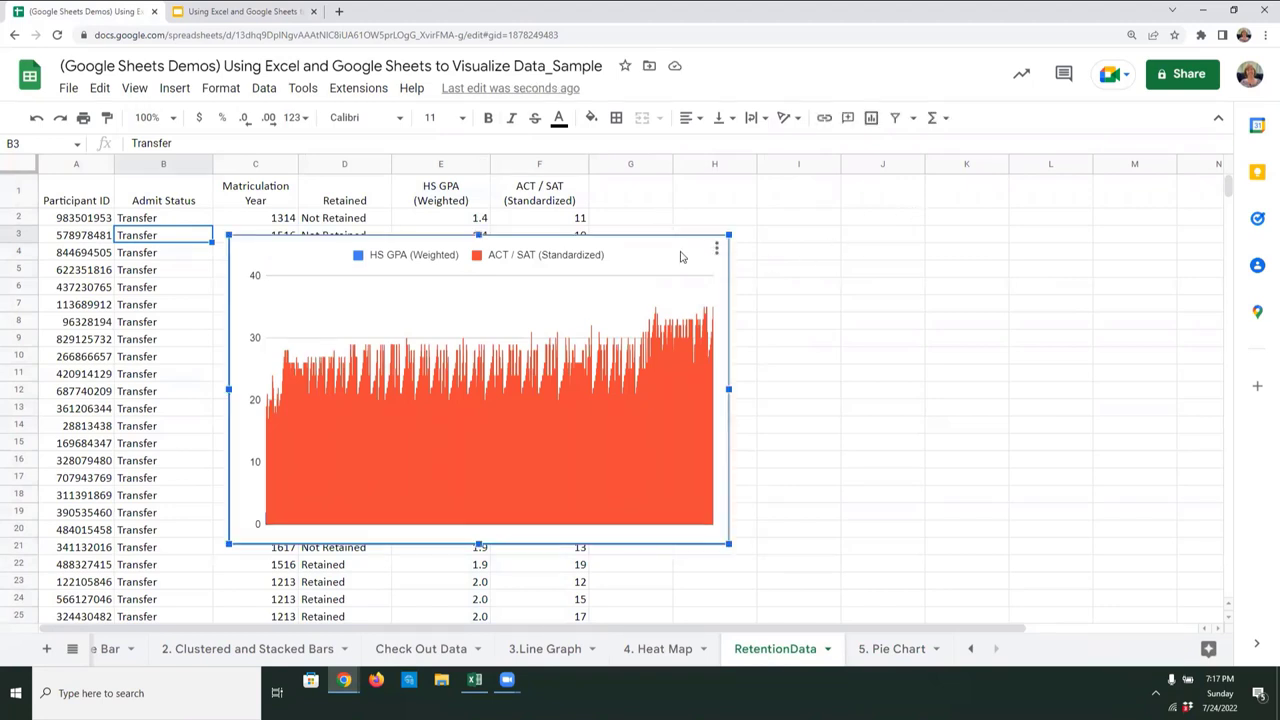
Change the HS GPA and ACT / SAT column chart to a scatter chart
left_click(717, 251)
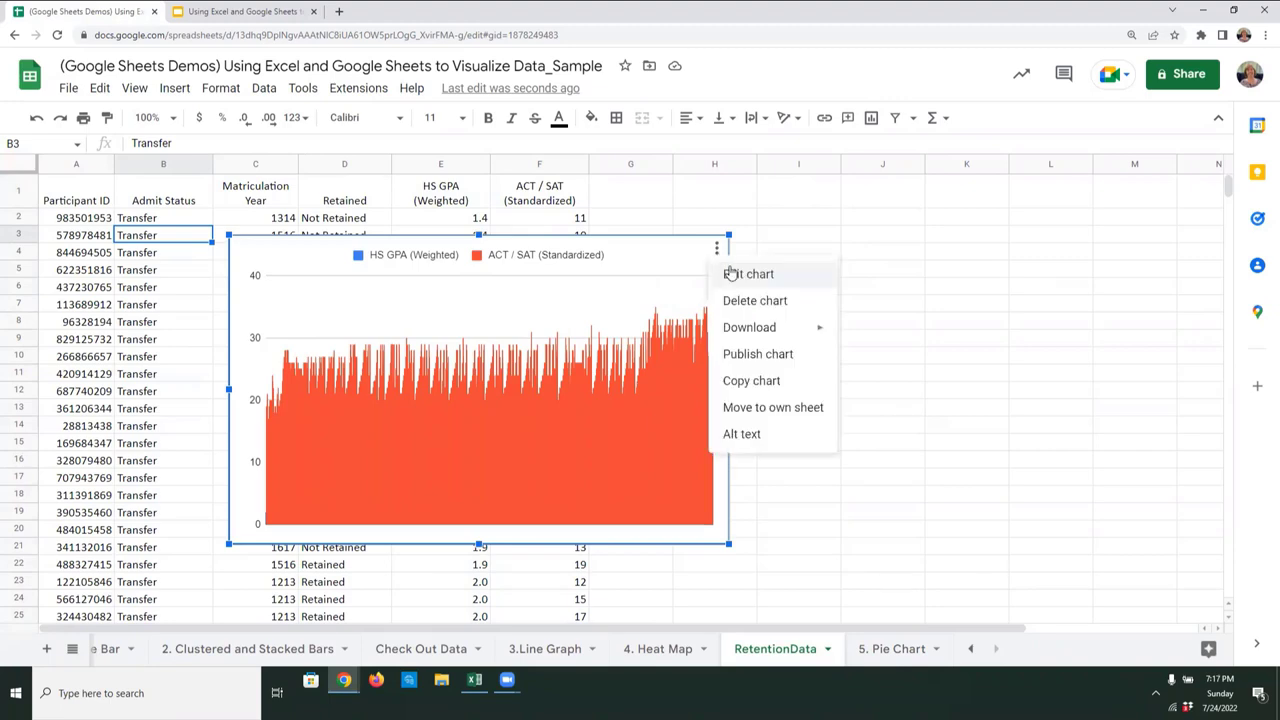
left_click(750, 276)
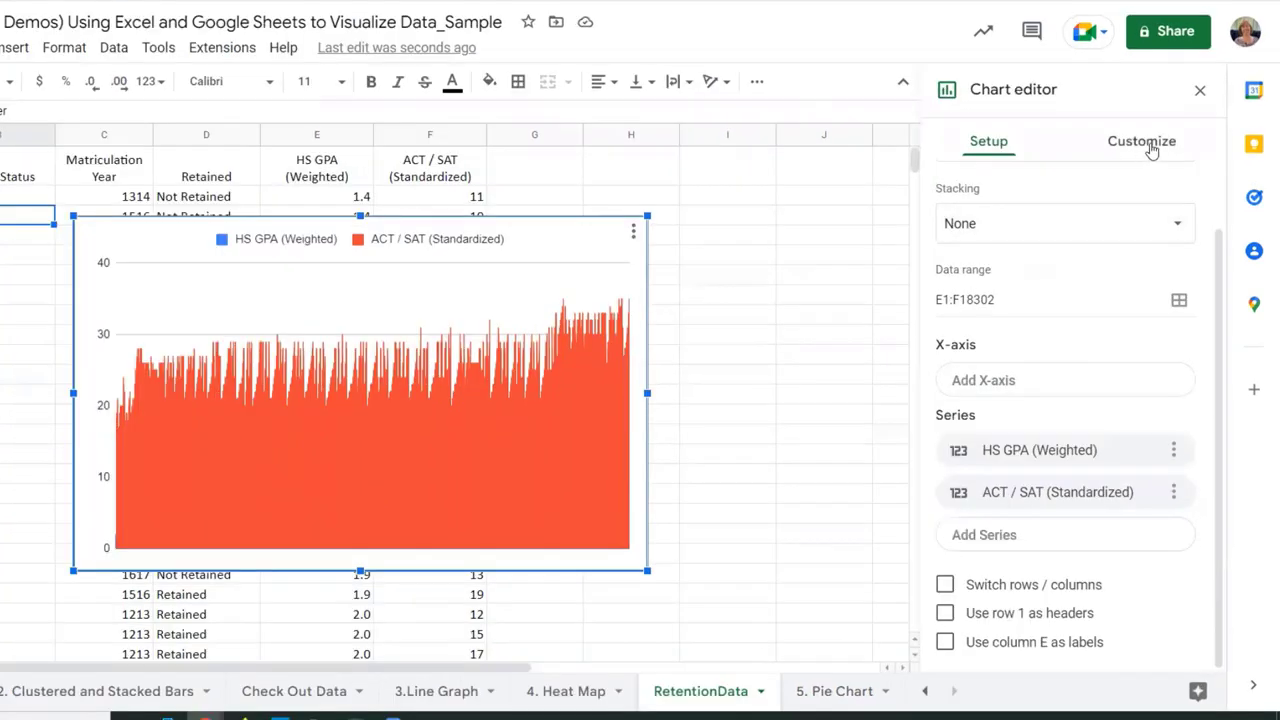
left_click(1142, 142)
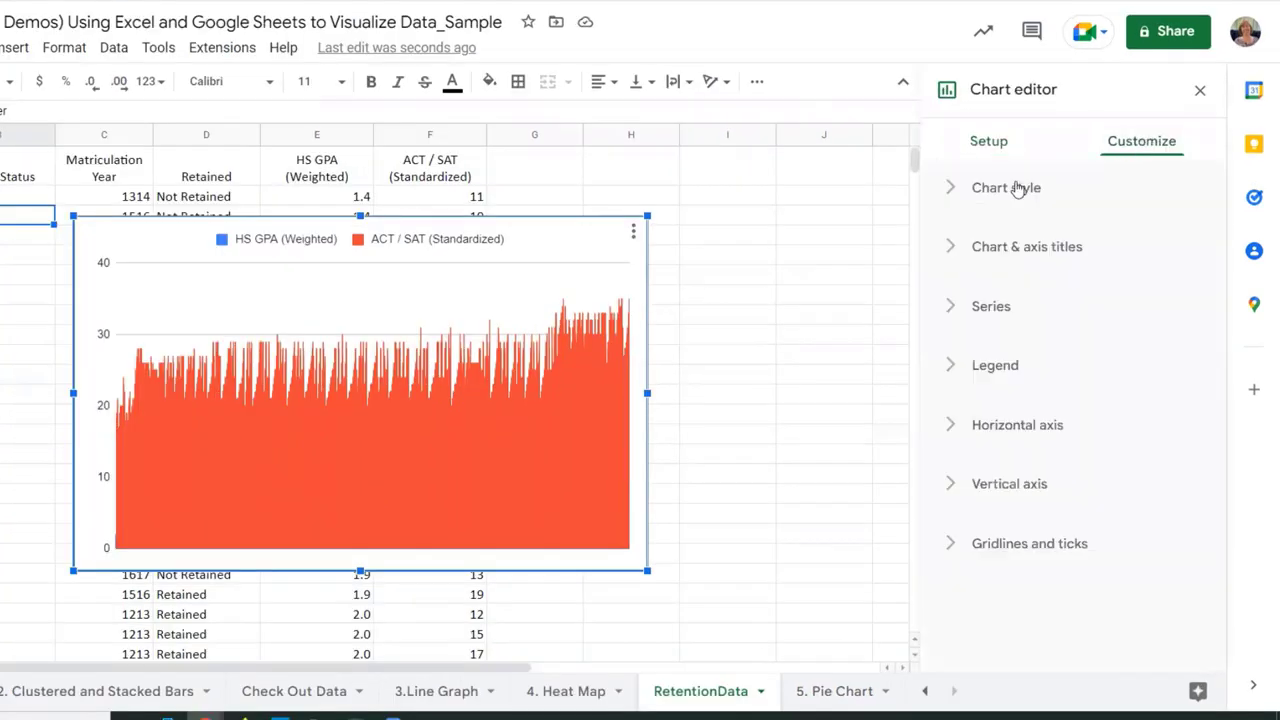
left_click(952, 192)
left_click(984, 145)
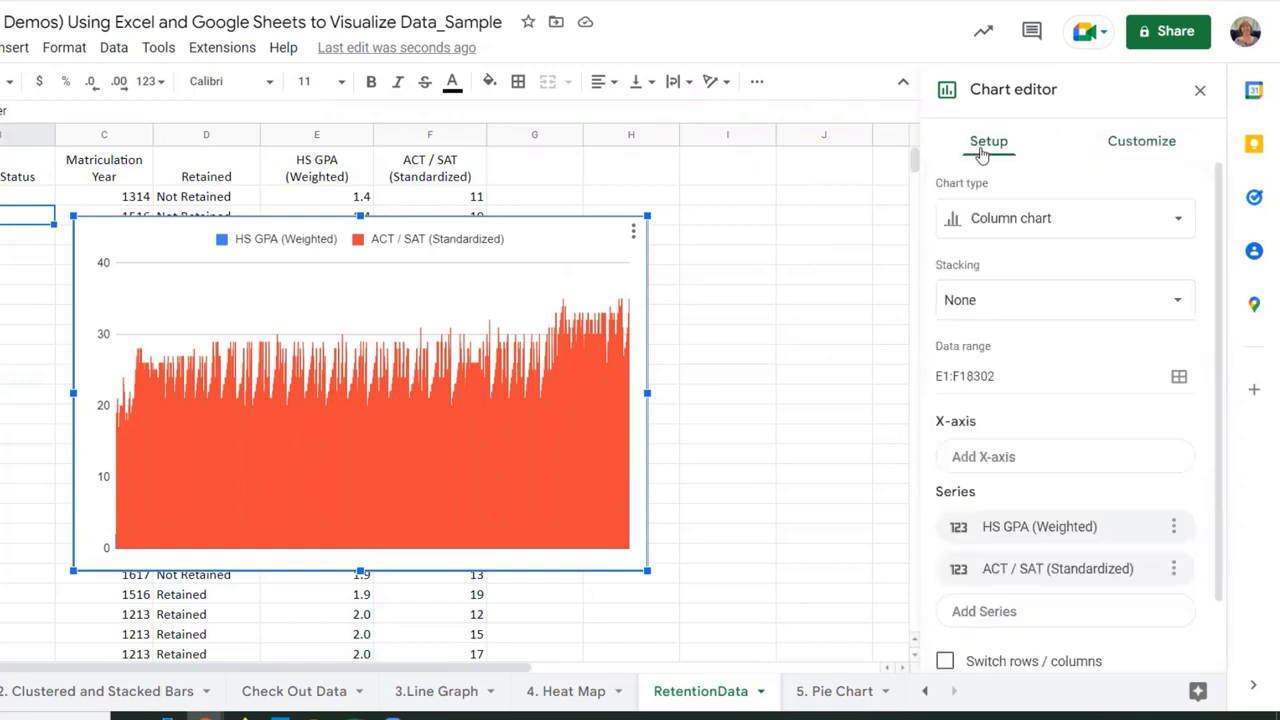
left_click(988, 228)
scroll(1034, 457, "down", 3)
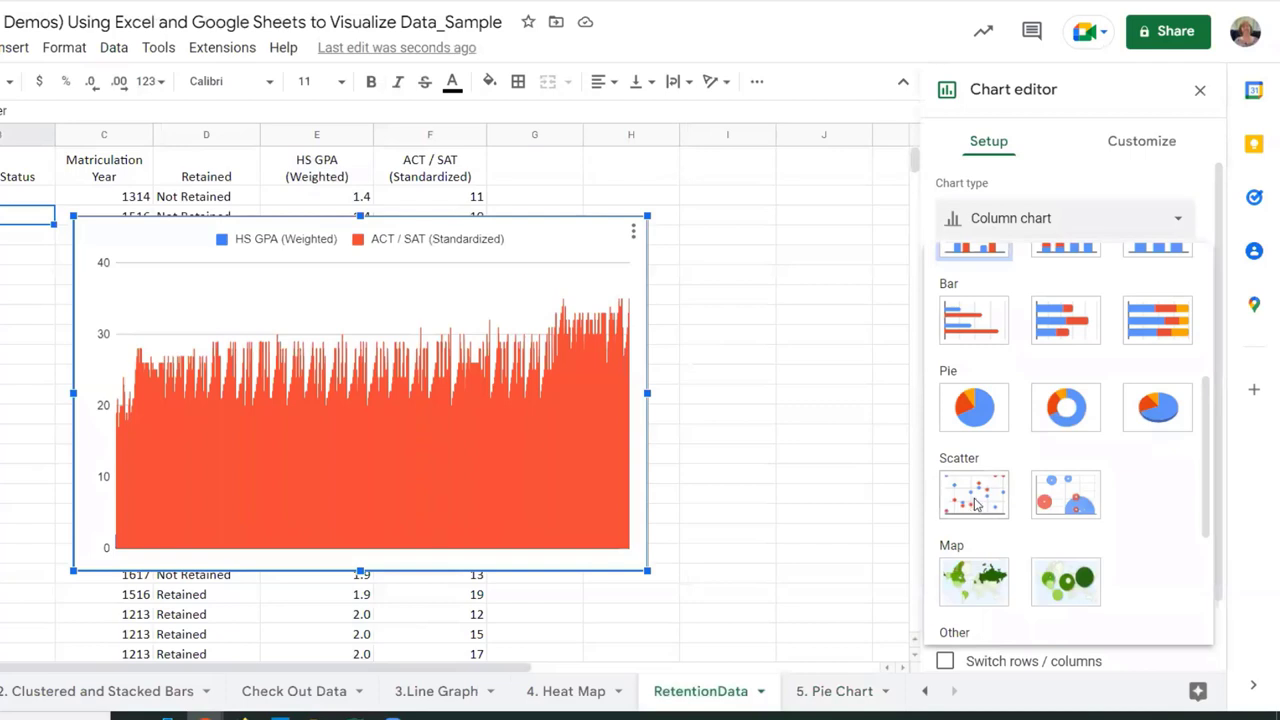
left_click(977, 505)
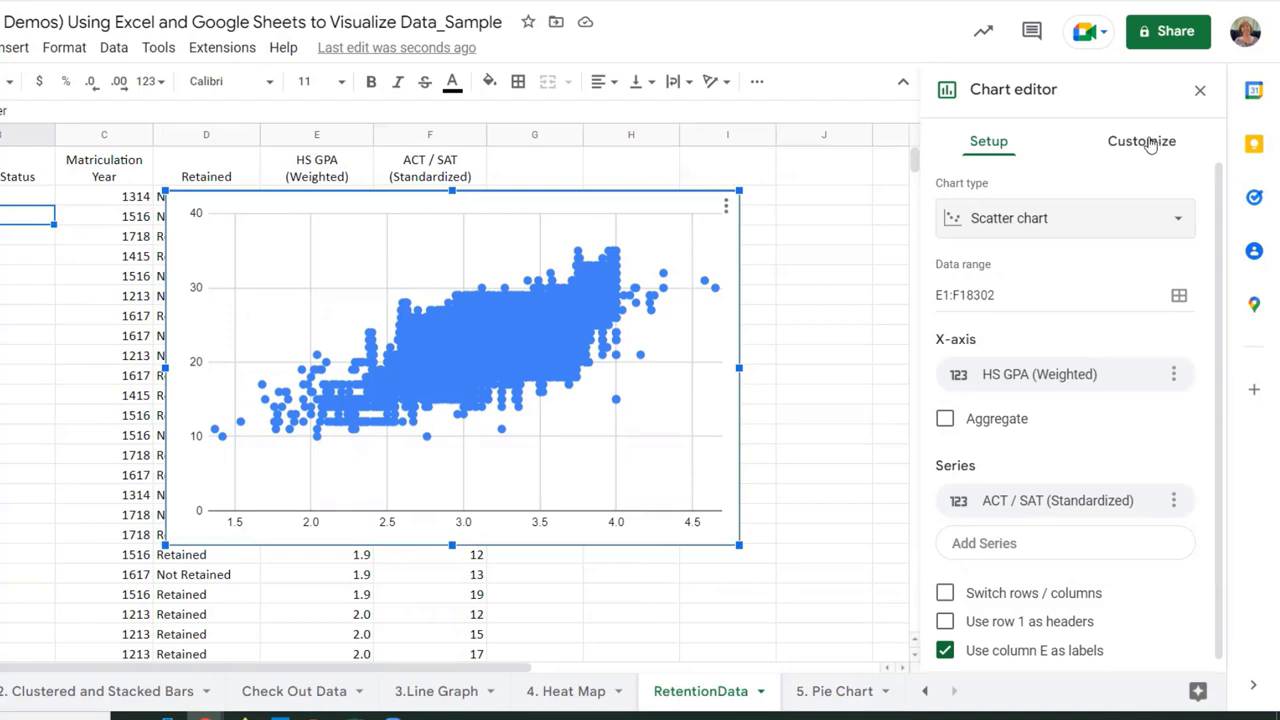
Add a linear trendline to the ACT / SAT (Standardized) series of the scatter chart
left_click(1151, 145)
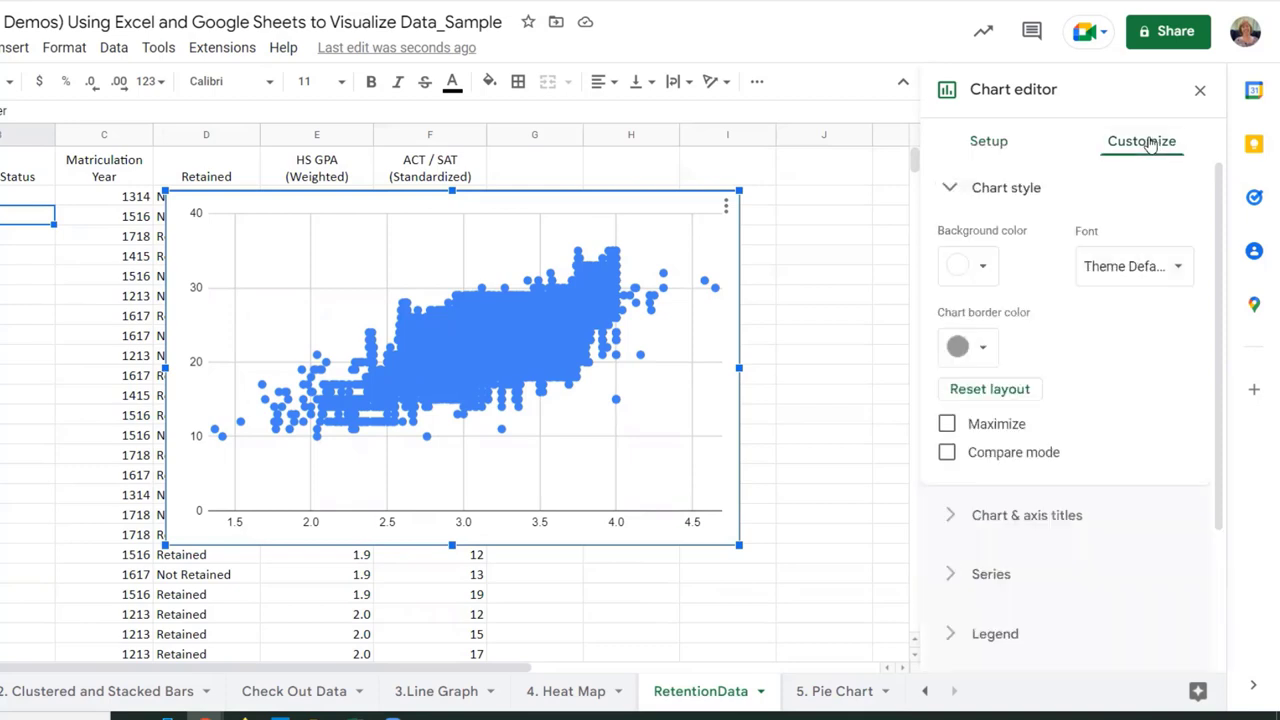
left_click(950, 189)
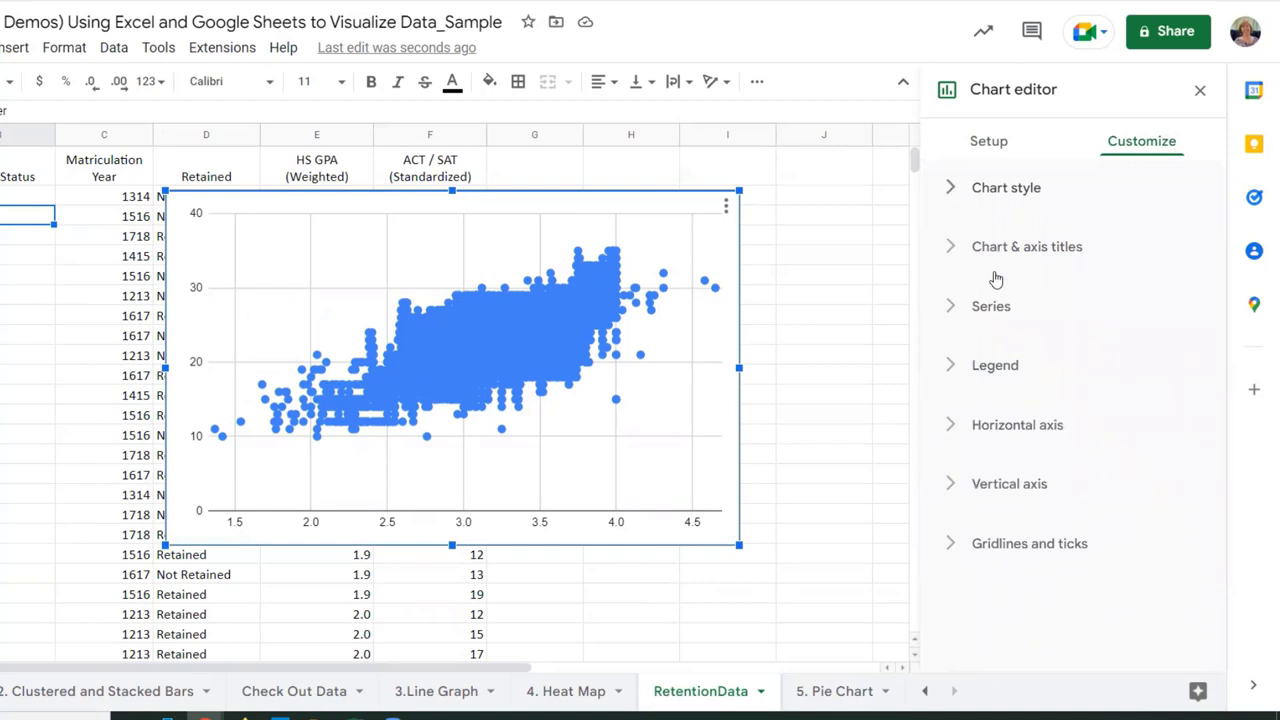
left_click(952, 316)
scroll(1114, 378, "down", 2)
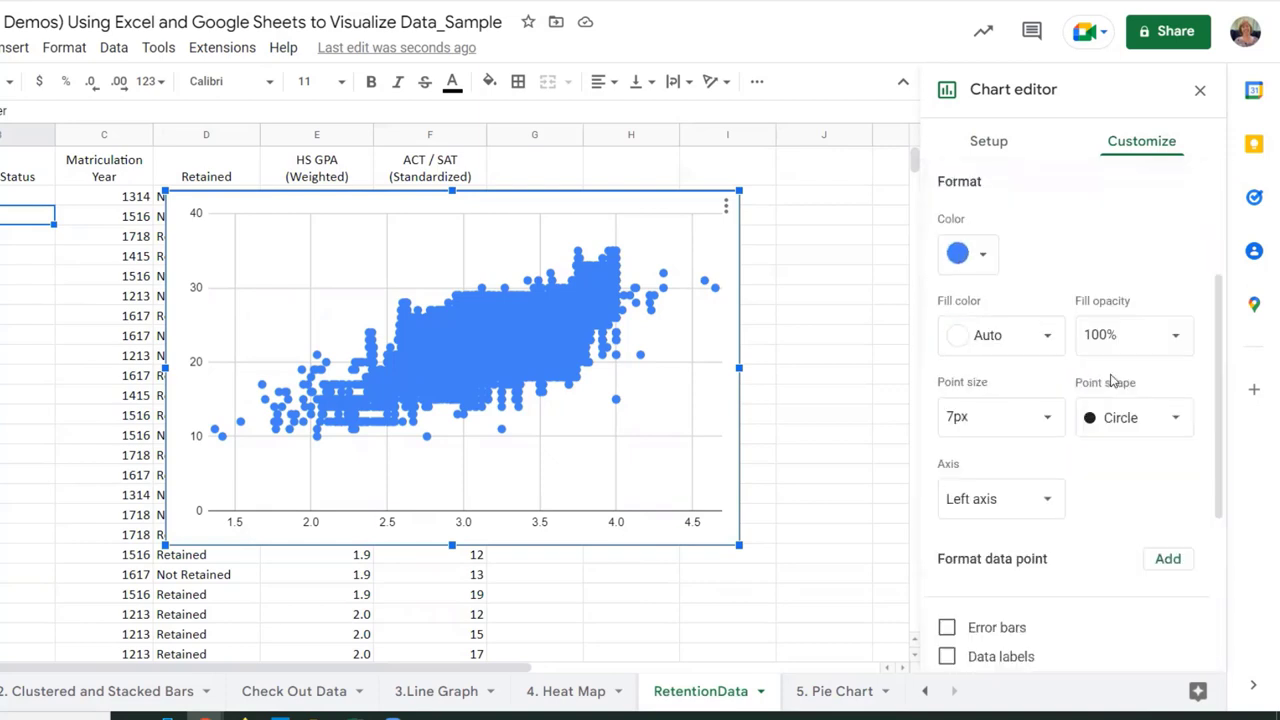
scroll(1110, 378, "down", 2)
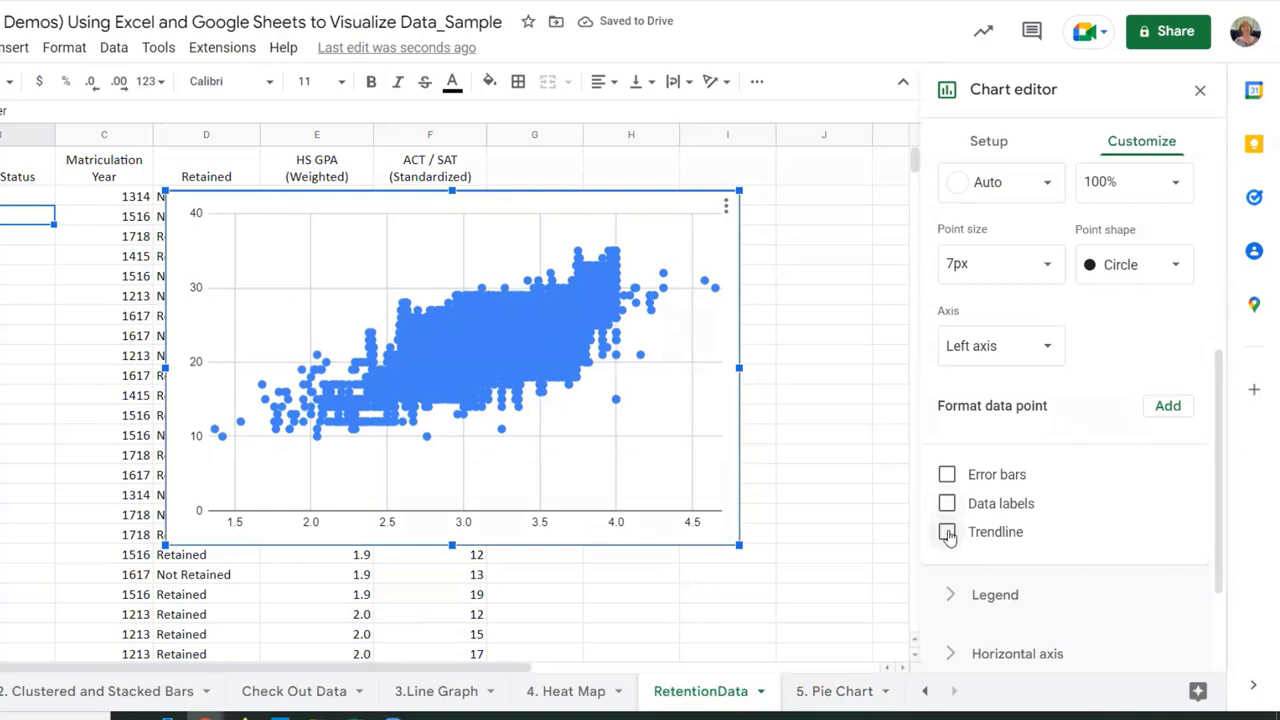
left_click(947, 532)
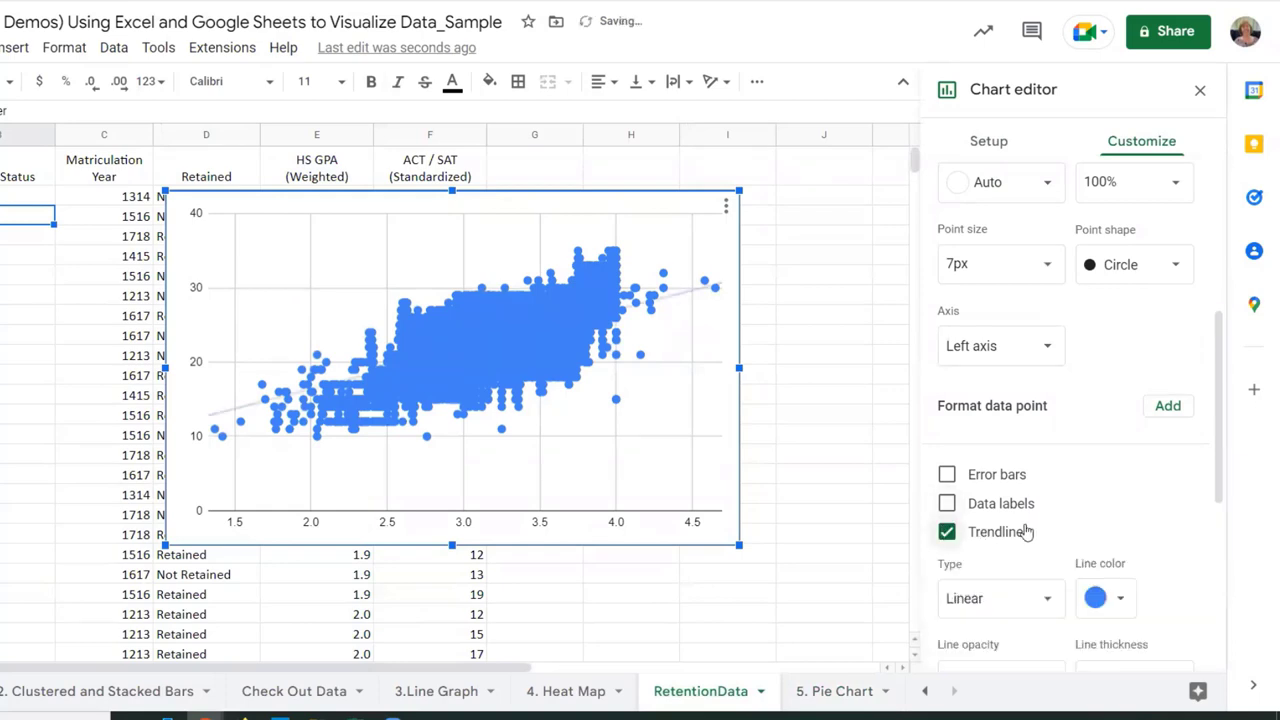
Format the trendline with a red line color and 4px thickness, and show its R² value
scroll(1050, 520, "down", 2)
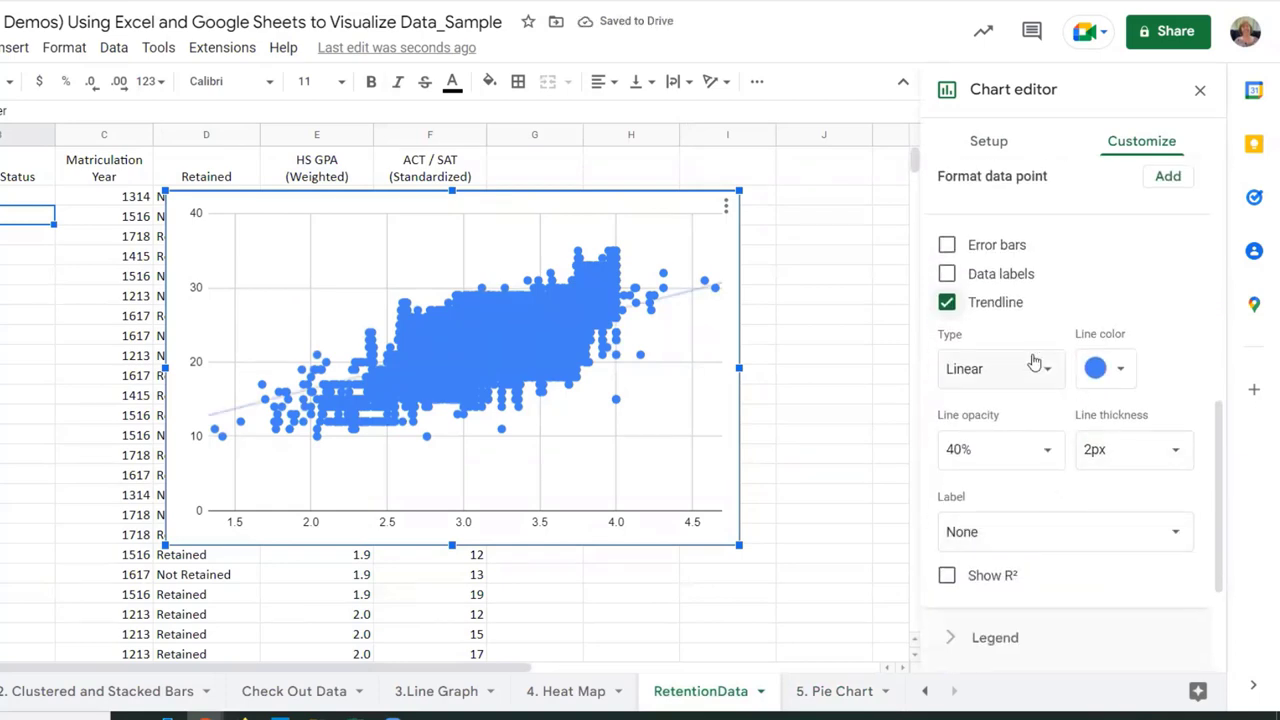
left_click(1122, 370)
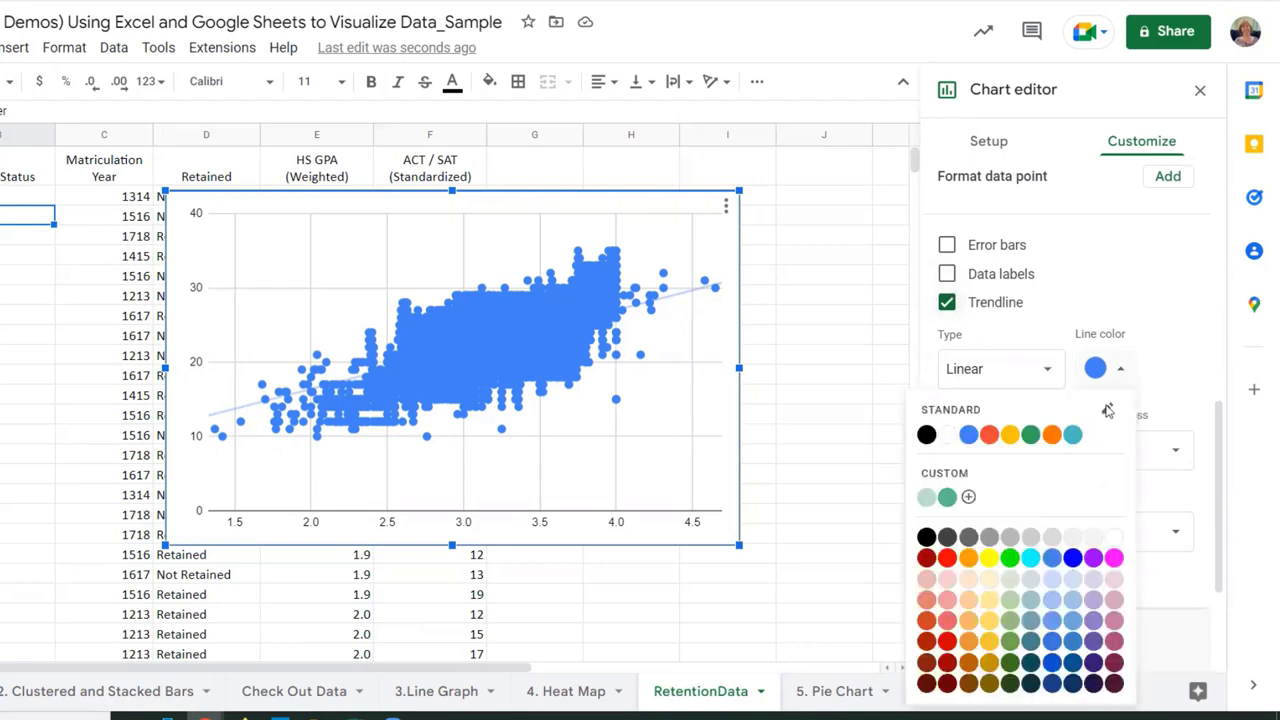
left_click(949, 641)
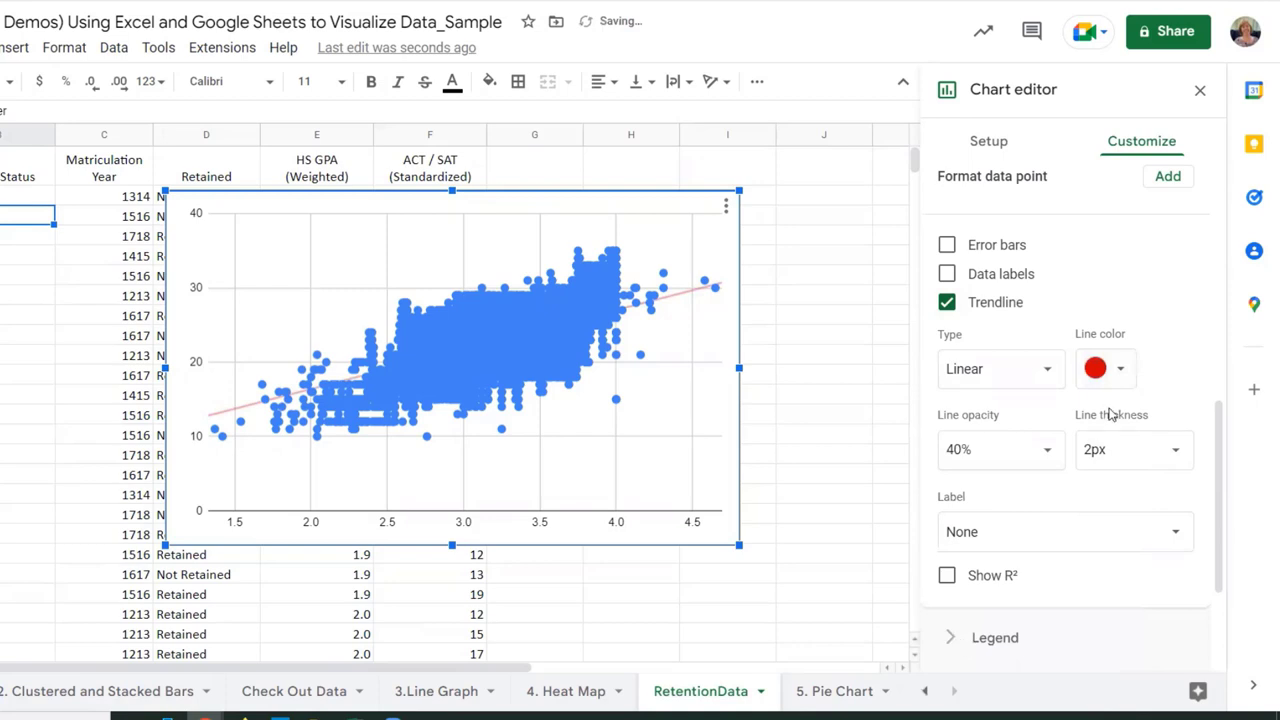
left_click(1178, 456)
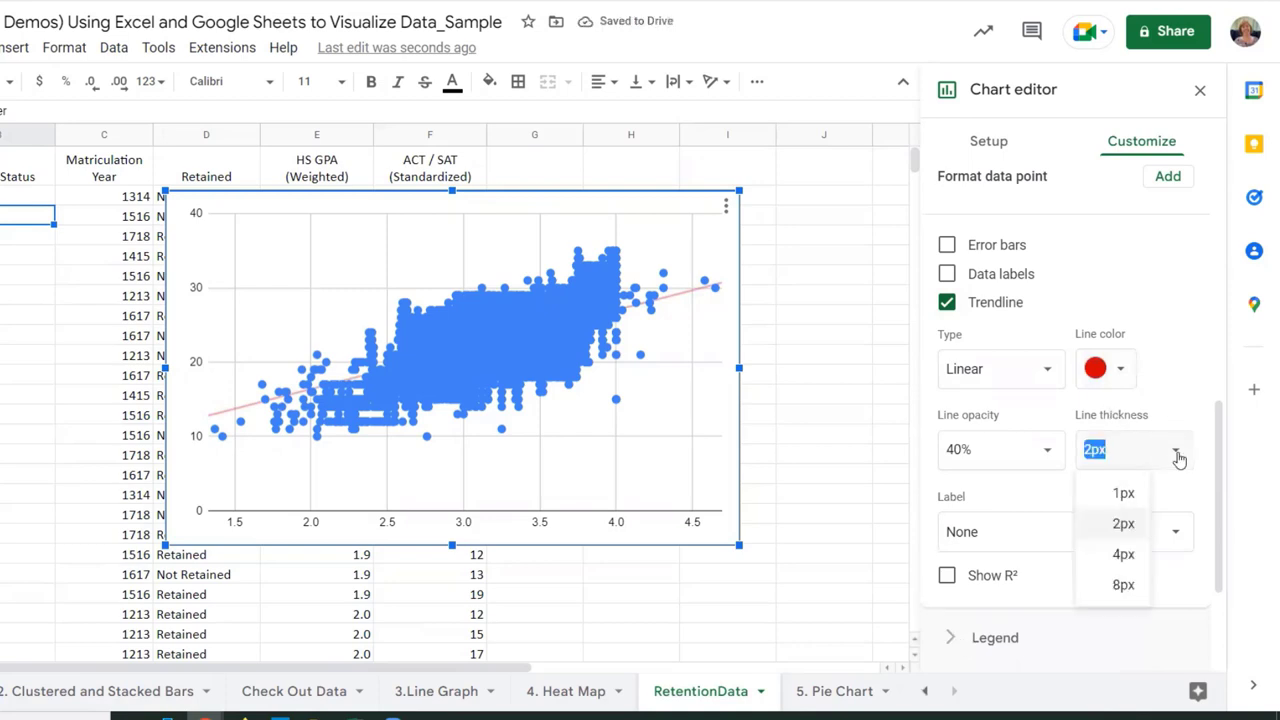
left_click(1123, 554)
scroll(1000, 400, "down", 2)
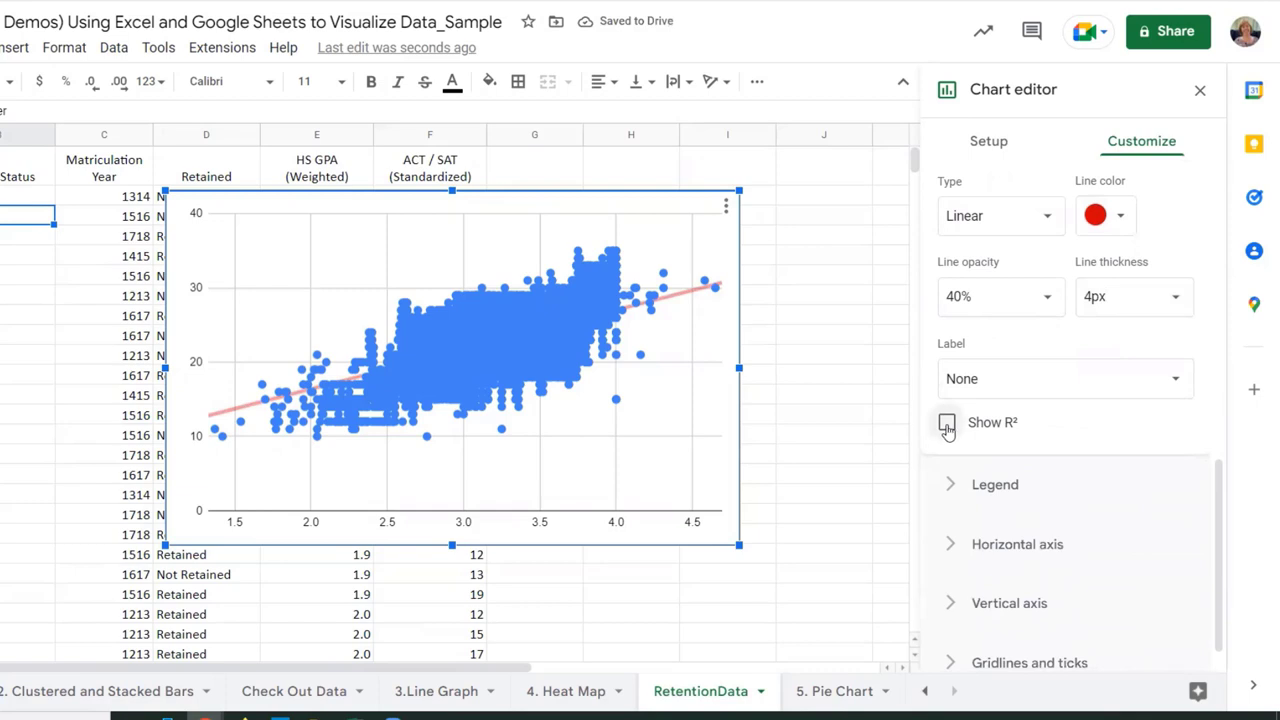
left_click(947, 424)
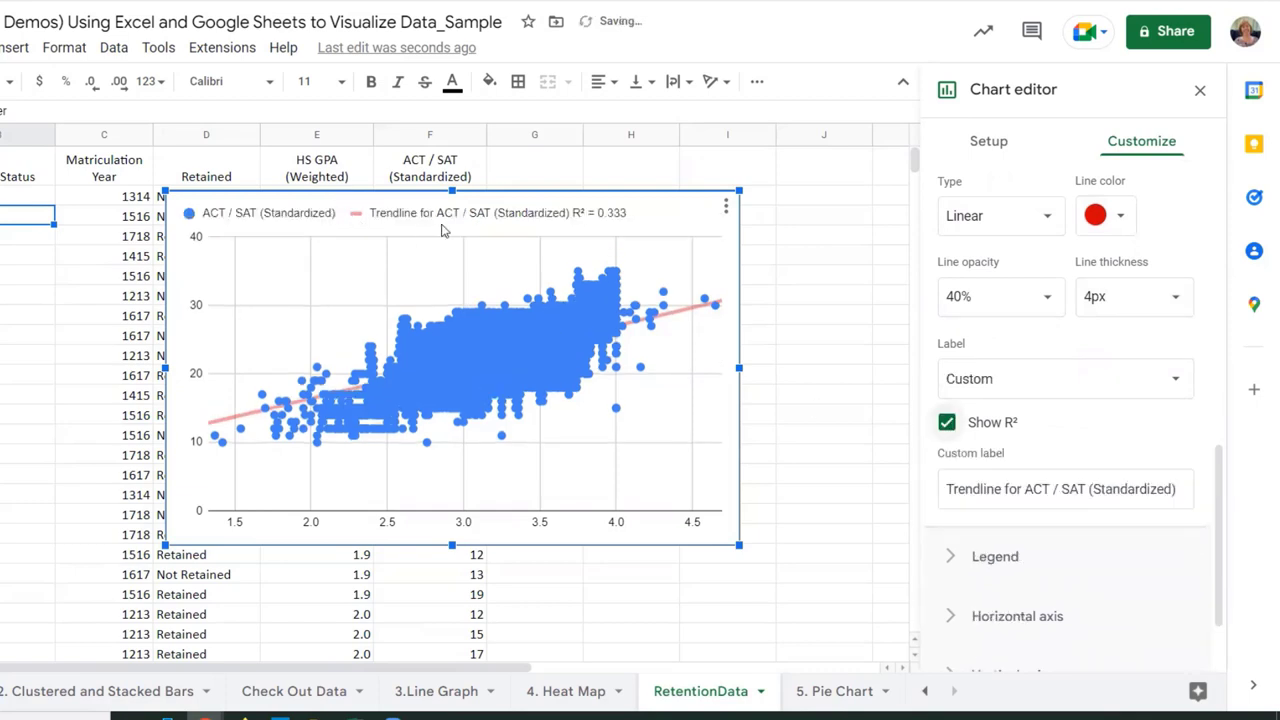
Position the scatter chart's legend at the bottom of the chart
scroll(1025, 237, "up", 2)
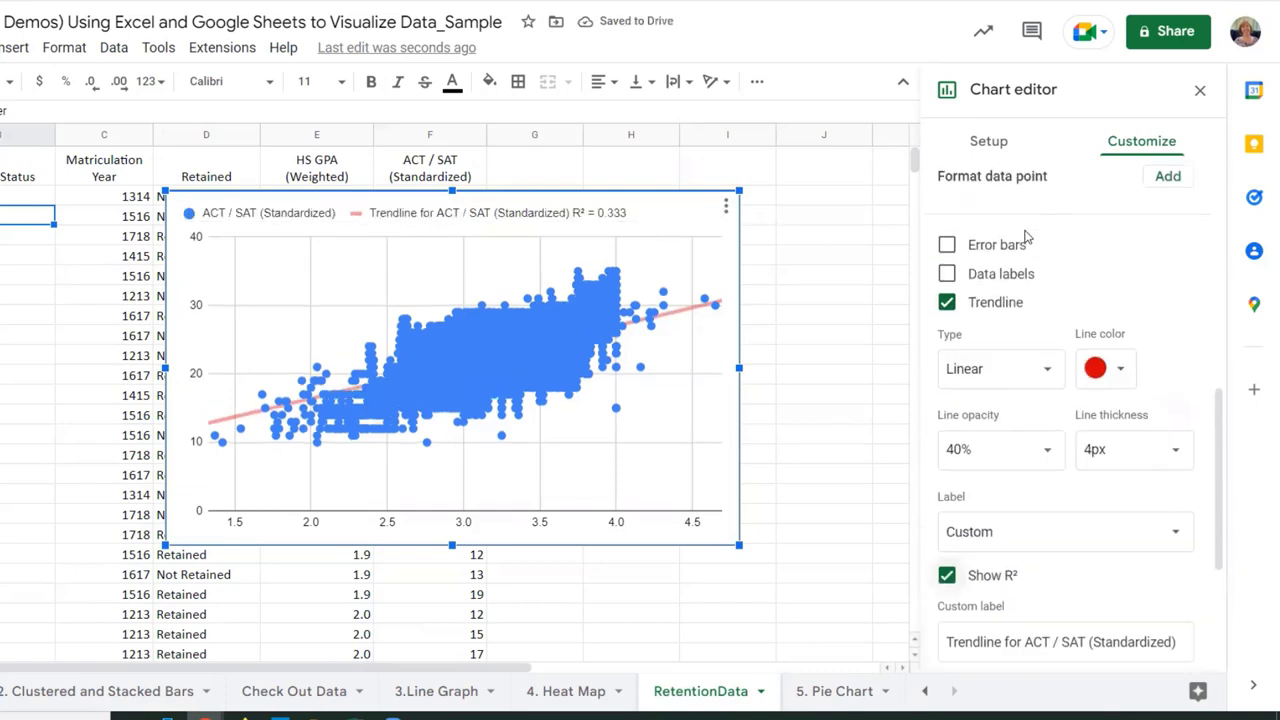
scroll(1005, 297, "up", 5)
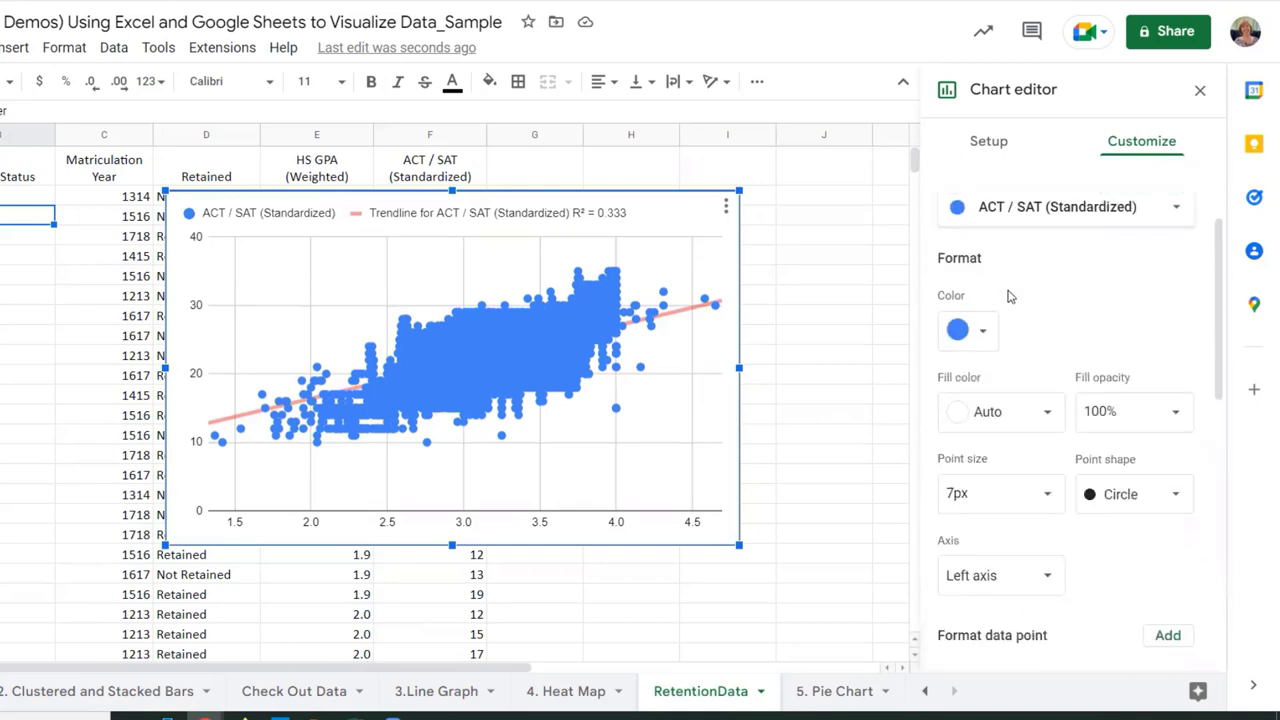
scroll(1006, 288, "up", 3)
scroll(985, 300, "down", 4)
scroll(976, 297, "up", 3)
left_click(951, 306)
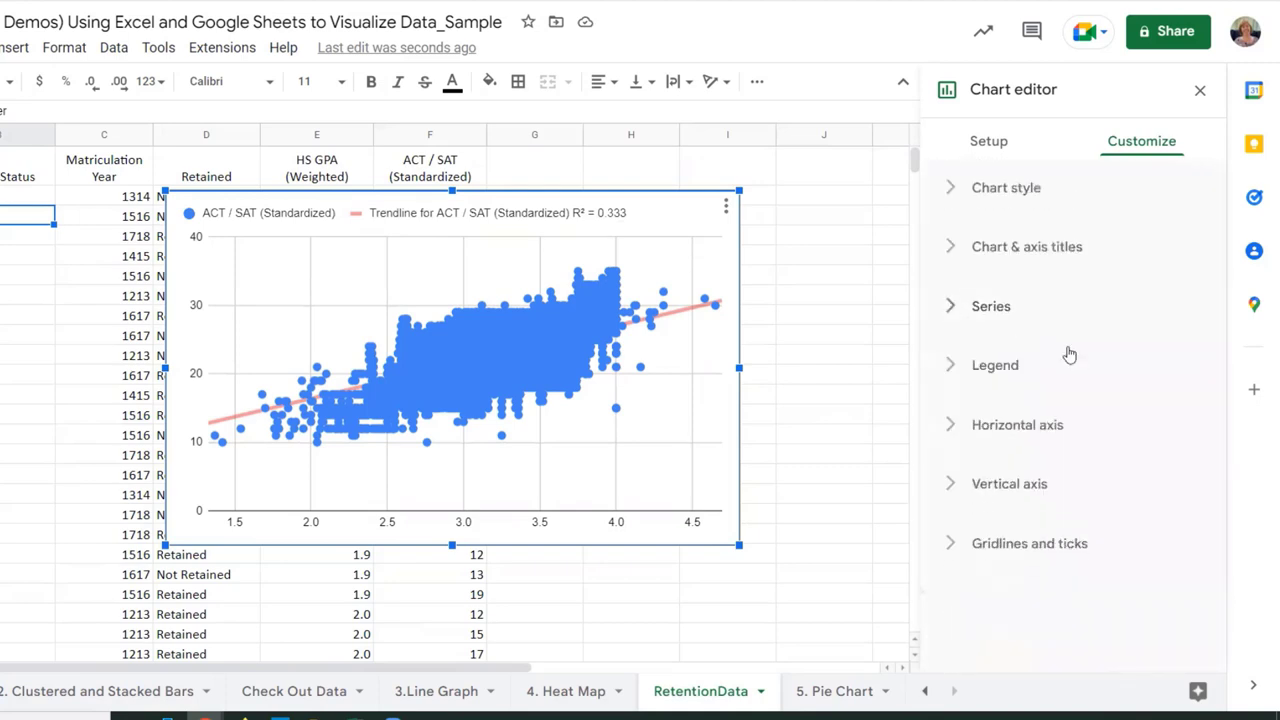
left_click(958, 368)
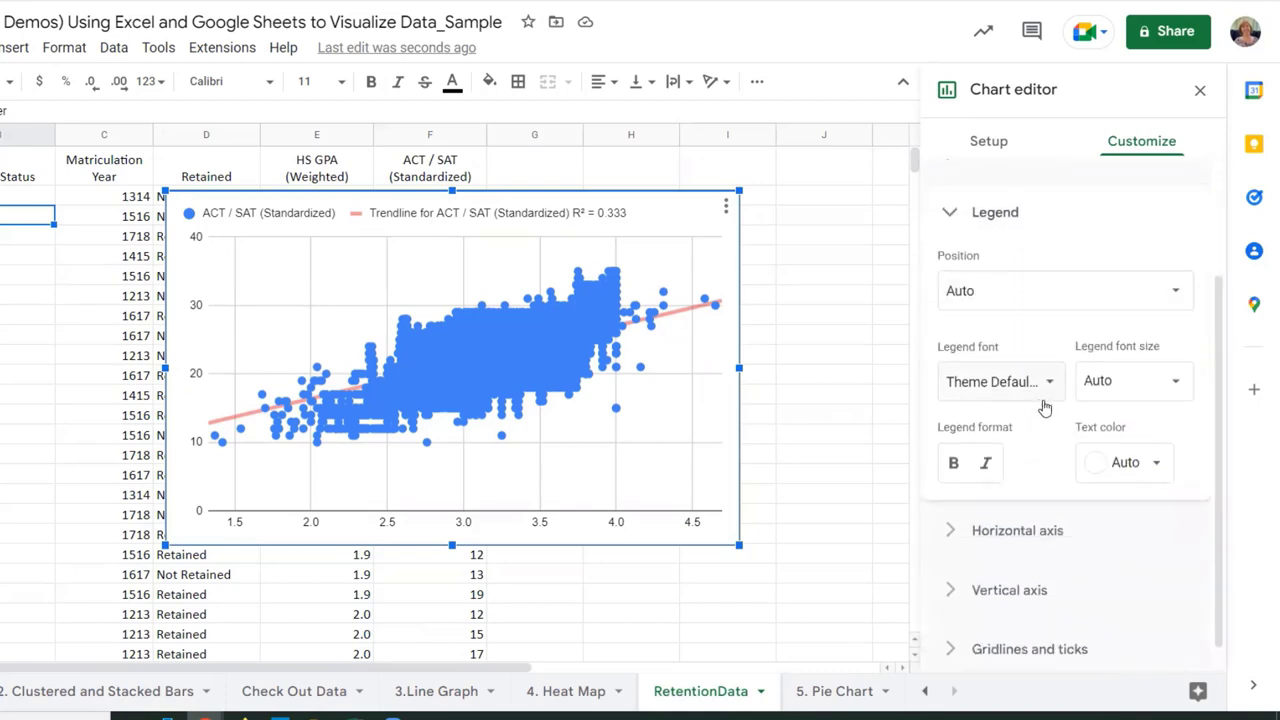
left_click(972, 293)
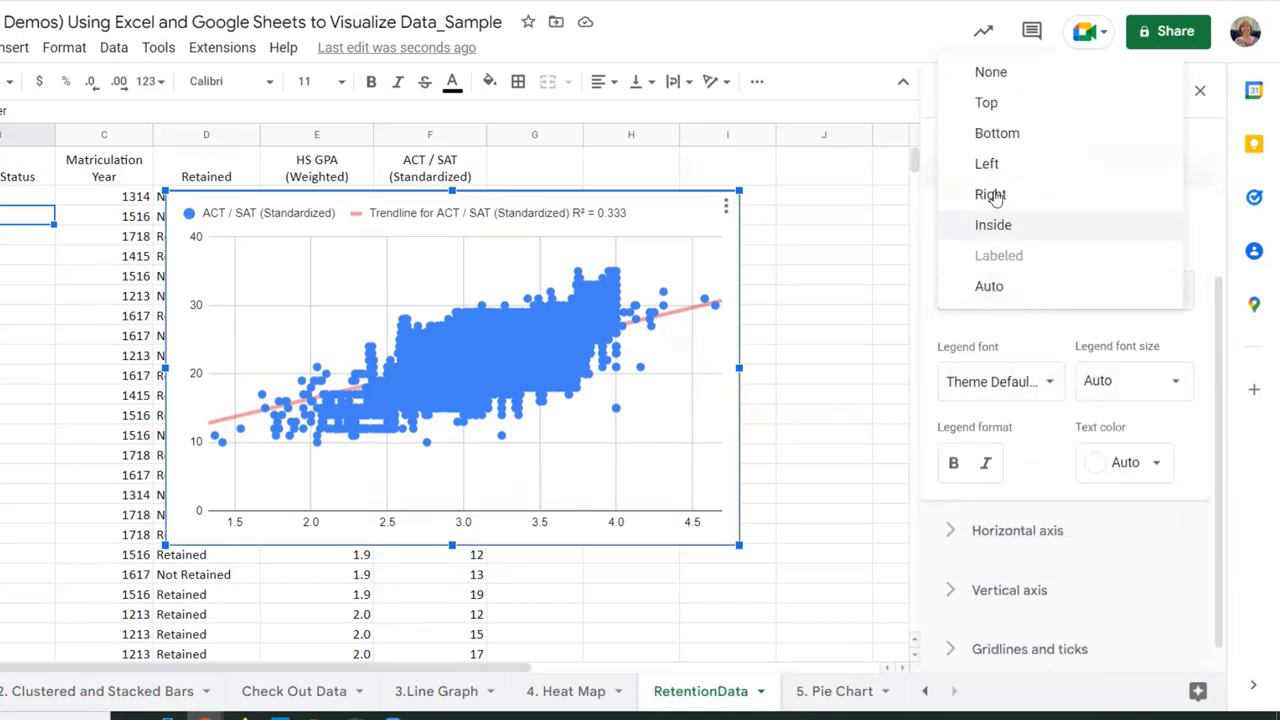
left_click(995, 139)
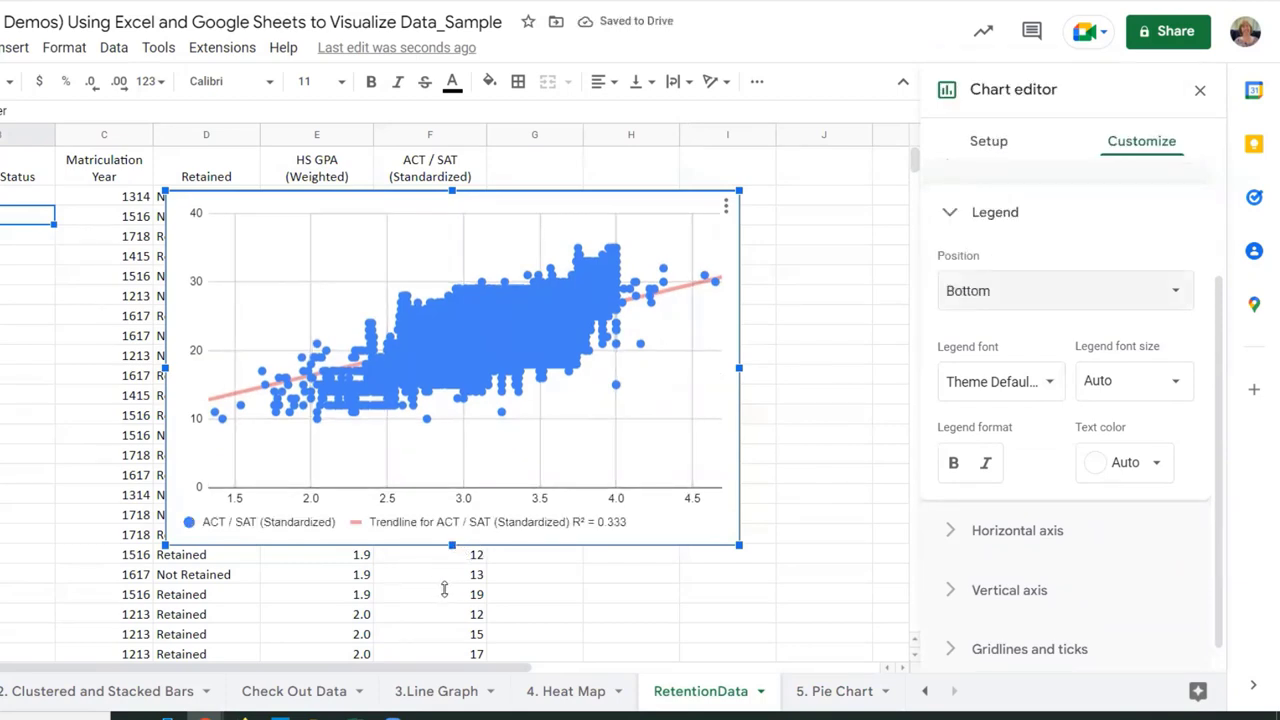
Close the chart editor, deselect the chart and switch the sheet to the compact view without menus
left_click(1202, 93)
left_click(823, 514)
key("ctrl+shift+f")
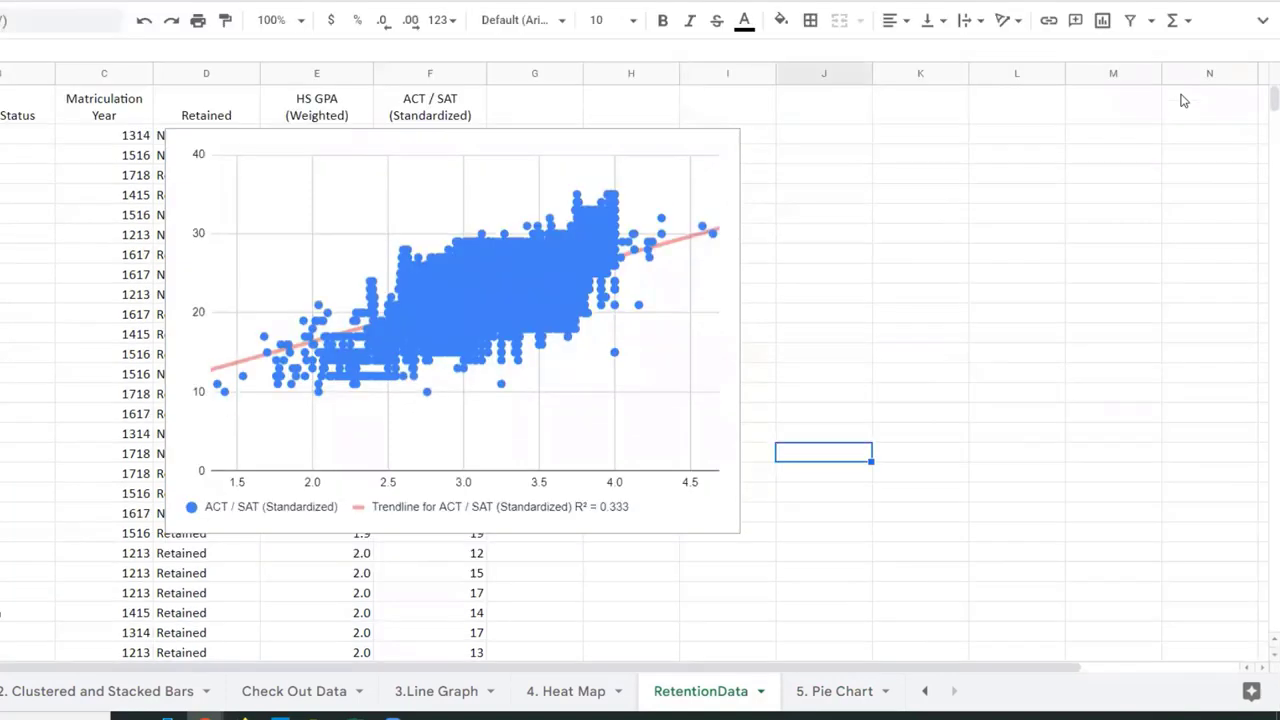